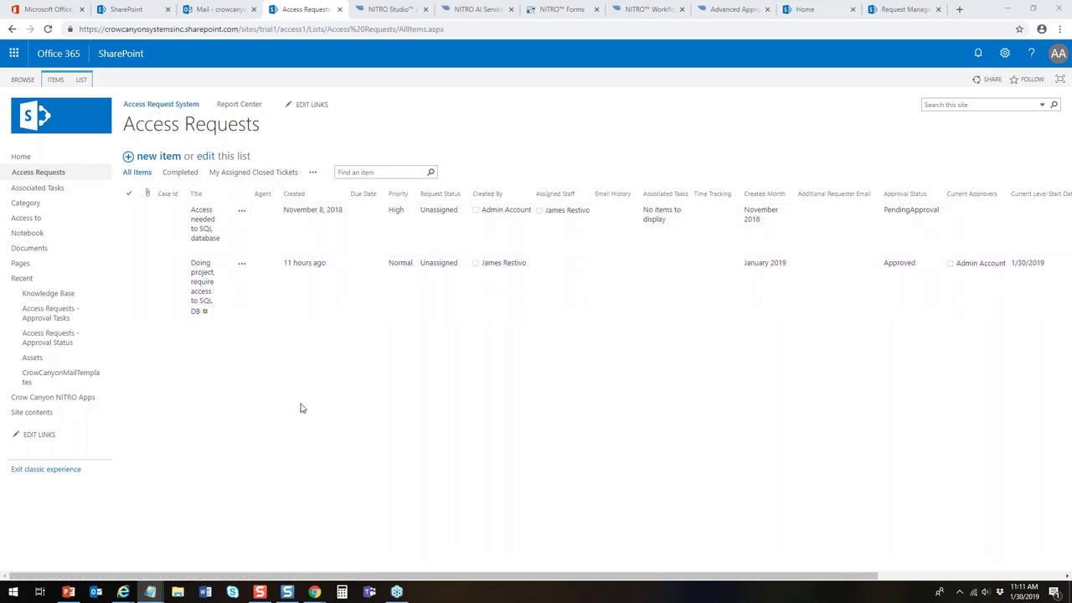
Open the request titled "Access needed to SQL database", view its Requester, Assignment and General Info sections, and close it
{"action": "left_click", "coordinate": [206, 228]}
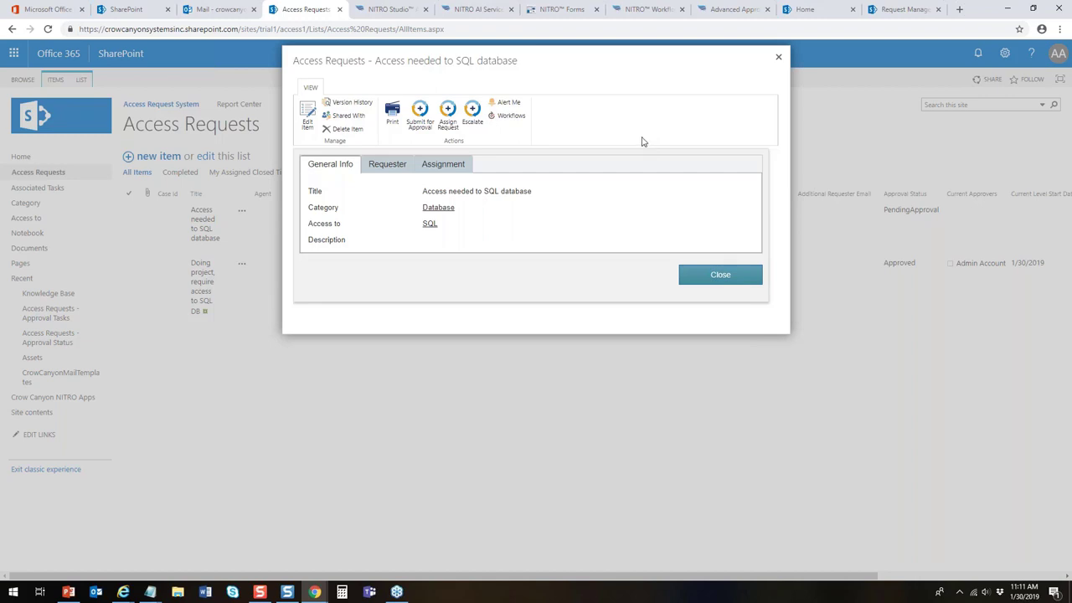
{"action": "left_click", "coordinate": [390, 166]}
{"action": "left_click", "coordinate": [424, 168]}
{"action": "left_click", "coordinate": [338, 171]}
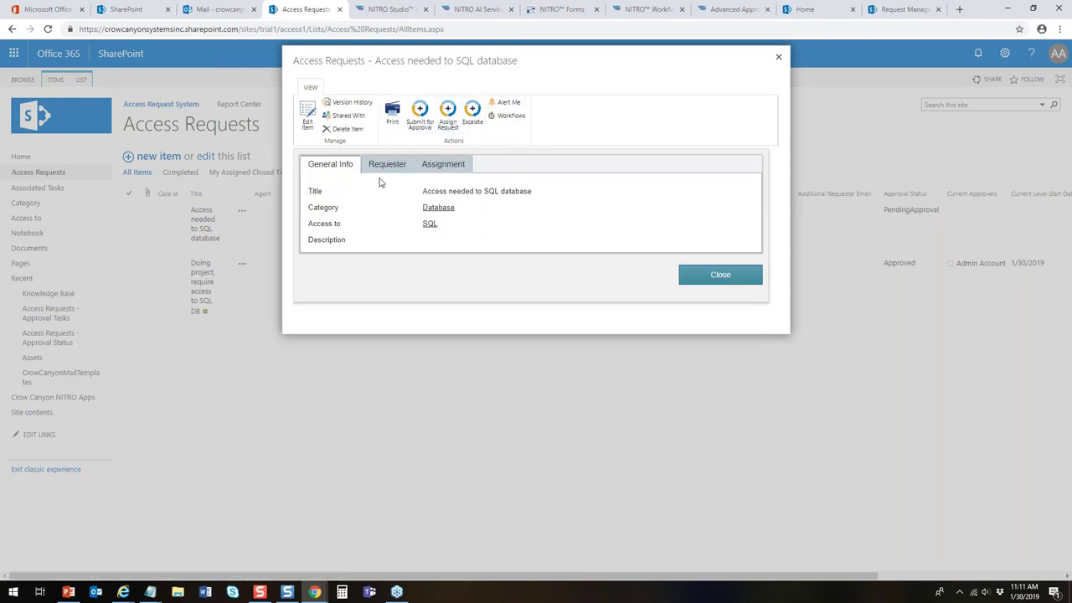
{"action": "left_click", "coordinate": [704, 283]}
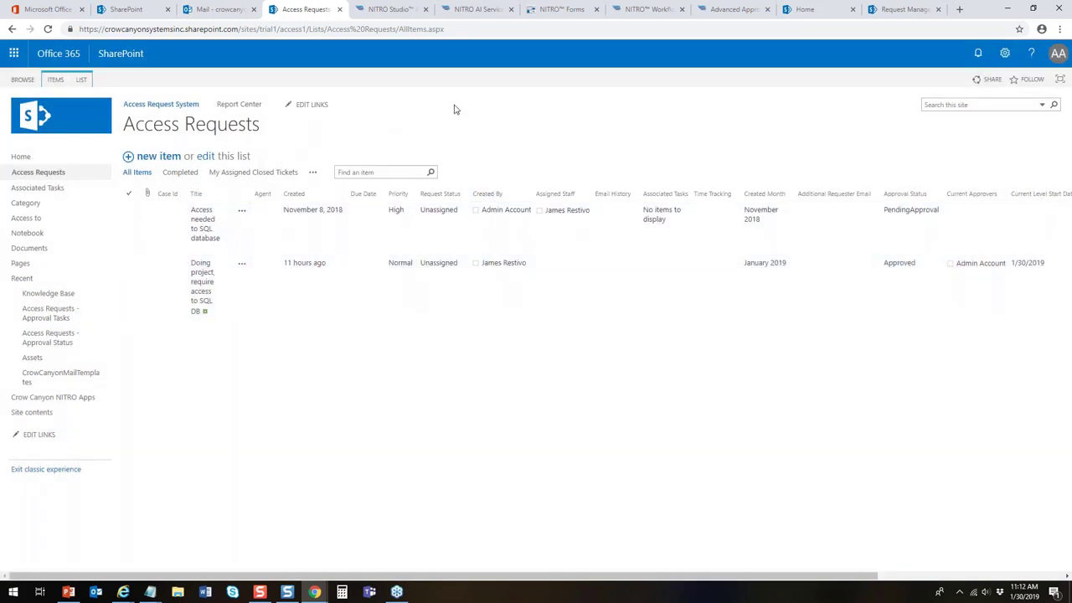
Switch to the NITRO Forms designer and examine the Requester, Assignment and General Info sections of the Access Requests form
{"action": "left_click", "coordinate": [554, 11]}
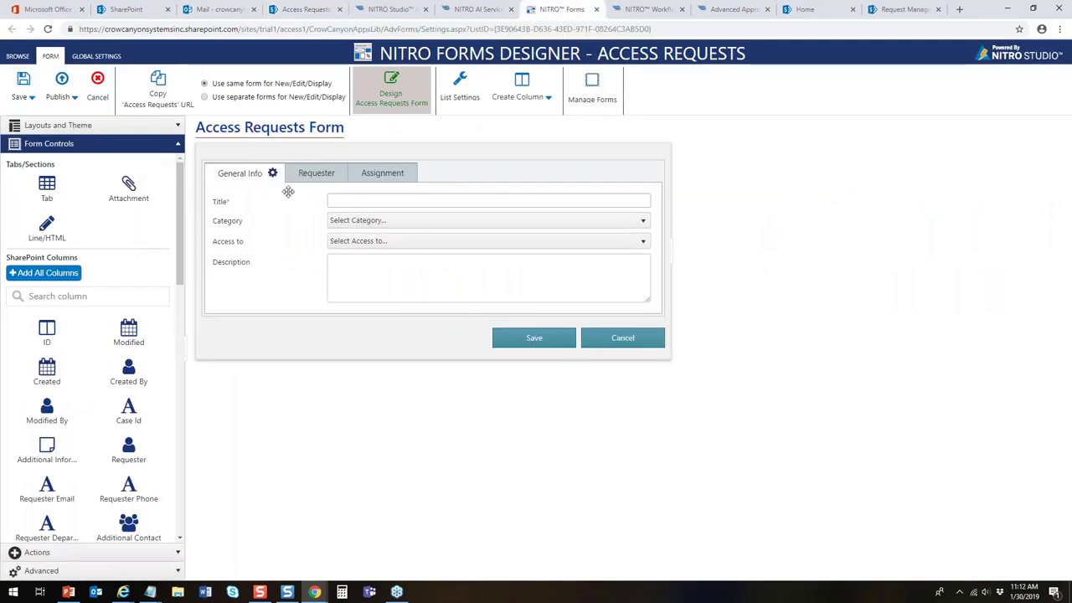
{"action": "left_click", "coordinate": [307, 173]}
{"action": "left_click", "coordinate": [378, 178]}
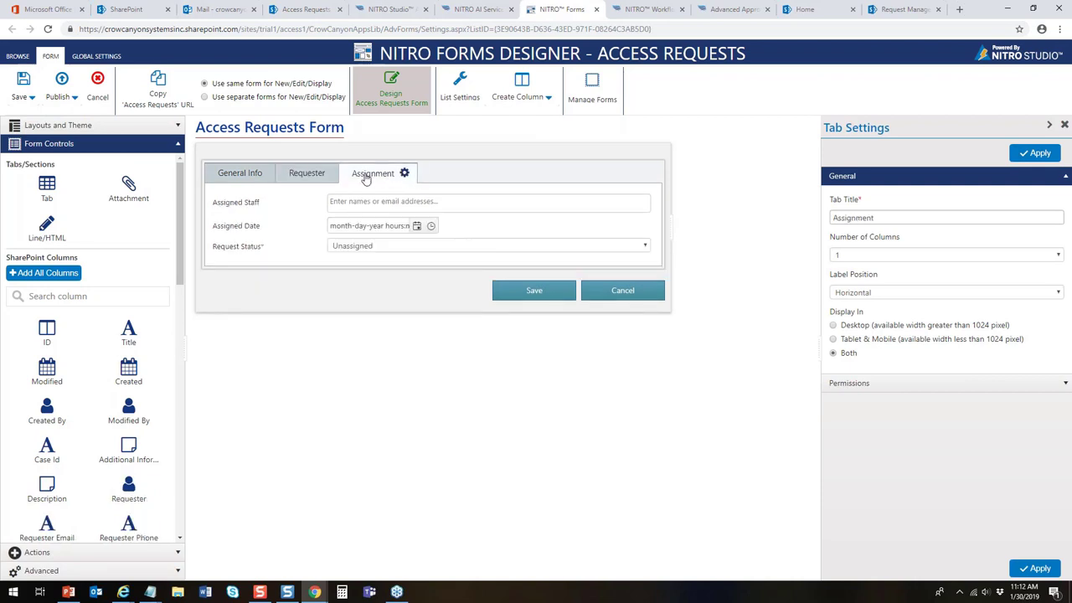
{"action": "left_click", "coordinate": [253, 175]}
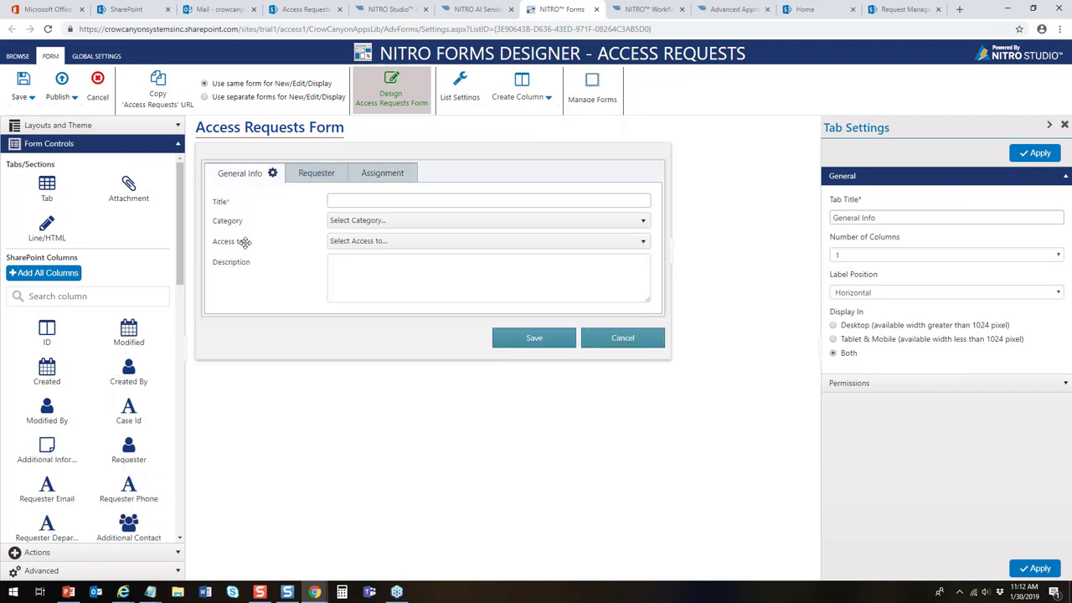
{"action": "left_click", "coordinate": [316, 175]}
{"action": "left_click", "coordinate": [382, 177]}
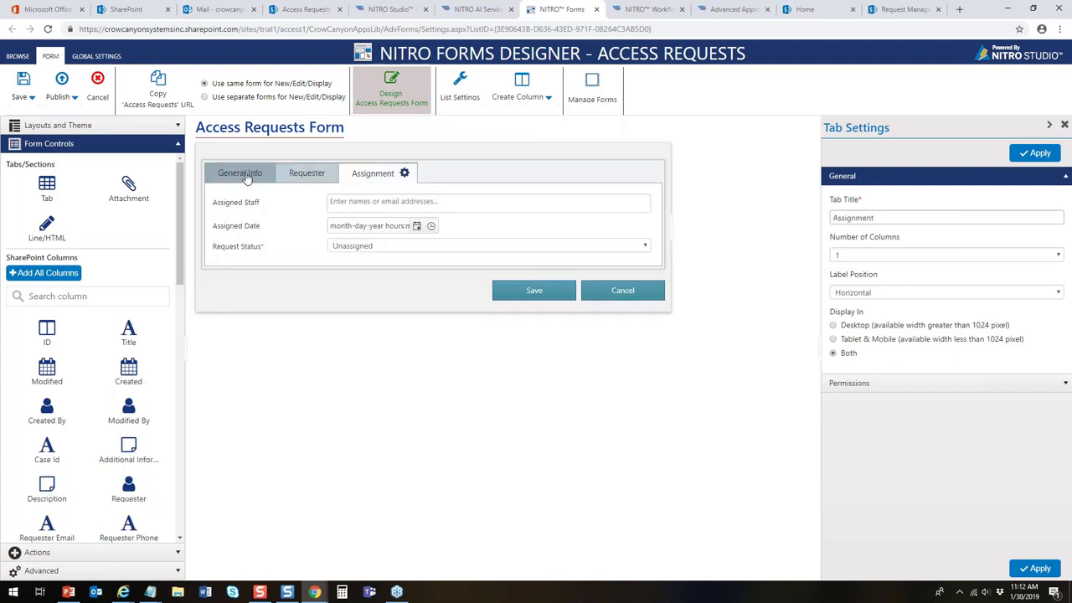
{"action": "left_click", "coordinate": [248, 175]}
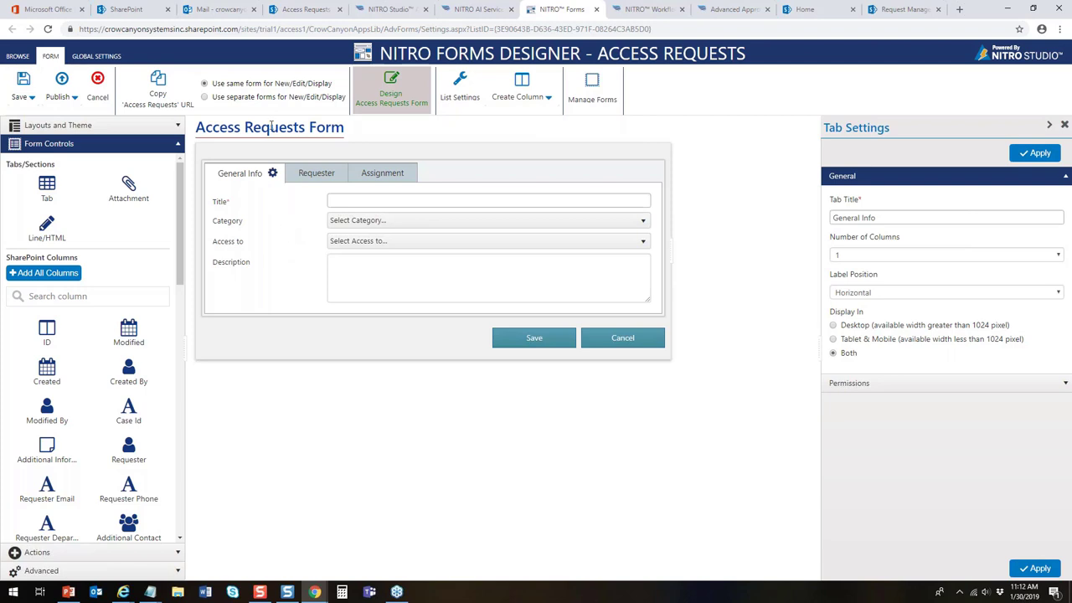
Start a new item in the Access Requests list with Category set to Database and Access to set to SQL
{"action": "left_click", "coordinate": [305, 10]}
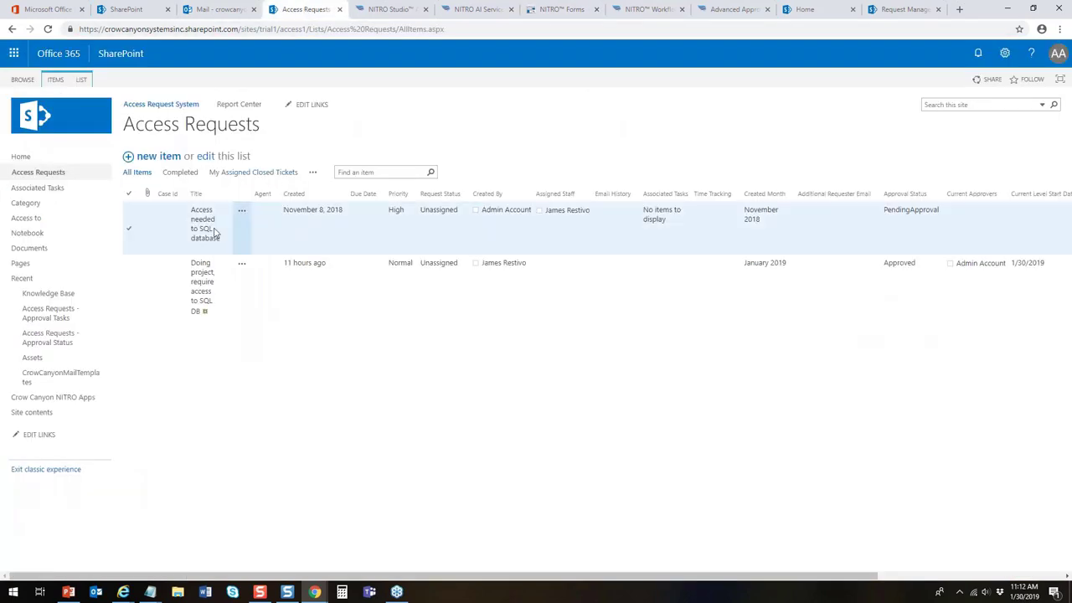
{"action": "left_click", "coordinate": [159, 157]}
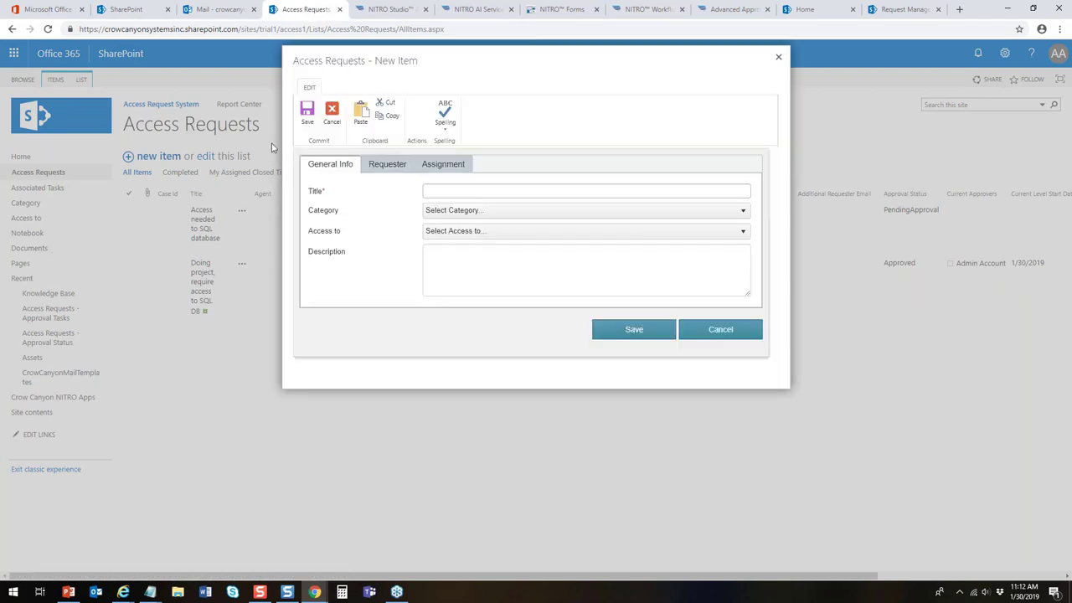
{"action": "left_click", "coordinate": [487, 212]}
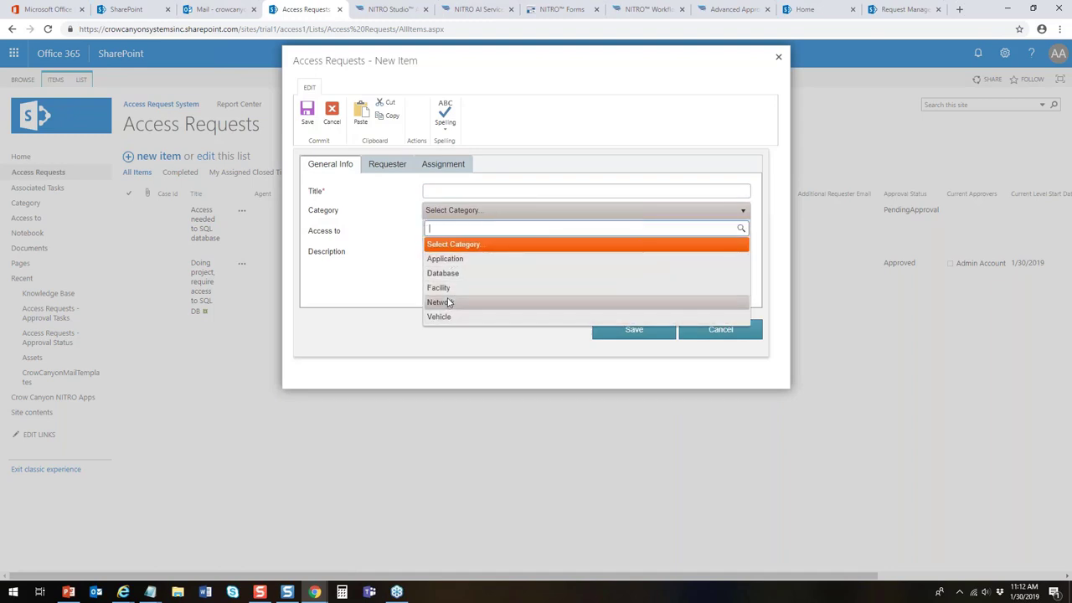
{"action": "left_click", "coordinate": [444, 274]}
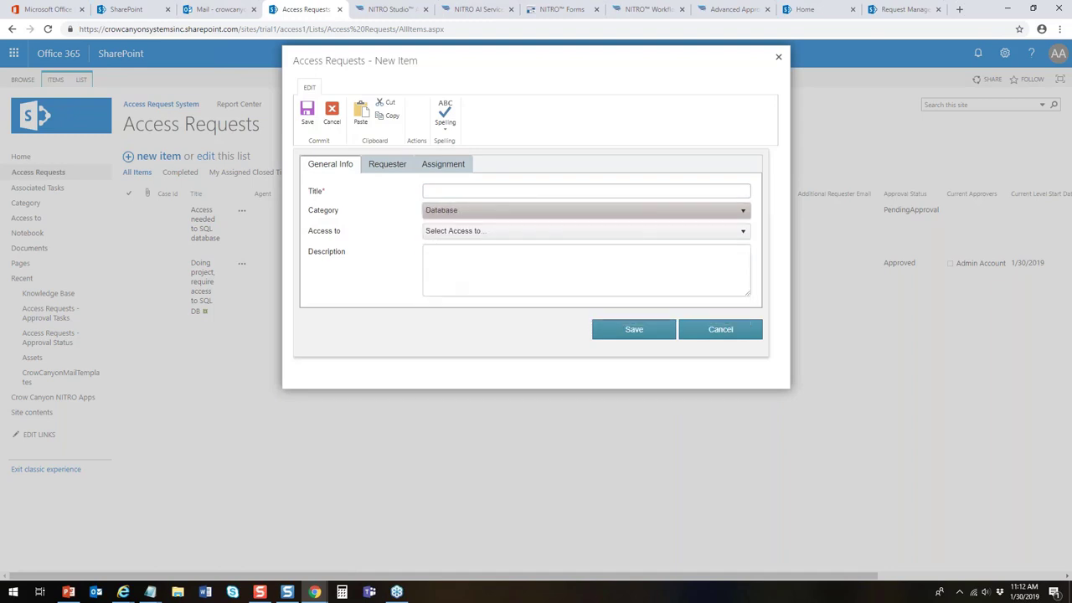
{"action": "left_click", "coordinate": [446, 231]}
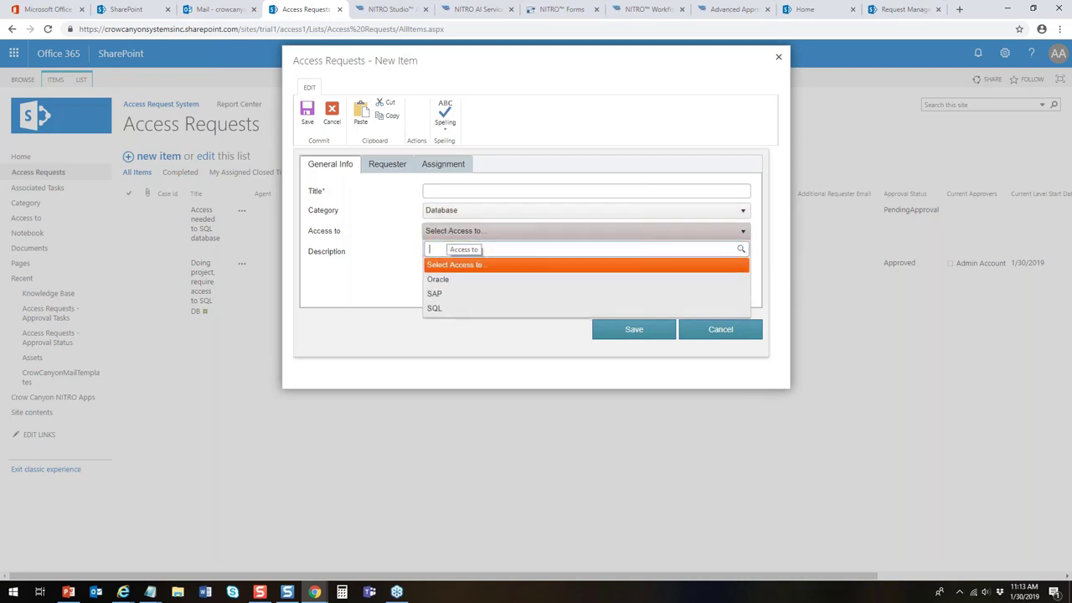
{"action": "left_click", "coordinate": [441, 309]}
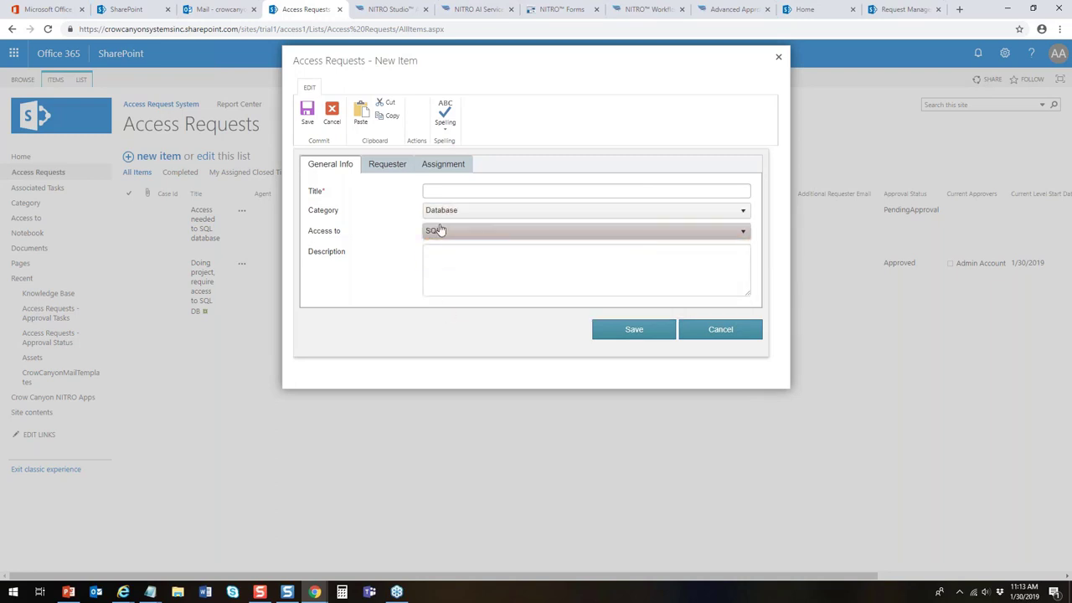
Change the new request's Category to Application and then Facility, checking the Access to options offered for each
{"action": "left_click", "coordinate": [474, 215]}
{"action": "left_click", "coordinate": [453, 256]}
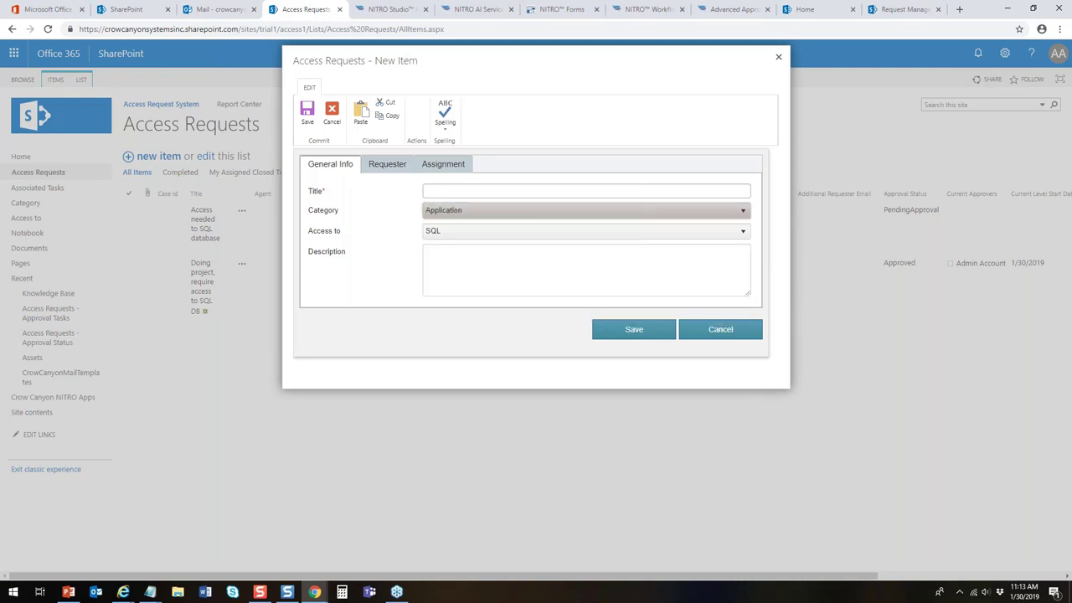
{"action": "left_click", "coordinate": [454, 232]}
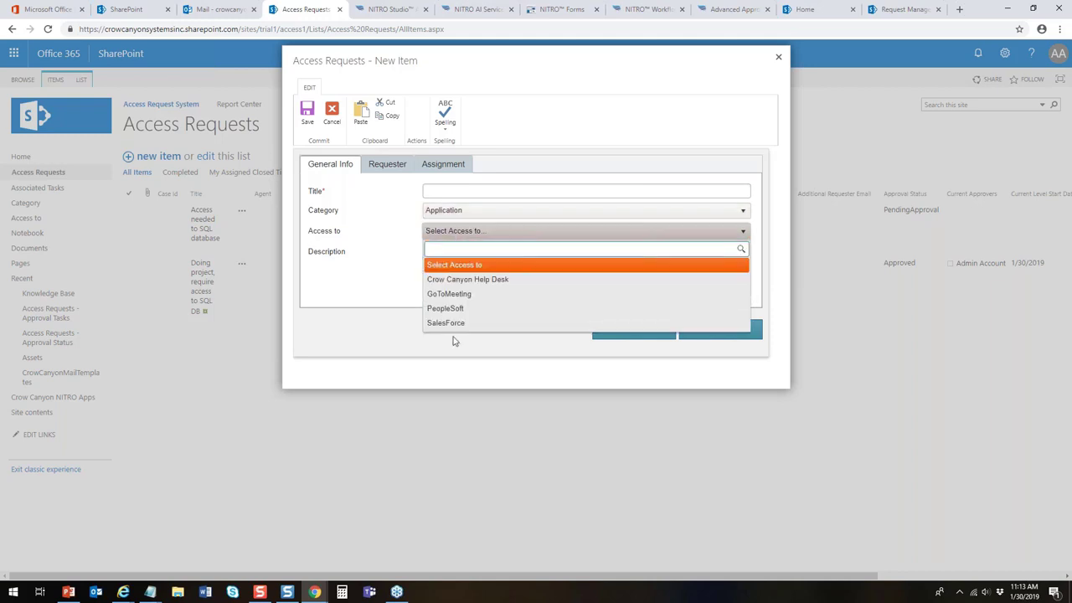
{"action": "left_click", "coordinate": [488, 215]}
{"action": "left_click", "coordinate": [488, 216]}
{"action": "left_click", "coordinate": [459, 286]}
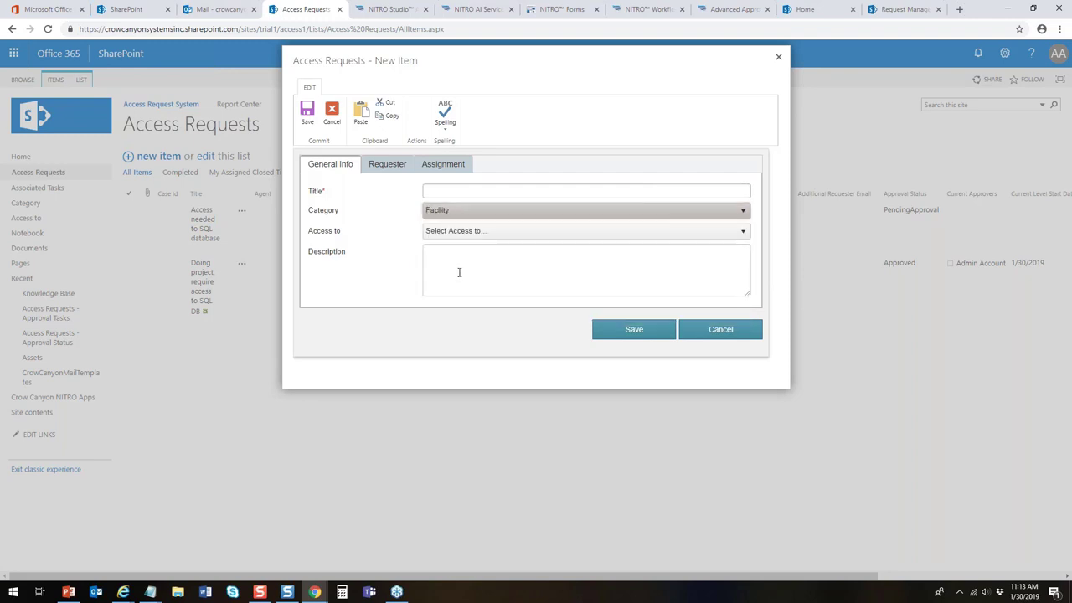
{"action": "left_click", "coordinate": [481, 237]}
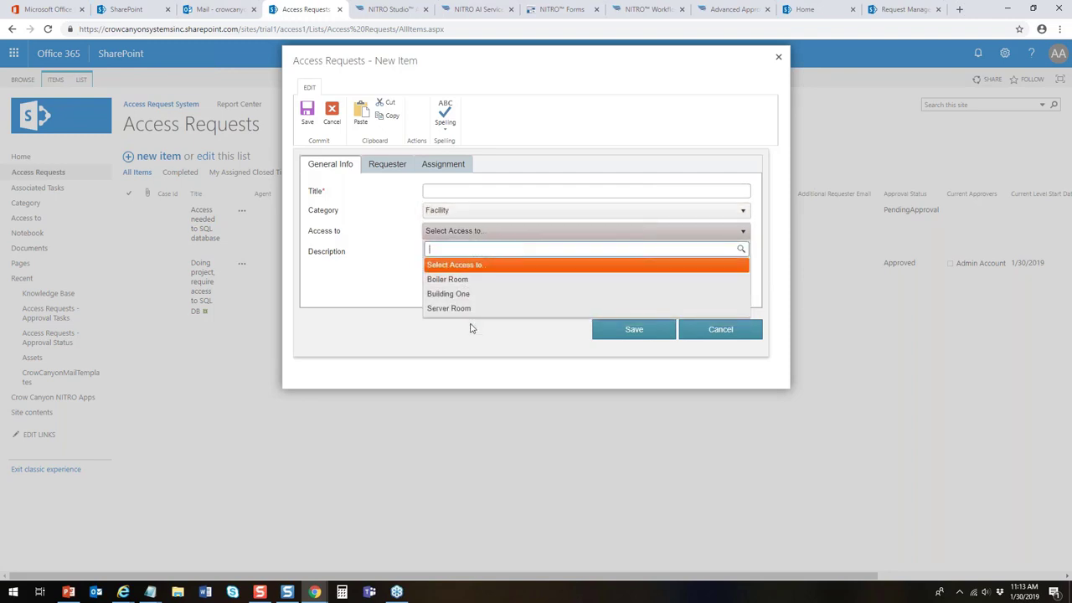
{"action": "left_click", "coordinate": [408, 211]}
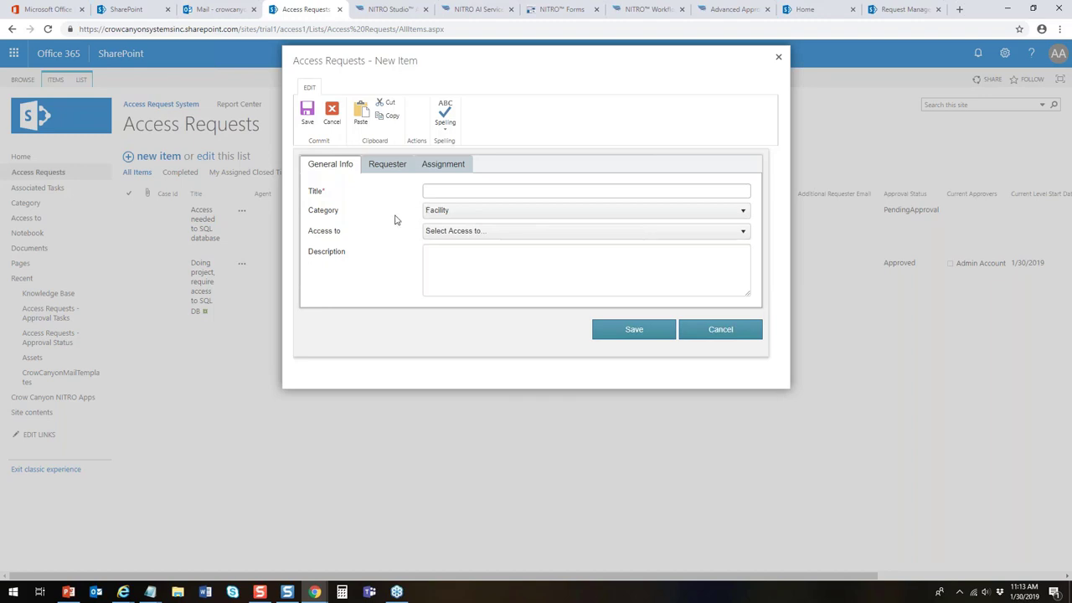
Review the new request's Requester, Assignment and General Info fields, and discard the request without saving
{"action": "left_click", "coordinate": [386, 169]}
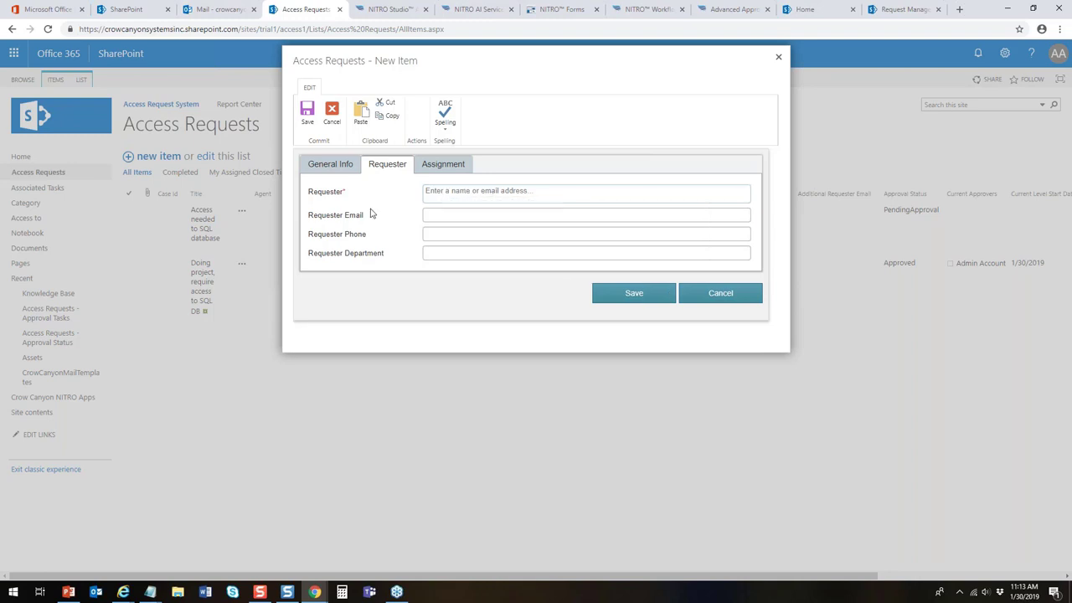
{"action": "left_click", "coordinate": [444, 168]}
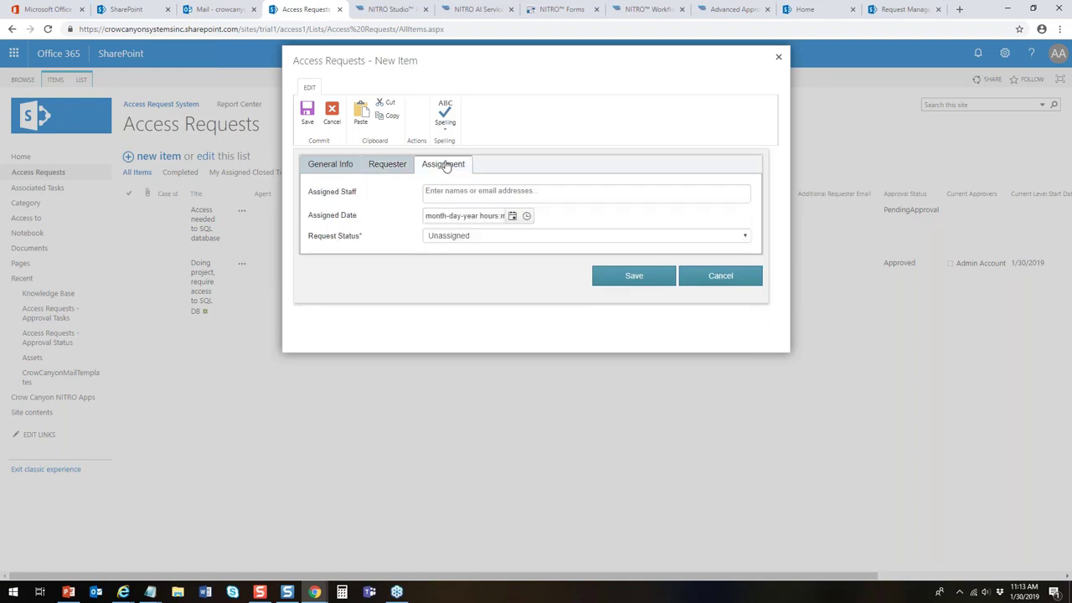
{"action": "left_click", "coordinate": [339, 170]}
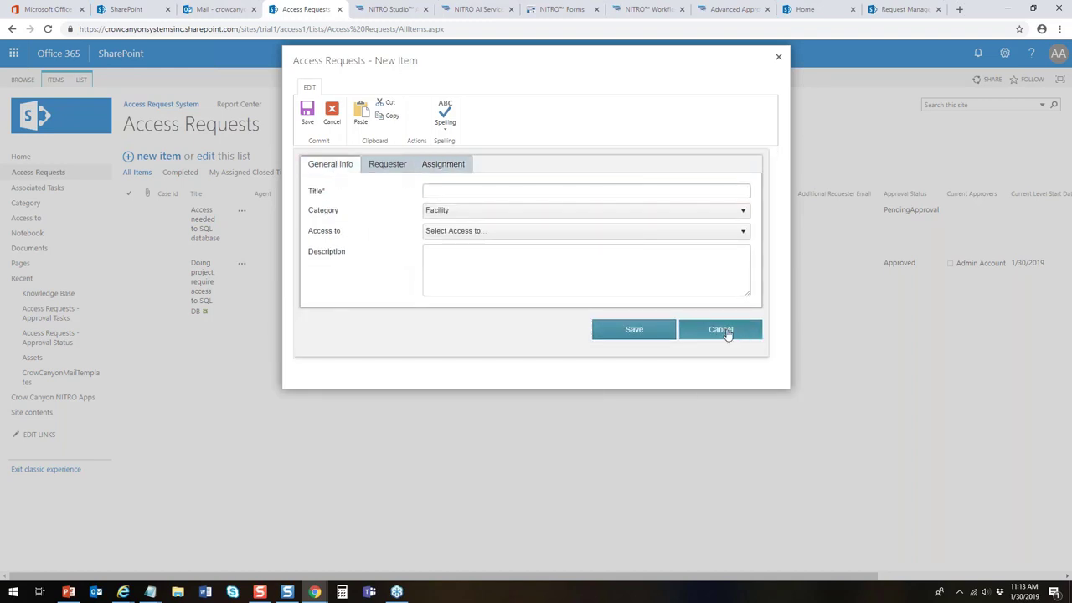
{"action": "left_click", "coordinate": [721, 330]}
Return to the NITRO Forms designer and examine the layout and theme options and the available form controls and SharePoint columns
{"action": "left_click", "coordinate": [546, 12]}
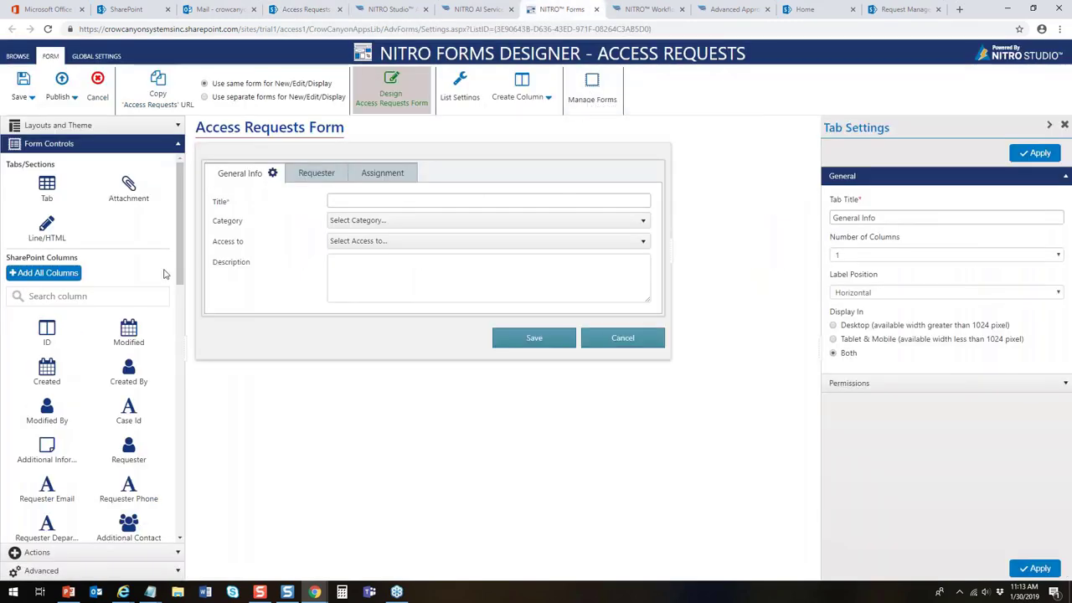
{"action": "left_click", "coordinate": [177, 145]}
{"action": "left_click", "coordinate": [89, 129]}
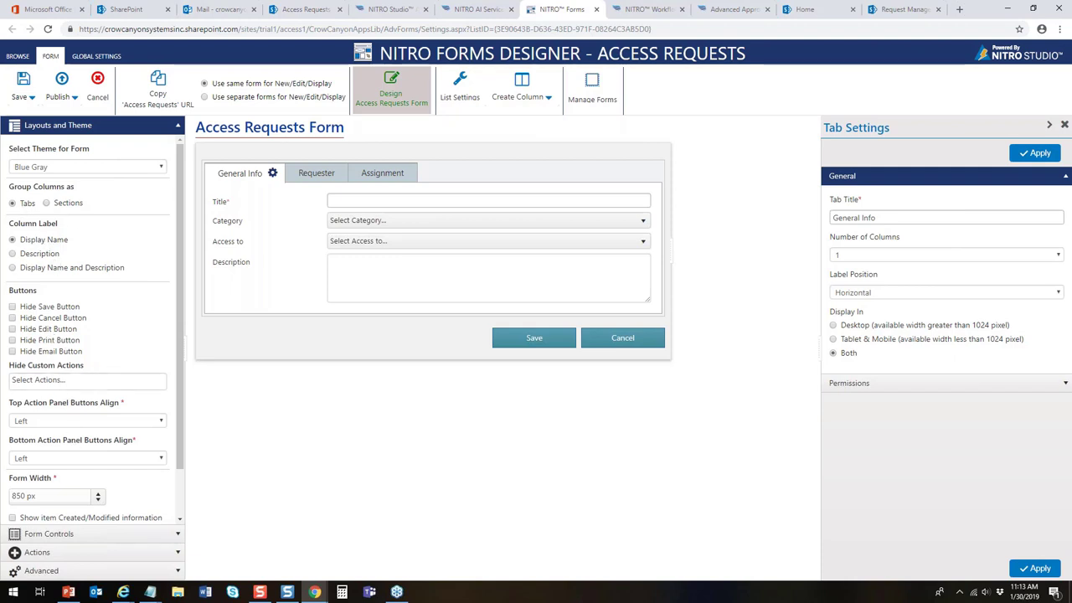
{"action": "left_click", "coordinate": [177, 125]}
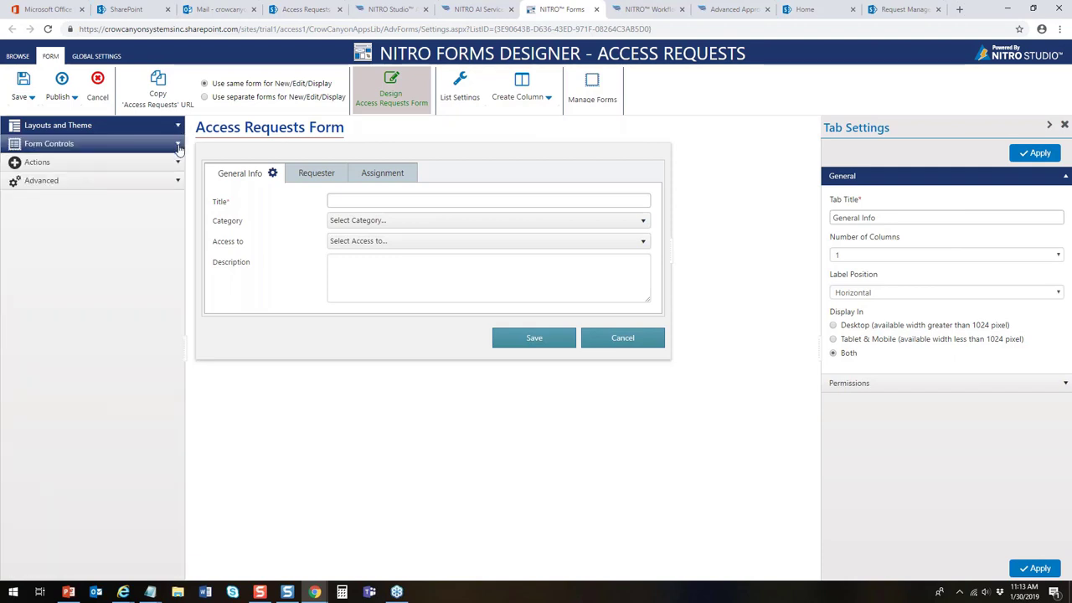
{"action": "left_click", "coordinate": [179, 145]}
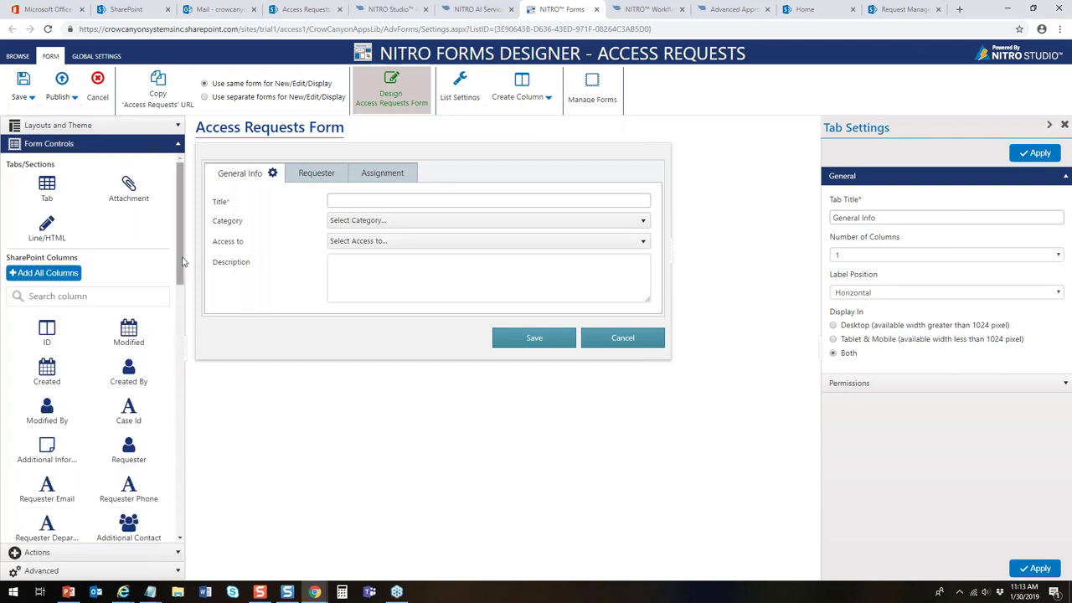
{"action": "left_click_drag", "start_coordinate": [181, 267], "coordinate": [191, 354]}
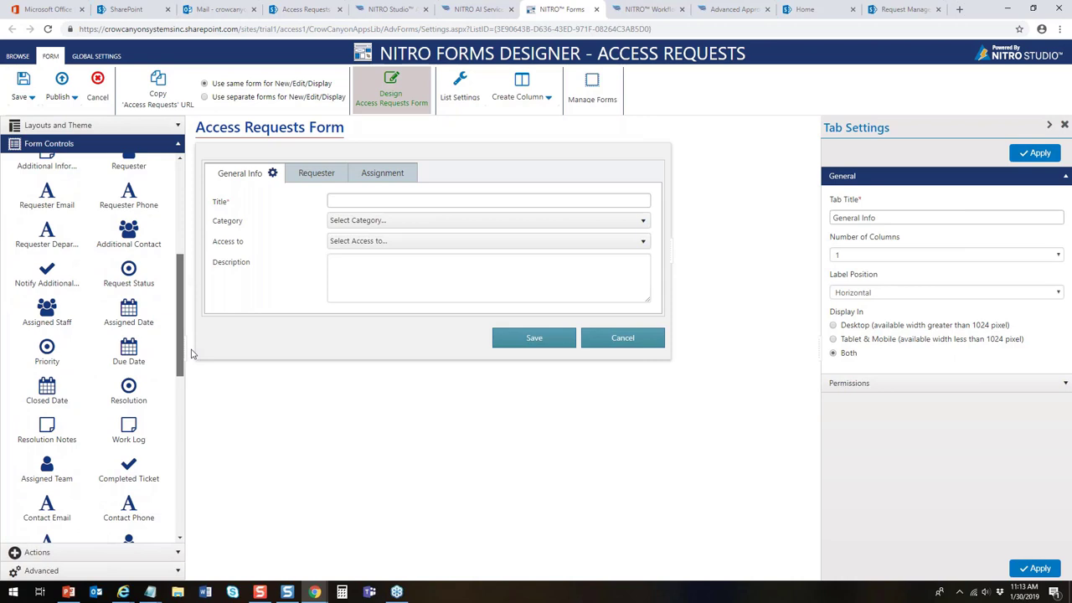
{"action": "left_click_drag", "start_coordinate": [191, 353], "coordinate": [204, 246]}
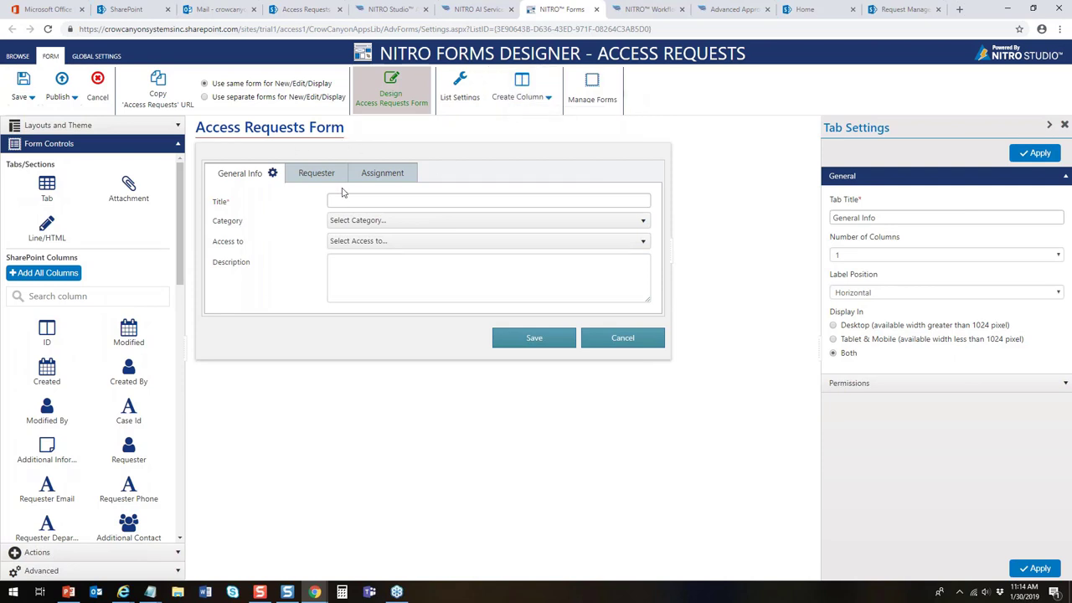
Find the Type of Access Change column by searching for "ty" and add it between Title and Category on General Info
{"action": "mouse_move", "coordinate": [180, 278]}
{"action": "left_mouse_down"}
{"action": "mouse_move", "coordinate": [184, 356]}
{"action": "mouse_move", "coordinate": [180, 272]}
{"action": "left_mouse_up"}
{"action": "left_click", "coordinate": [83, 296]}
{"action": "type", "text": "ty"}
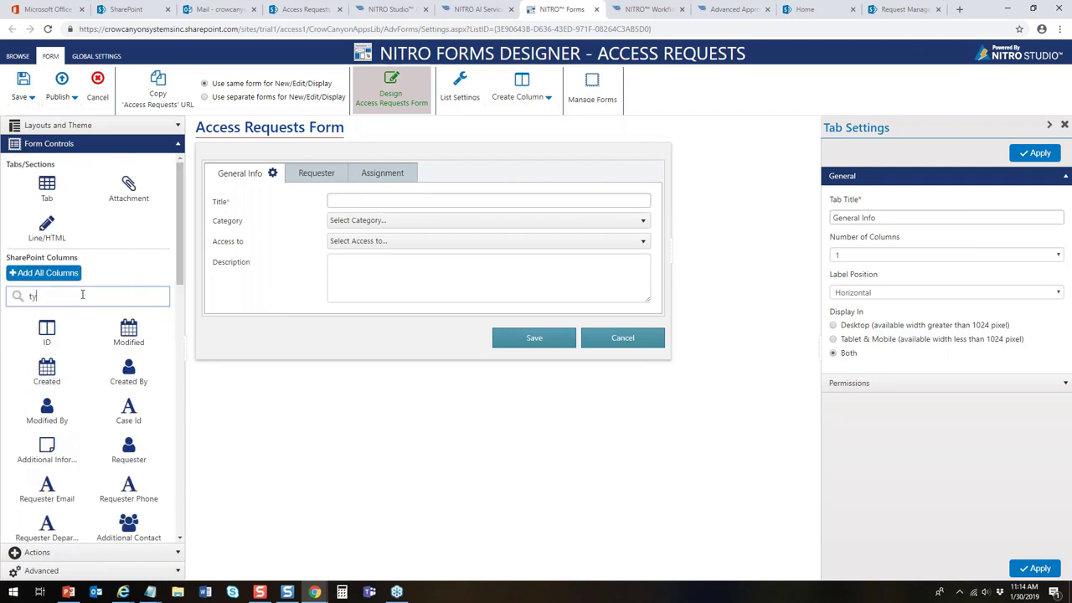
{"action": "left_click_drag", "start_coordinate": [136, 331], "coordinate": [276, 216]}
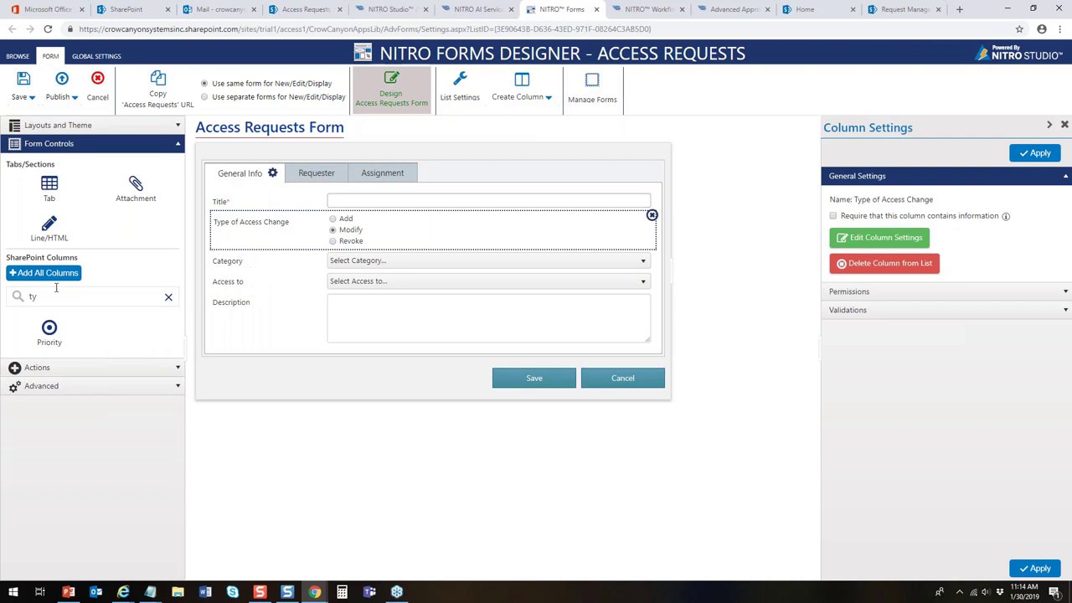
Find the Priority column by searching for "pr", place it below Type of Access Change, and select it on the form
{"action": "left_click_drag", "start_coordinate": [49, 291], "coordinate": [14, 295]}
{"action": "type", "text": "p"}
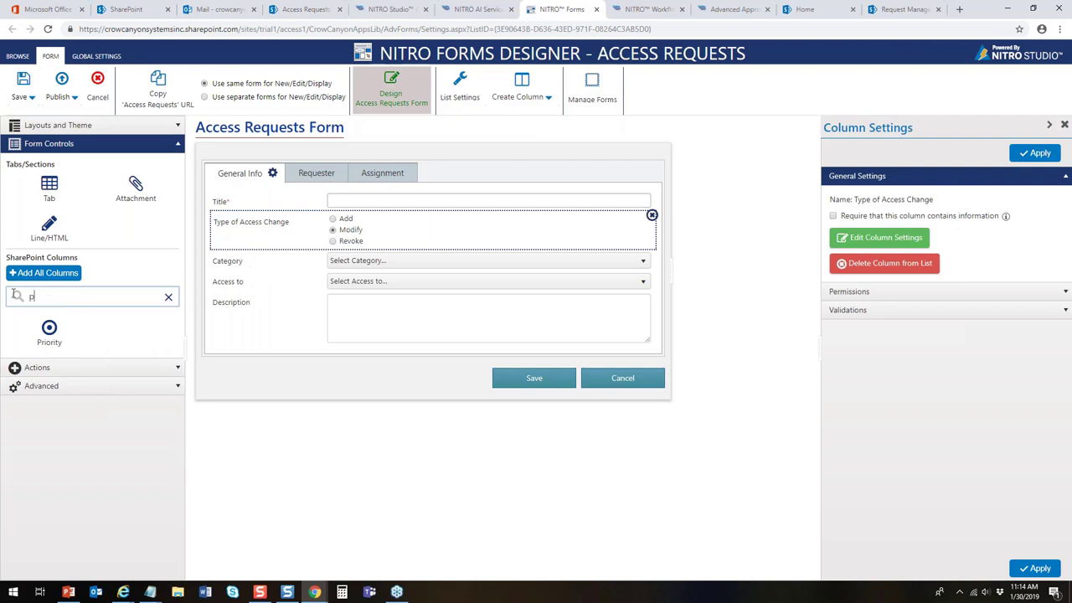
{"action": "type", "text": "r"}
{"action": "left_click_drag", "start_coordinate": [50, 330], "coordinate": [255, 256]}
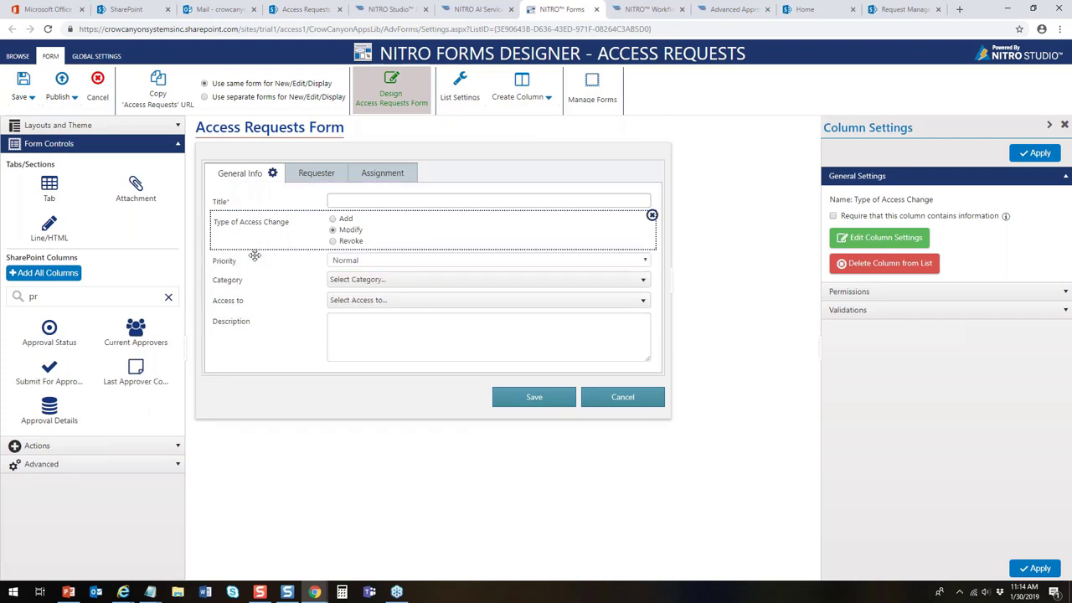
{"action": "left_click", "coordinate": [301, 259]}
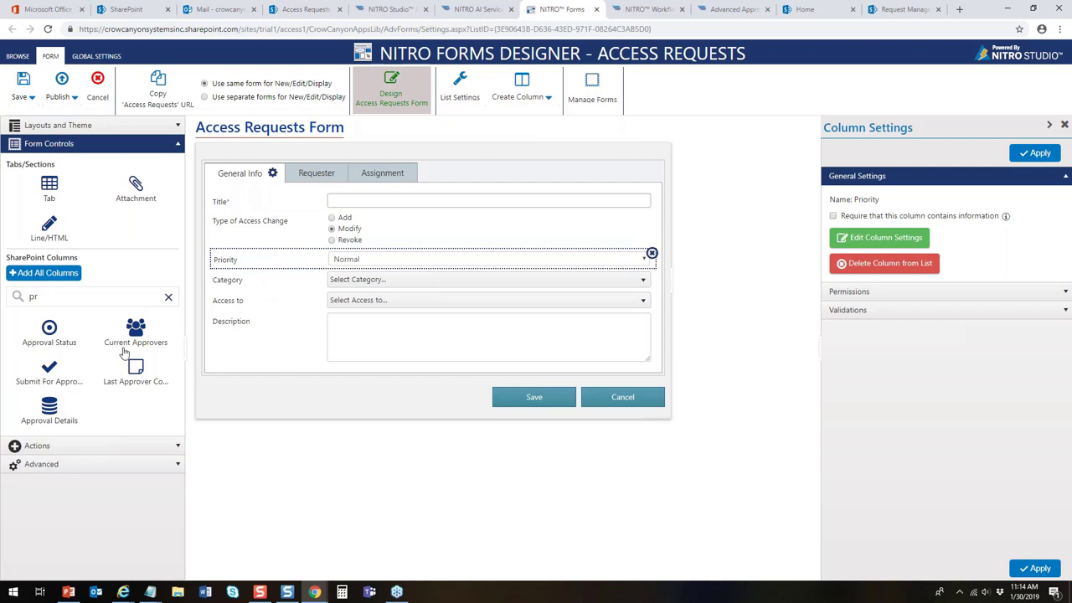
Create a new list column named "Need by" with the Date and Time type
{"action": "left_click", "coordinate": [514, 99]}
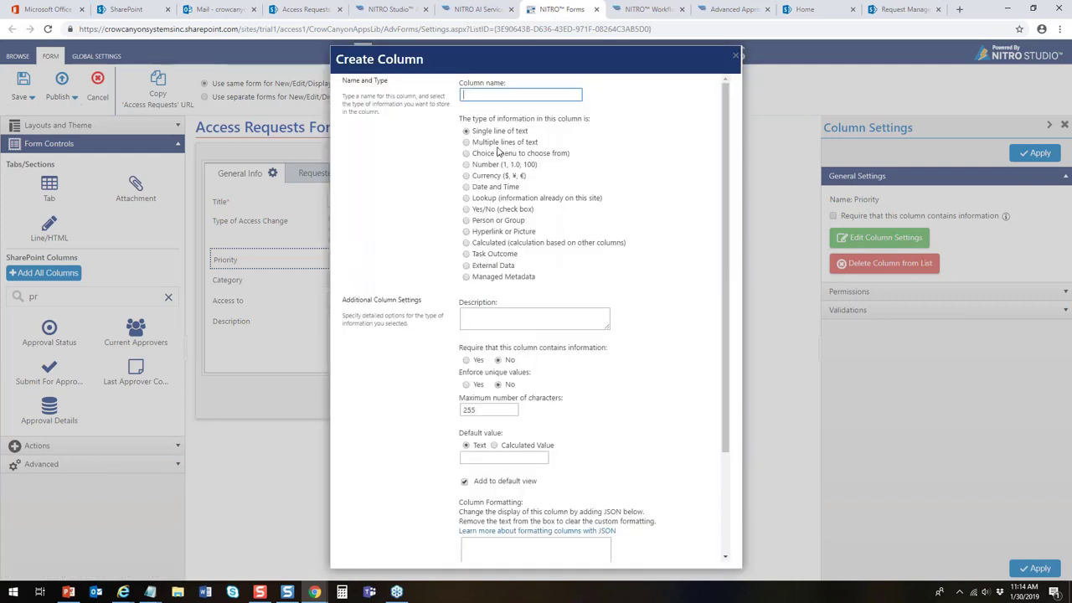
{"action": "type", "text": "Need by"}
{"action": "left_click", "coordinate": [481, 190]}
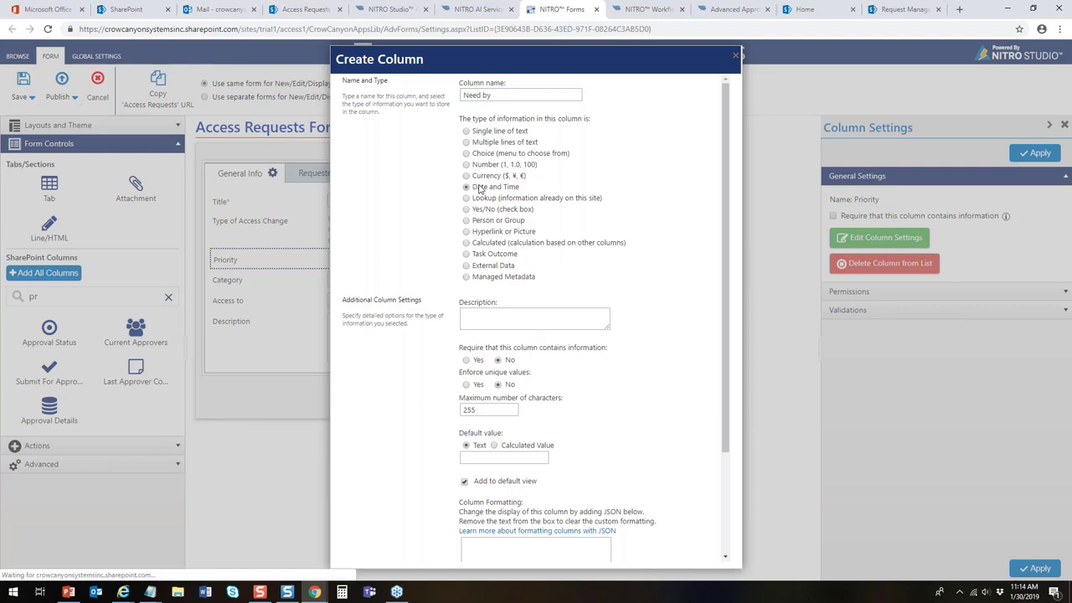
{"action": "left_click_drag", "start_coordinate": [523, 548], "coordinate": [509, 549]}
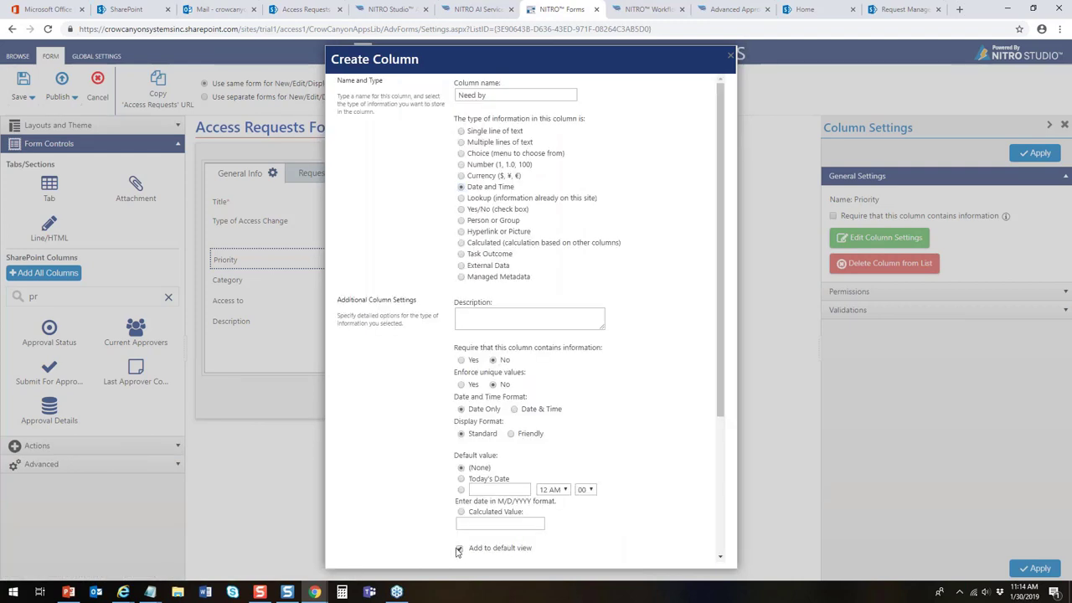
{"action": "left_click_drag", "start_coordinate": [722, 408], "coordinate": [750, 578]}
{"action": "left_click", "coordinate": [647, 553]}
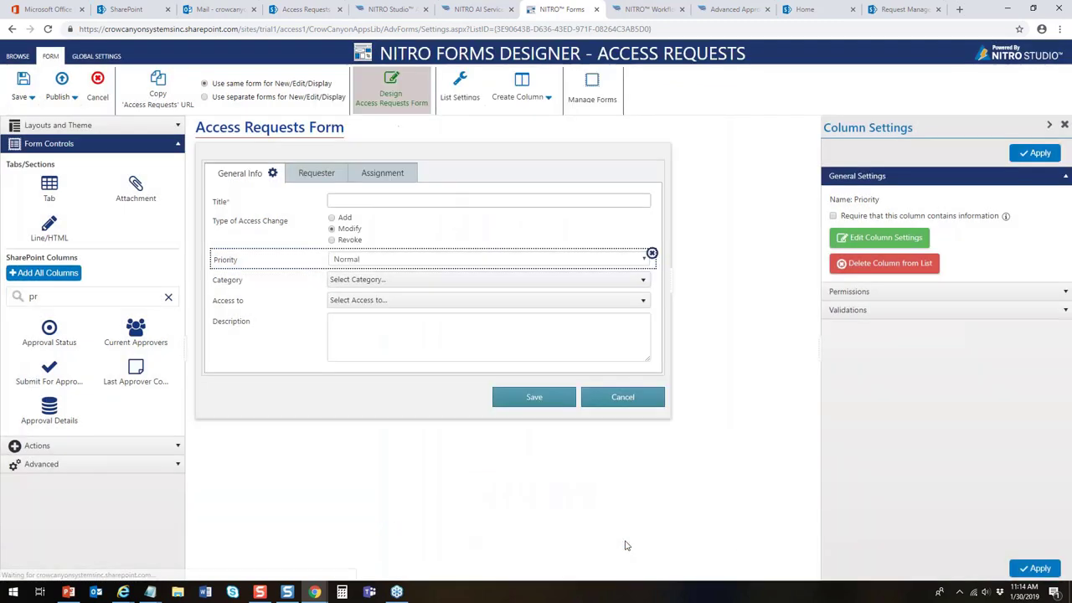
Find the Need by column by searching for "nee", add it between Priority and Category on General Info, and select the Description field
{"action": "left_click_drag", "start_coordinate": [46, 299], "coordinate": [10, 295]}
{"action": "type", "text": "nee"}
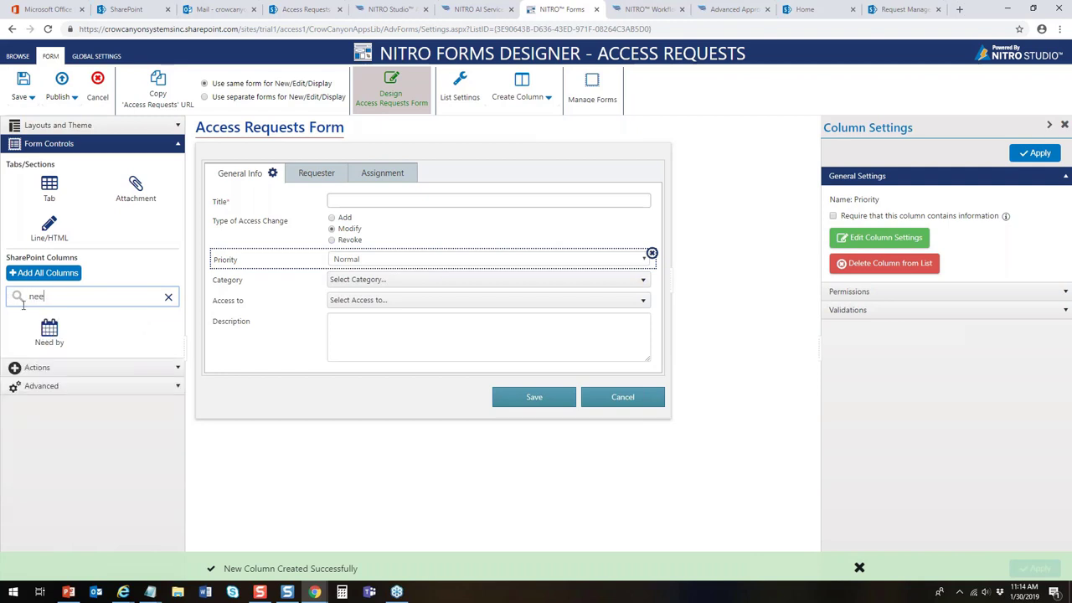
{"action": "left_click_drag", "start_coordinate": [49, 339], "coordinate": [260, 276]}
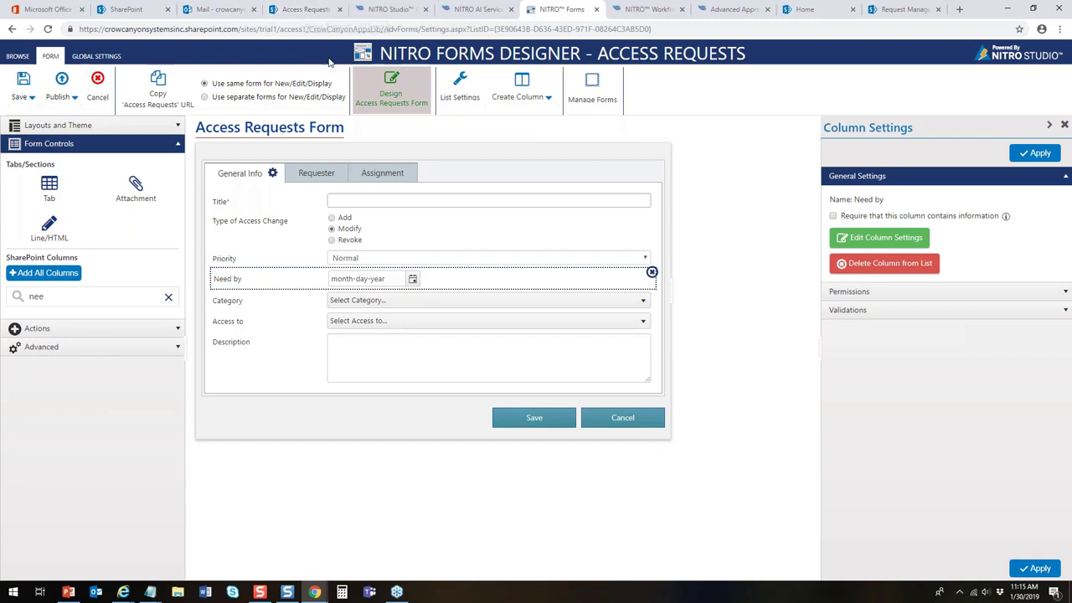
{"action": "left_click", "coordinate": [375, 365]}
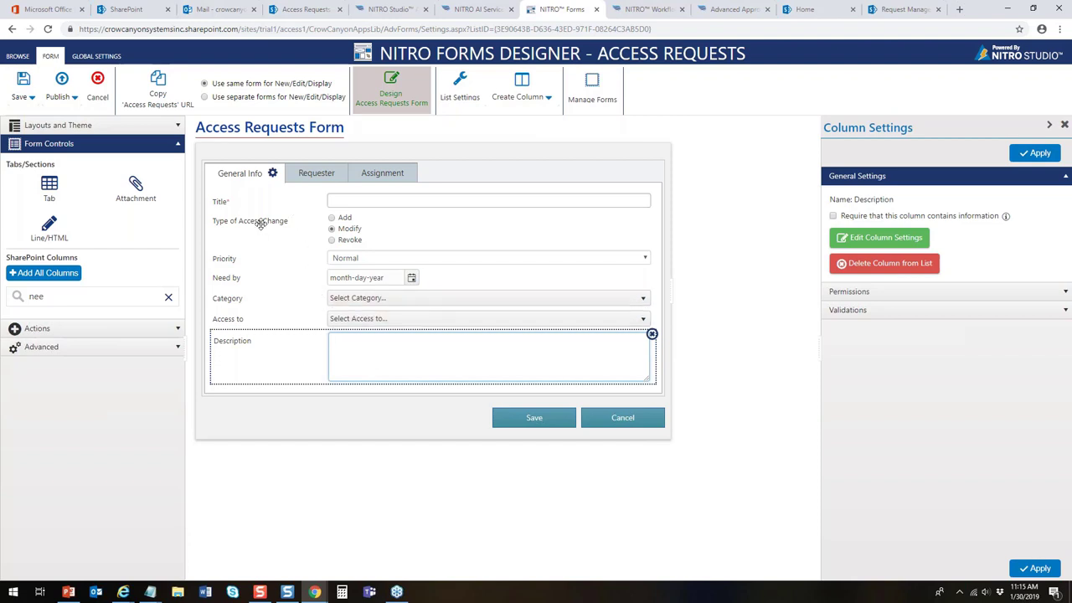
Show the Requester tab of the form and start a new auto-fill user information setting
{"action": "left_click", "coordinate": [318, 173]}
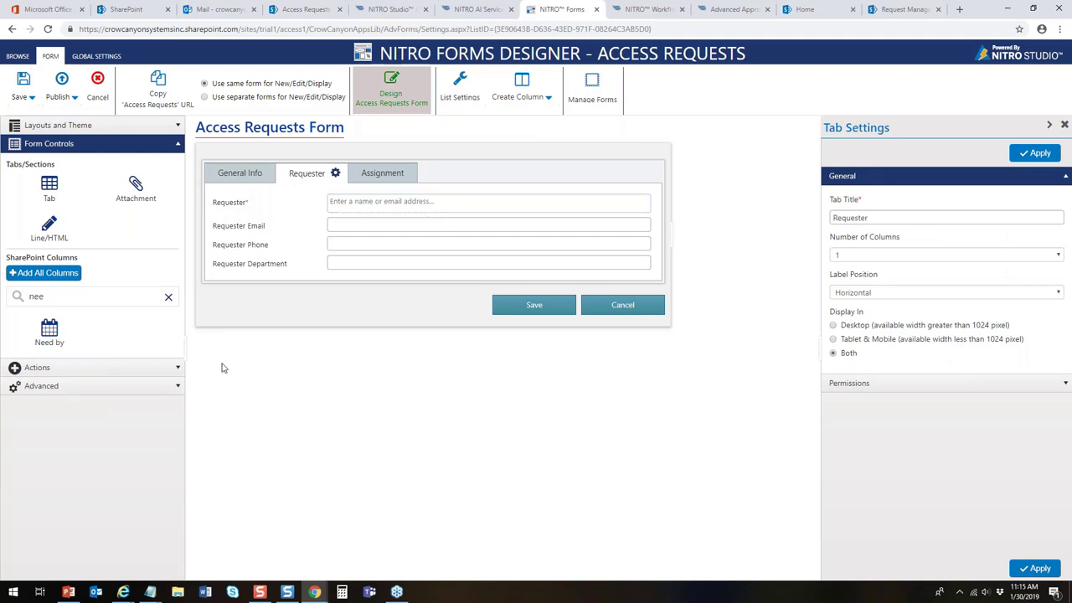
{"action": "left_click", "coordinate": [177, 143]}
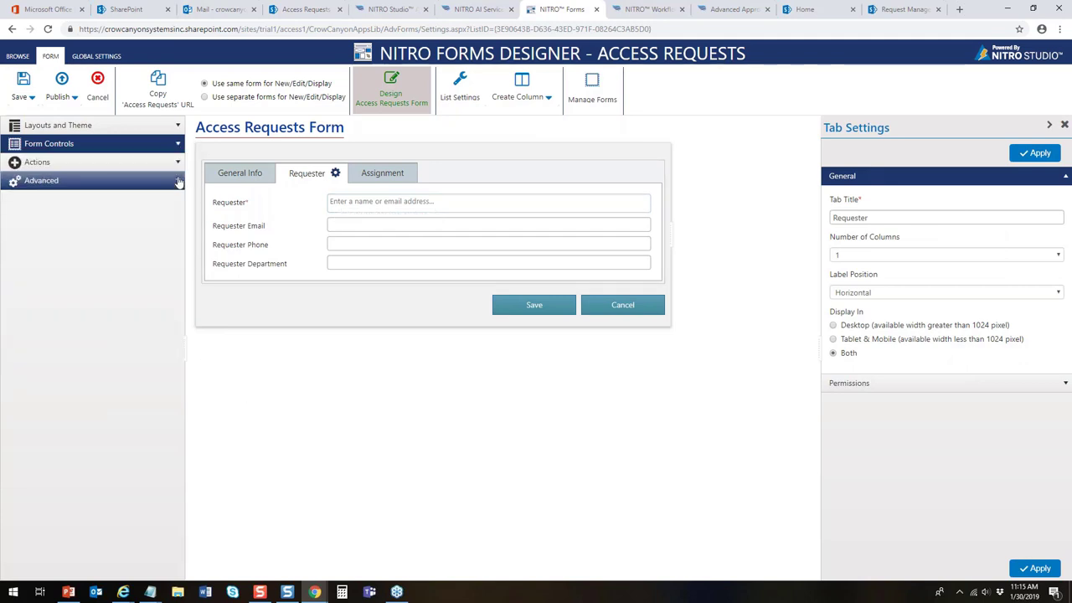
{"action": "left_click", "coordinate": [168, 181]}
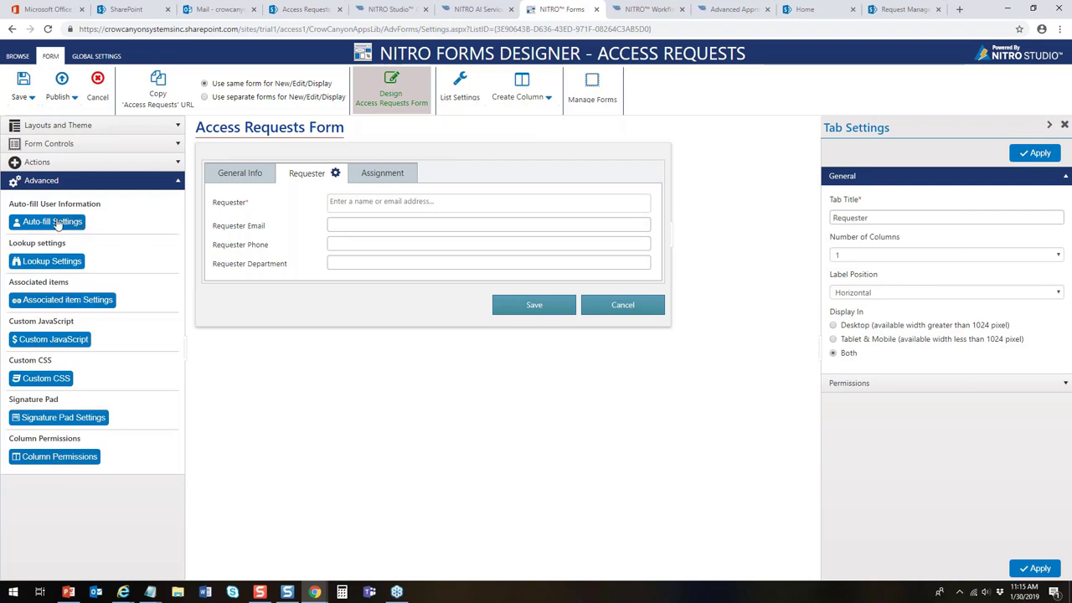
{"action": "left_click", "coordinate": [37, 223]}
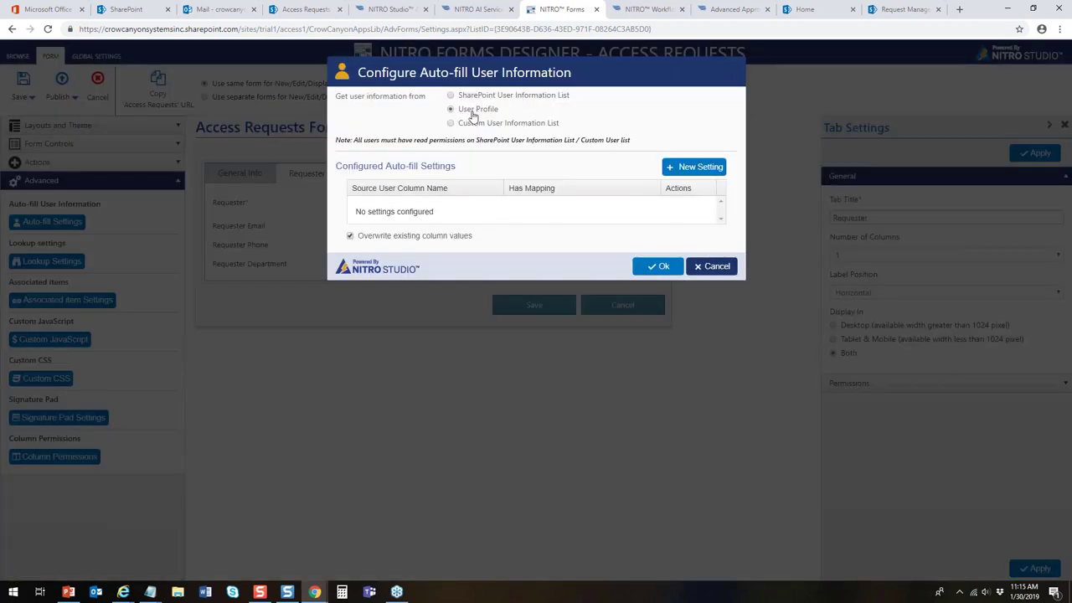
{"action": "left_click", "coordinate": [692, 169]}
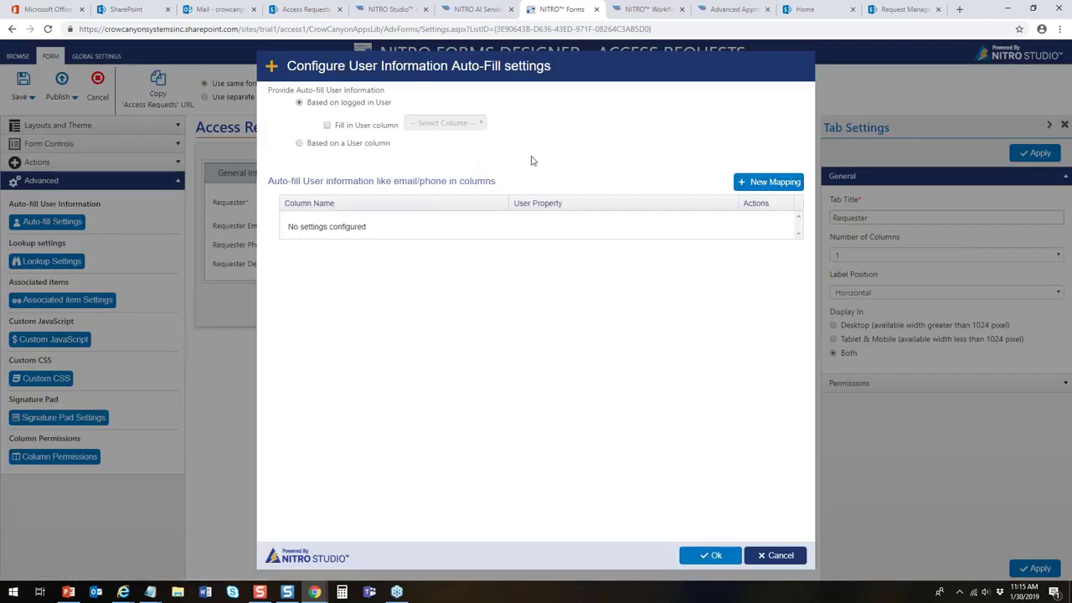
Add an auto-fill mapping from the Requester column to the Display Name user property
{"action": "left_click", "coordinate": [781, 181]}
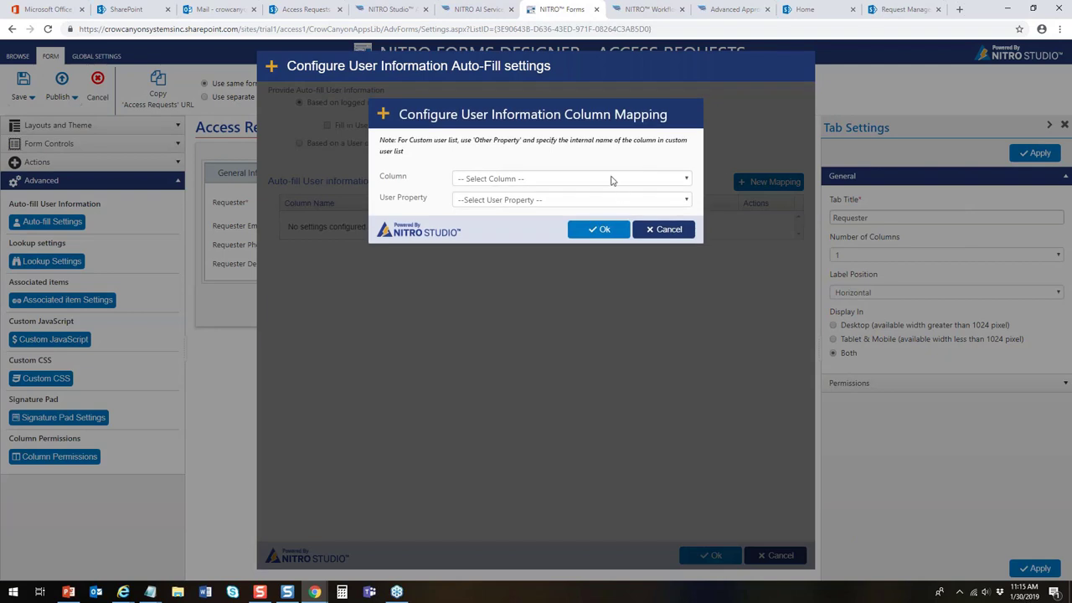
{"action": "left_click", "coordinate": [509, 179]}
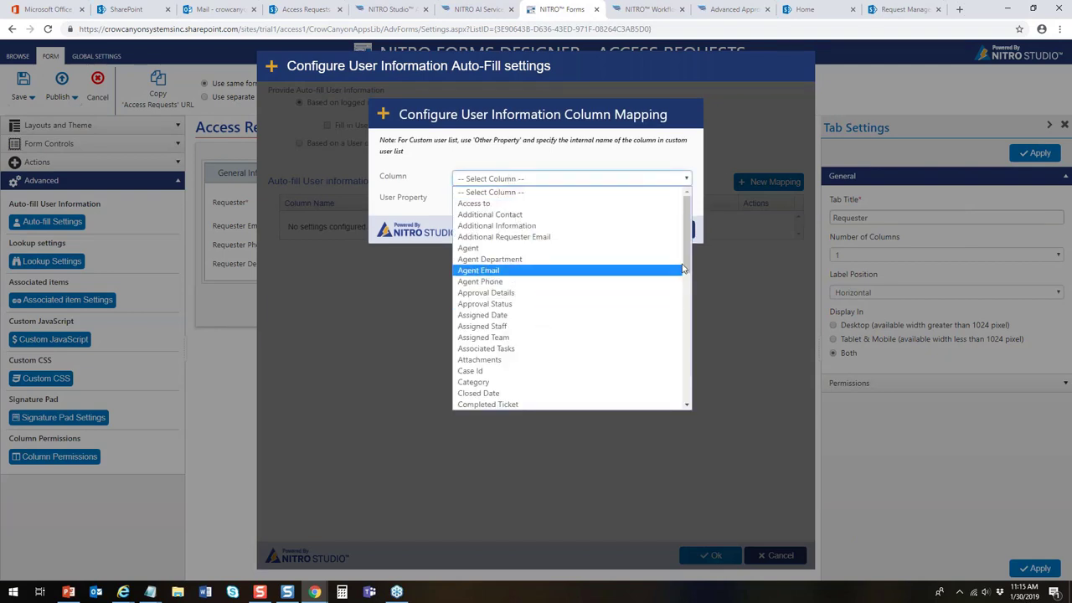
{"action": "left_click_drag", "start_coordinate": [688, 243], "coordinate": [682, 363]}
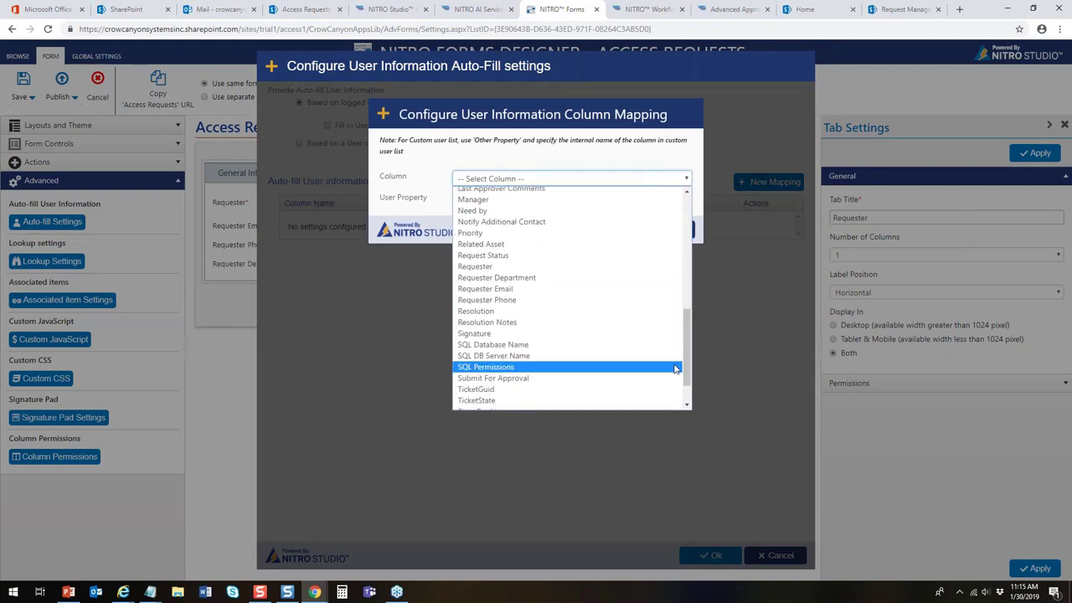
{"action": "left_click", "coordinate": [564, 267]}
{"action": "left_click", "coordinate": [598, 200]}
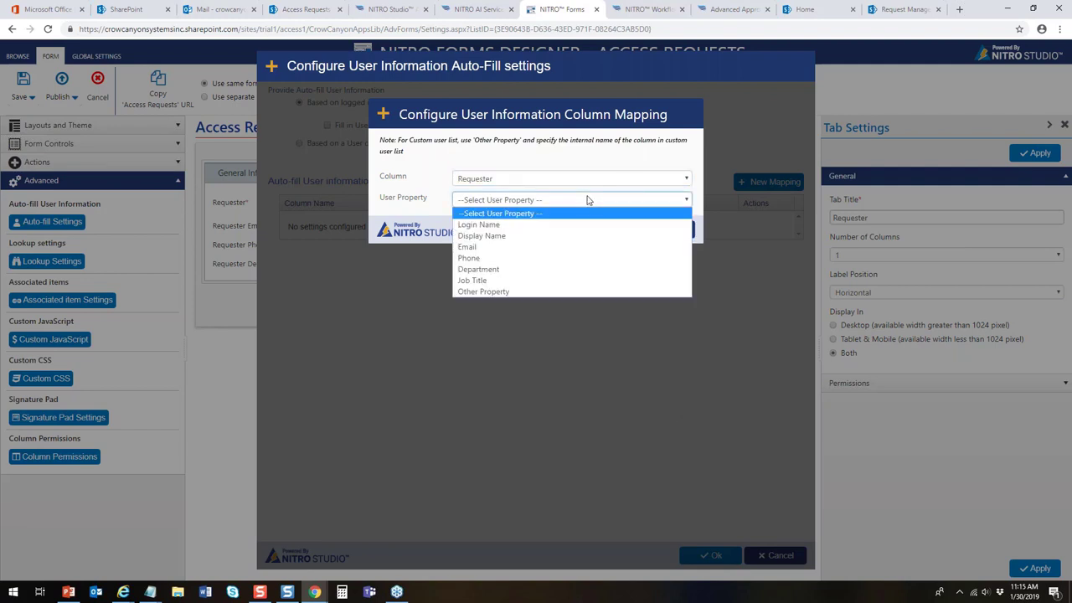
{"action": "left_click", "coordinate": [528, 235]}
{"action": "left_click", "coordinate": [601, 230]}
Add an auto-fill mapping from the Requester Email column to the Email user property
{"action": "left_click", "coordinate": [769, 182]}
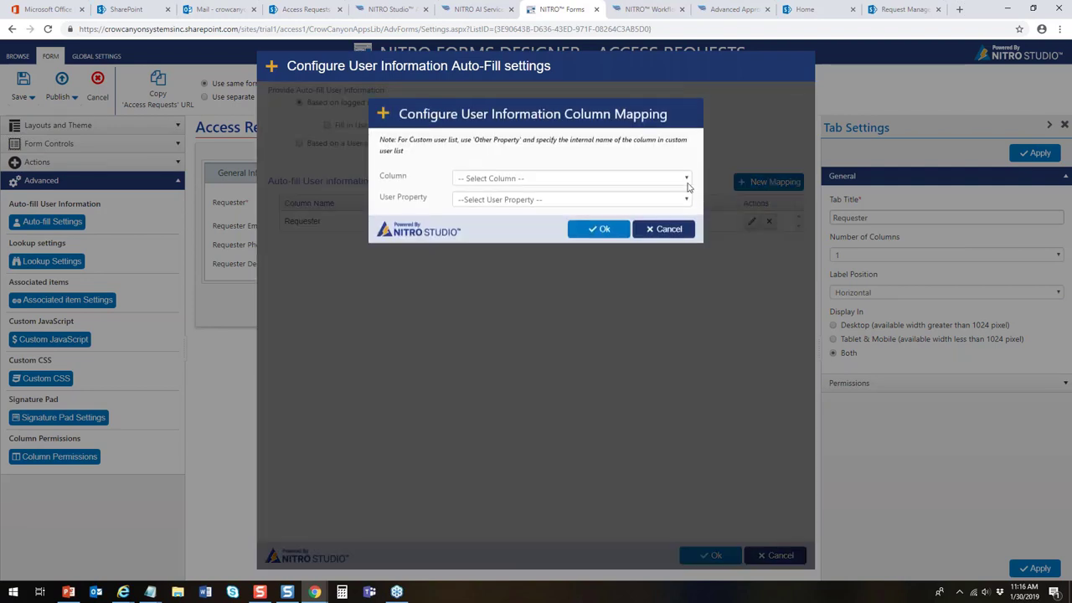
{"action": "left_click", "coordinate": [510, 179]}
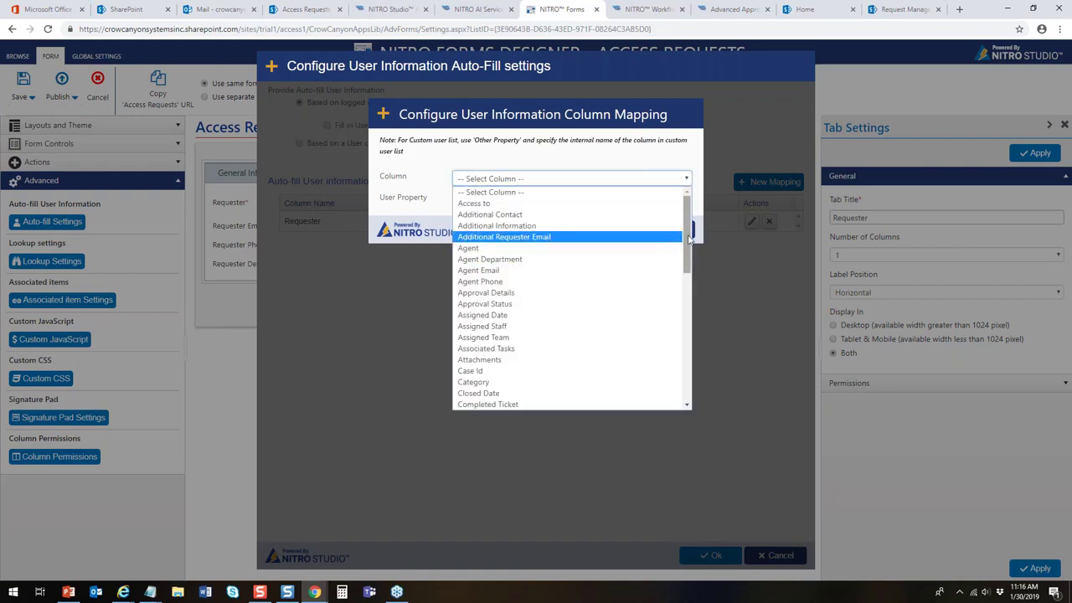
{"action": "left_click_drag", "start_coordinate": [687, 241], "coordinate": [697, 364]}
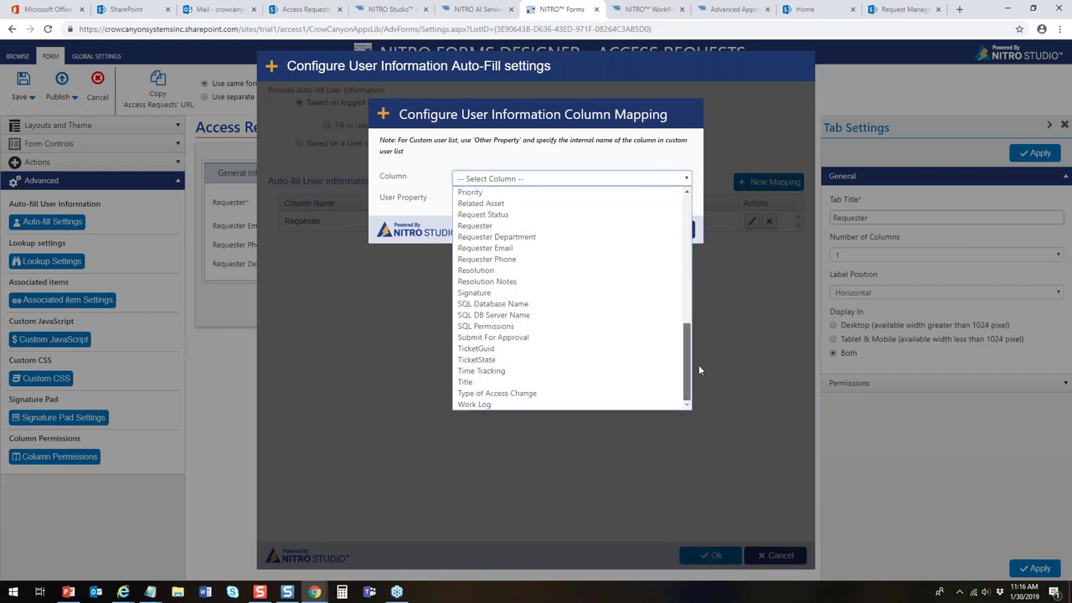
{"action": "left_click", "coordinate": [528, 248]}
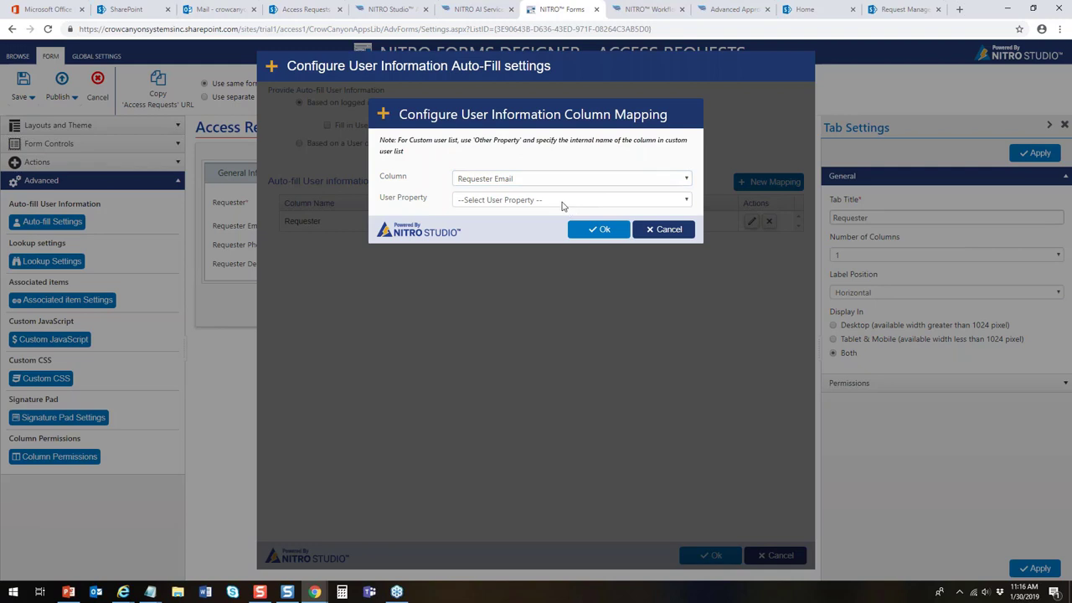
{"action": "left_click", "coordinate": [566, 201]}
{"action": "left_click", "coordinate": [518, 245]}
{"action": "left_click", "coordinate": [617, 229]}
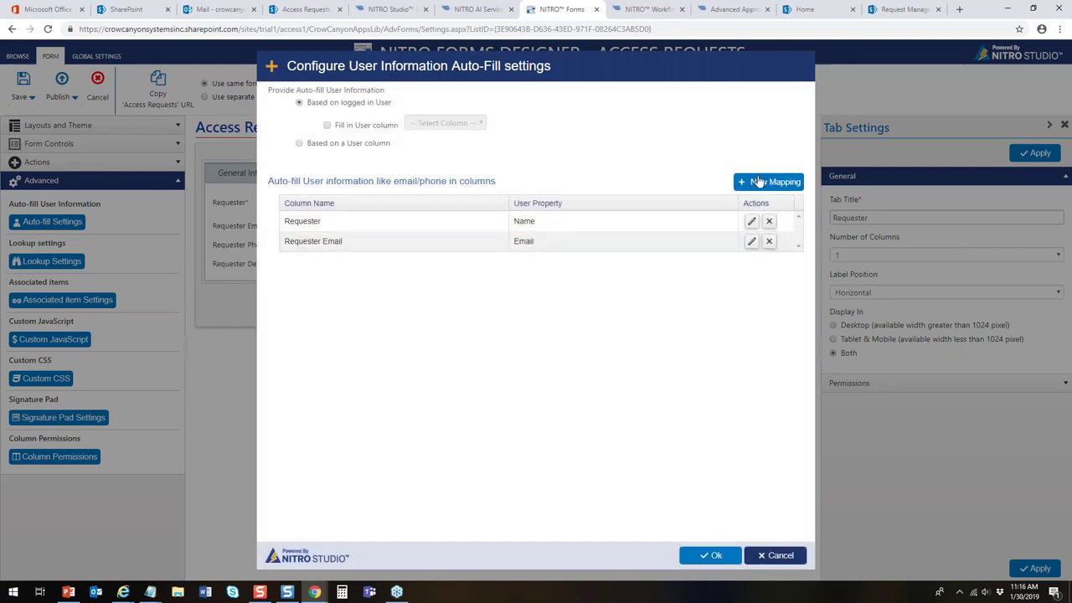
Add an auto-fill mapping from the Requester Phone column to the Phone user property
{"action": "left_click", "coordinate": [759, 182]}
{"action": "left_click", "coordinate": [687, 179]}
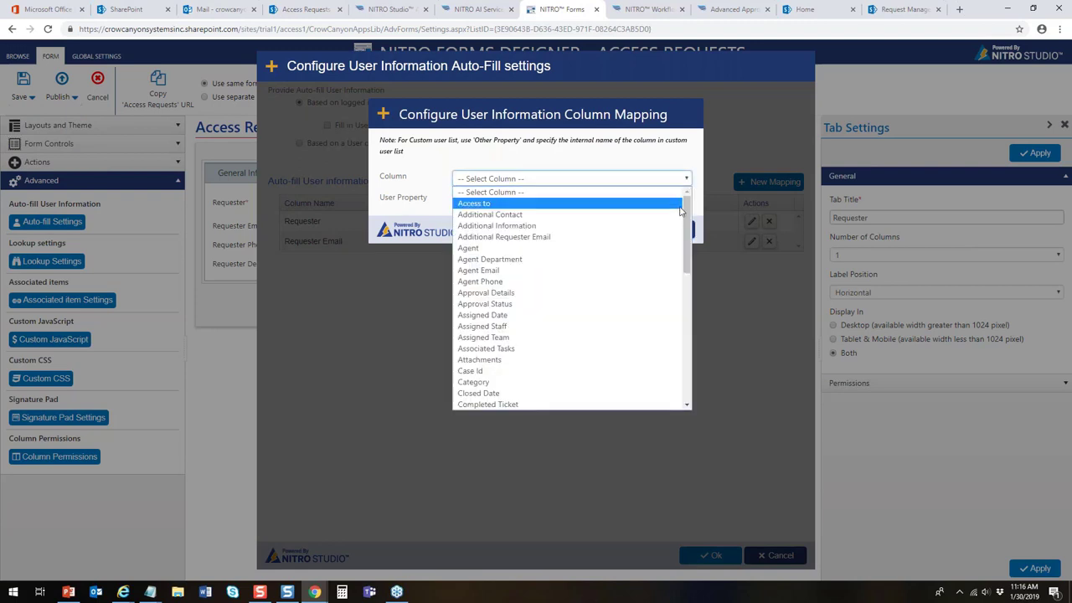
{"action": "left_click_drag", "start_coordinate": [687, 210], "coordinate": [688, 333]}
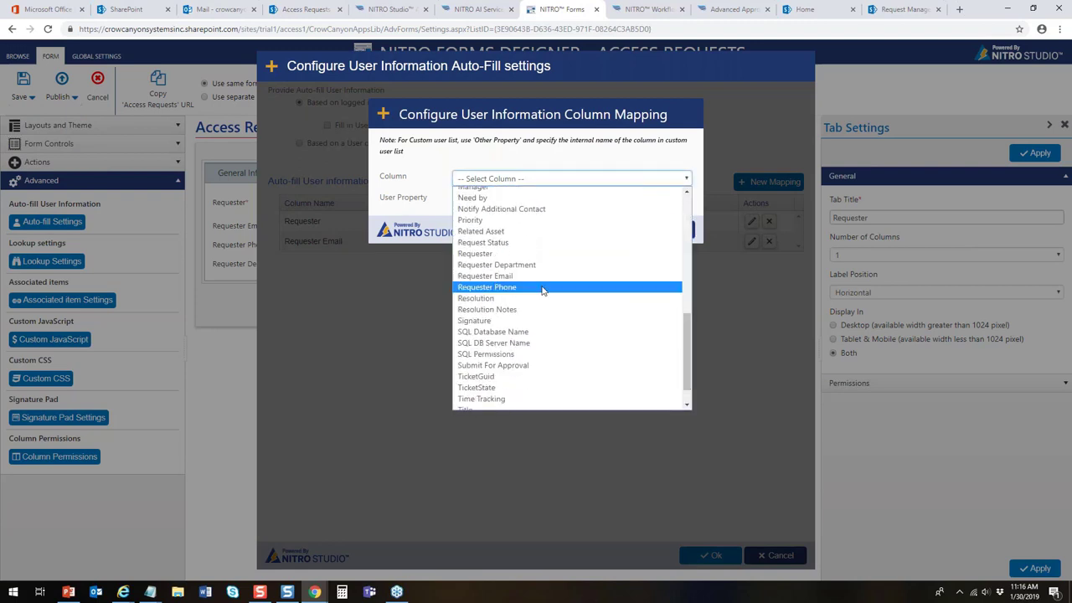
{"action": "left_click", "coordinate": [495, 291]}
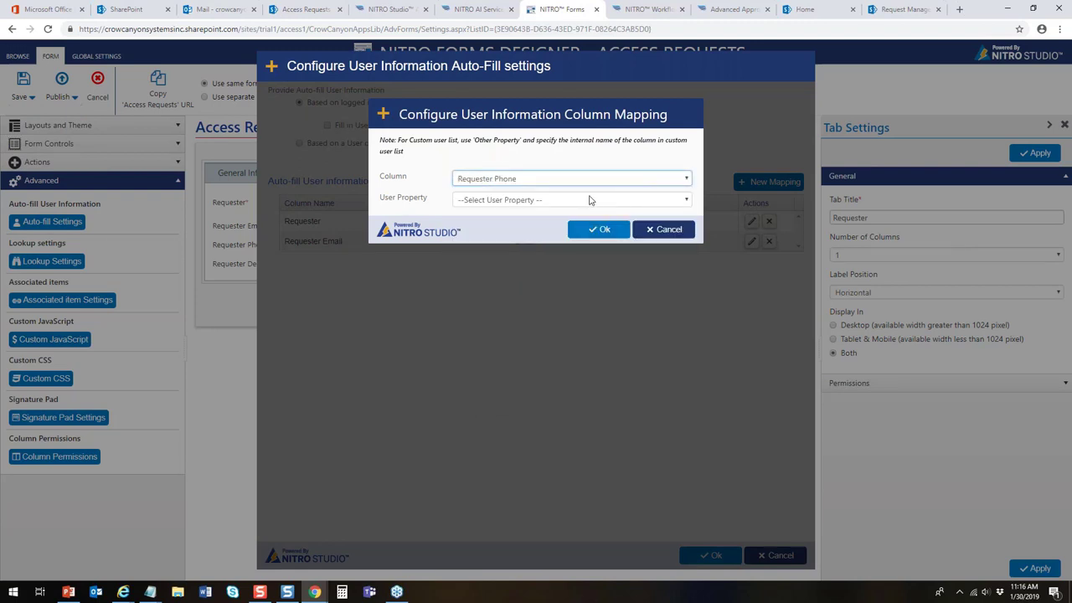
{"action": "left_click", "coordinate": [590, 201]}
{"action": "left_click", "coordinate": [494, 256]}
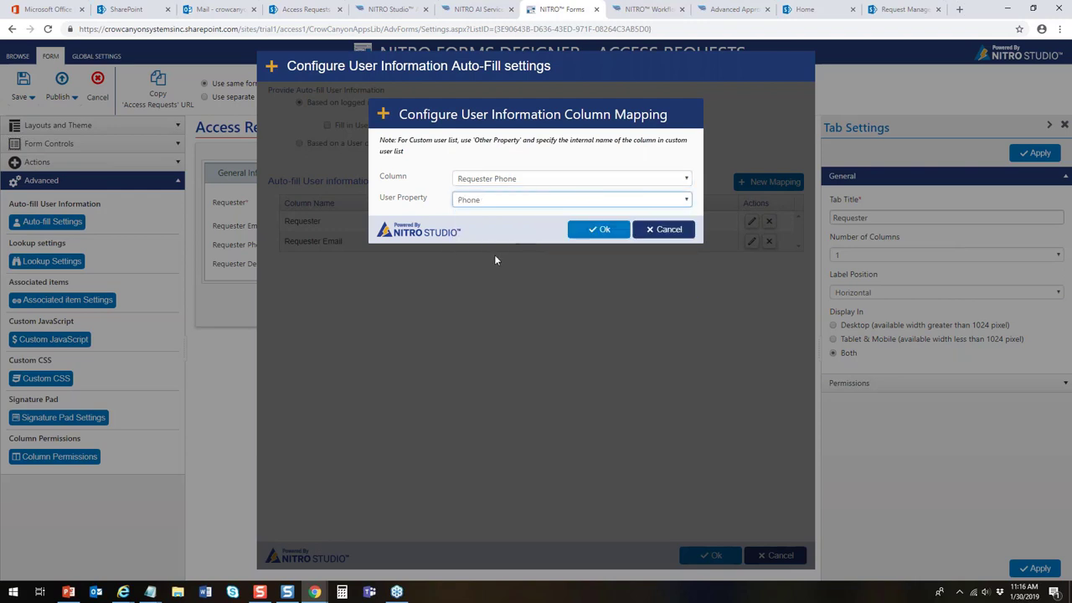
{"action": "left_click", "coordinate": [605, 231]}
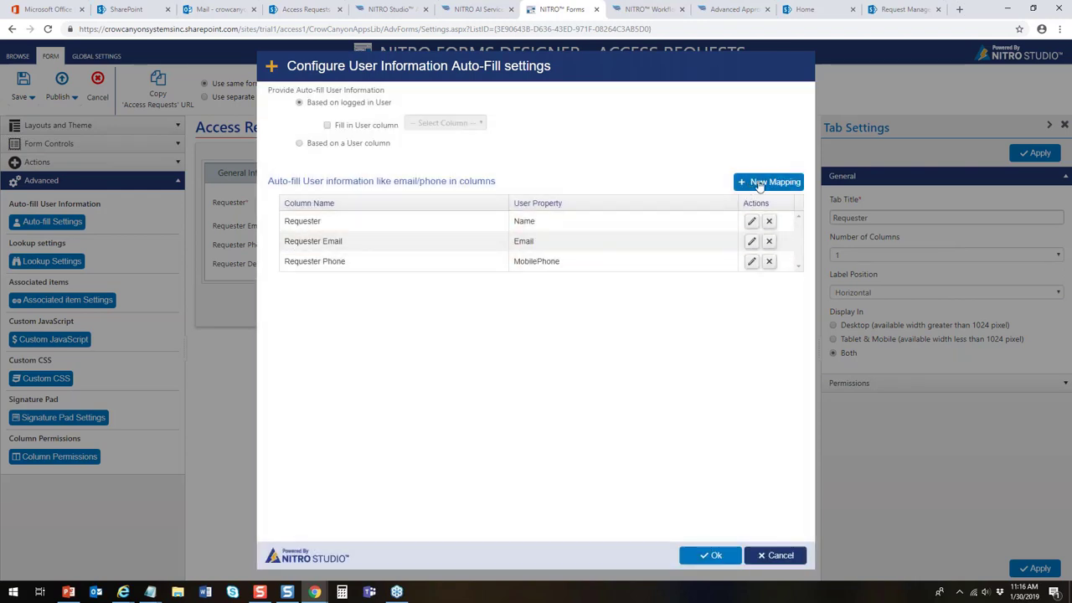
Map the Requester Department column to the Department user property and accept the auto-fill settings
{"action": "left_click", "coordinate": [760, 183]}
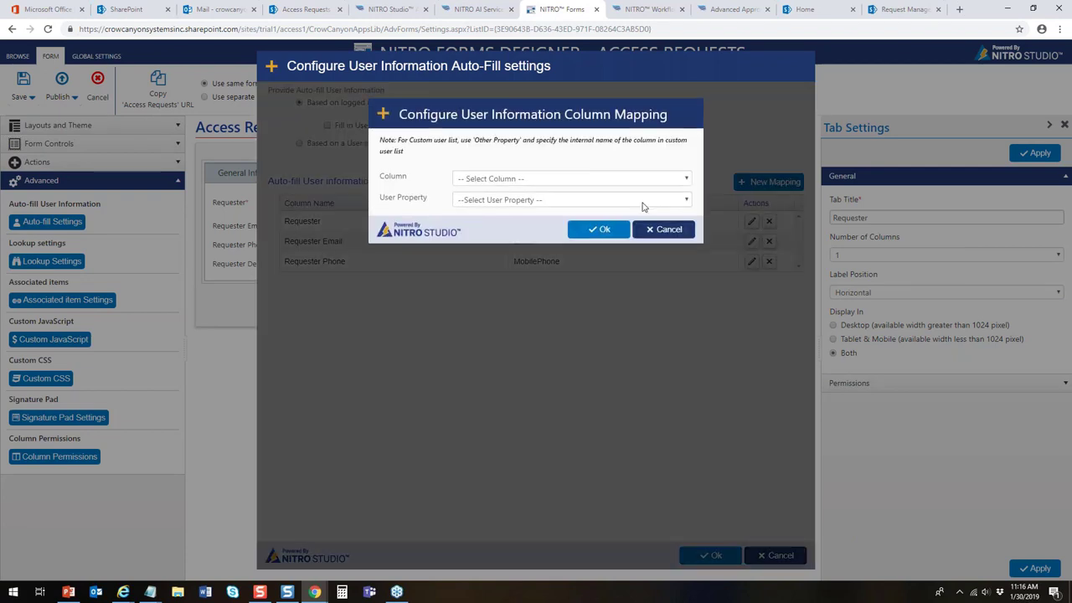
{"action": "left_click", "coordinate": [642, 178]}
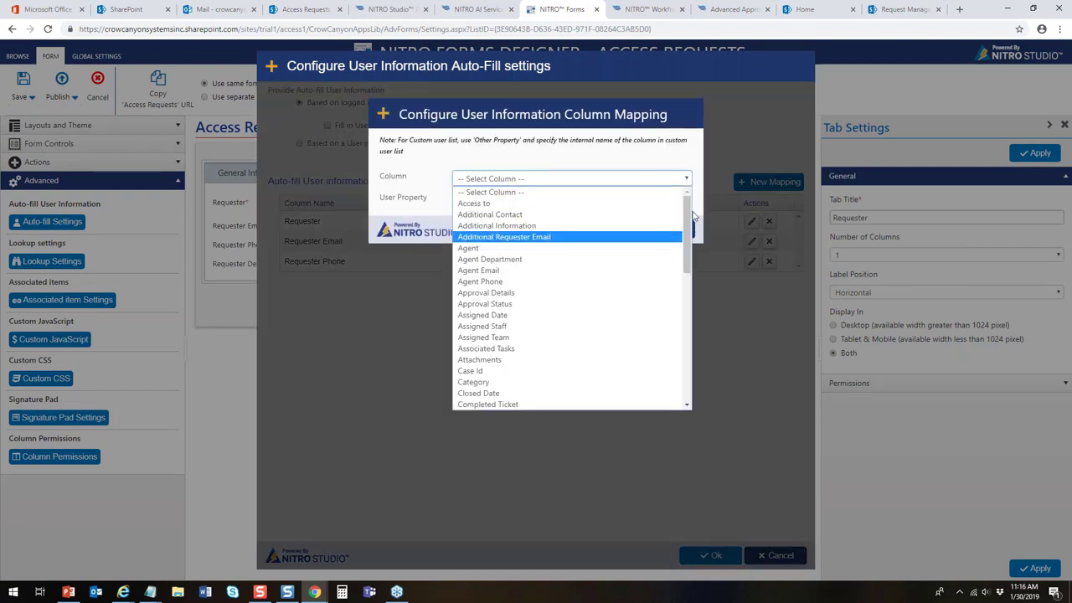
{"action": "left_click_drag", "start_coordinate": [688, 222], "coordinate": [686, 343]}
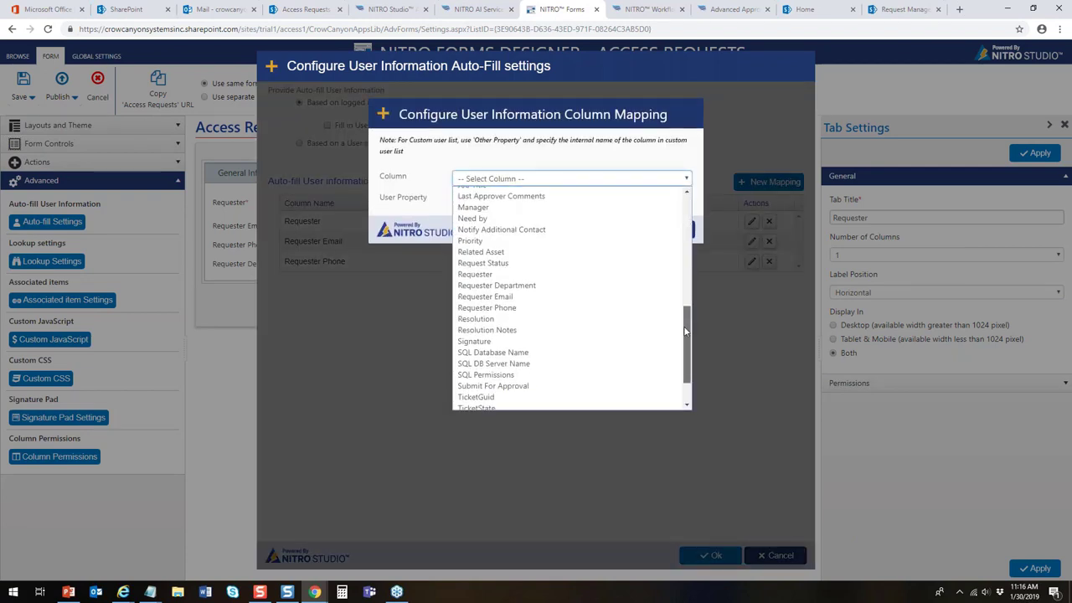
{"action": "left_click", "coordinate": [553, 290]}
{"action": "left_click", "coordinate": [589, 202]}
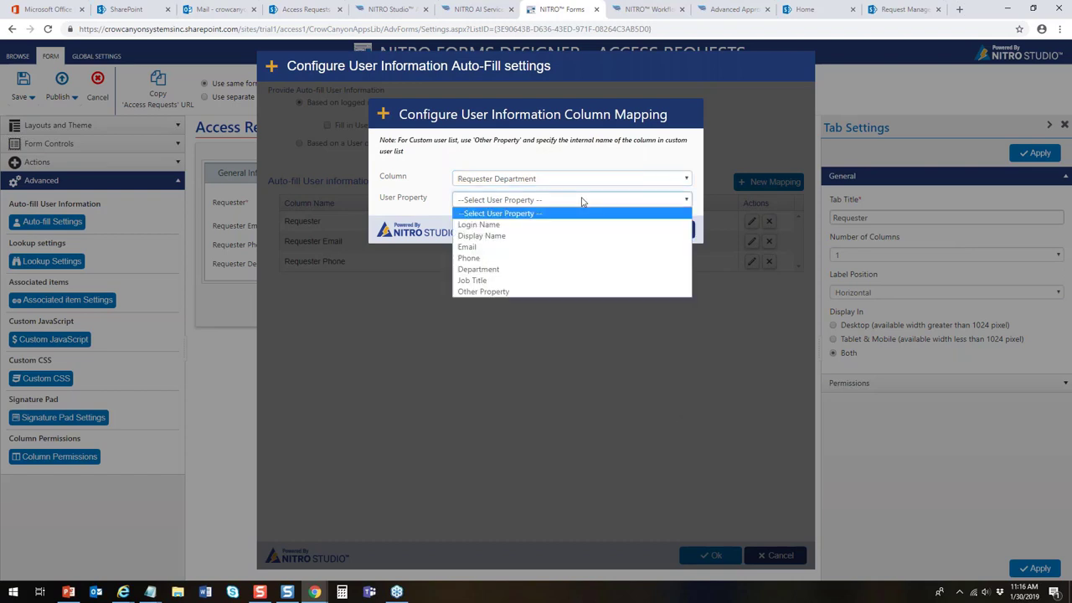
{"action": "left_click", "coordinate": [508, 269]}
{"action": "left_click", "coordinate": [598, 229]}
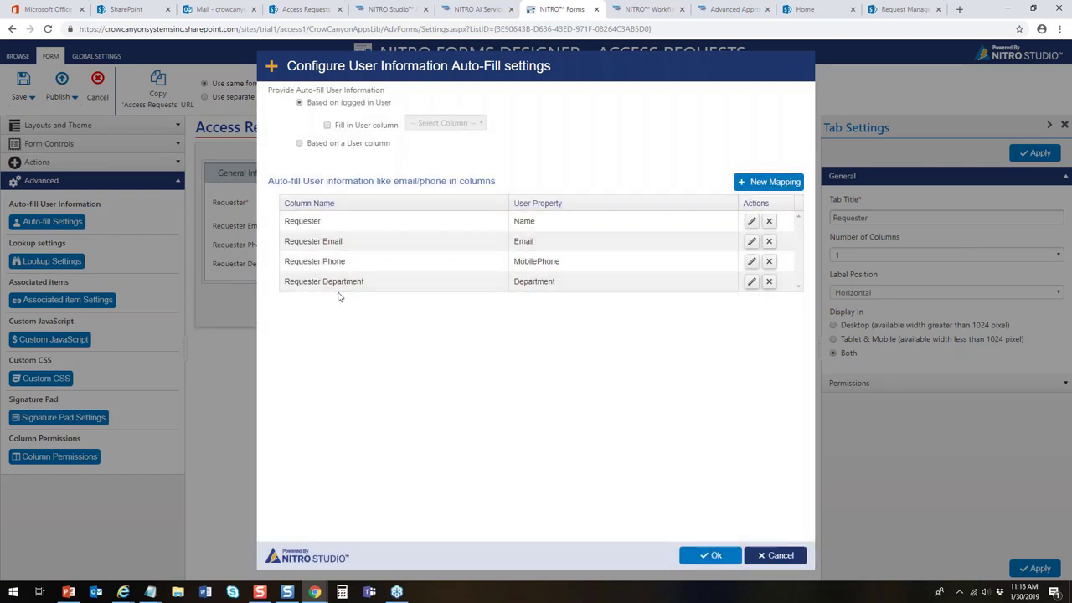
{"action": "left_click", "coordinate": [705, 558]}
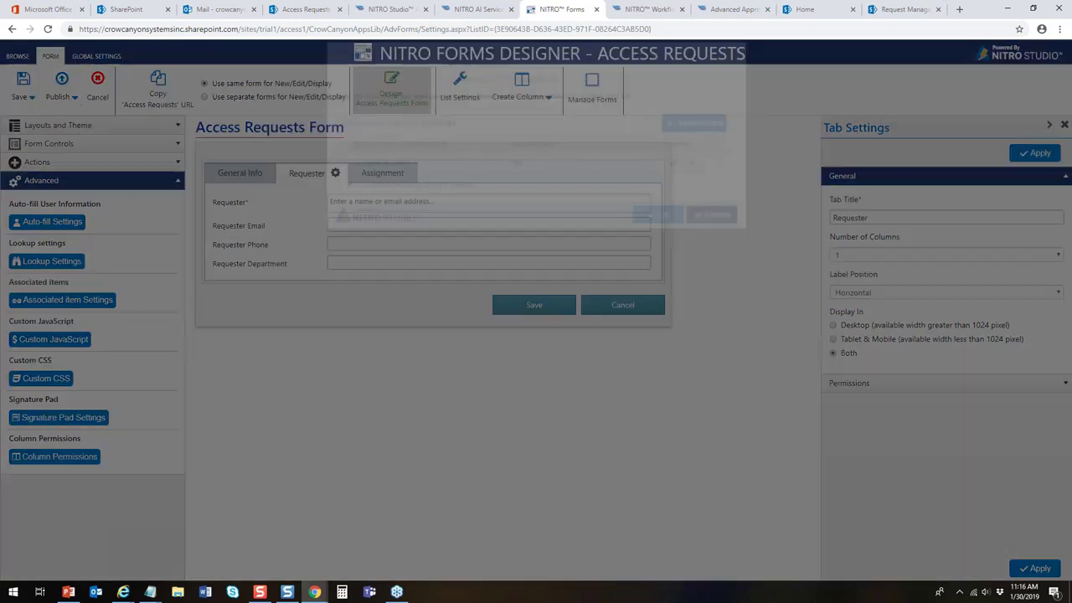
{"action": "left_click", "coordinate": [662, 259]}
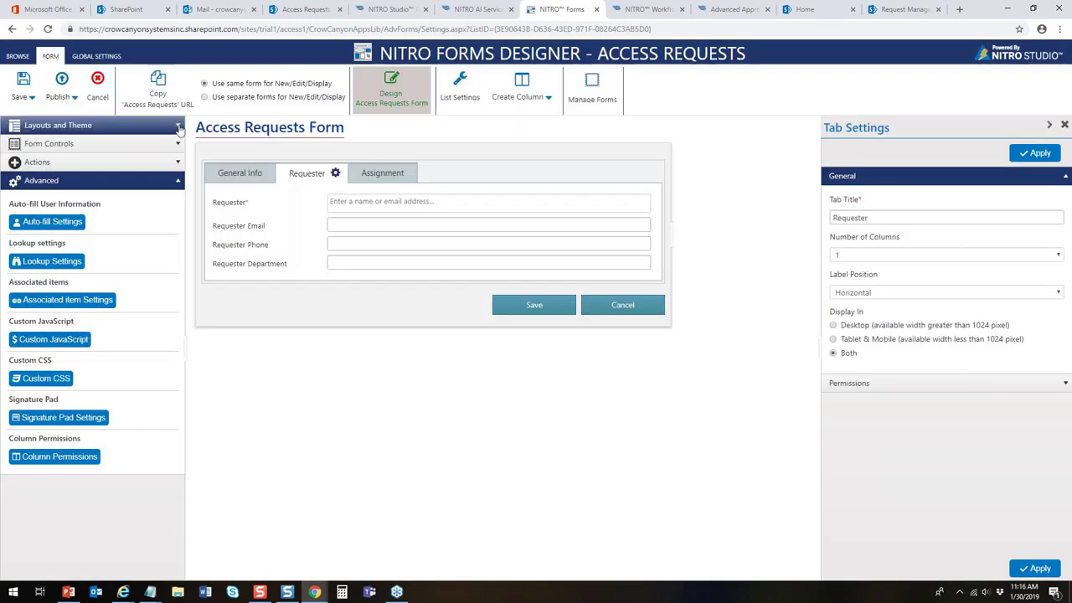
Return to the General Info tab and publish the Access Requests form
{"action": "left_click", "coordinate": [241, 174]}
{"action": "left_click", "coordinate": [59, 84]}
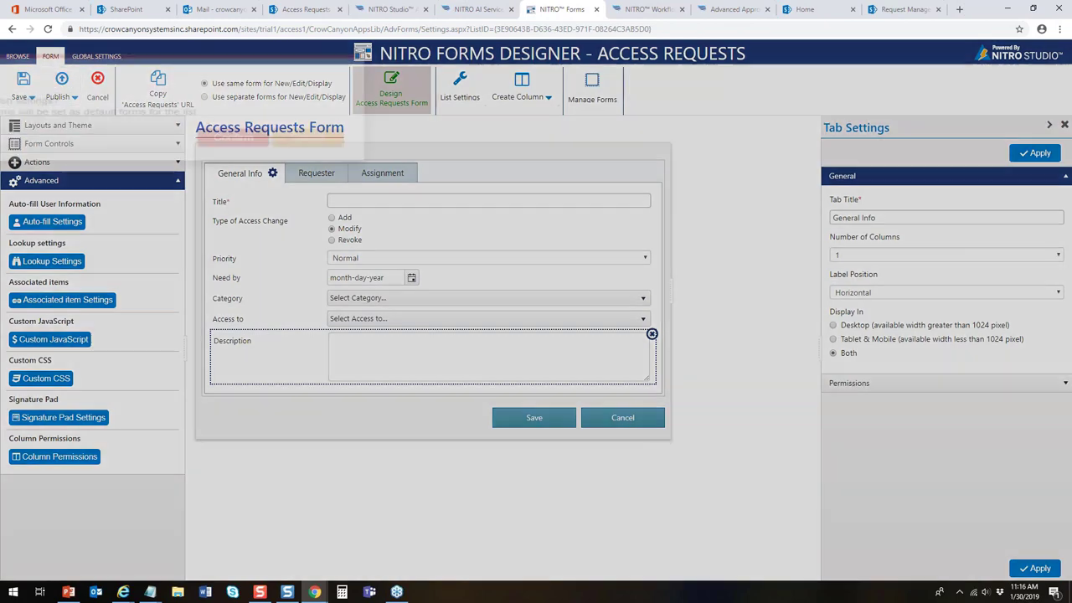
{"action": "left_click", "coordinate": [617, 340]}
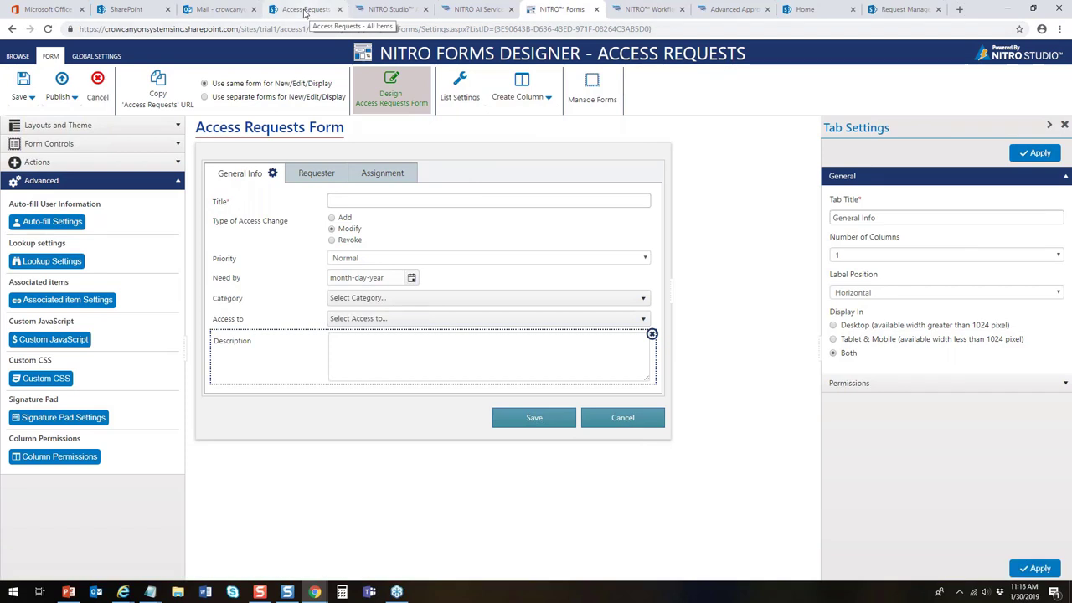
Check the General Info and Requester tabs of the published form in a new Access Requests item, then cancel the item
{"action": "left_click", "coordinate": [307, 12]}
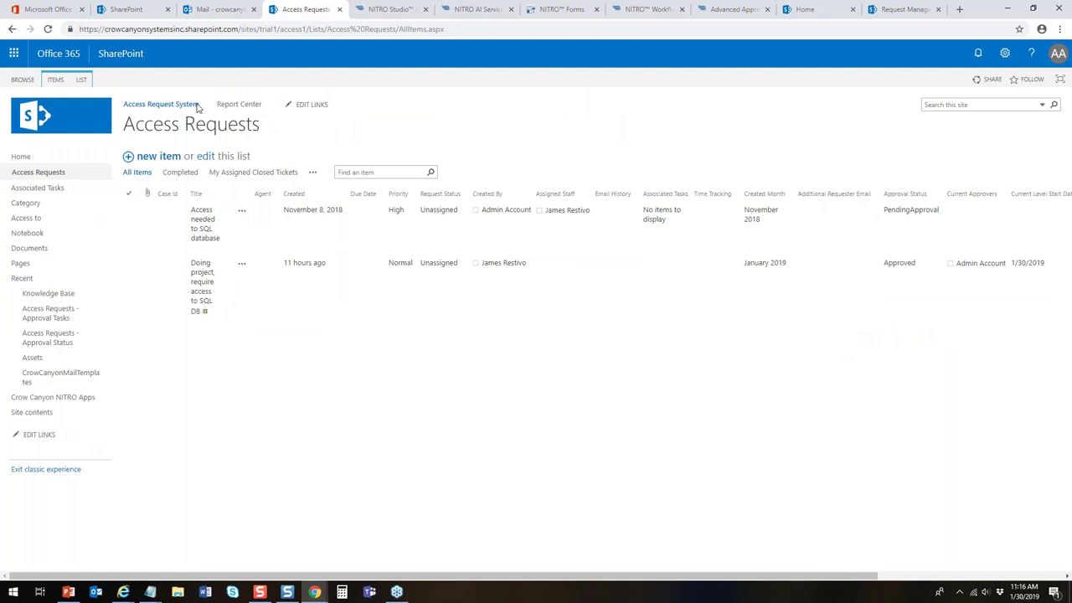
{"action": "left_click", "coordinate": [170, 159]}
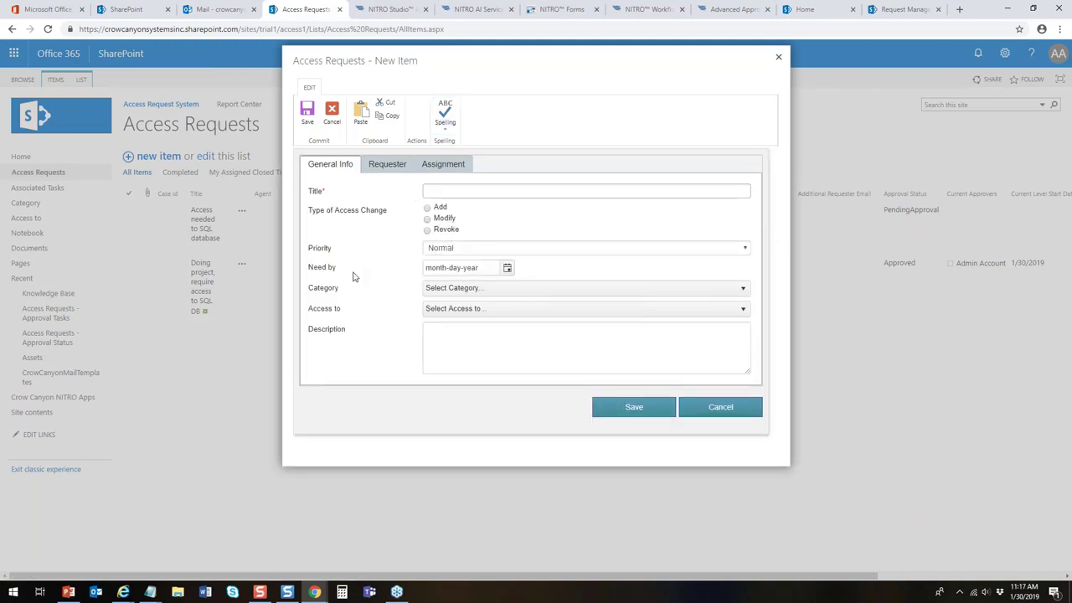
{"action": "left_click", "coordinate": [375, 166]}
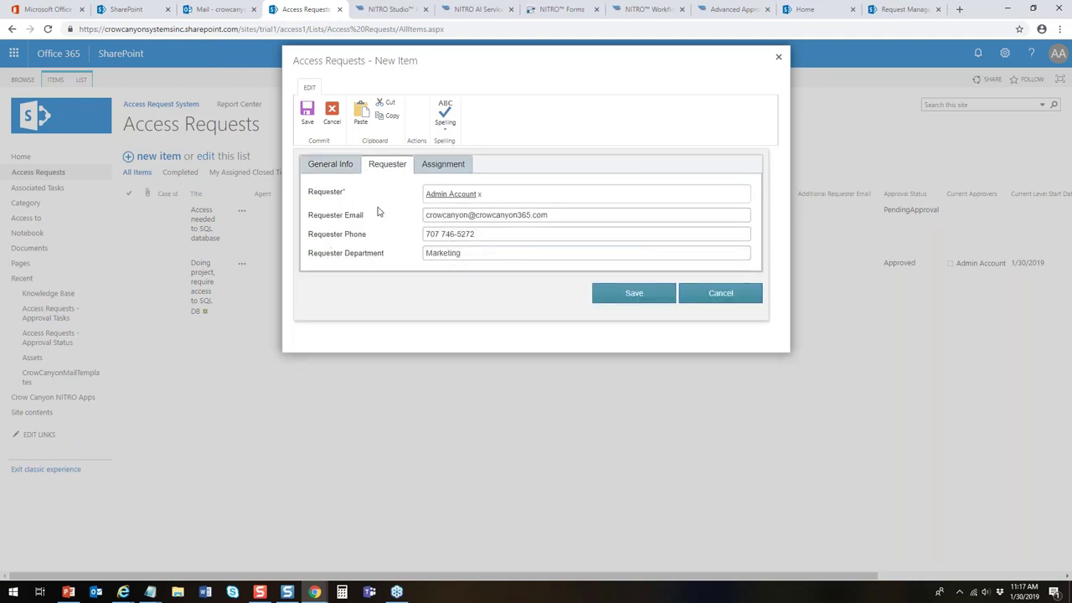
{"action": "left_click", "coordinate": [336, 169]}
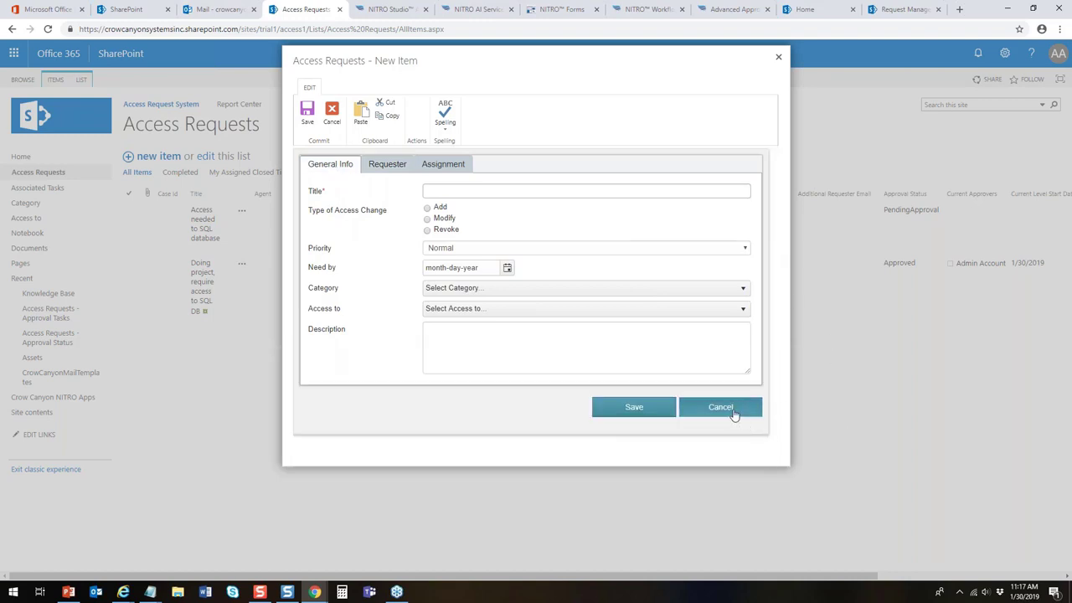
{"action": "left_click", "coordinate": [716, 410]}
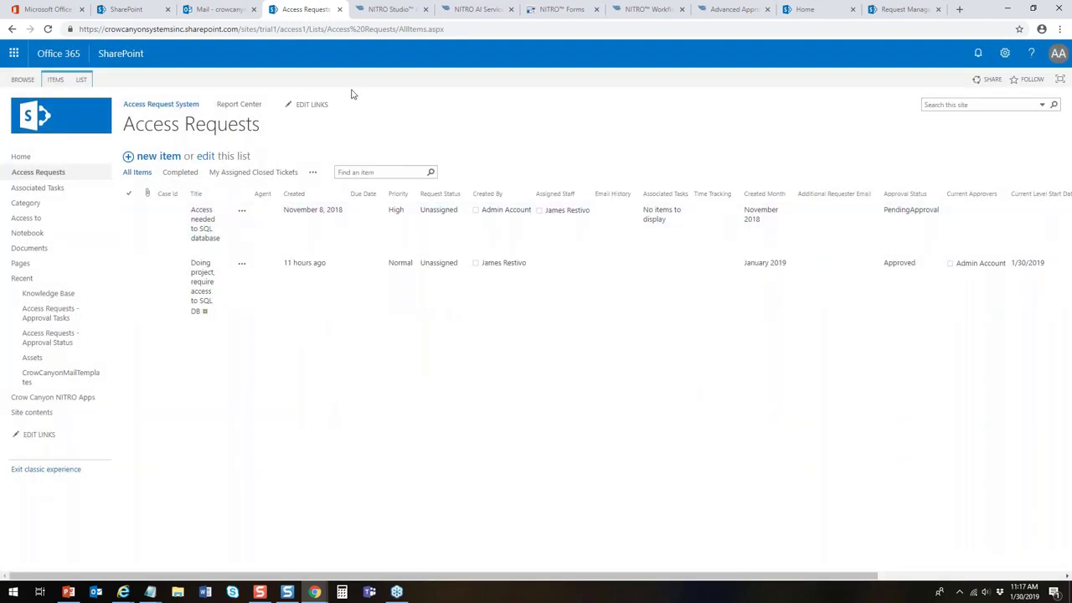
In the NITRO Forms designer, add a tab titled SQL between the Requester and Assignment tabs and apply its settings
{"action": "left_click", "coordinate": [391, 10]}
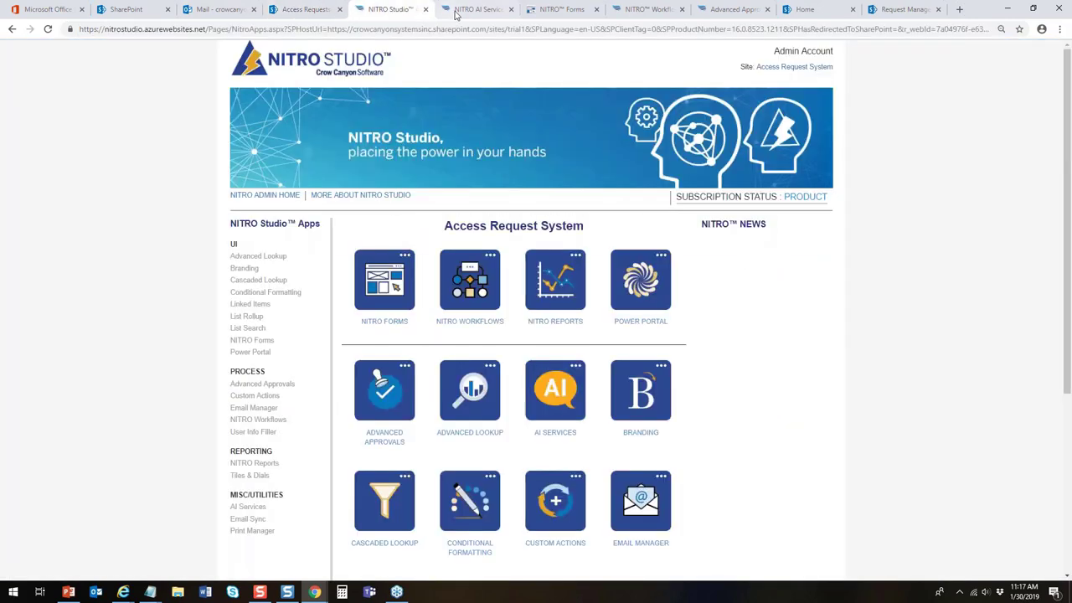
{"action": "left_click", "coordinate": [550, 11]}
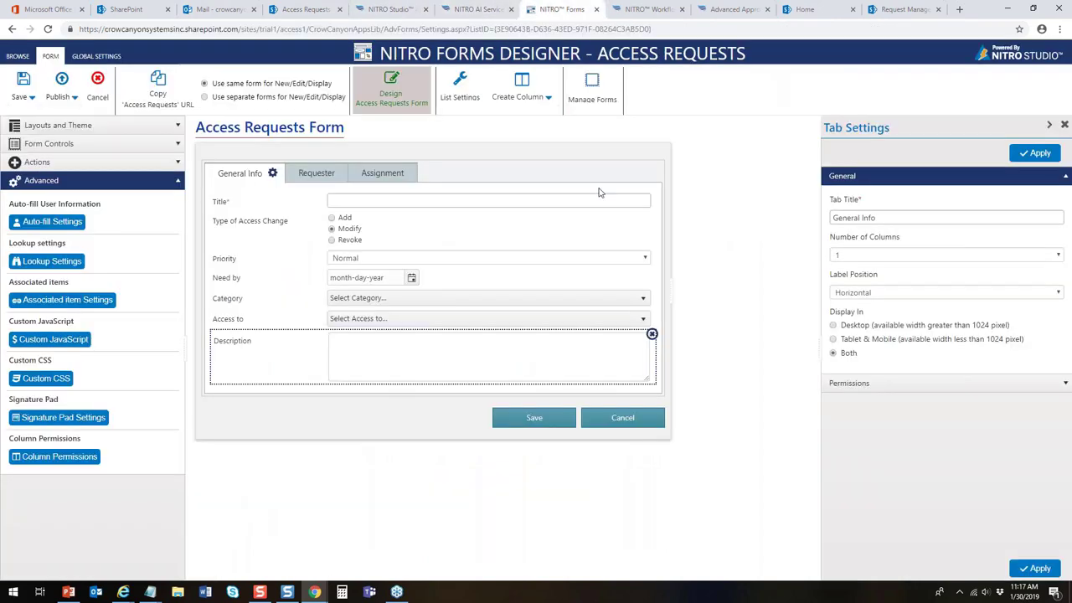
{"action": "left_click", "coordinate": [174, 146]}
{"action": "left_click_drag", "start_coordinate": [50, 189], "coordinate": [363, 172]}
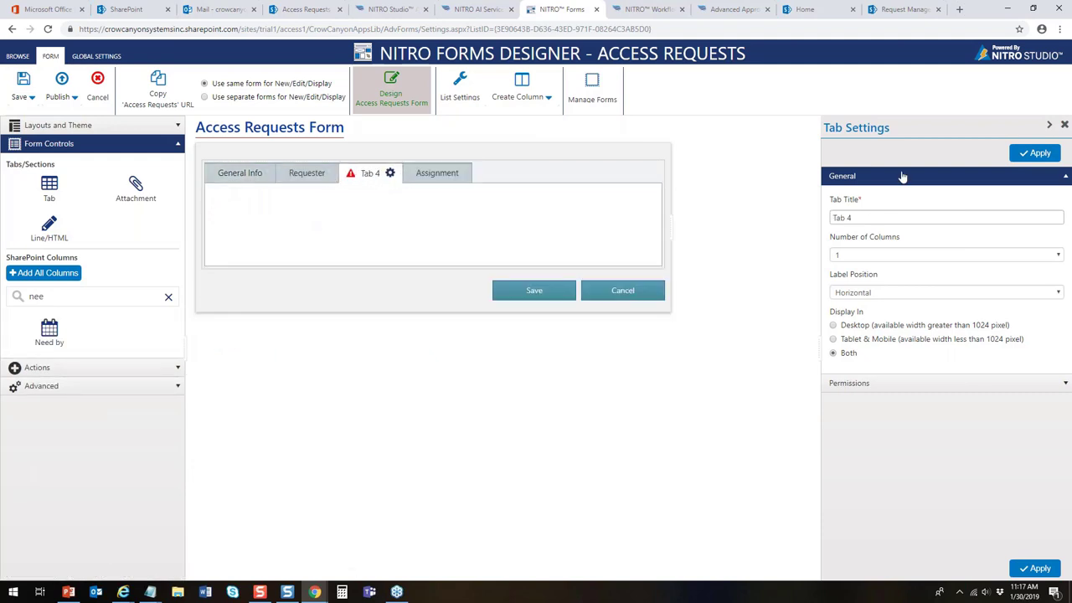
{"action": "left_click_drag", "start_coordinate": [857, 215], "coordinate": [809, 225]}
{"action": "type", "text": "SQL"}
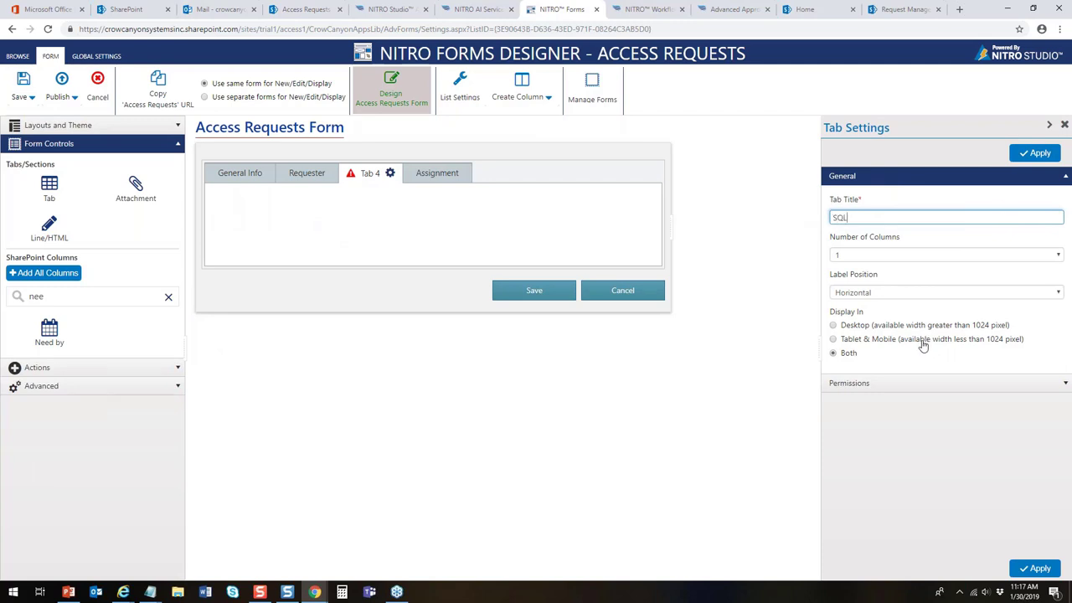
{"action": "left_click", "coordinate": [1029, 154]}
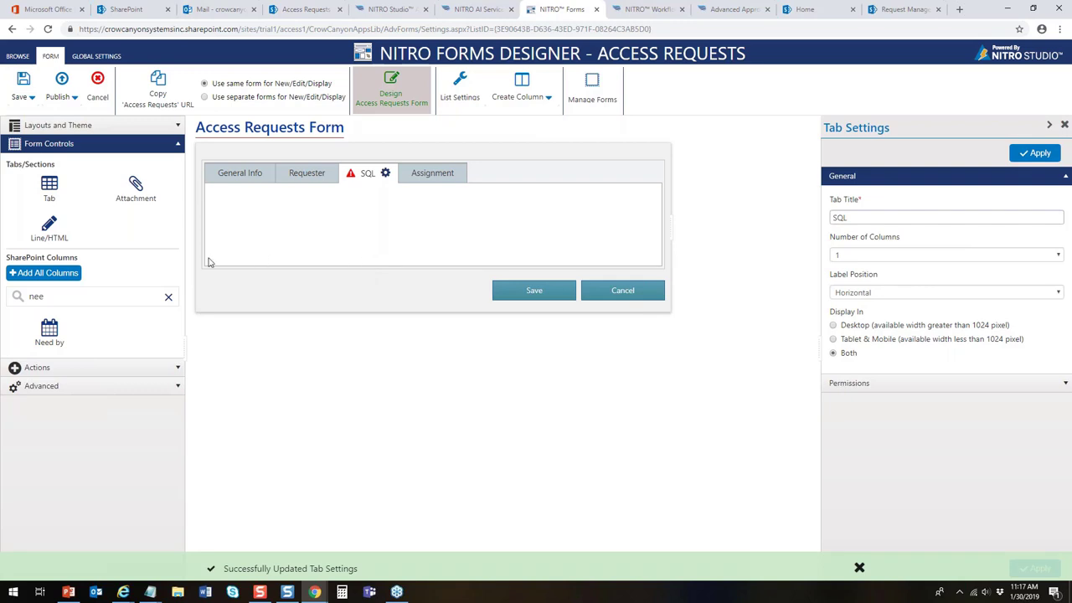
Add the SQL DB Server Name, SQL Database Name and SQL Permissions columns to the SQL tab and publish the form
{"action": "left_click_drag", "start_coordinate": [74, 295], "coordinate": [4, 292]}
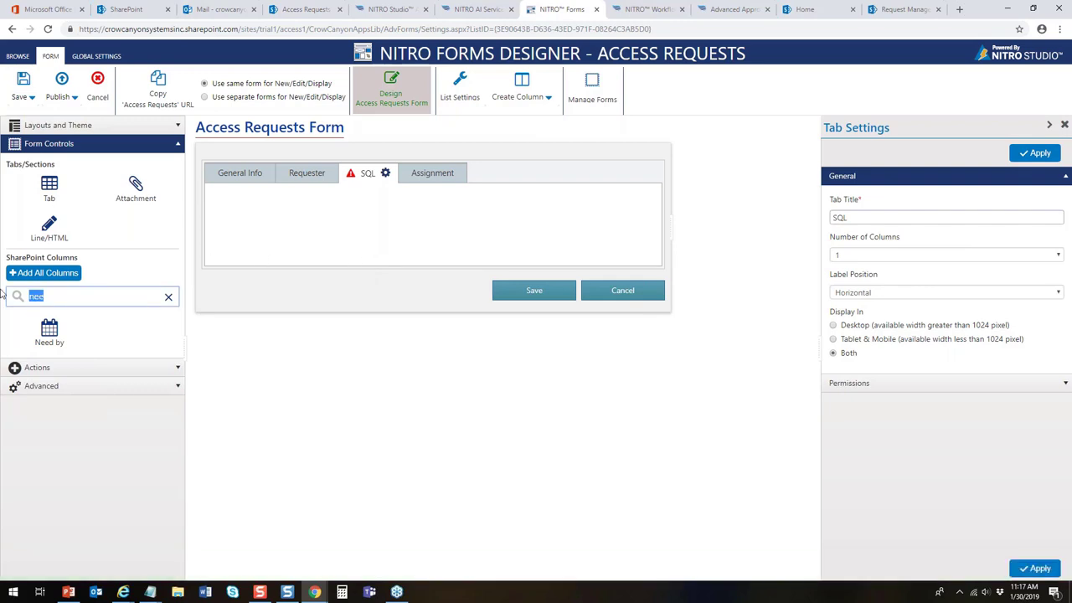
{"action": "type", "text": "sql"}
{"action": "left_click", "coordinate": [52, 342]}
{"action": "left_click_drag", "start_coordinate": [44, 346], "coordinate": [307, 248]}
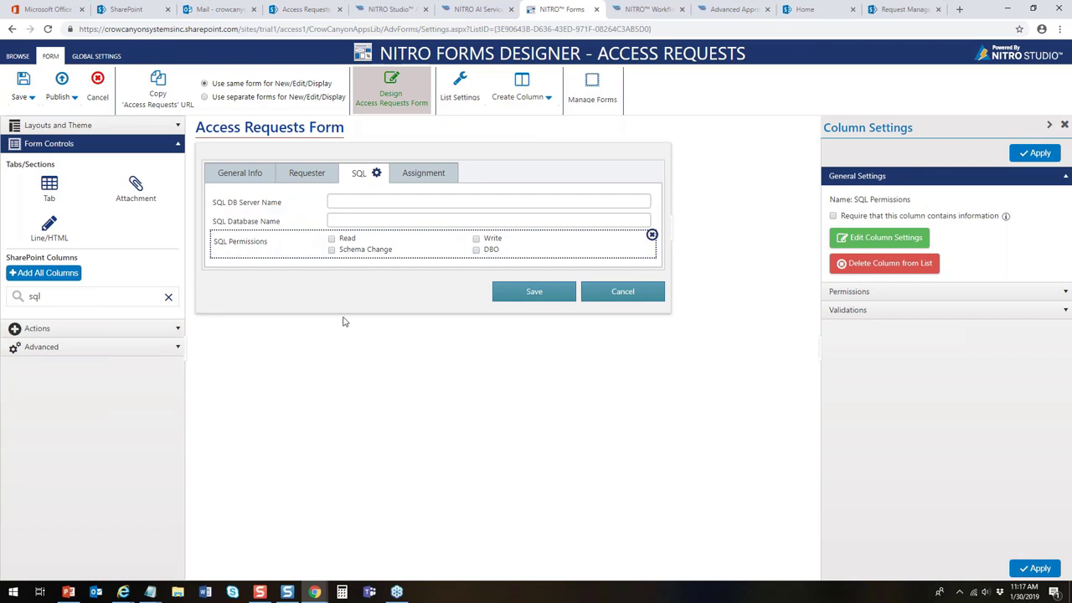
{"action": "left_click", "coordinate": [68, 95]}
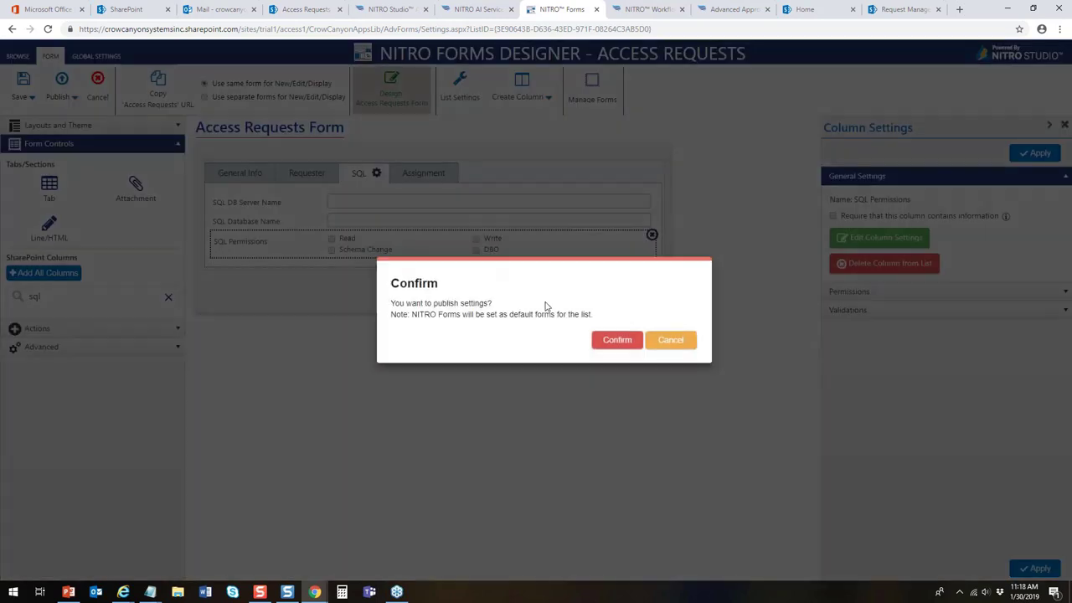
{"action": "left_click", "coordinate": [605, 334]}
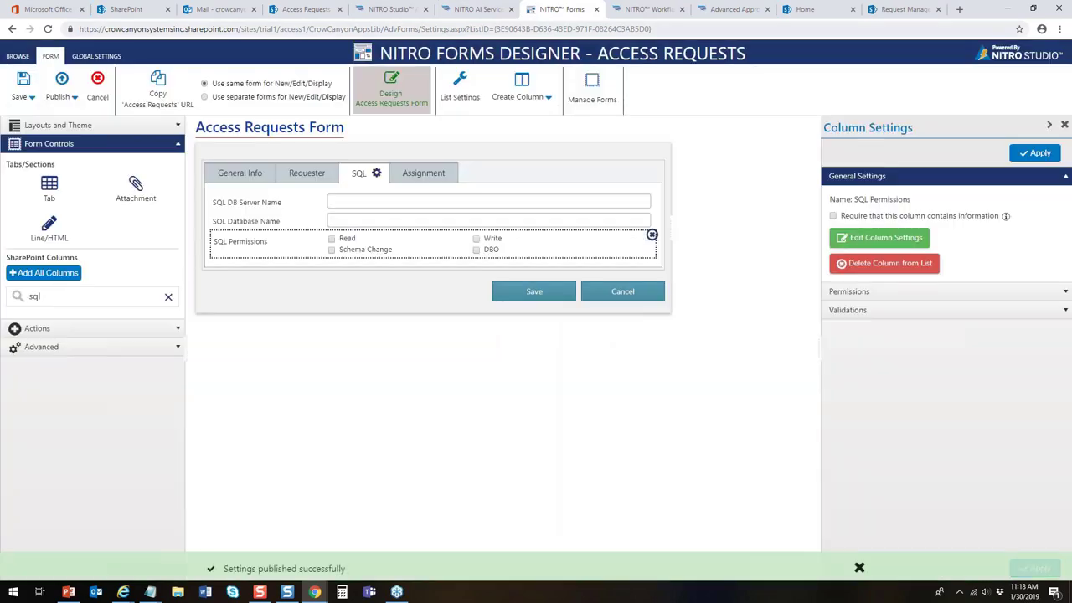
Open a new Access Requests item and review its General Info, Requester and SQL tabs
{"action": "left_click", "coordinate": [301, 9]}
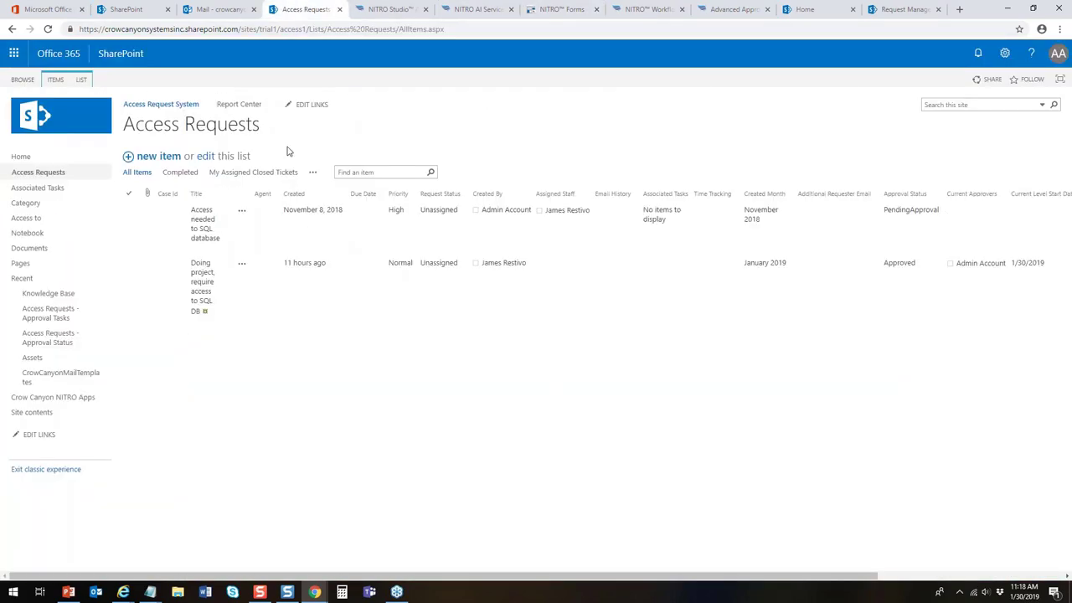
{"action": "left_click", "coordinate": [177, 160]}
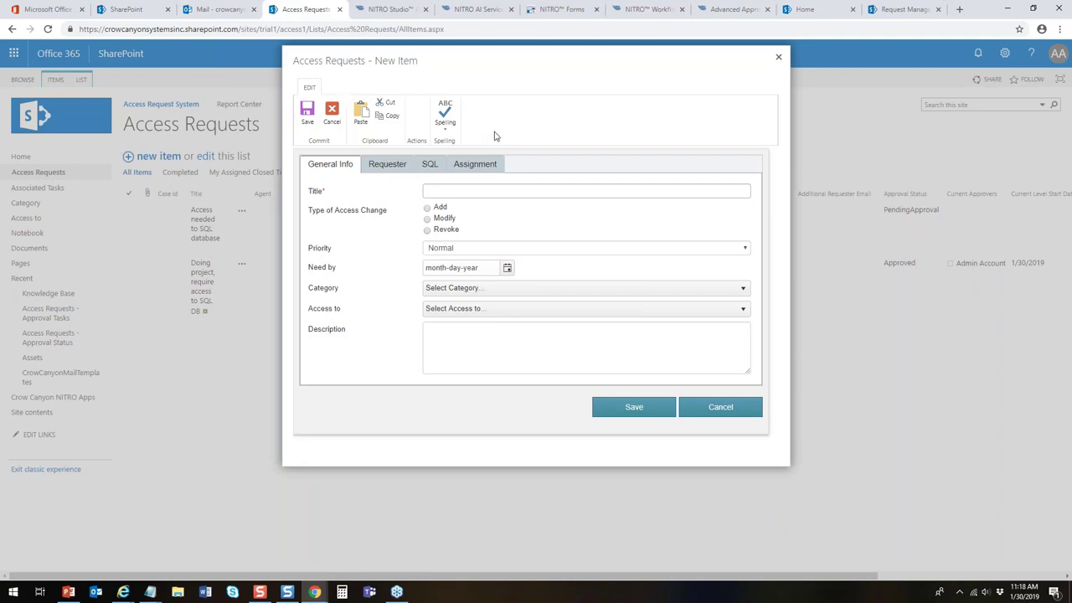
{"action": "left_click", "coordinate": [429, 167]}
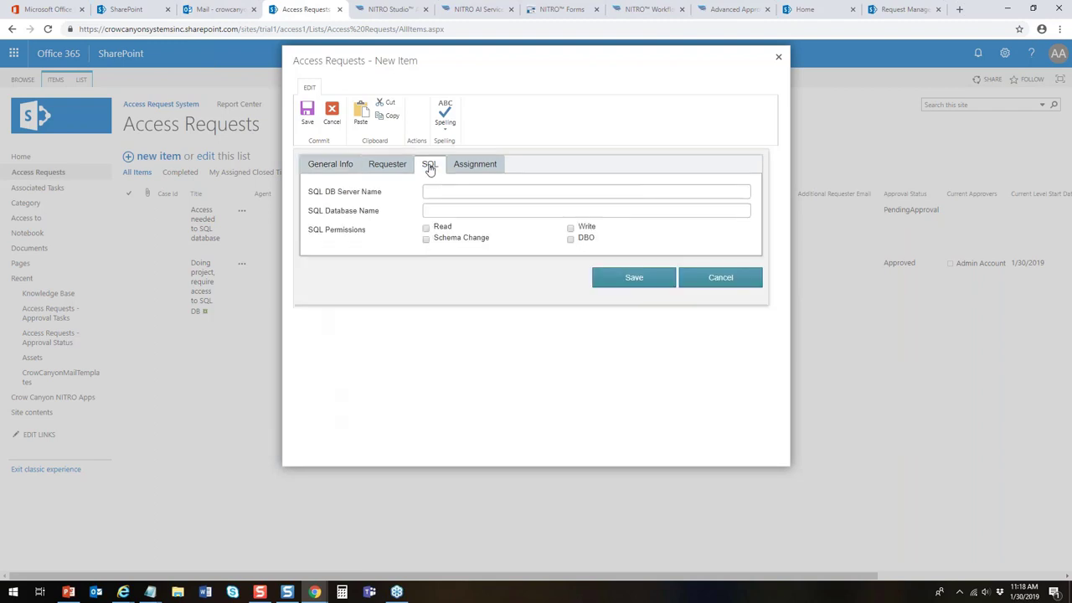
{"action": "left_click", "coordinate": [344, 165]}
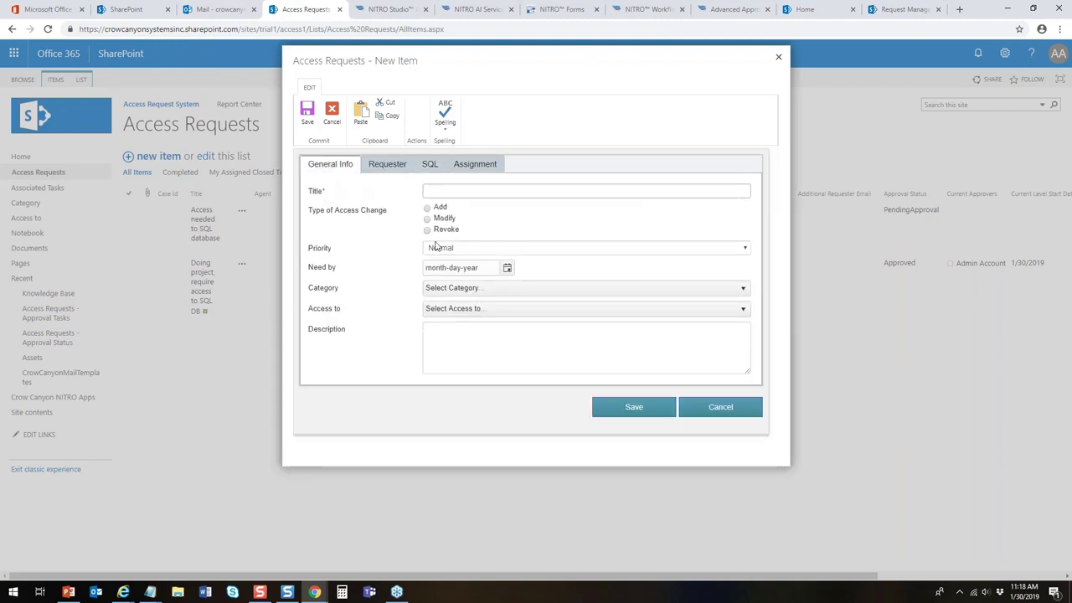
{"action": "left_click", "coordinate": [388, 165]}
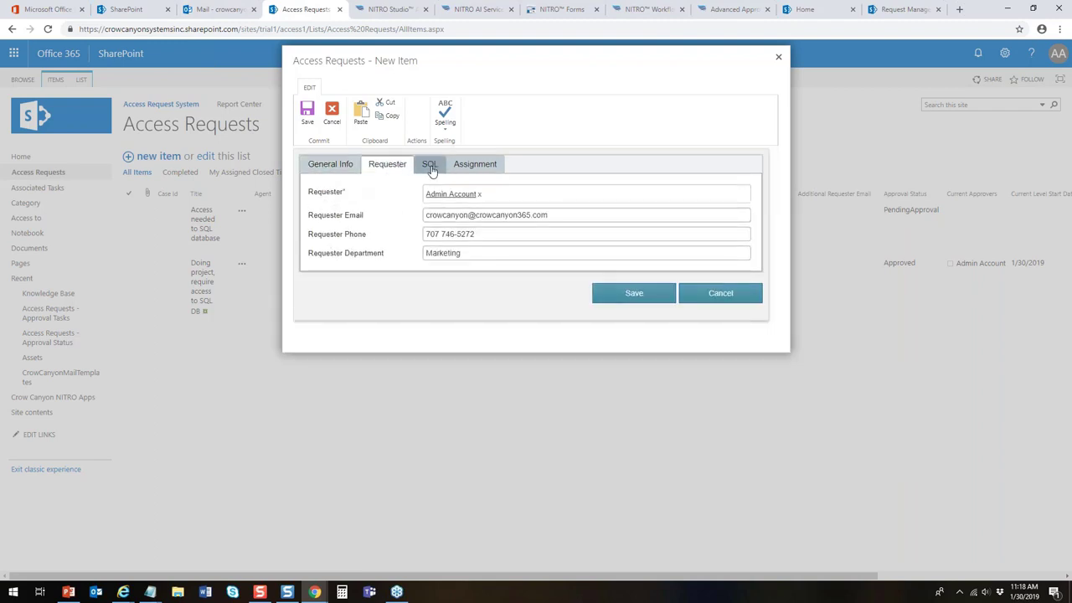
{"action": "left_click", "coordinate": [431, 168]}
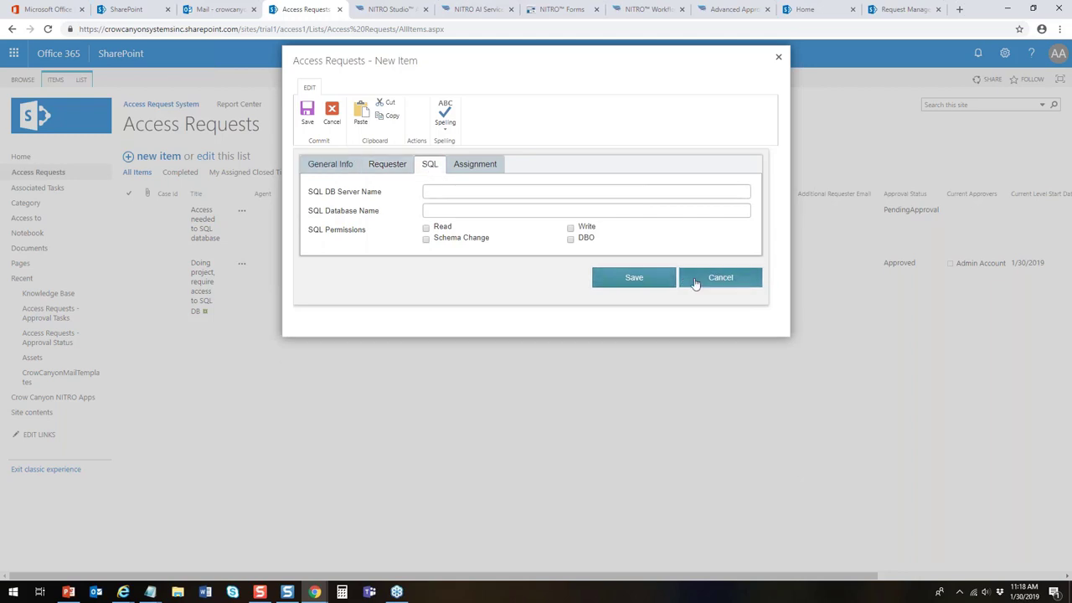
{"action": "left_click", "coordinate": [332, 168]}
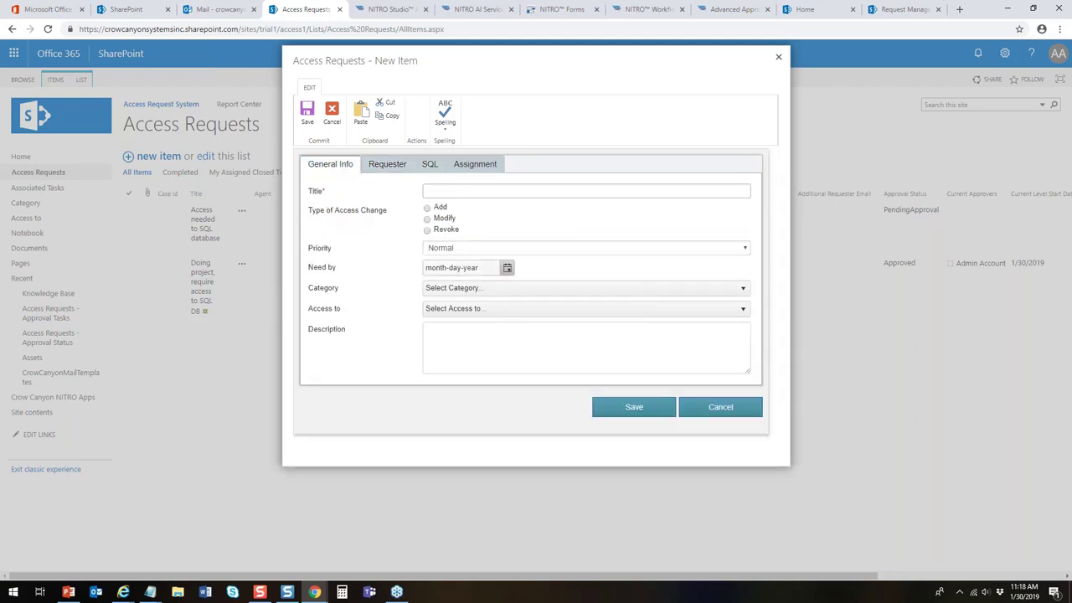
Try the category Database with Access to set to SQL in the new request, then cancel the item
{"action": "left_click", "coordinate": [556, 295]}
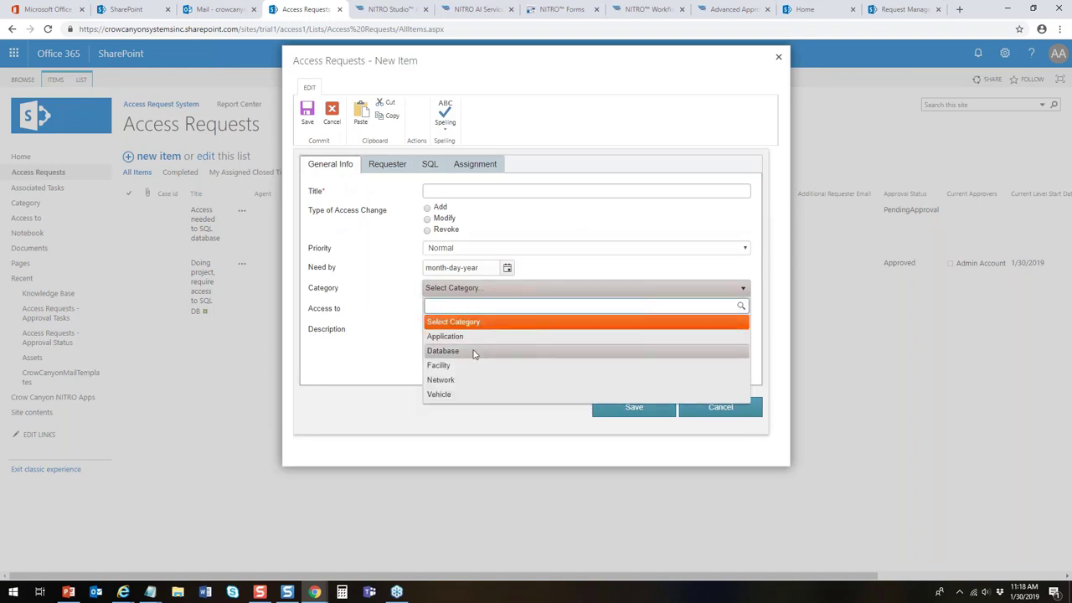
{"action": "left_click", "coordinate": [473, 352]}
{"action": "left_click", "coordinate": [470, 310]}
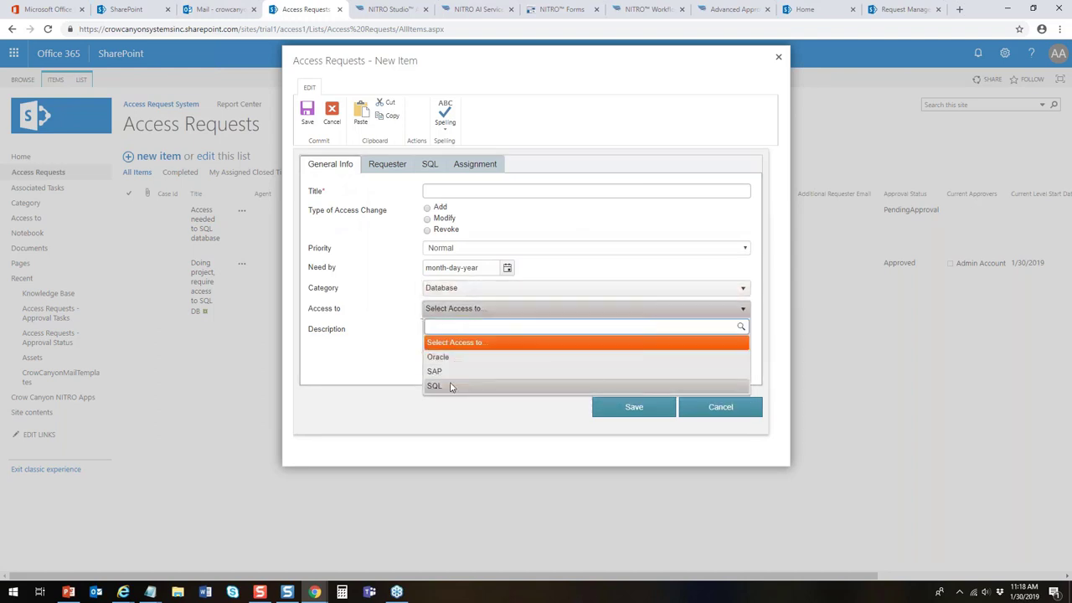
{"action": "left_click", "coordinate": [451, 386]}
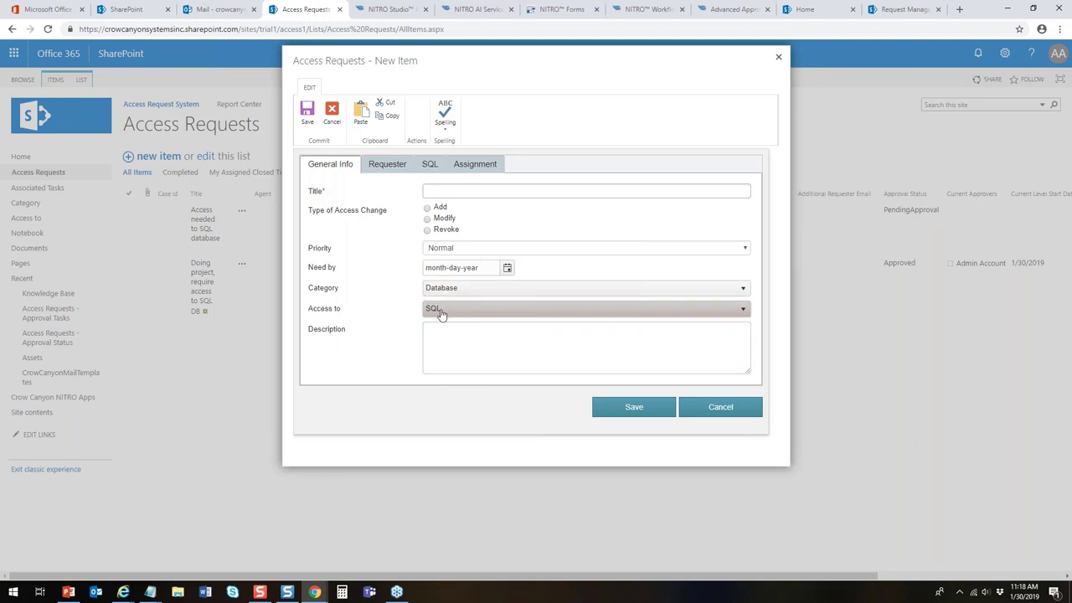
{"action": "left_click", "coordinate": [711, 411]}
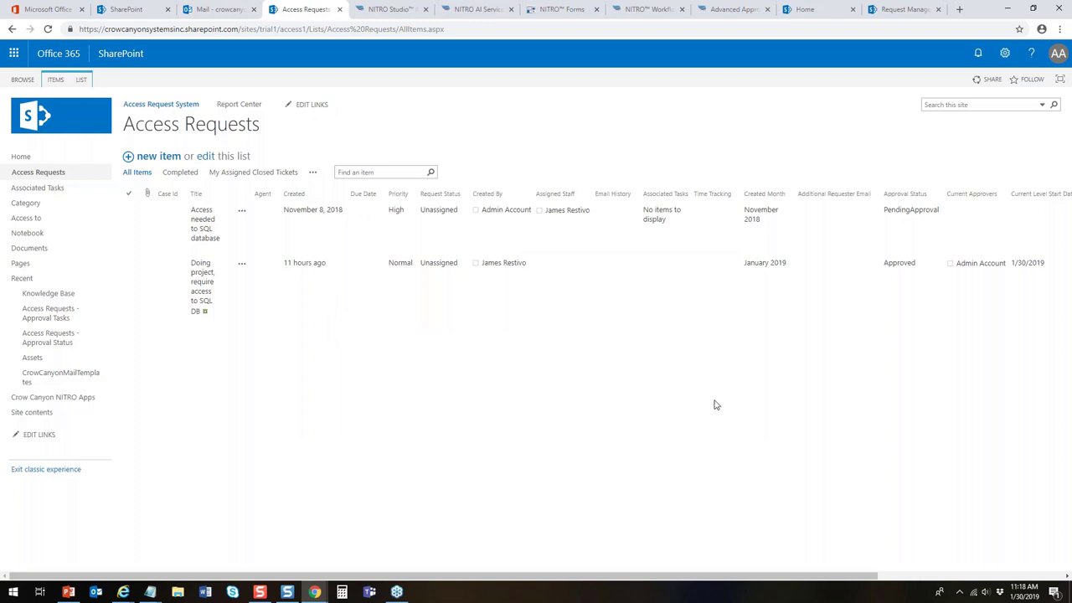
In the forms designer, add a Show permission named "Show SQL" to the SQL tab for everyone when Access to equals SQL
{"action": "left_click", "coordinate": [558, 10]}
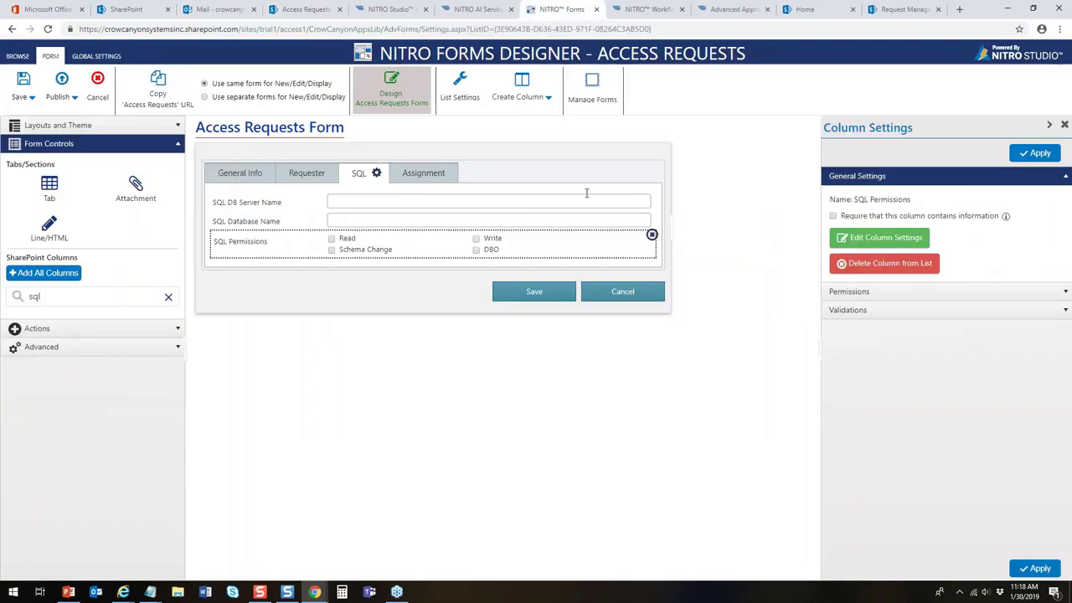
{"action": "left_click", "coordinate": [358, 174]}
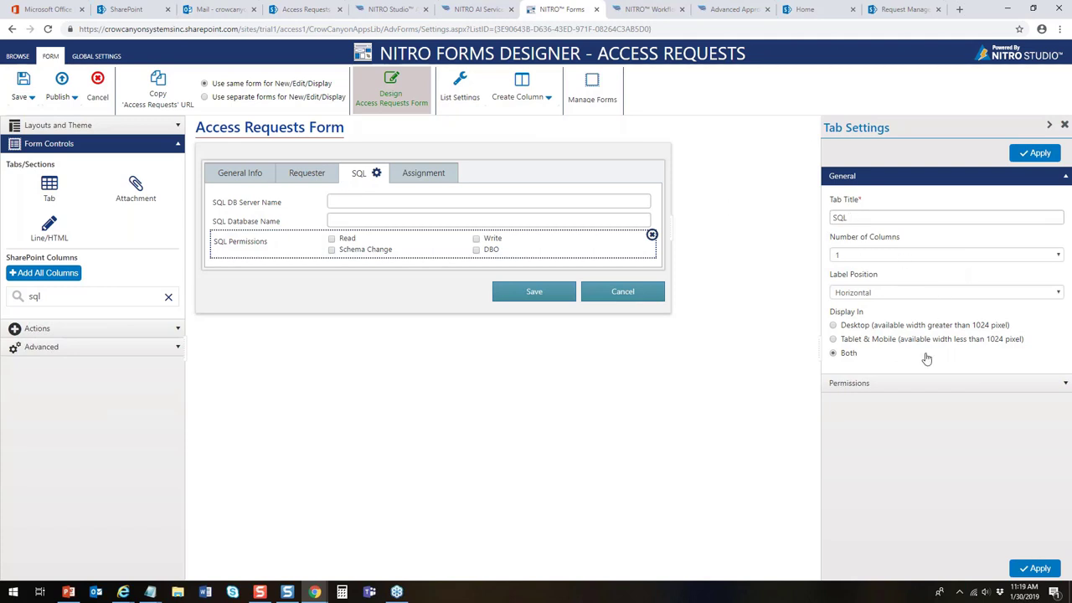
{"action": "left_click", "coordinate": [1065, 385]}
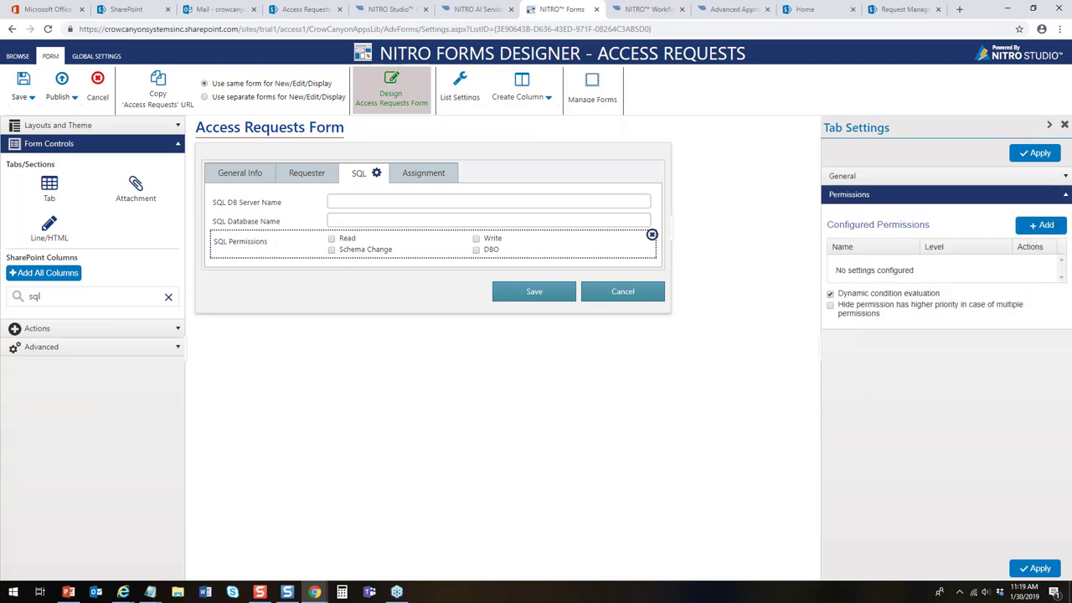
{"action": "left_click", "coordinate": [1041, 224]}
{"action": "left_click", "coordinate": [471, 99]}
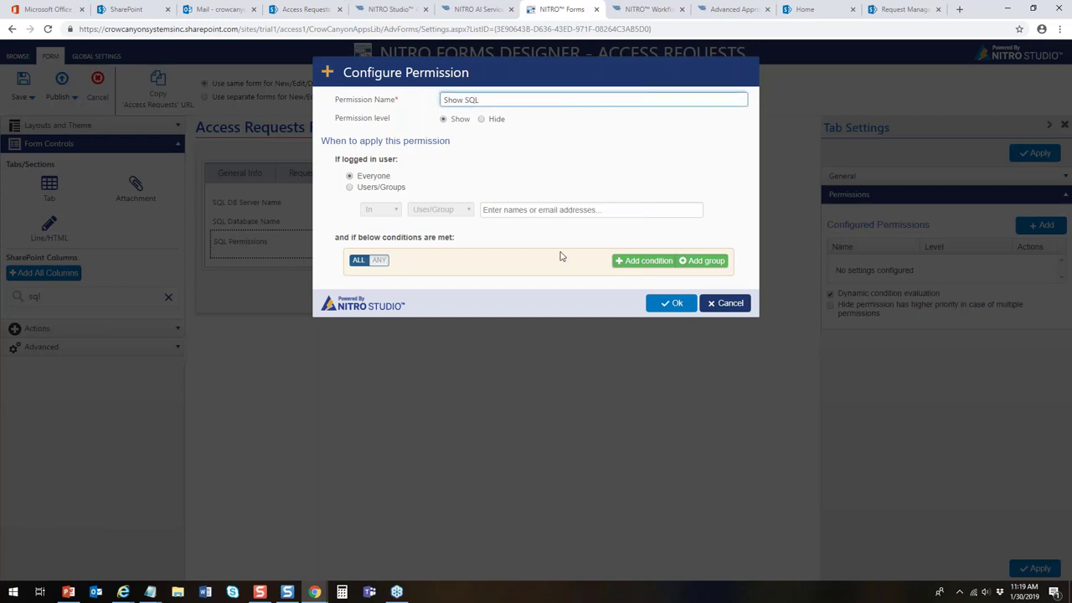
{"action": "left_click", "coordinate": [625, 262]}
{"action": "left_click", "coordinate": [450, 283]}
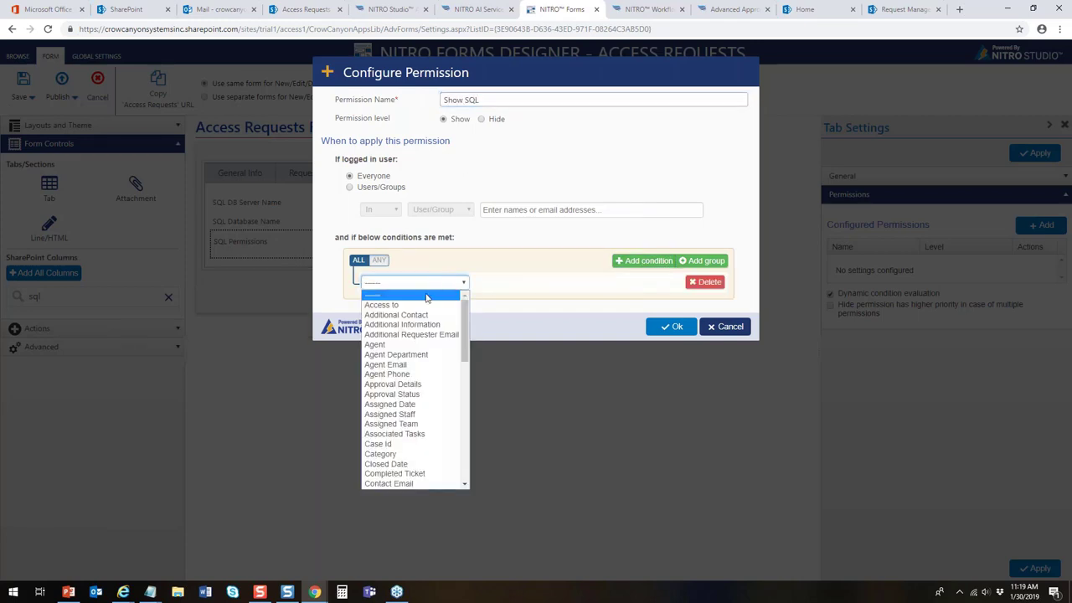
{"action": "left_click", "coordinate": [381, 305]}
{"action": "left_click", "coordinate": [561, 281]}
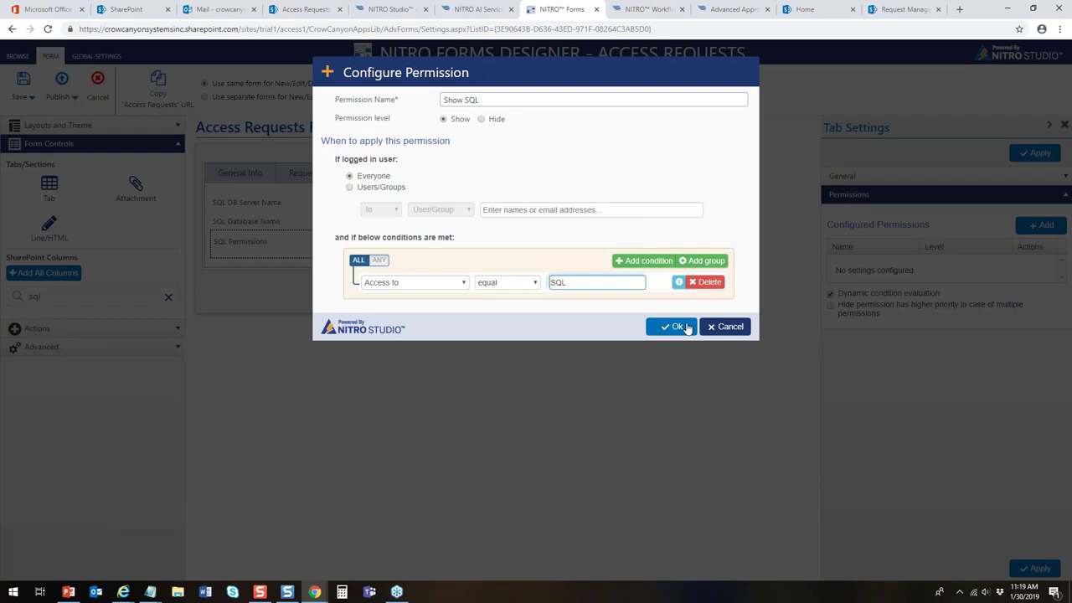
{"action": "left_click", "coordinate": [677, 326]}
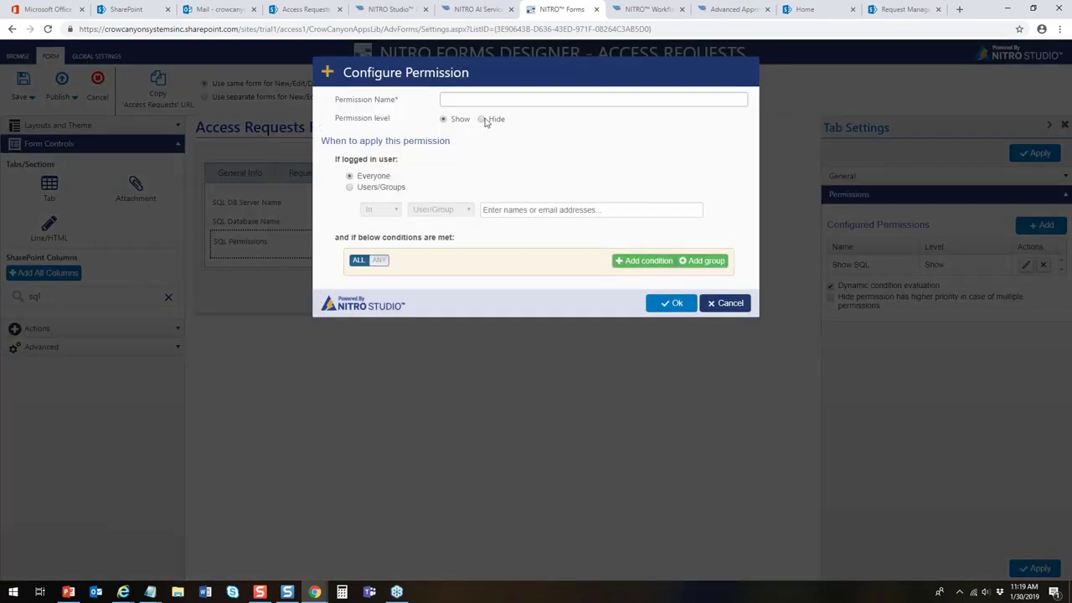
Add a Hide permission named "Hide" to the SQL tab for everyone when Access to is not equal to SQL
{"action": "left_click", "coordinate": [450, 97]}
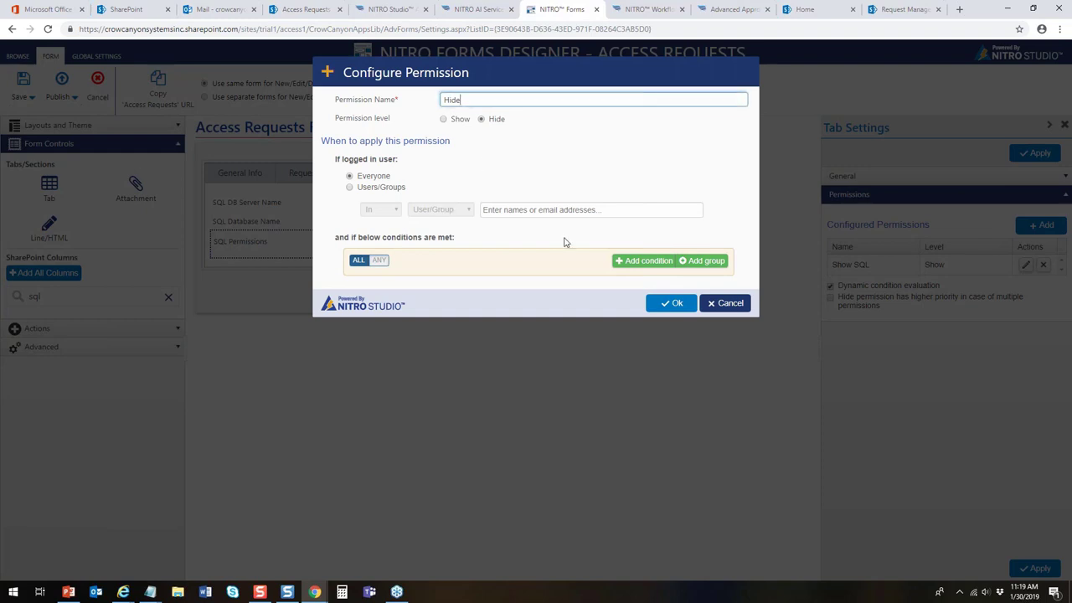
{"action": "left_click", "coordinate": [638, 268]}
{"action": "left_click", "coordinate": [385, 285]}
{"action": "left_click", "coordinate": [393, 305]}
{"action": "left_click", "coordinate": [521, 284]}
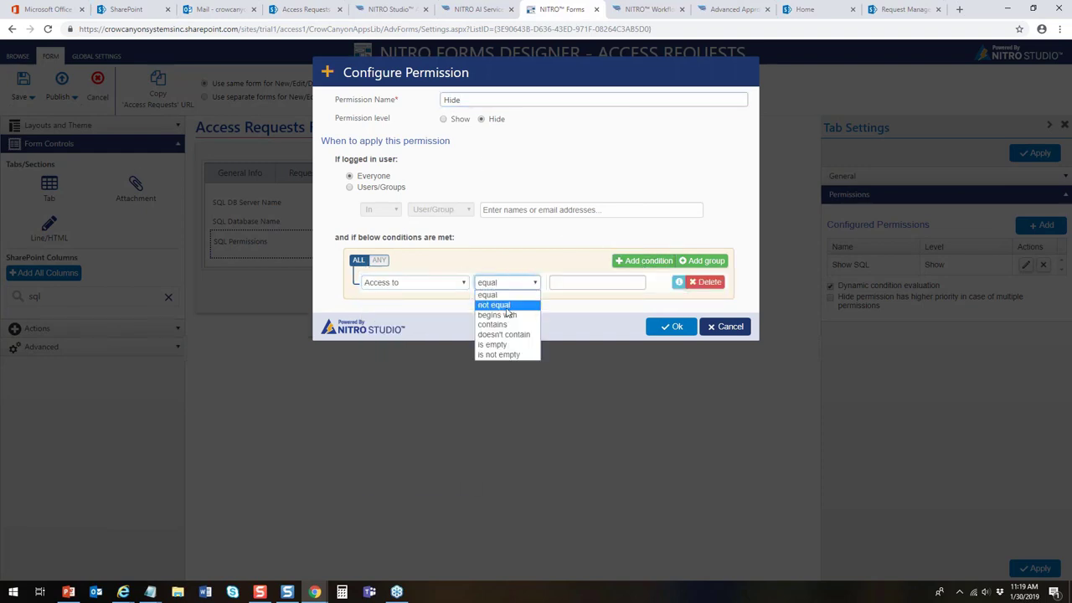
{"action": "left_click", "coordinate": [503, 307]}
{"action": "left_click", "coordinate": [579, 282]}
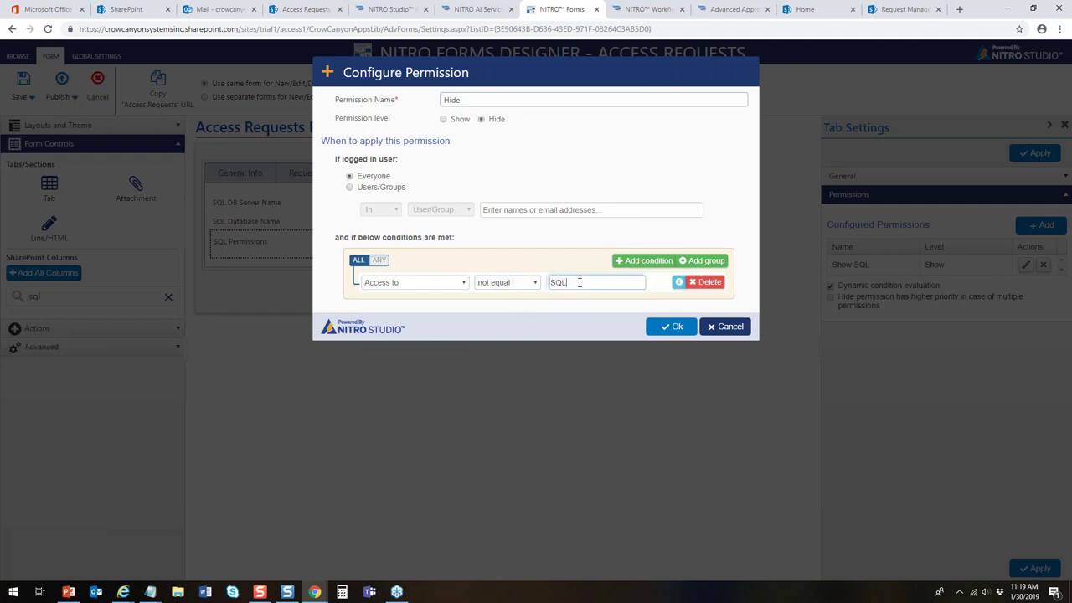
{"action": "left_click", "coordinate": [673, 327]}
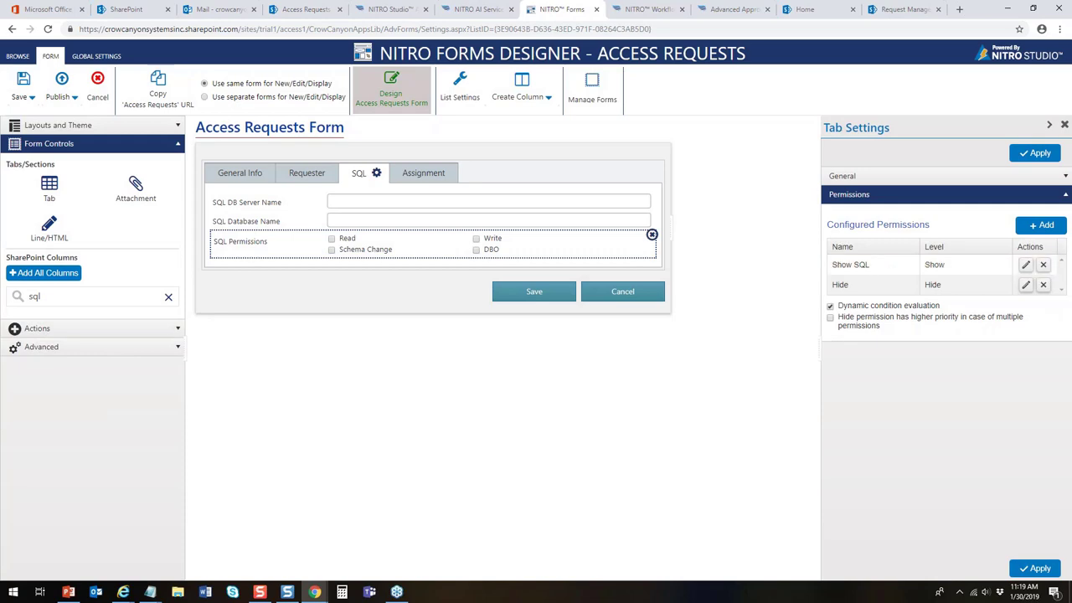
Check the Hide permission's configuration, then apply the SQL tab settings and publish the form
{"action": "left_click", "coordinate": [1026, 285]}
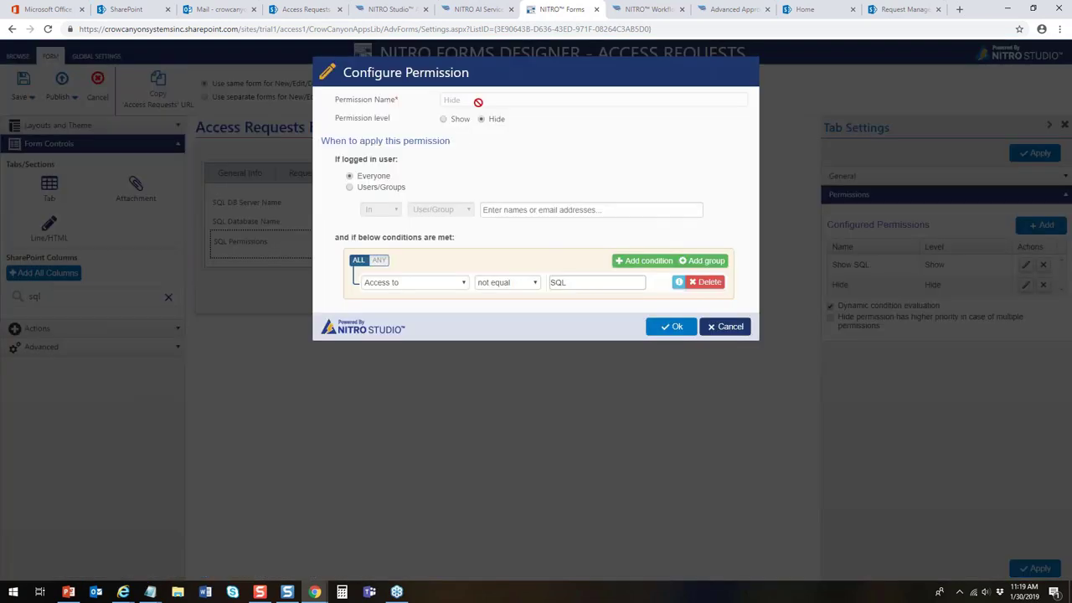
{"action": "left_click", "coordinate": [714, 327]}
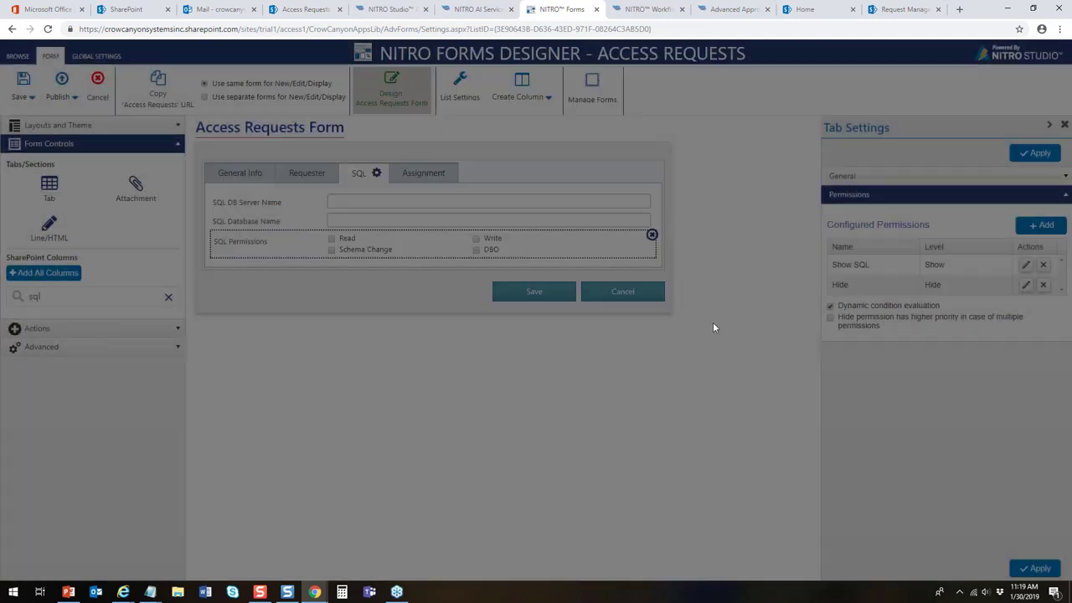
{"action": "left_click", "coordinate": [1039, 153]}
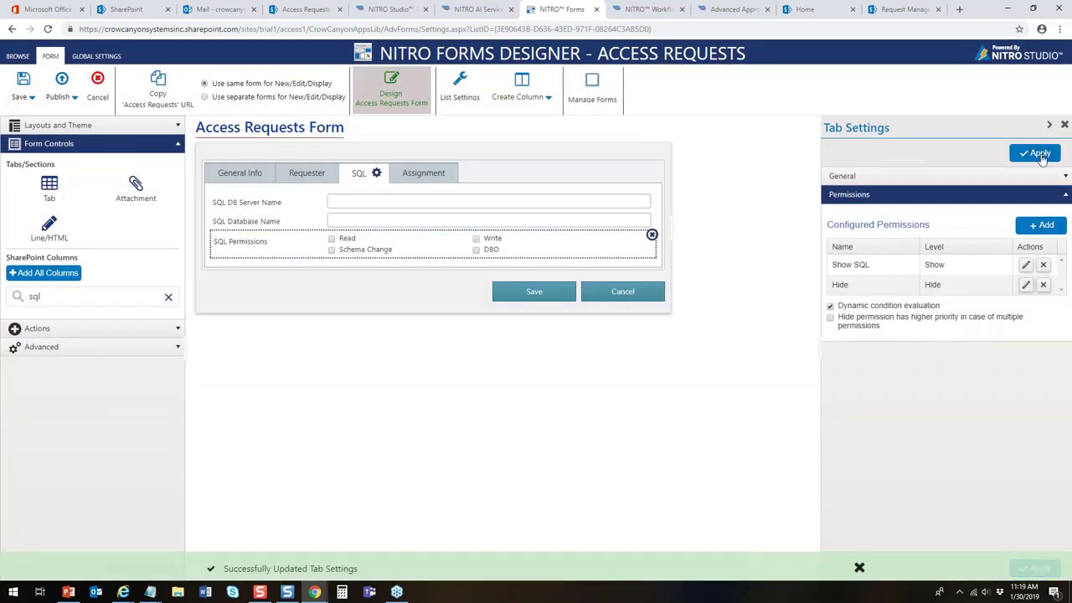
{"action": "left_click", "coordinate": [58, 88]}
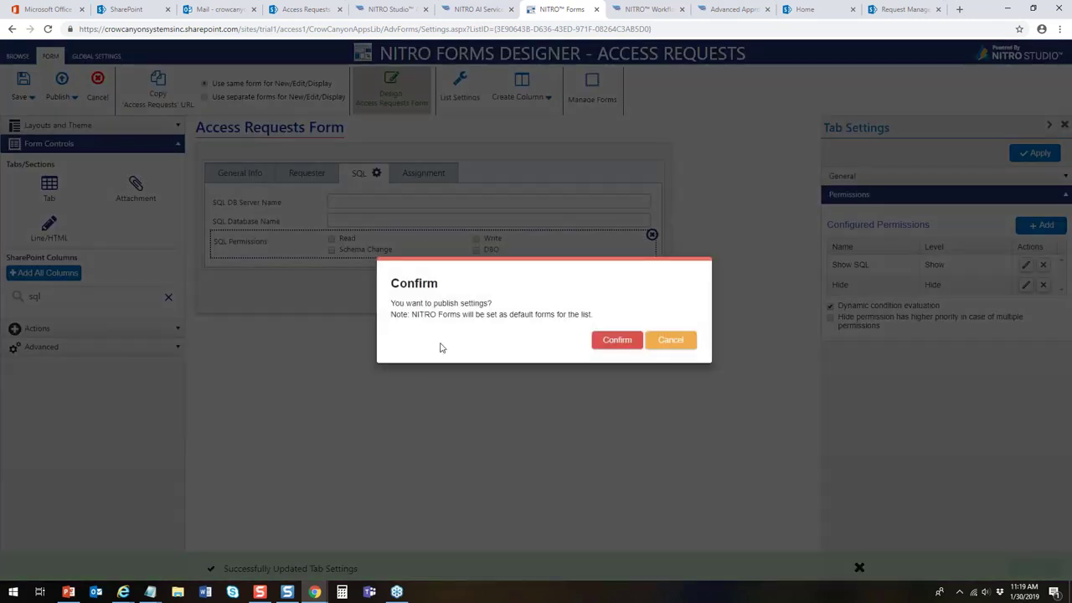
{"action": "left_click", "coordinate": [615, 341]}
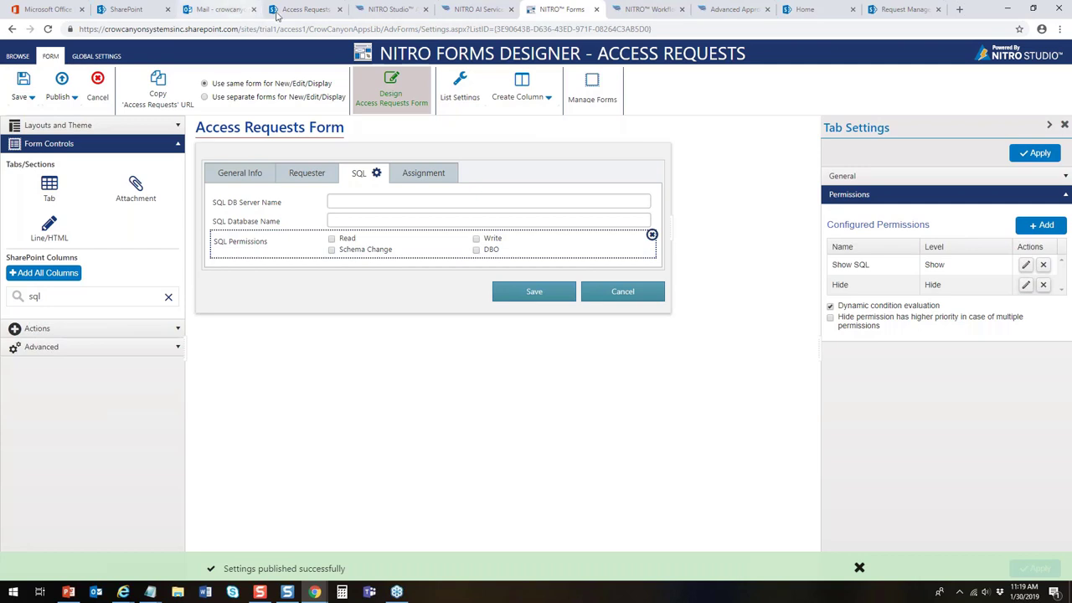
In a new Access Requests item, choose category Database and Access to SQL, check the SQL tab, and cancel the item
{"action": "left_click", "coordinate": [308, 10]}
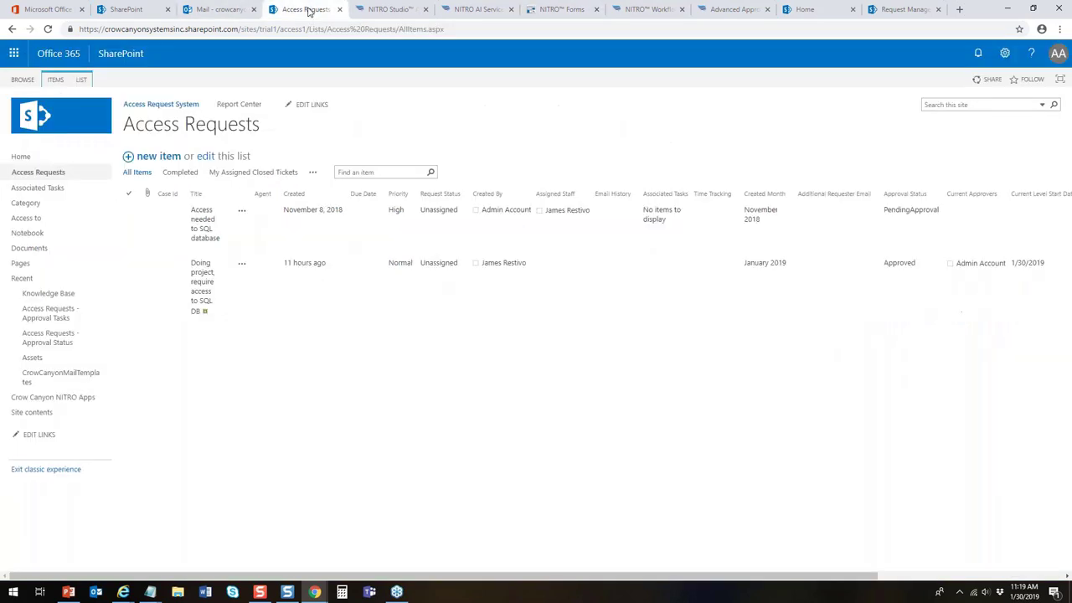
{"action": "left_click", "coordinate": [159, 157]}
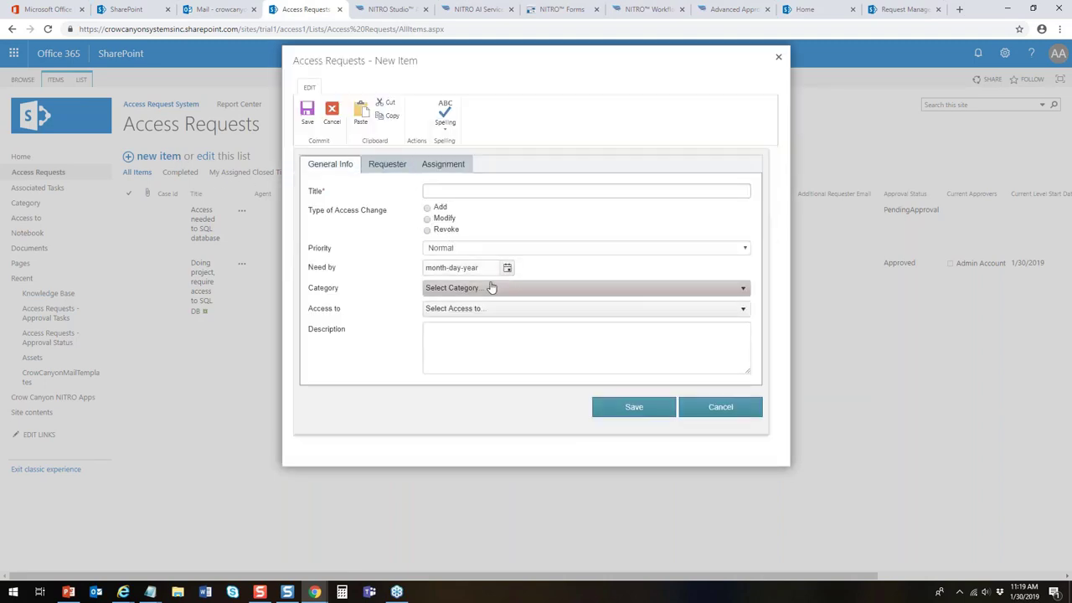
{"action": "left_click", "coordinate": [484, 289]}
{"action": "left_click", "coordinate": [462, 349]}
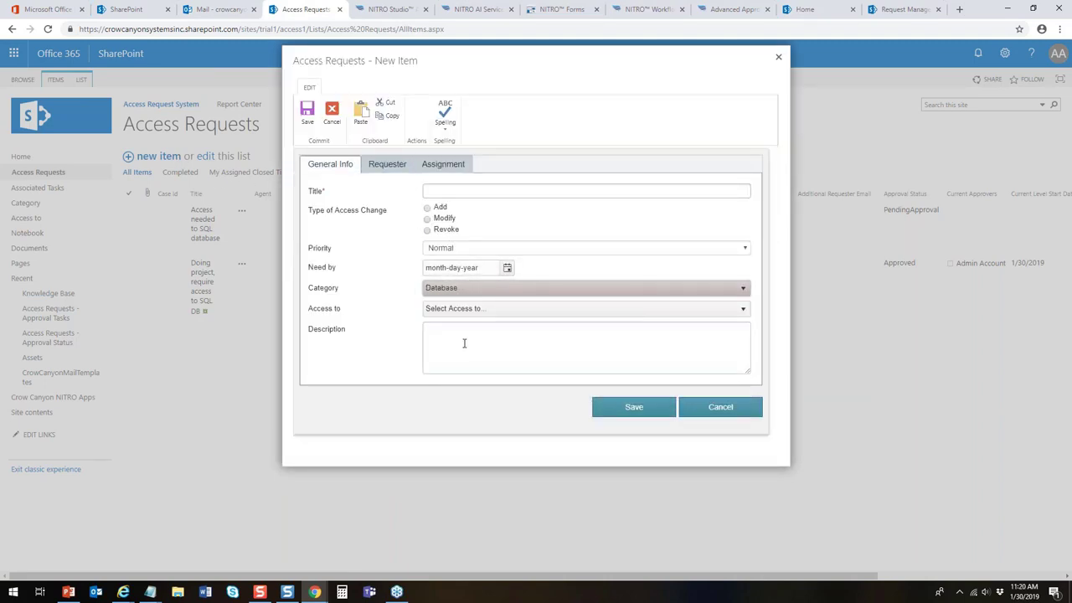
{"action": "left_click", "coordinate": [463, 311]}
{"action": "left_click", "coordinate": [432, 385]}
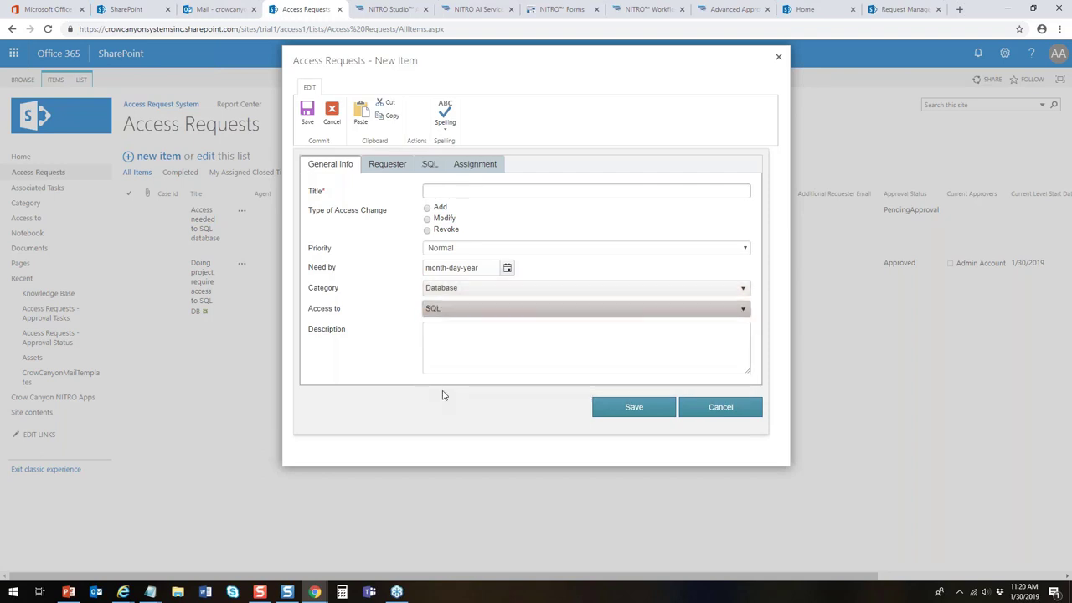
{"action": "left_click", "coordinate": [430, 165]}
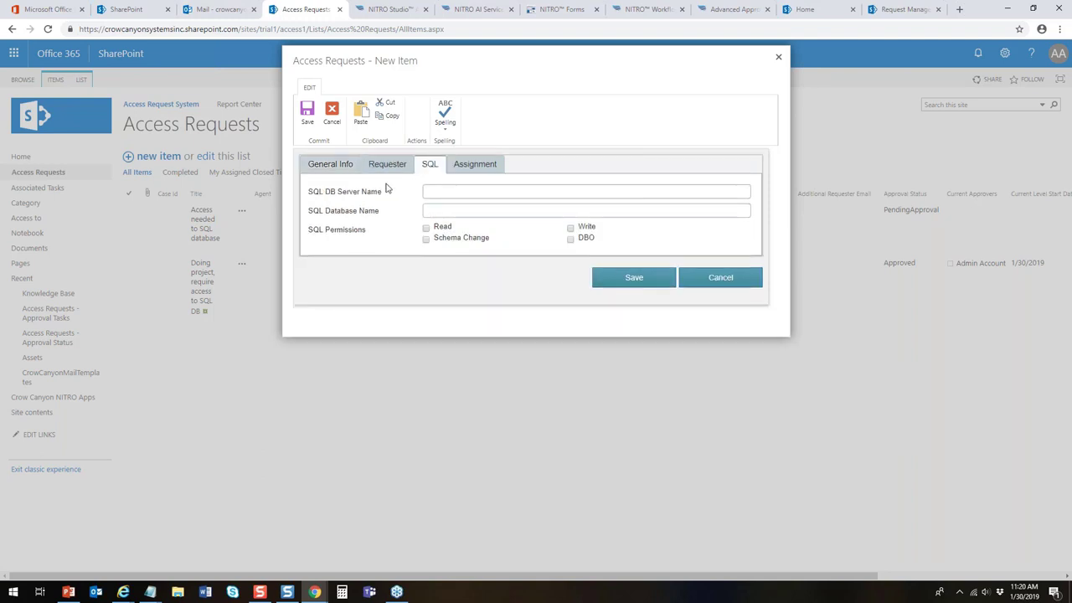
{"action": "left_click", "coordinate": [327, 165]}
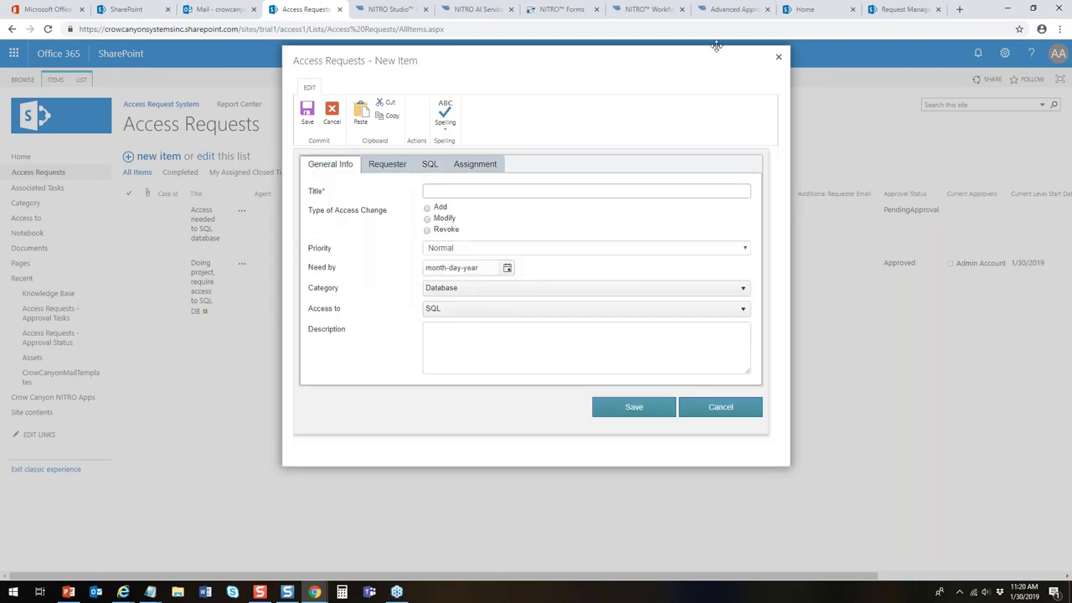
{"action": "left_click", "coordinate": [720, 407]}
In the forms designer, clear the column search and add a Line/HTML control above the tabs with the text "ACCESS REQUEST"
{"action": "left_click", "coordinate": [563, 10]}
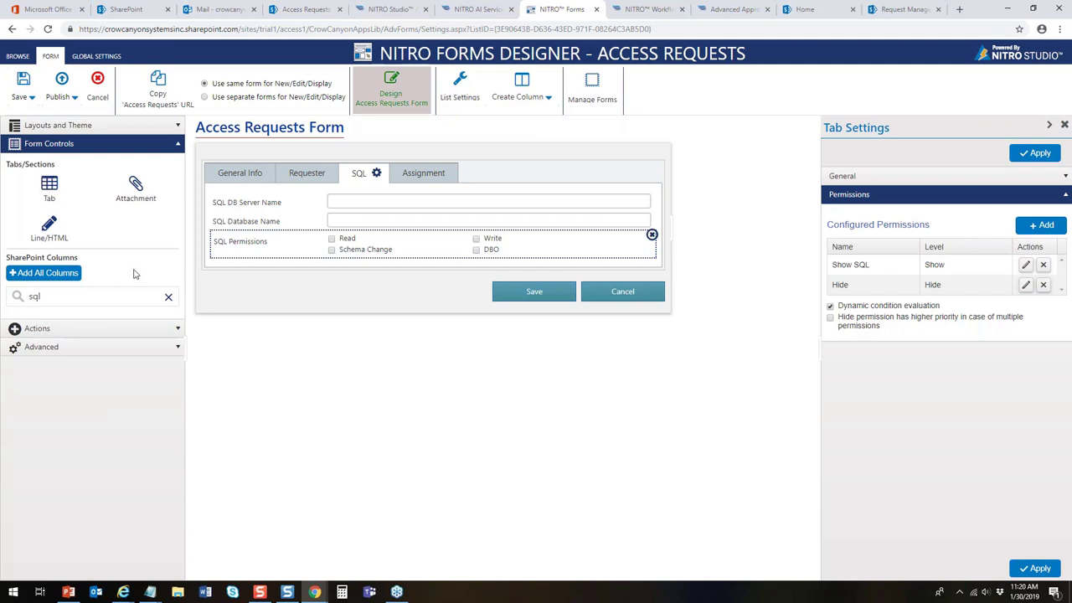
{"action": "left_click", "coordinate": [91, 296]}
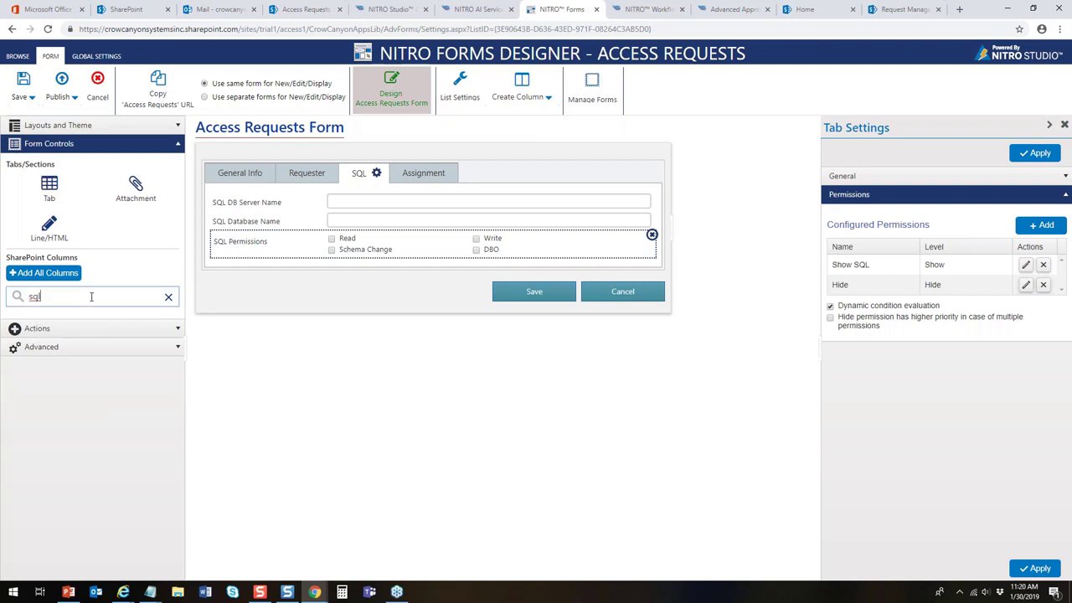
{"action": "left_click", "coordinate": [169, 299]}
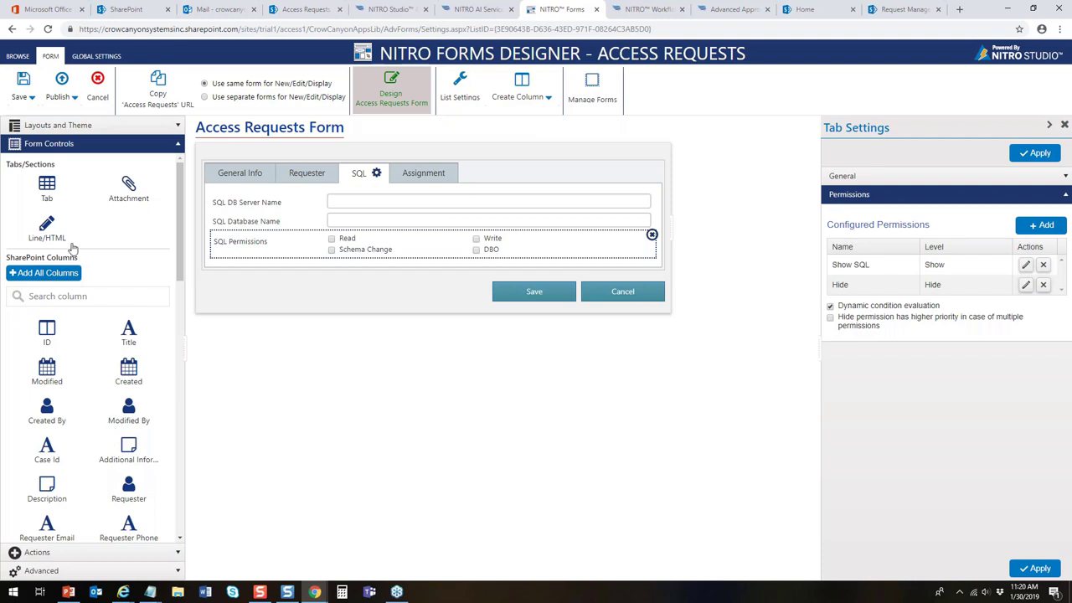
{"action": "left_click_drag", "start_coordinate": [62, 206], "coordinate": [289, 164]}
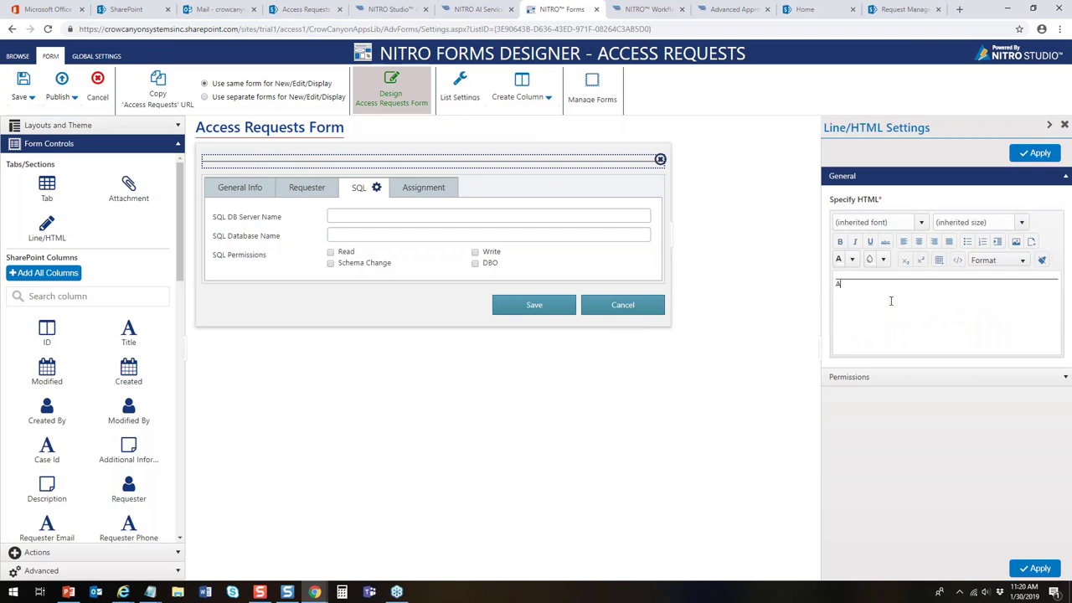
{"action": "type", "text": "CESS REQUEST"}
Center the ACCESS REQUEST heading, set its font size to 5 (18pt), and apply the settings
{"action": "left_click_drag", "start_coordinate": [913, 288], "coordinate": [795, 290]}
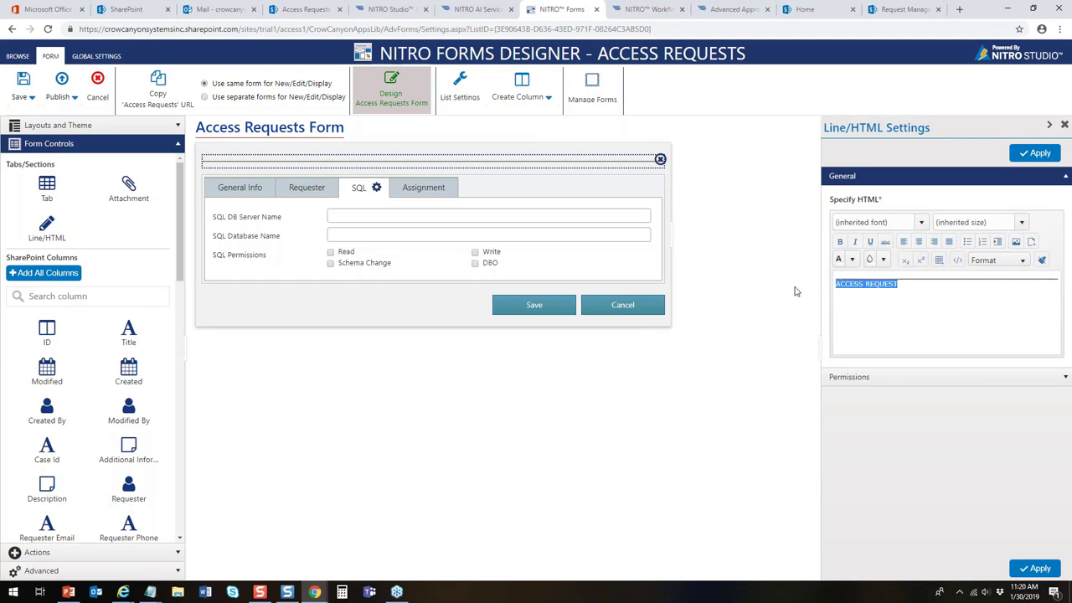
{"action": "left_click", "coordinate": [919, 241]}
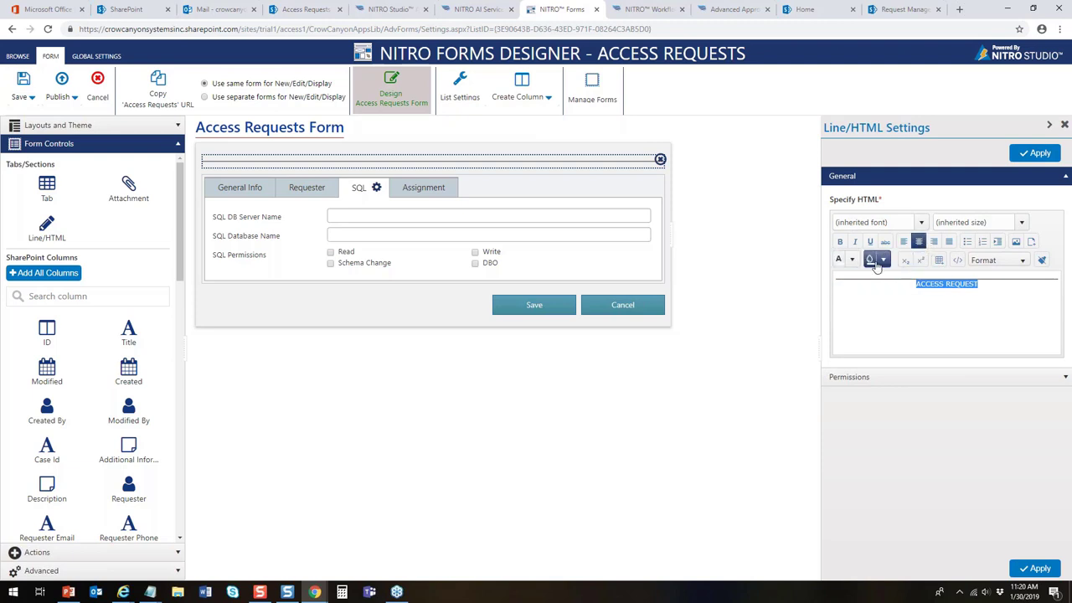
{"action": "left_click", "coordinate": [1021, 222]}
{"action": "left_click", "coordinate": [950, 316]}
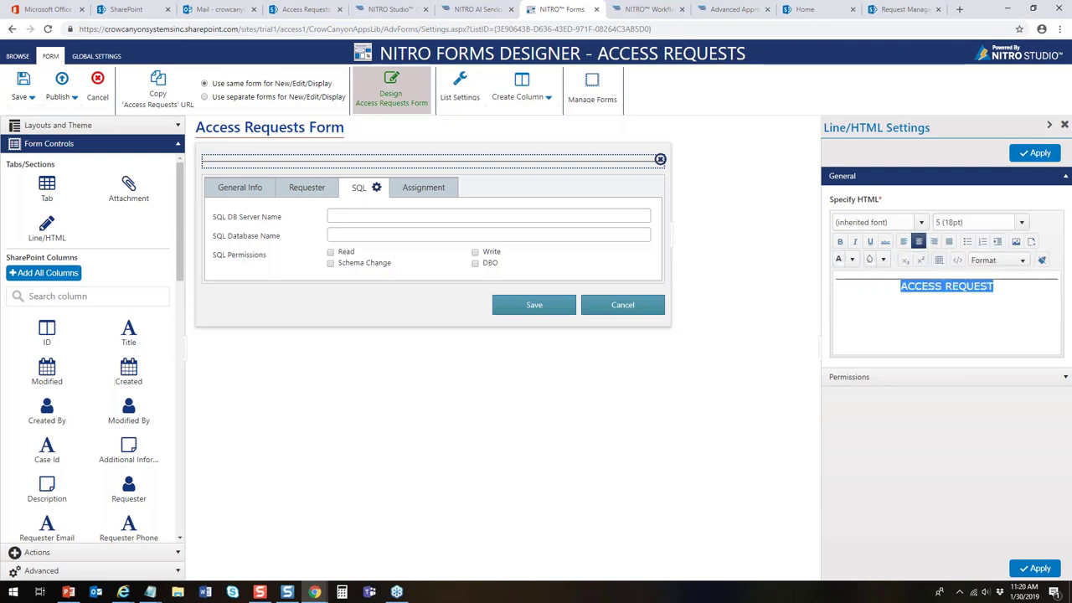
{"action": "left_click", "coordinate": [1031, 340]}
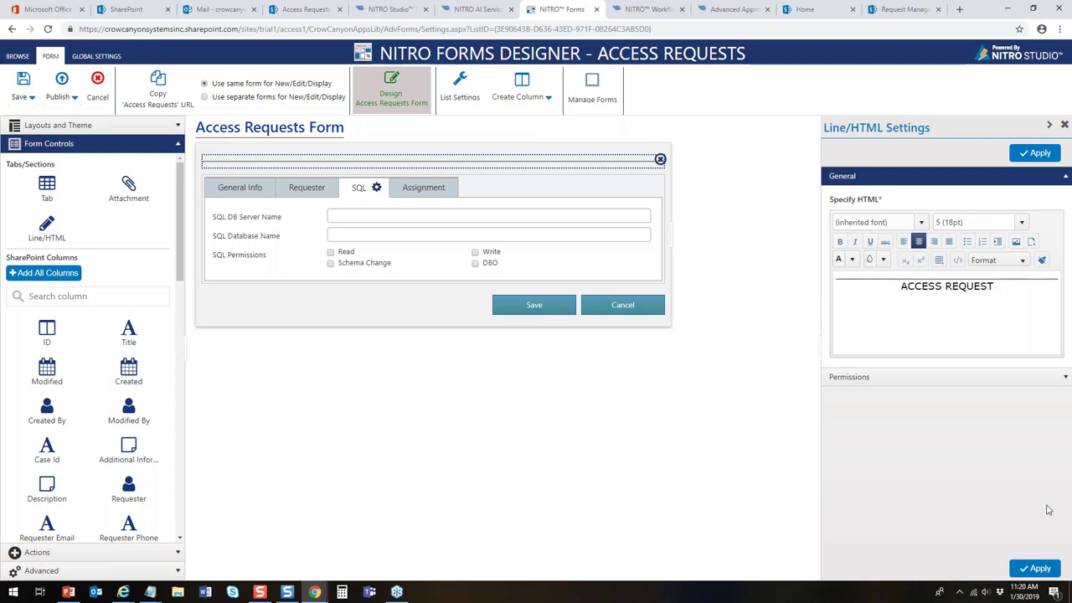
{"action": "left_click", "coordinate": [1035, 568]}
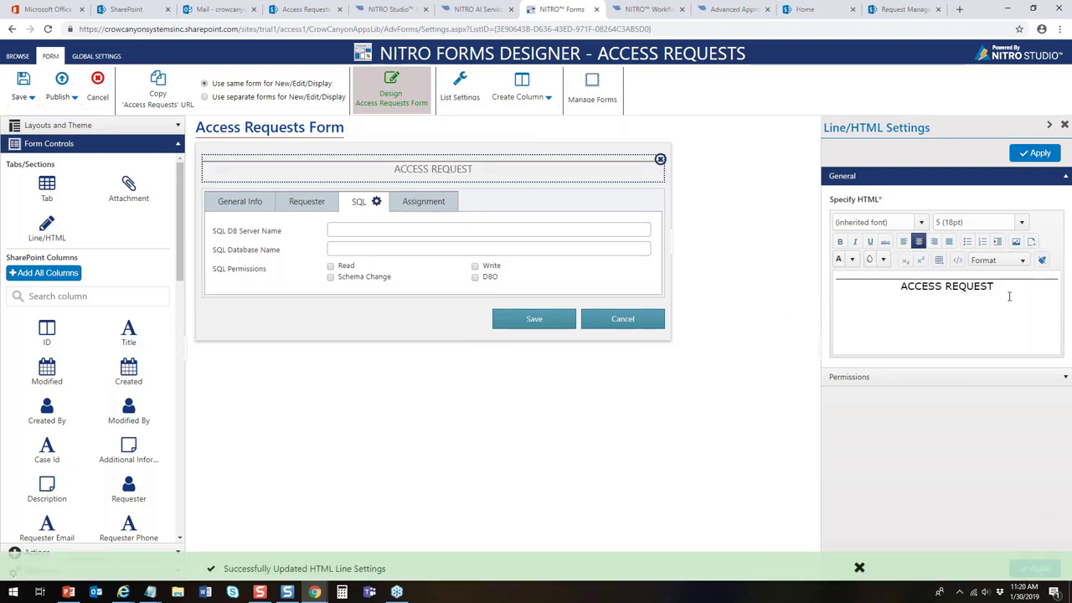
Make the ACCESS REQUEST heading bold, increase its font size to 6 (24pt), and apply the changes
{"action": "left_click_drag", "start_coordinate": [1006, 288], "coordinate": [896, 285]}
{"action": "left_click", "coordinate": [840, 241]}
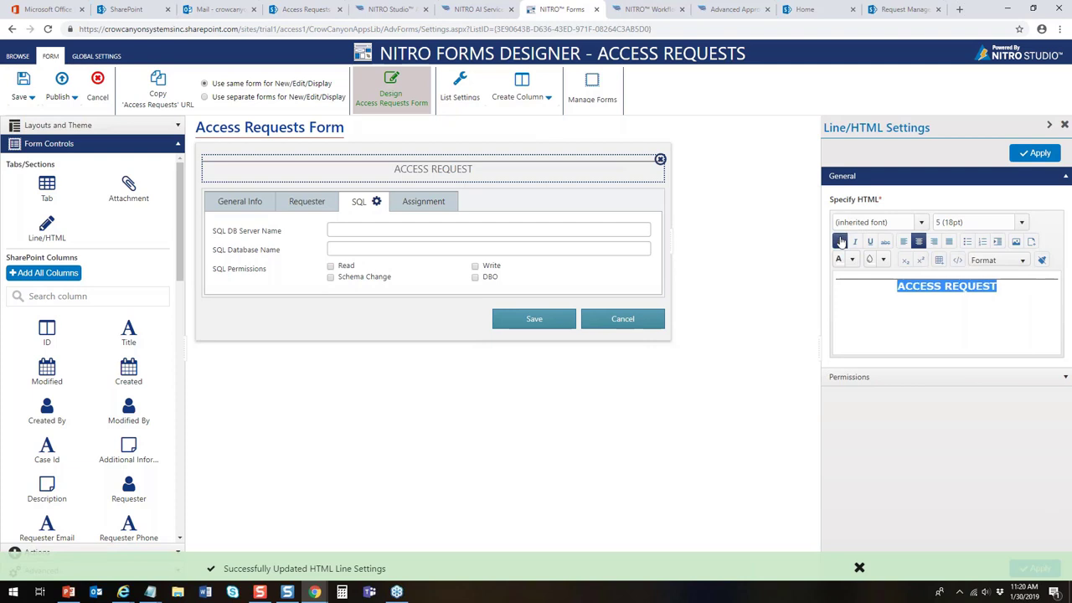
{"action": "left_click", "coordinate": [1033, 154]}
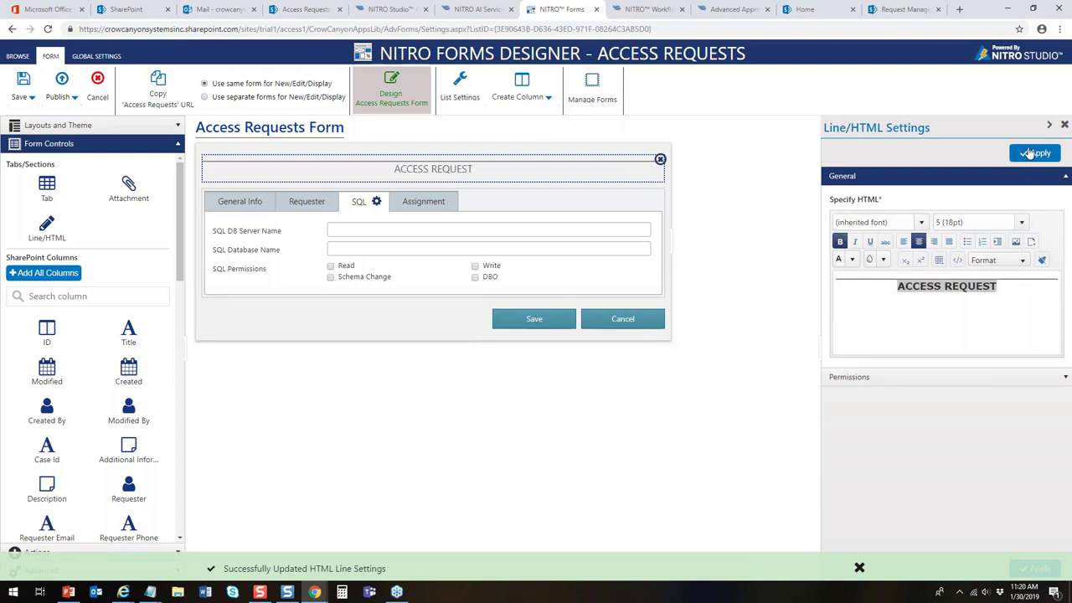
{"action": "left_click", "coordinate": [1021, 222]}
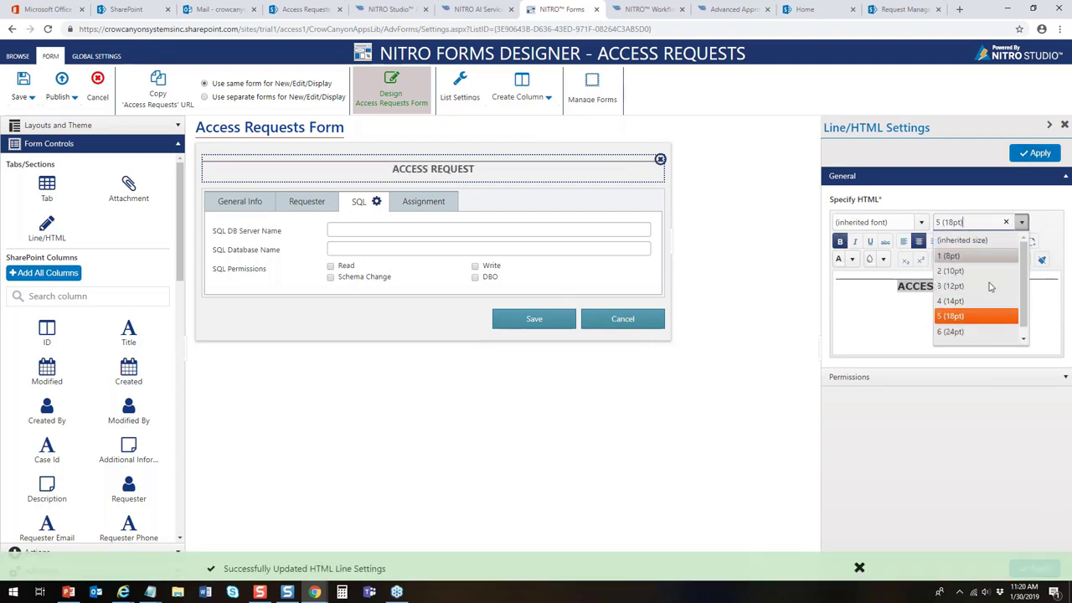
{"action": "left_click", "coordinate": [963, 333]}
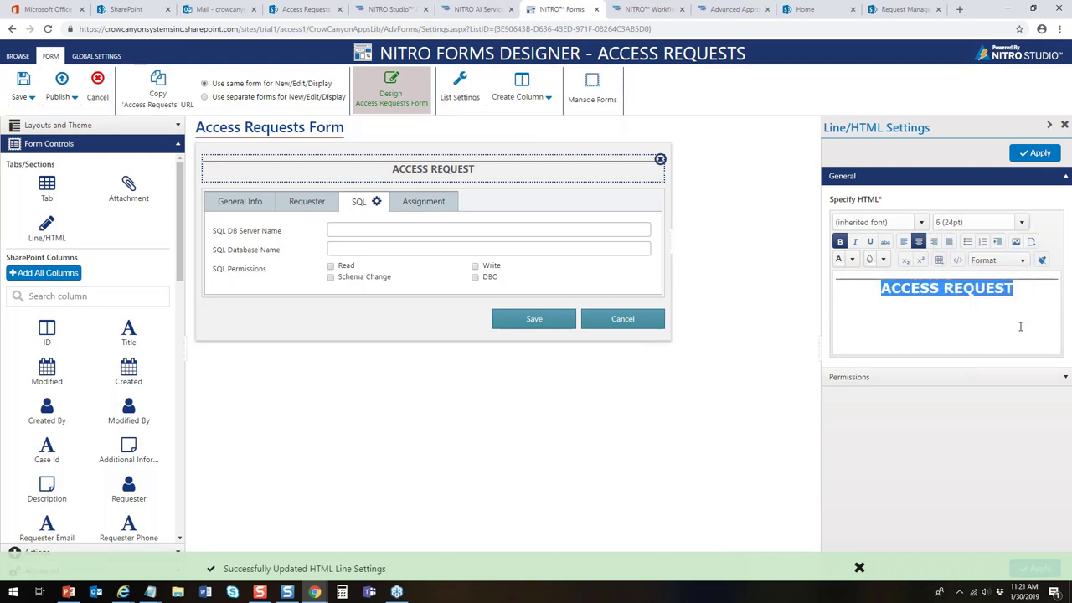
{"action": "left_click", "coordinate": [1035, 154]}
{"action": "left_click", "coordinate": [1039, 339]}
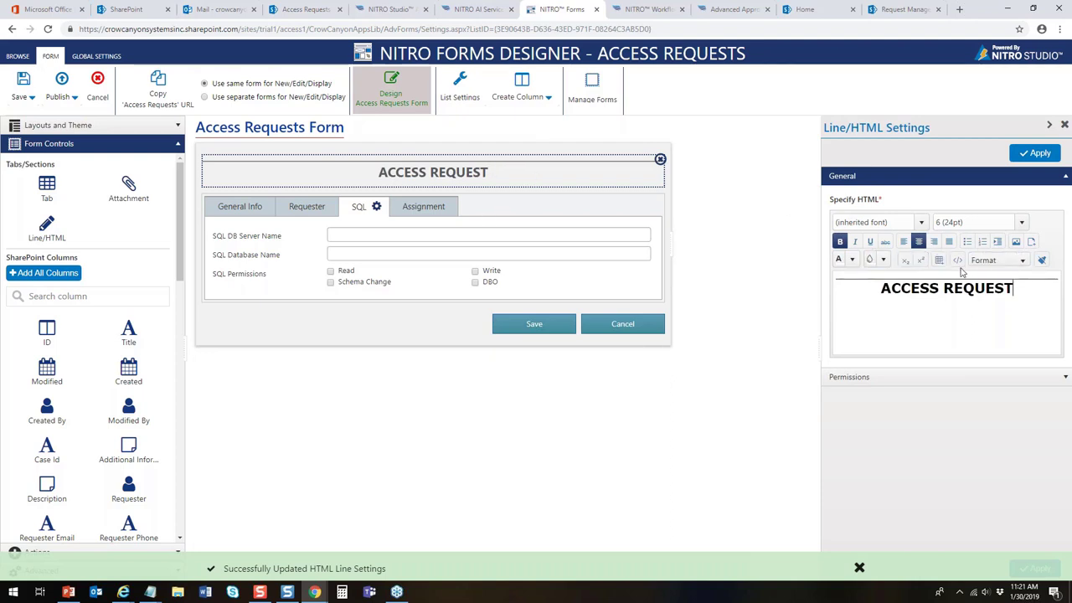
Remove the line above the heading by setting border-top to 0px in its HTML source, and apply the change
{"action": "left_click", "coordinate": [957, 260]}
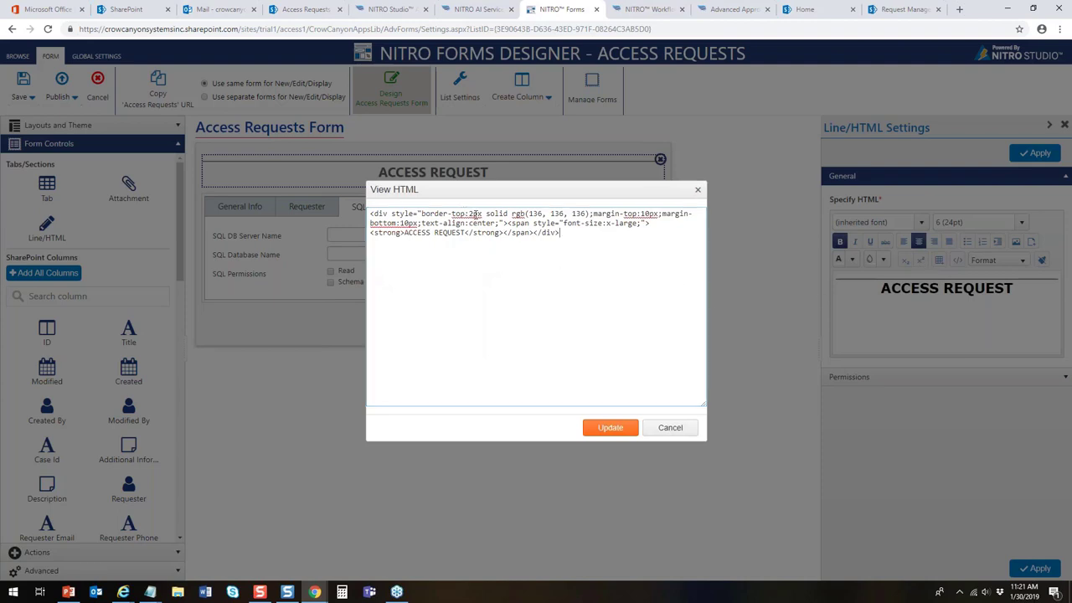
{"action": "key", "text": "BackSpace"}
{"action": "type", "text": "0"}
{"action": "left_click", "coordinate": [616, 428]}
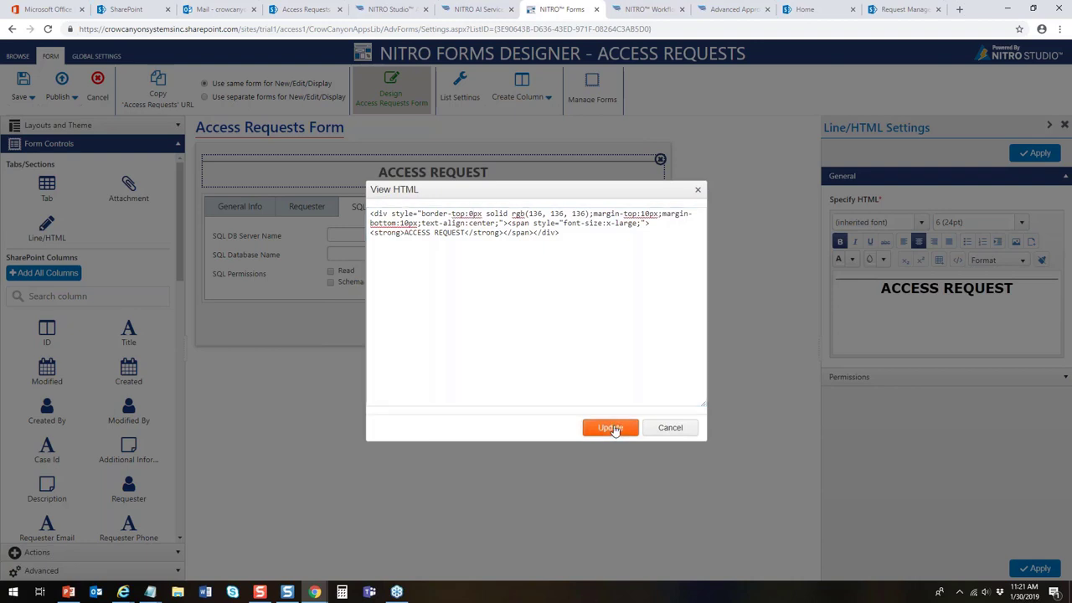
{"action": "left_click", "coordinate": [1038, 153]}
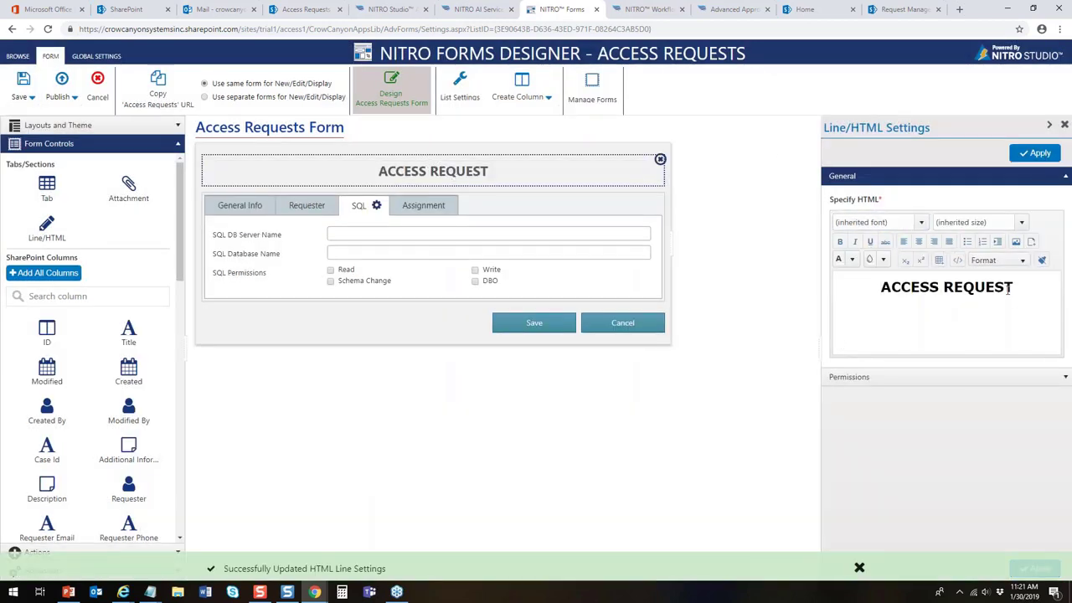
View the image insertion options for the heading control and cancel without inserting an image
{"action": "left_click", "coordinate": [1016, 243]}
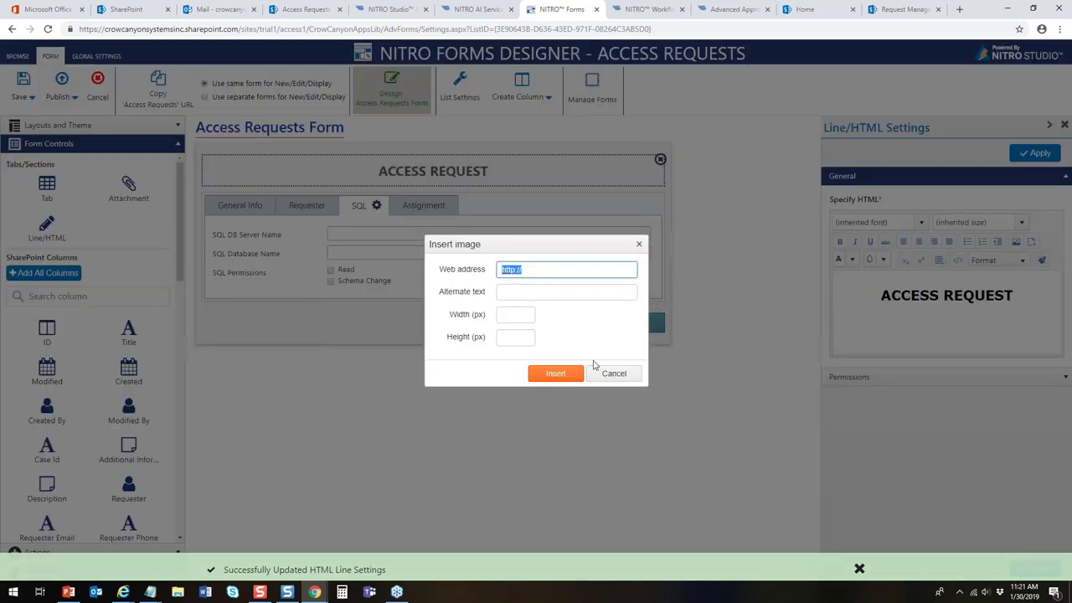
{"action": "left_click", "coordinate": [600, 377]}
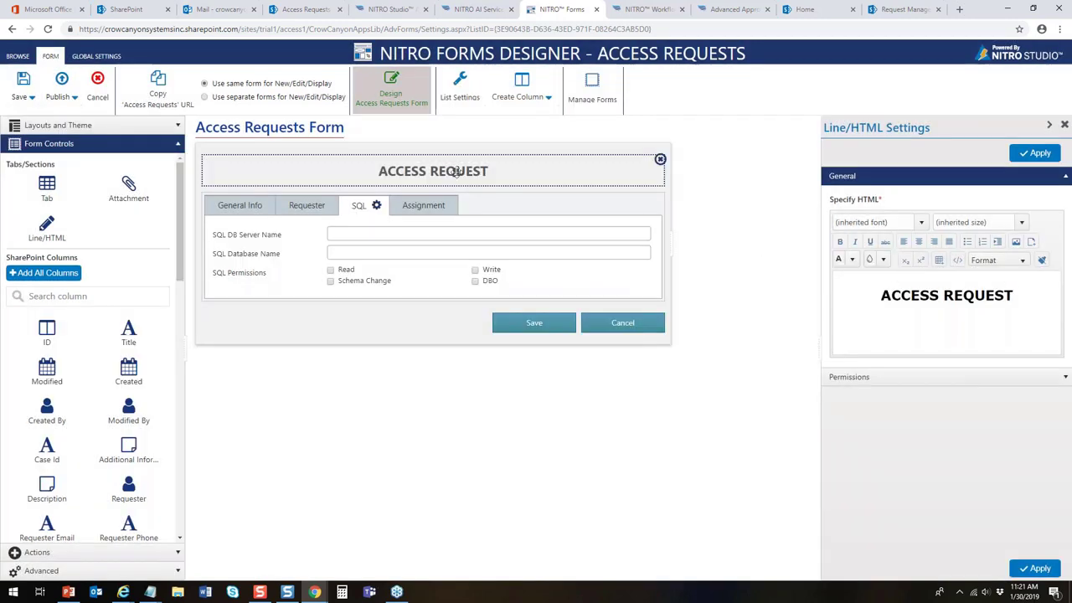
Increase the ACCESS REQUEST heading's font size to 7 (36pt), remove the blank line above it, and apply the changes
{"action": "left_click_drag", "start_coordinate": [1013, 295], "coordinate": [872, 297]}
{"action": "left_click", "coordinate": [1022, 222]}
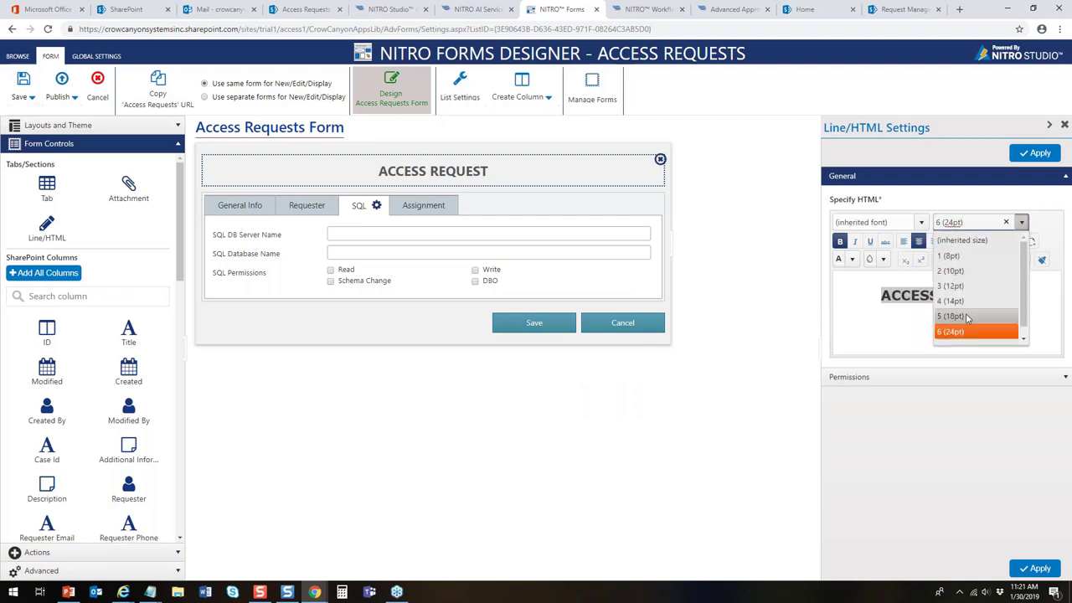
{"action": "left_click", "coordinate": [1024, 341]}
{"action": "left_click", "coordinate": [986, 337]}
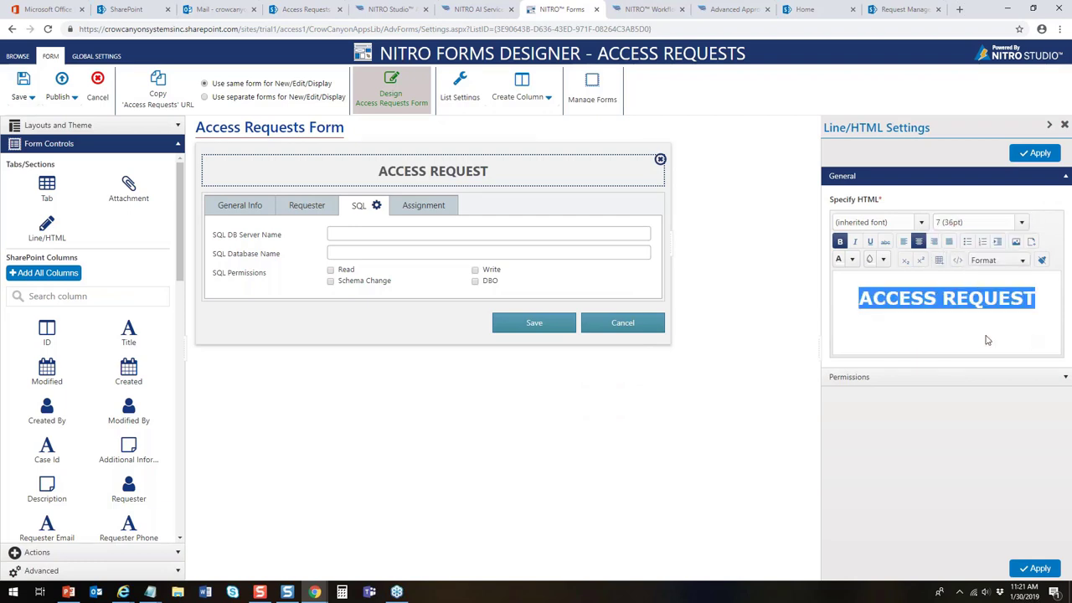
{"action": "left_click", "coordinate": [950, 277]}
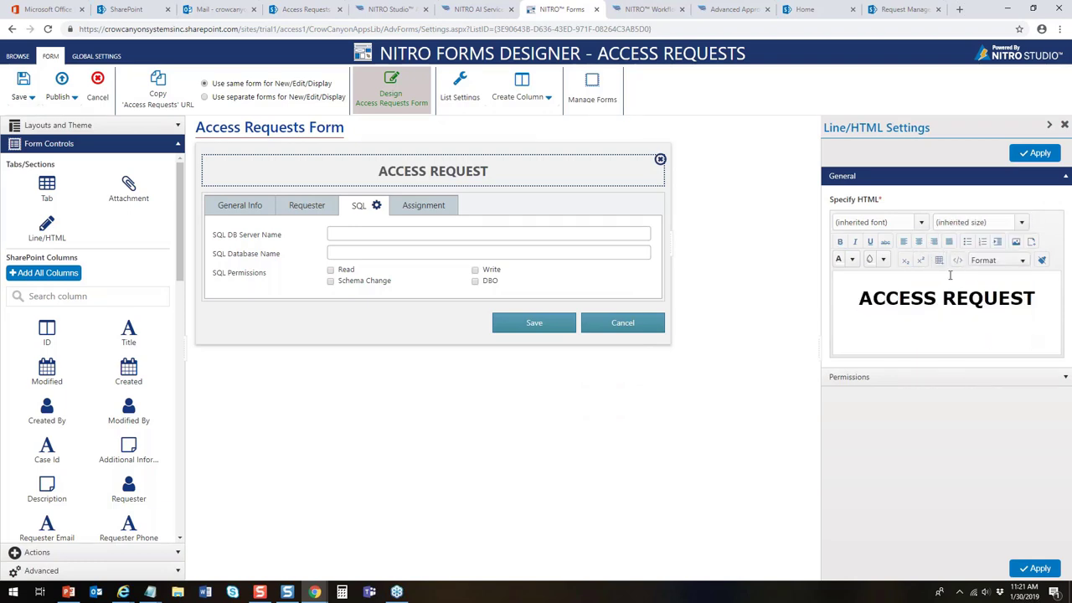
{"action": "key", "text": "Delete"}
{"action": "left_click", "coordinate": [919, 241]}
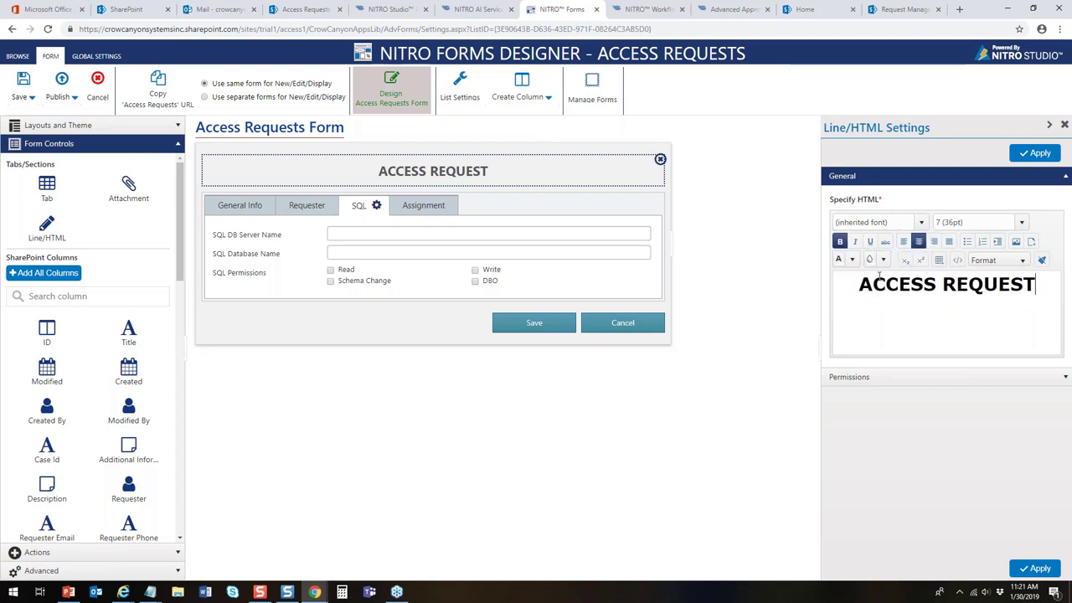
{"action": "left_click", "coordinate": [1040, 154]}
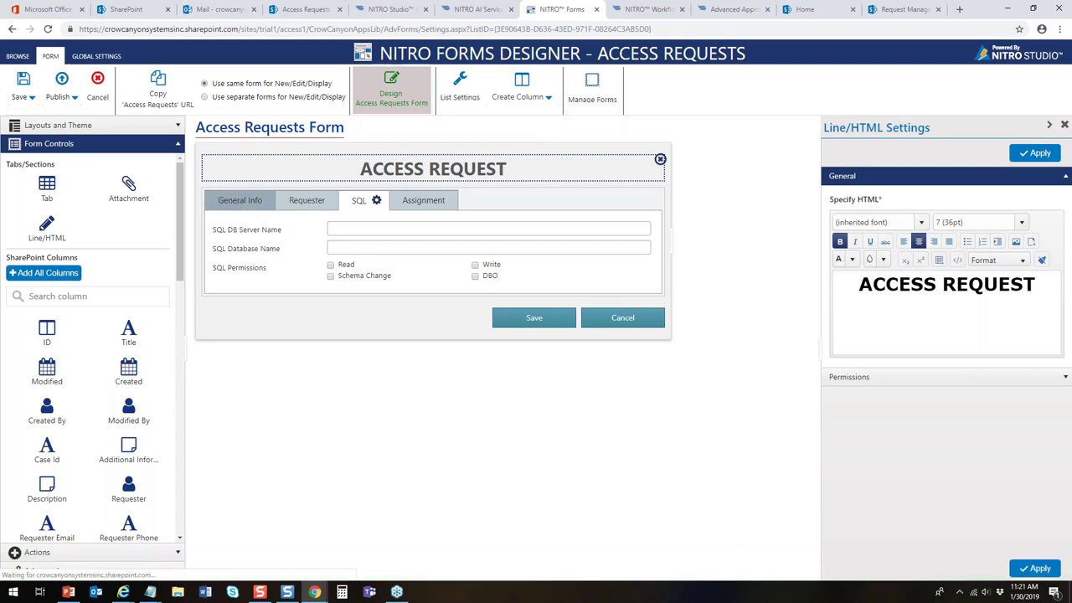
Group the form's columns as sections with the Line section display, and publish the form settings
{"action": "left_click", "coordinate": [235, 202]}
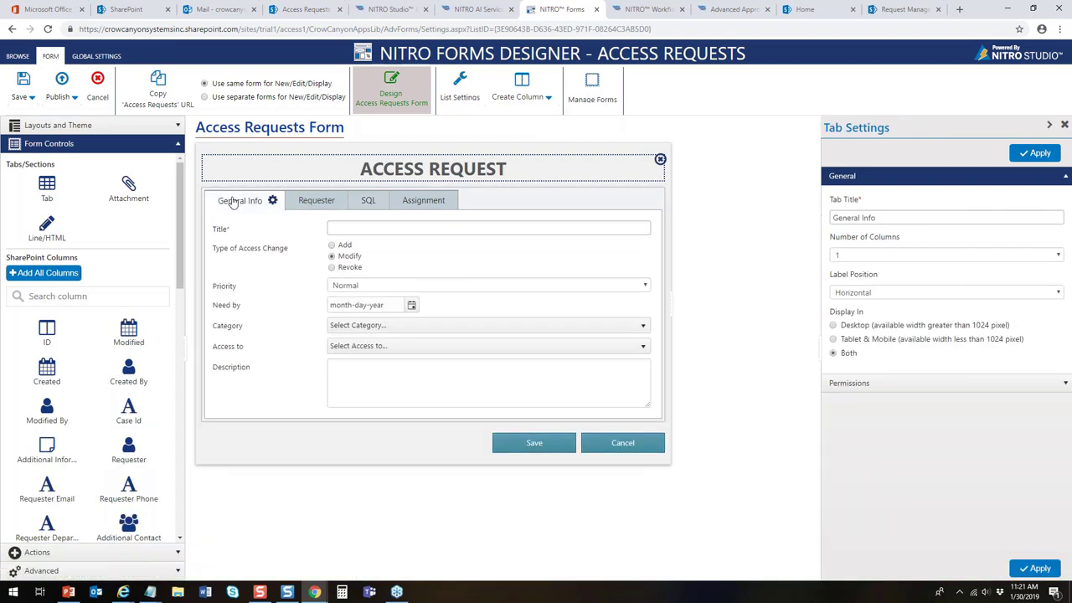
{"action": "left_click", "coordinate": [175, 127]}
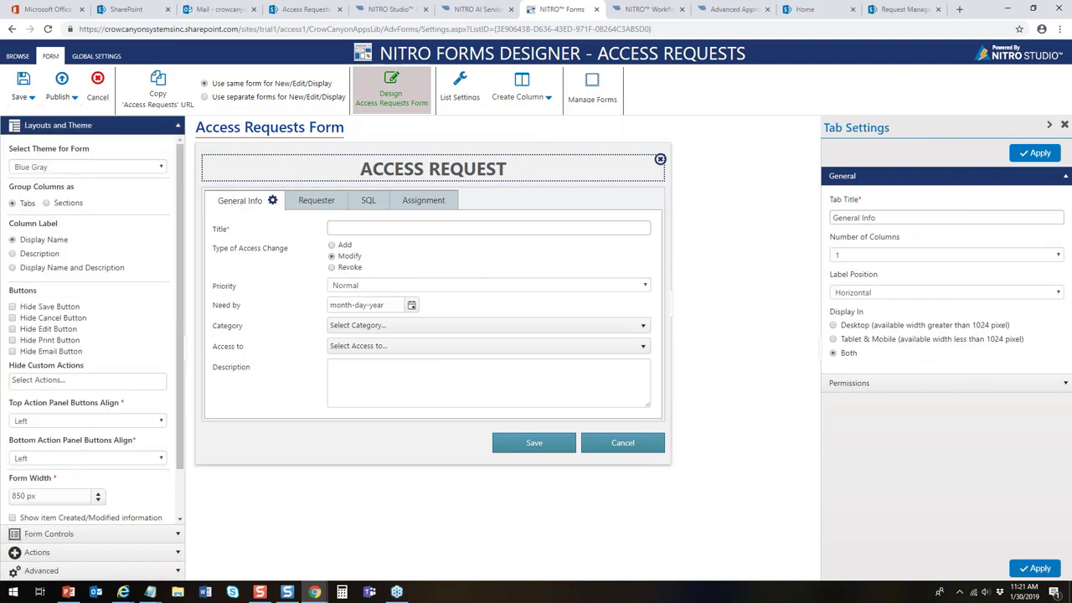
{"action": "left_click", "coordinate": [47, 204]}
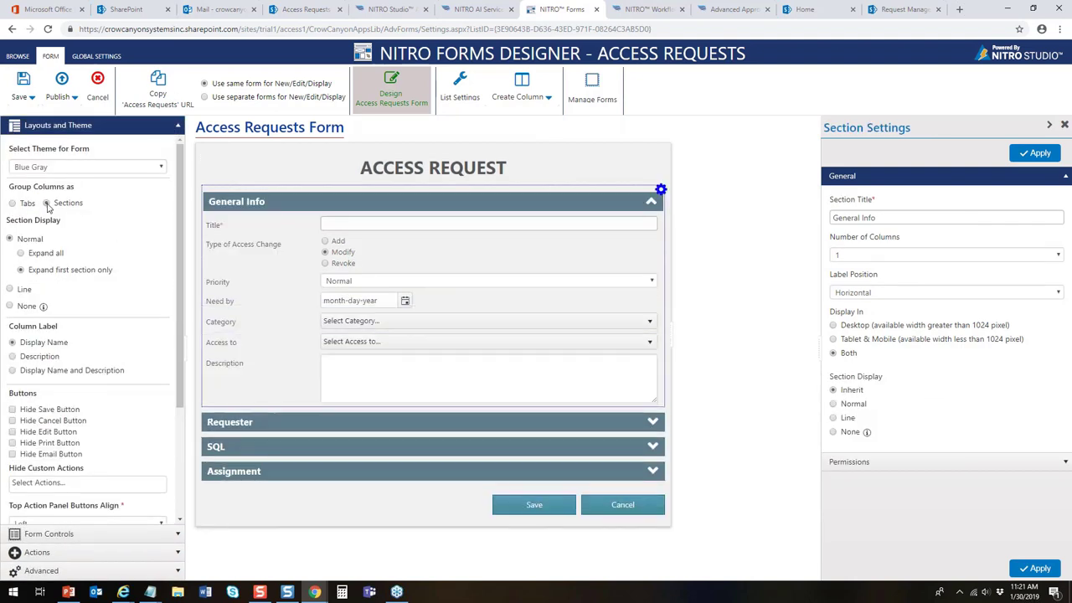
{"action": "left_click", "coordinate": [10, 289]}
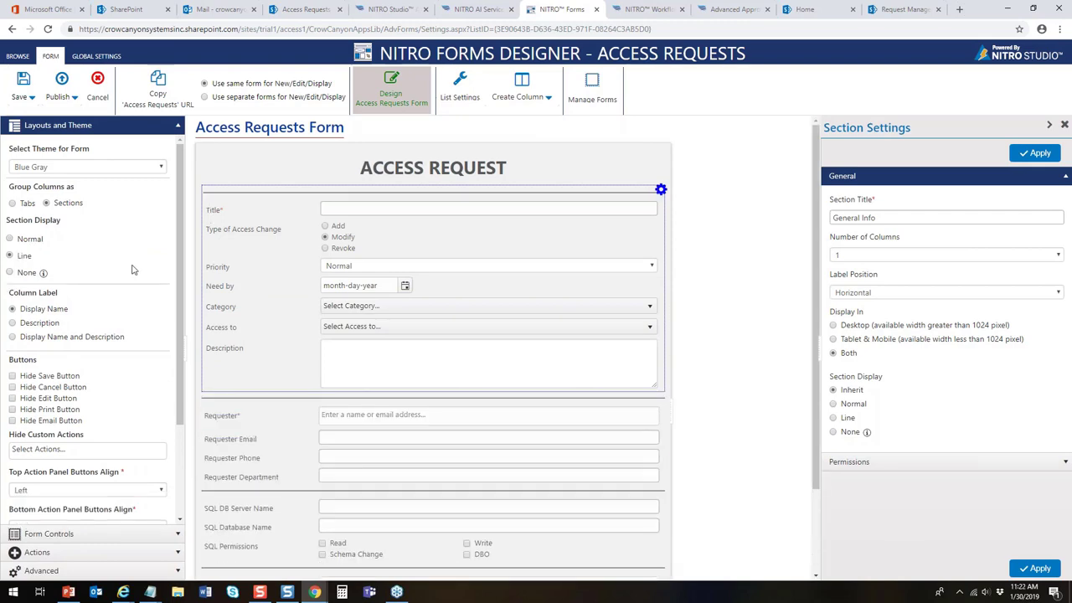
{"action": "left_click", "coordinate": [64, 89]}
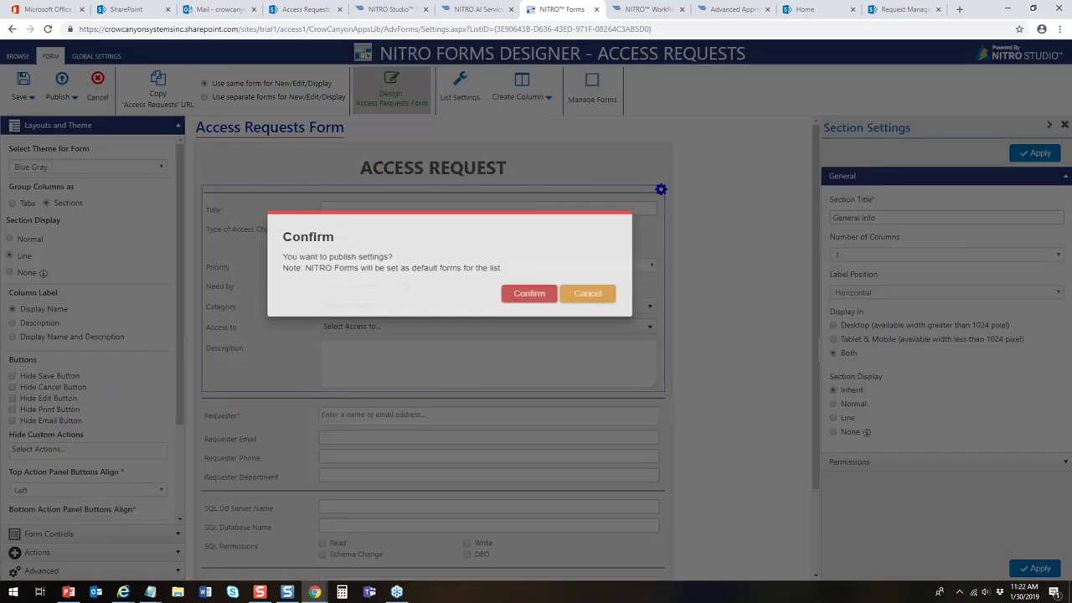
{"action": "left_click", "coordinate": [619, 342]}
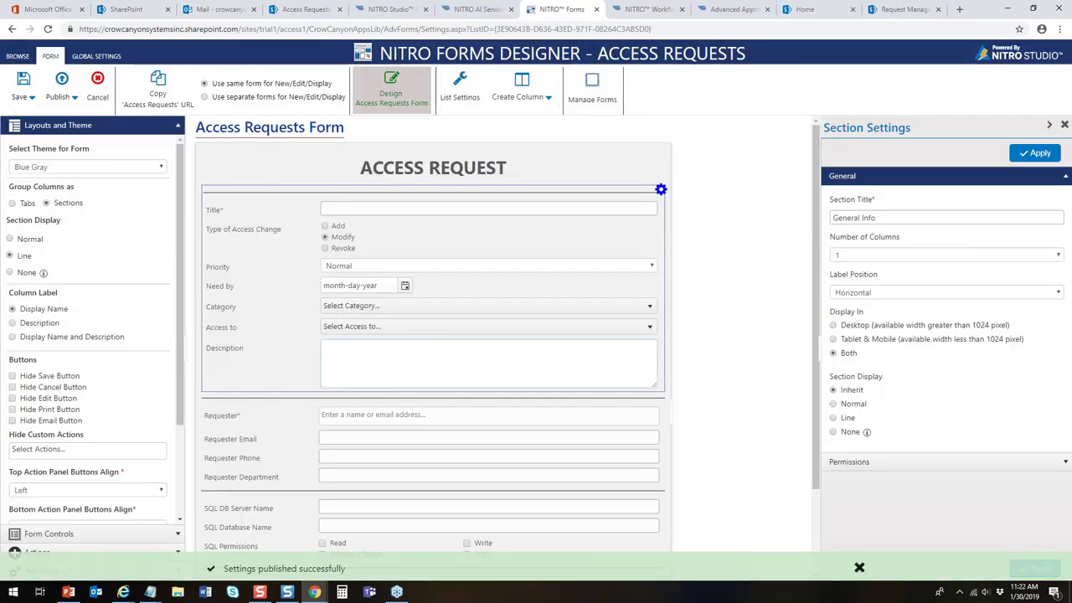
Test the published form with a new Access Requests item using category Database and access to SQL, review its sections, and cancel it
{"action": "left_click", "coordinate": [306, 10]}
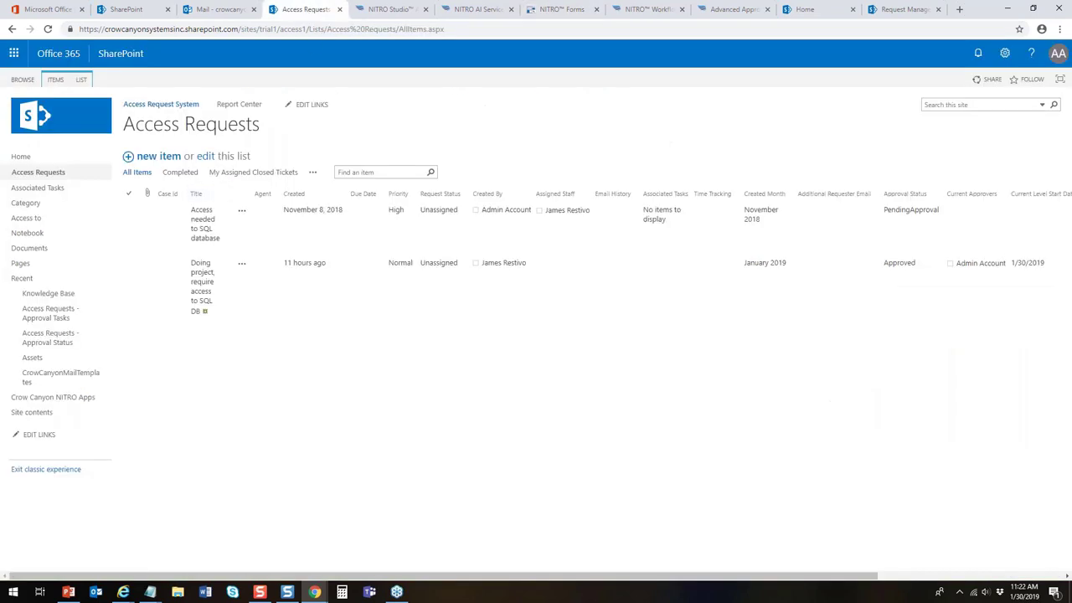
{"action": "left_click", "coordinate": [159, 156]}
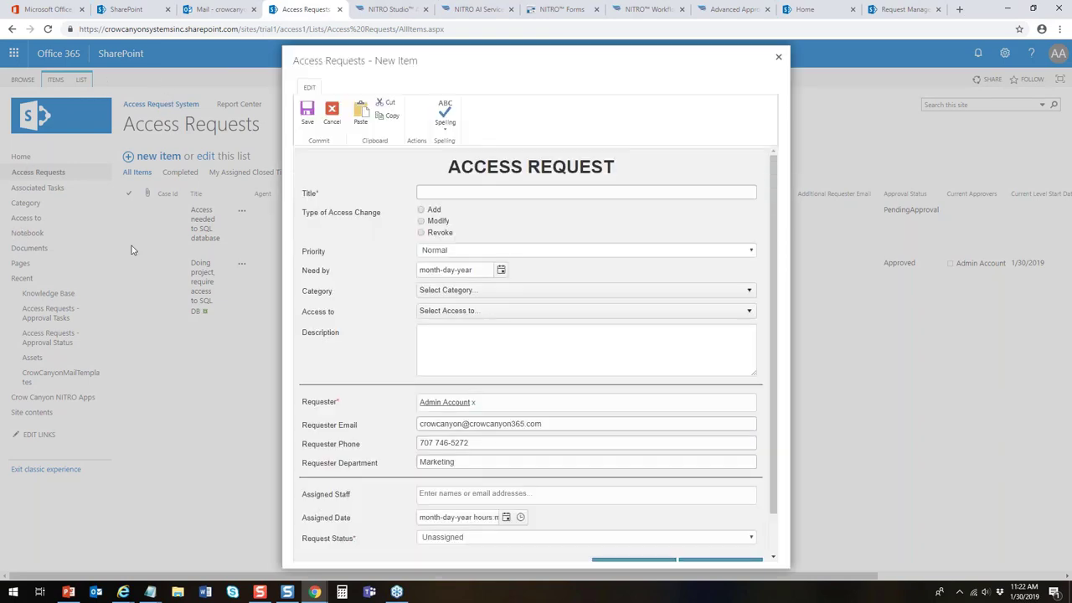
{"action": "left_click", "coordinate": [498, 292]}
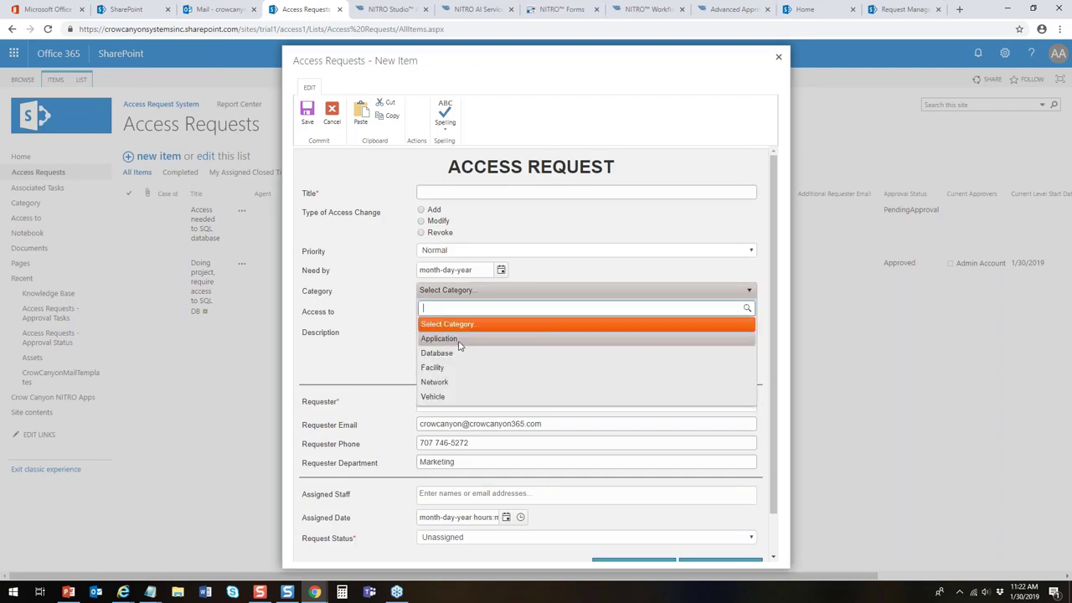
{"action": "left_click", "coordinate": [455, 355]}
{"action": "left_click", "coordinate": [464, 314]}
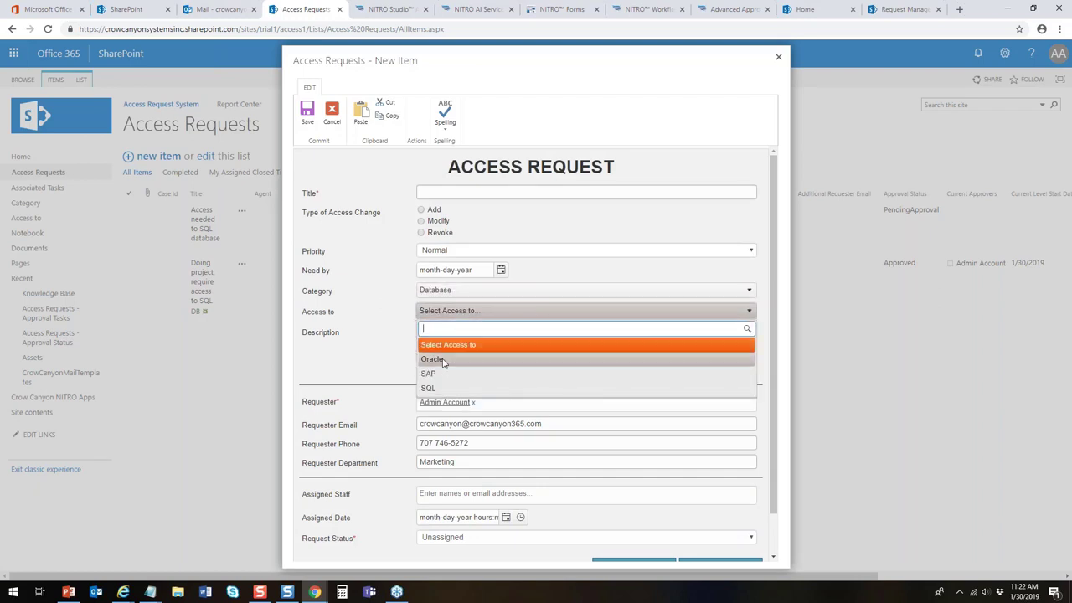
{"action": "left_click", "coordinate": [431, 389]}
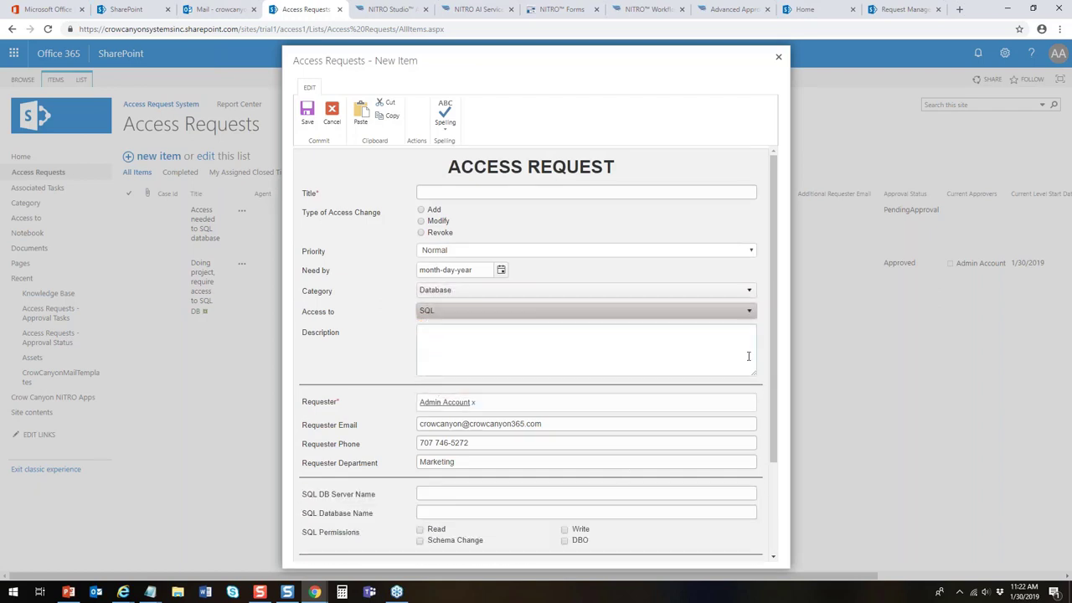
{"action": "left_click_drag", "start_coordinate": [774, 355], "coordinate": [792, 436]}
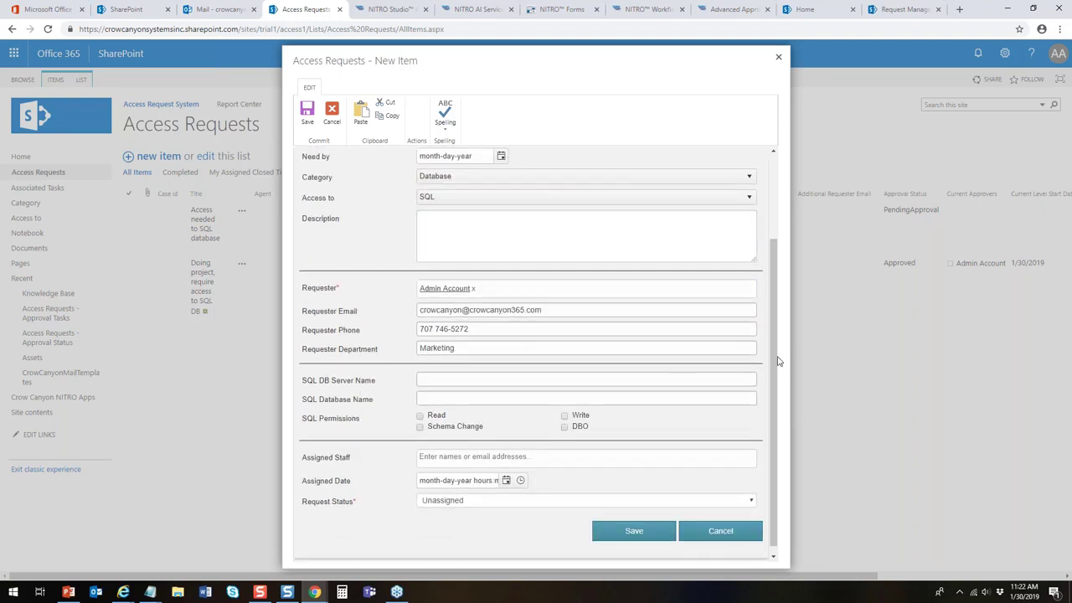
{"action": "left_click", "coordinate": [739, 532]}
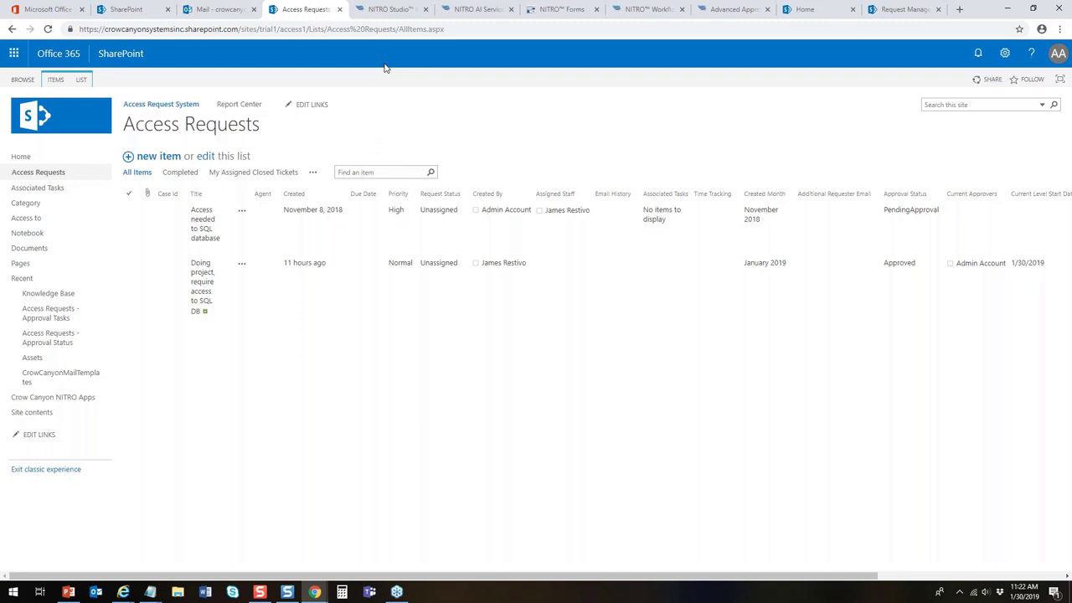
Return to the form designer, preview the Normal section display, and switch back to the Line display
{"action": "left_click", "coordinate": [549, 11]}
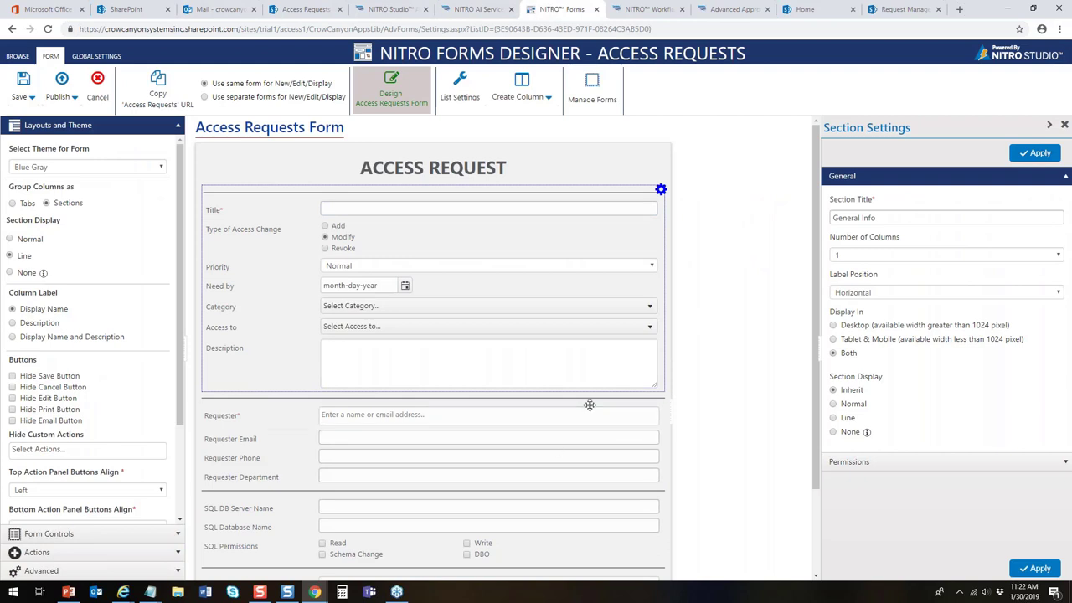
{"action": "left_click", "coordinate": [664, 411]}
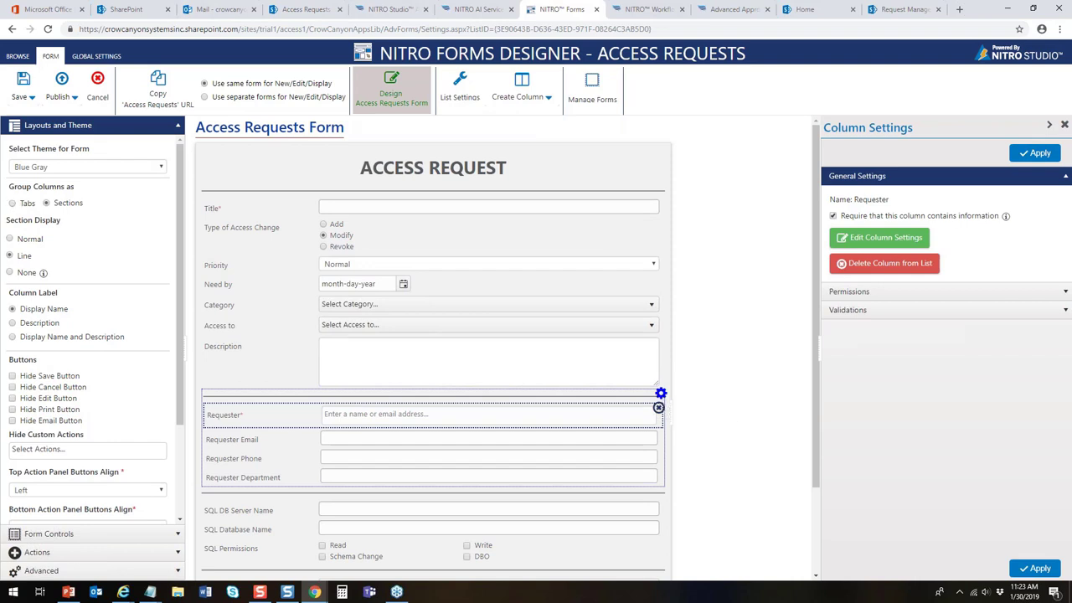
{"action": "left_click", "coordinate": [10, 257]}
{"action": "left_click", "coordinate": [9, 239]}
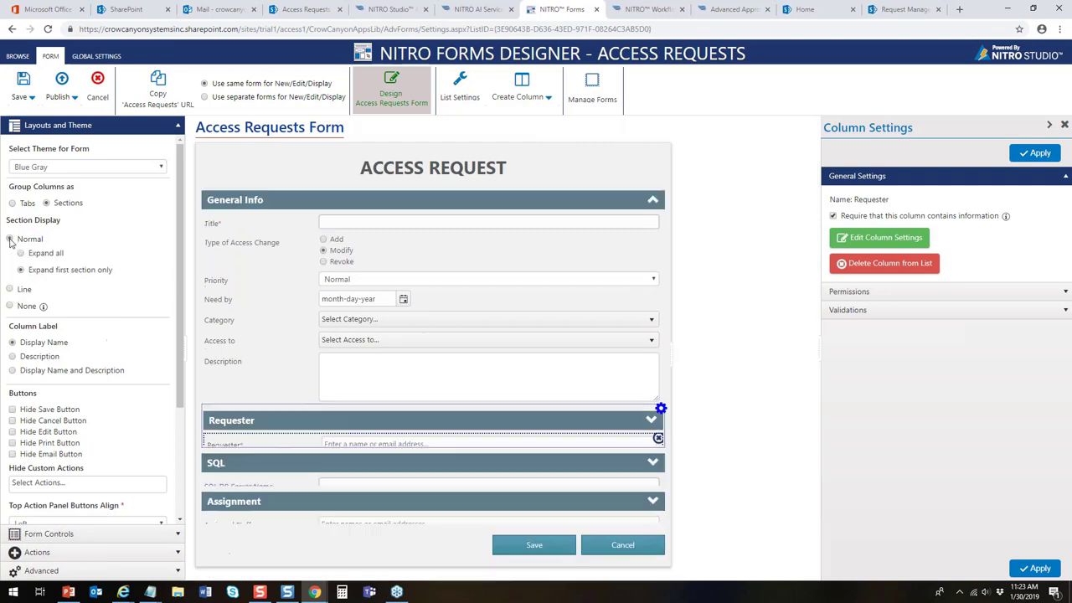
{"action": "left_click", "coordinate": [10, 290]}
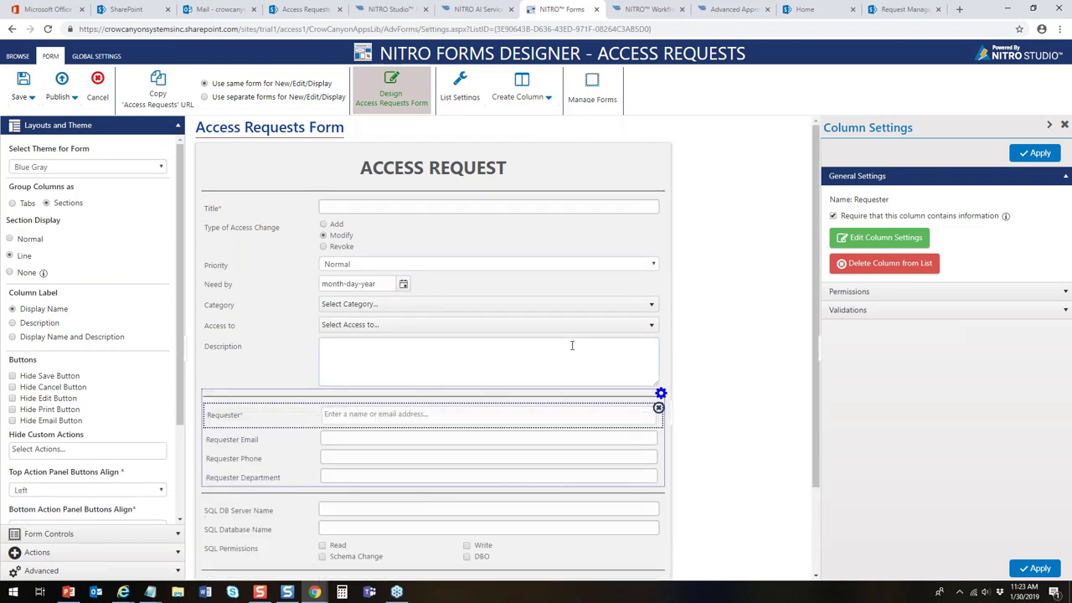
Set the Requester section's number of columns to 2, apply the change, and publish the form settings
{"action": "left_click", "coordinate": [661, 394]}
{"action": "left_click", "coordinate": [680, 404]}
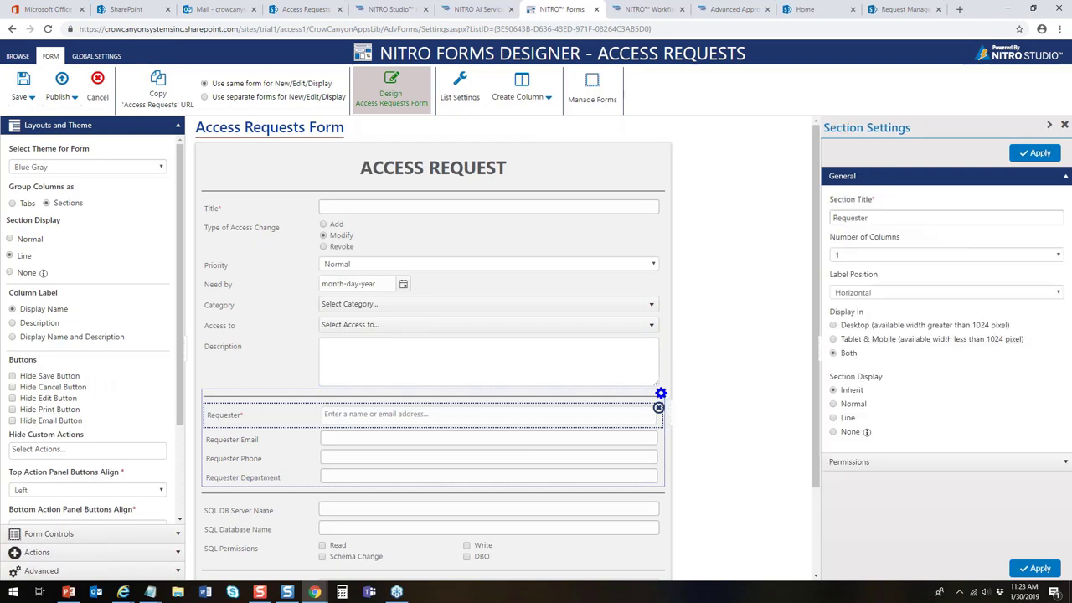
{"action": "left_click", "coordinate": [919, 256]}
{"action": "left_click", "coordinate": [880, 282]}
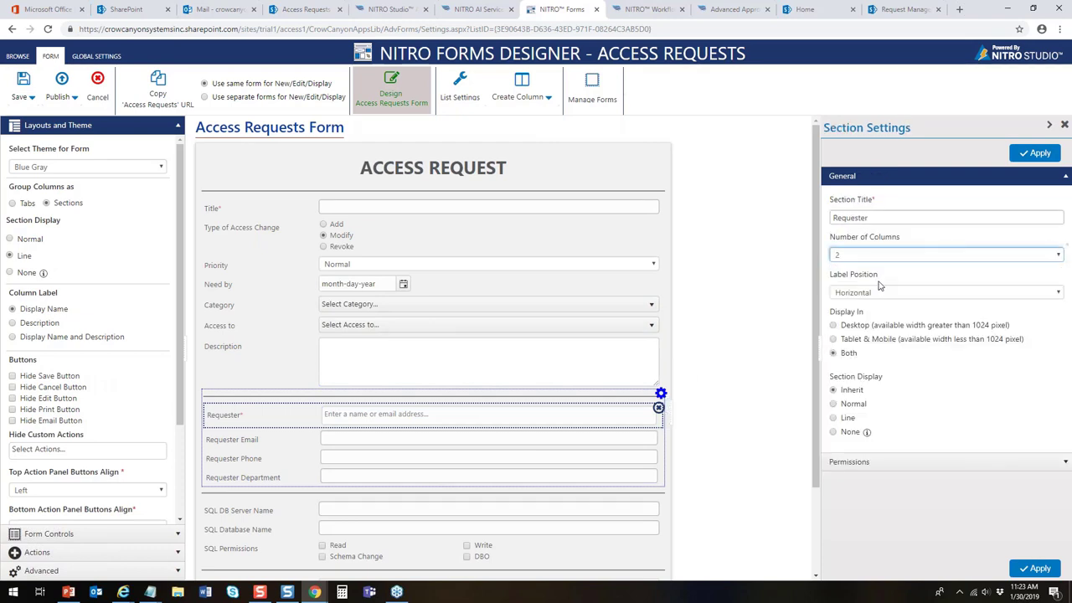
{"action": "left_click", "coordinate": [1041, 154]}
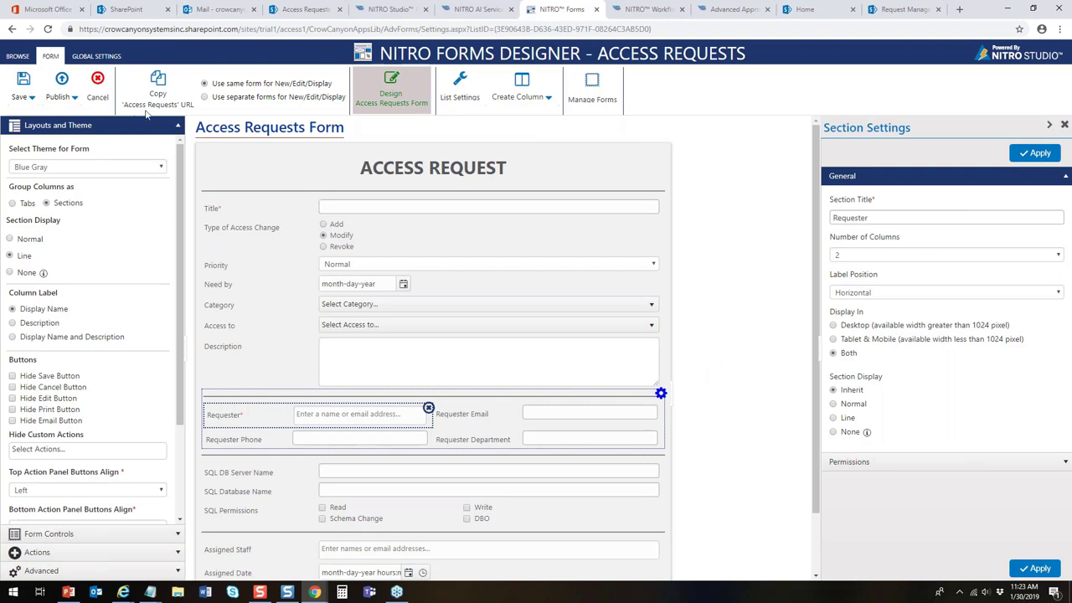
{"action": "left_click", "coordinate": [61, 84]}
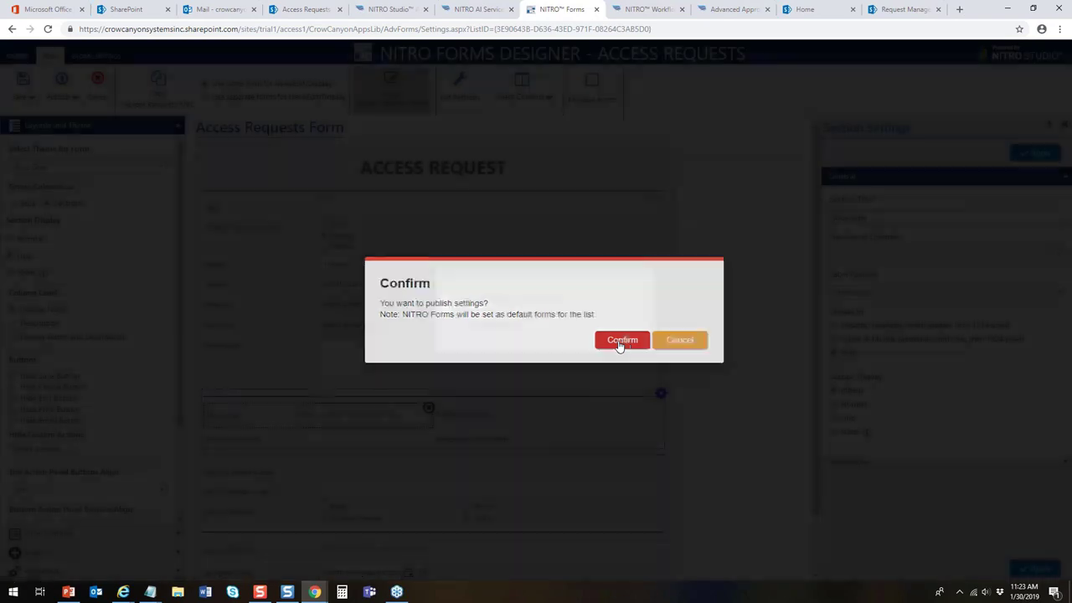
{"action": "left_click", "coordinate": [620, 342]}
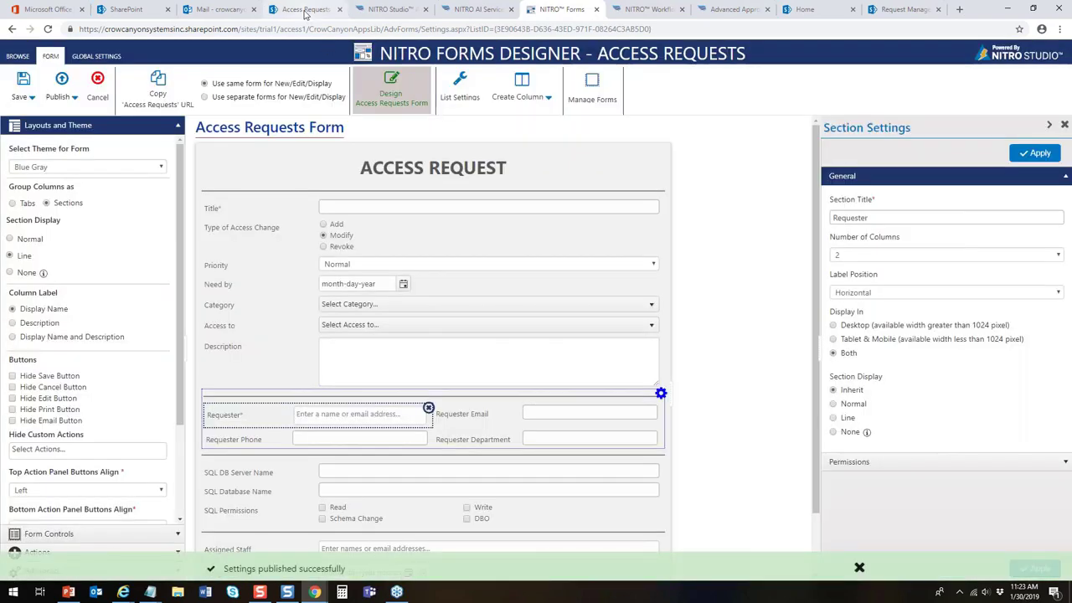
Check the two-column Requester section and the SQL fields in a new Access Requests item with Database and SQL selected, and cancel it
{"action": "left_click", "coordinate": [306, 10]}
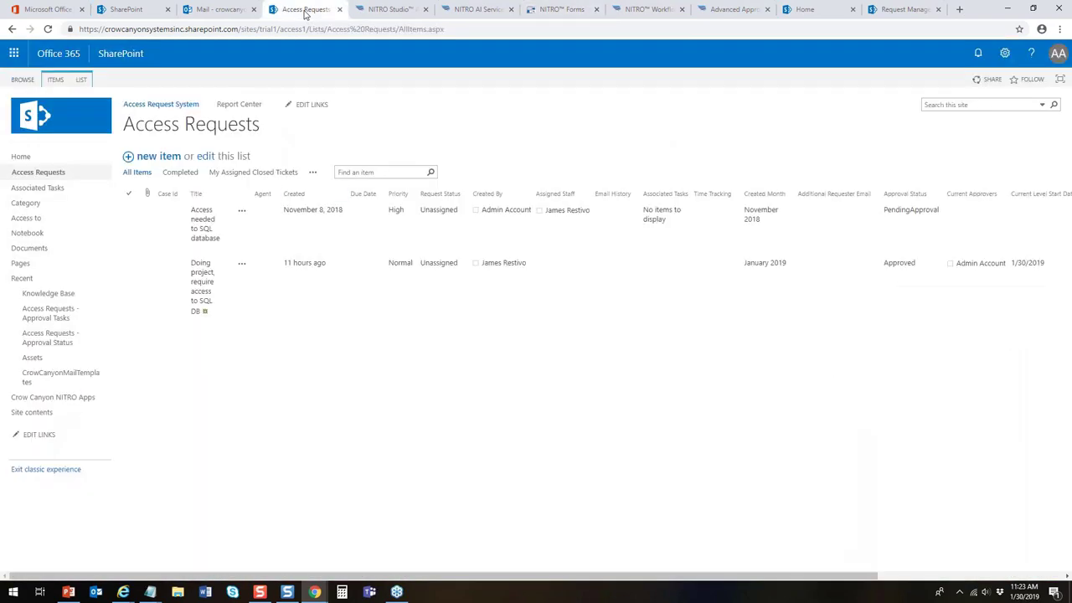
{"action": "left_click", "coordinate": [159, 157]}
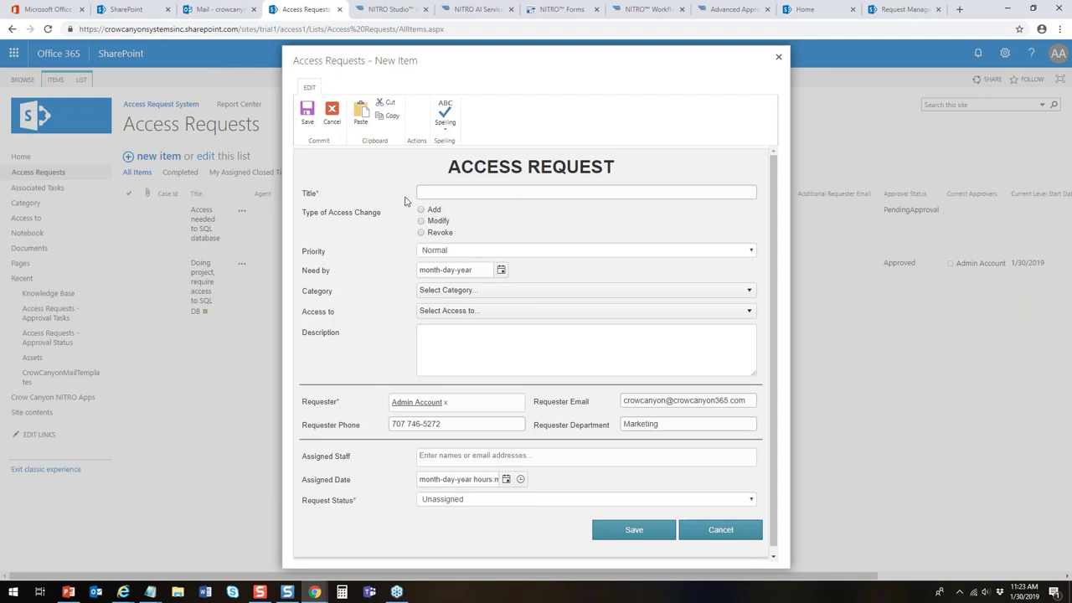
{"action": "left_click", "coordinate": [461, 291]}
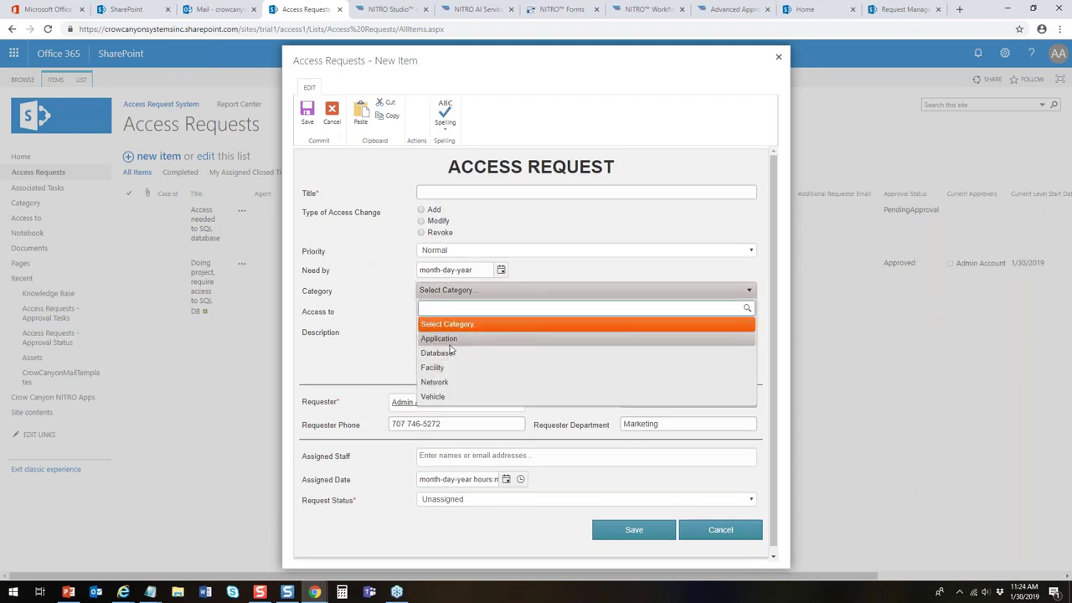
{"action": "left_click", "coordinate": [456, 341]}
{"action": "left_click", "coordinate": [473, 295]}
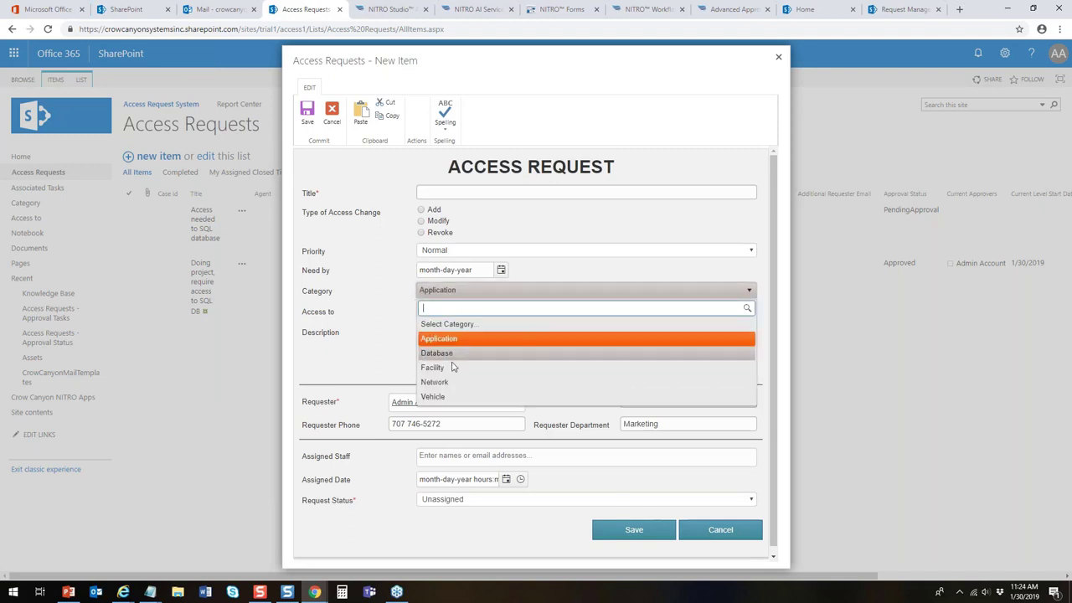
{"action": "left_click", "coordinate": [452, 354]}
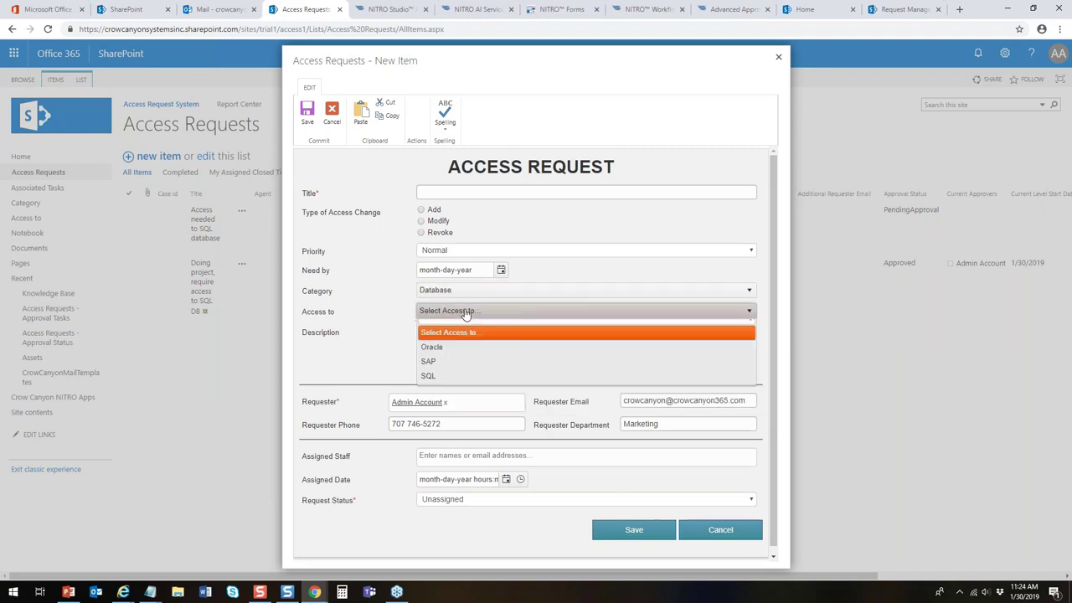
{"action": "left_click", "coordinate": [465, 312]}
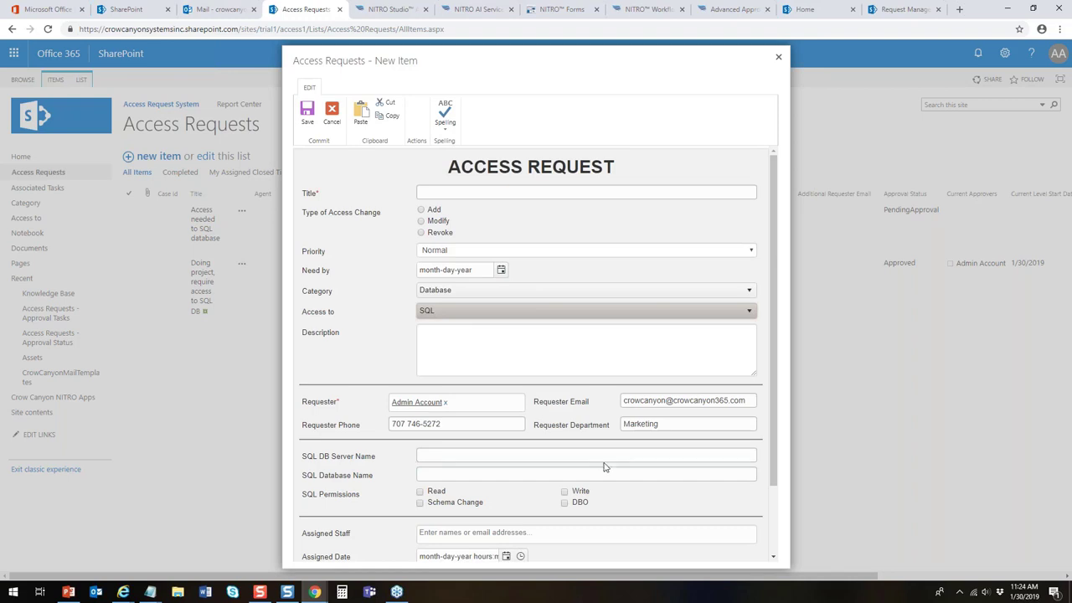
{"action": "scroll", "coordinate": [772, 421], "scroll_direction": "down", "scroll_amount": 1}
{"action": "scroll", "coordinate": [772, 421], "scroll_direction": "down", "scroll_amount": 2}
{"action": "scroll", "coordinate": [775, 402], "scroll_direction": "up", "scroll_amount": 3}
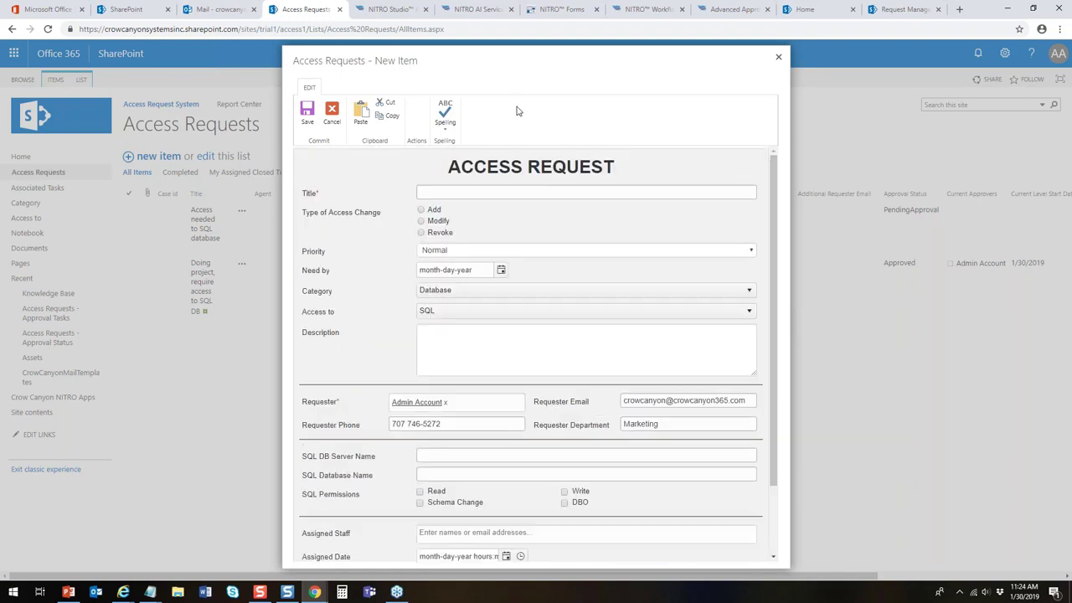
{"action": "left_click", "coordinate": [331, 116]}
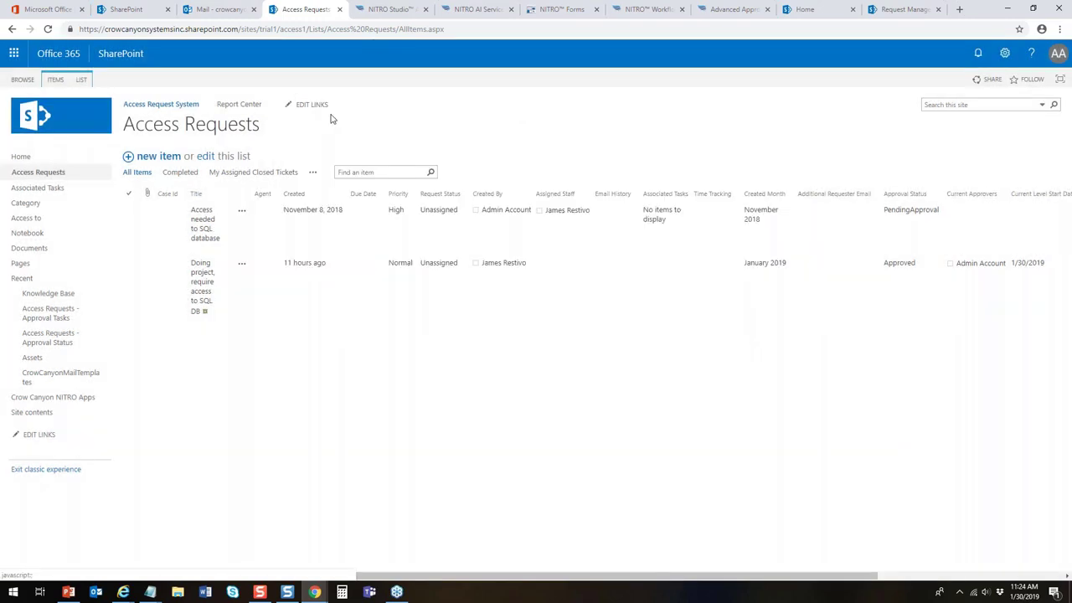
Return to the form designer, paste the CSS from CSS-for-webinar.txt into the form's custom CSS, and publish the form settings
{"action": "left_click", "coordinate": [570, 13]}
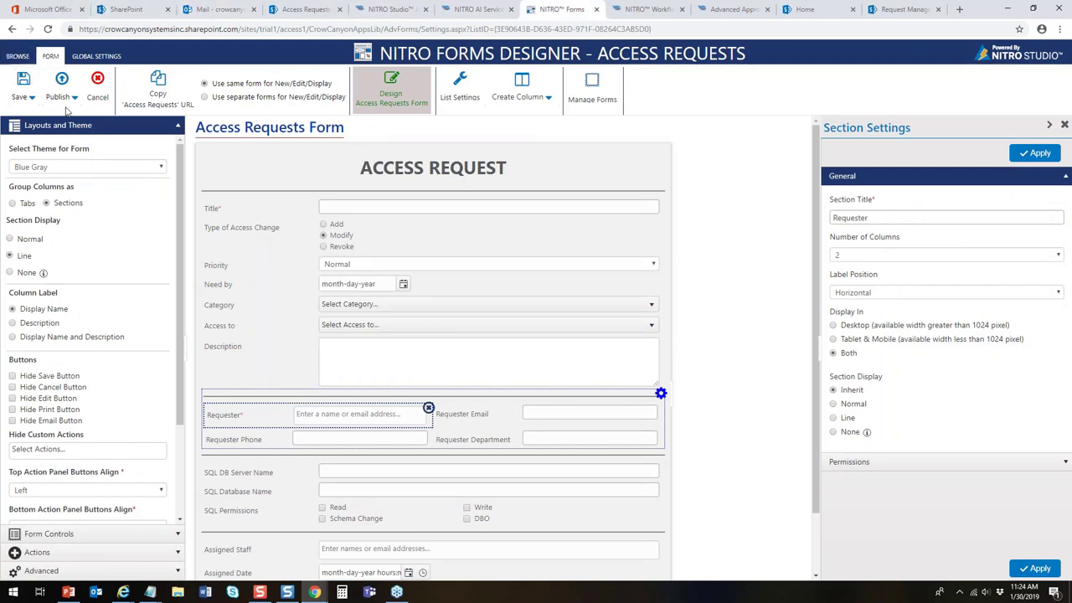
{"action": "left_click", "coordinate": [179, 126]}
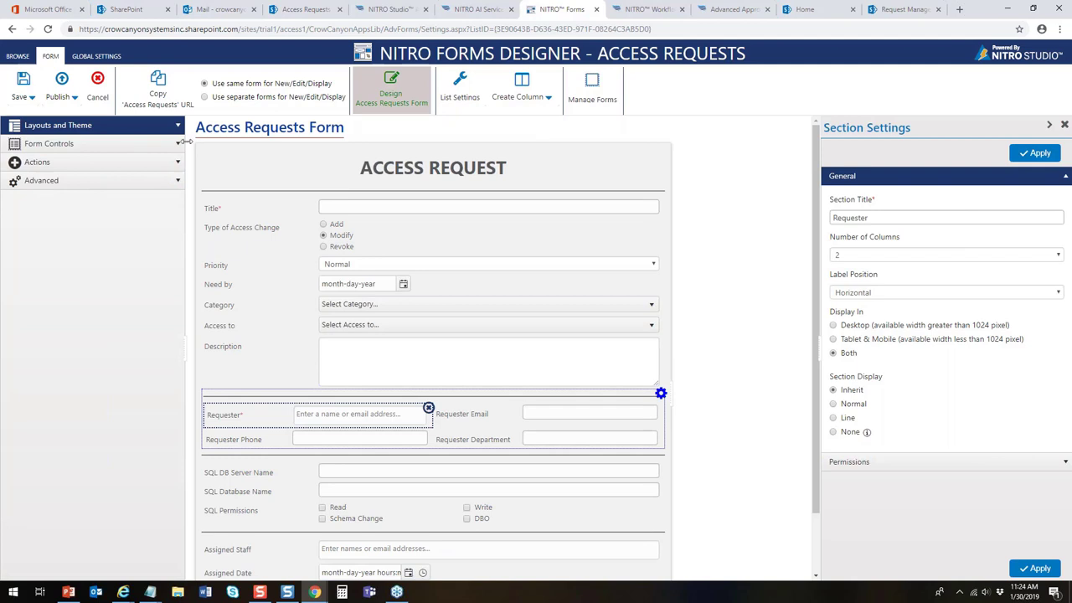
{"action": "left_click", "coordinate": [178, 184]}
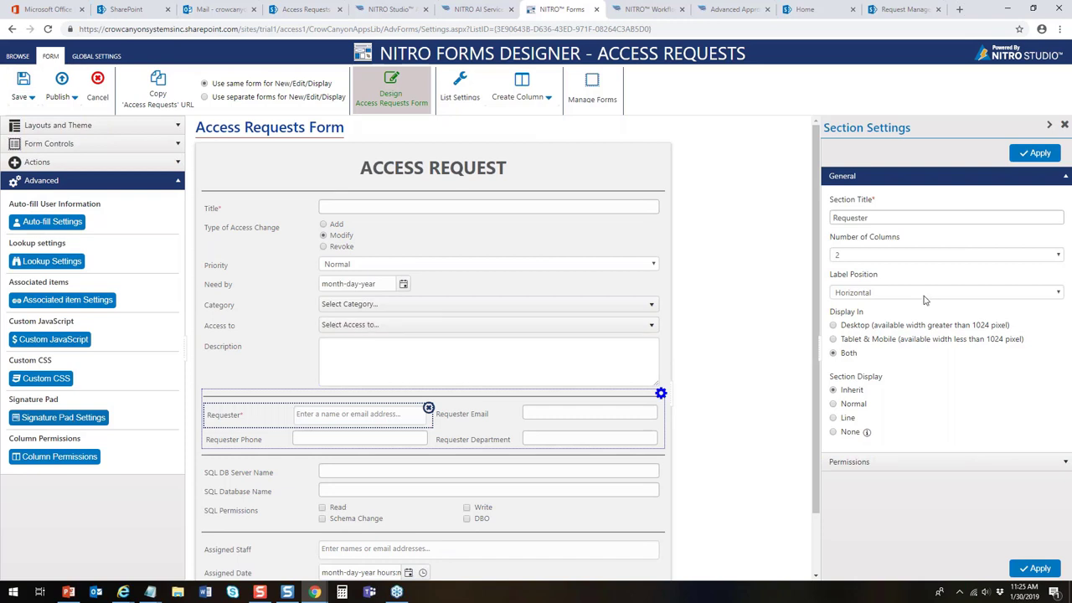
{"action": "left_click", "coordinate": [150, 592]}
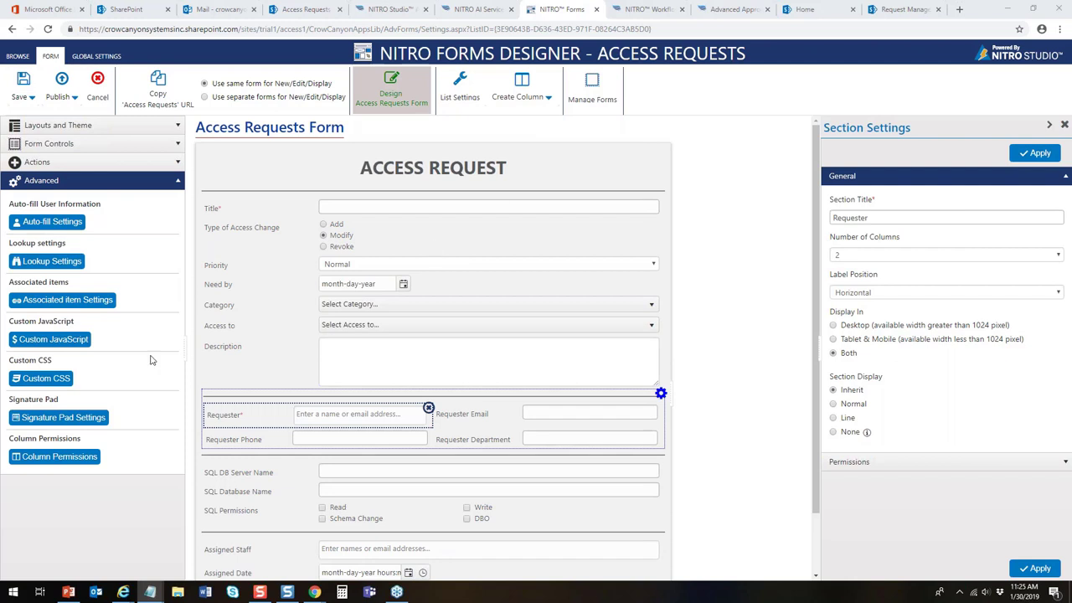
{"action": "left_click", "coordinate": [38, 380]}
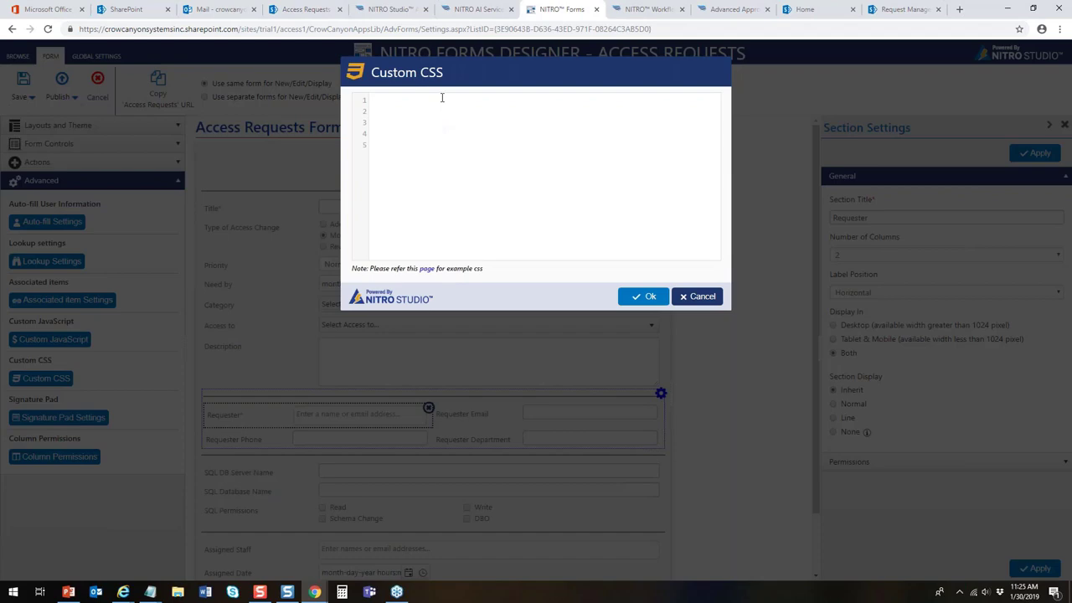
{"action": "key", "text": "ctrl+v"}
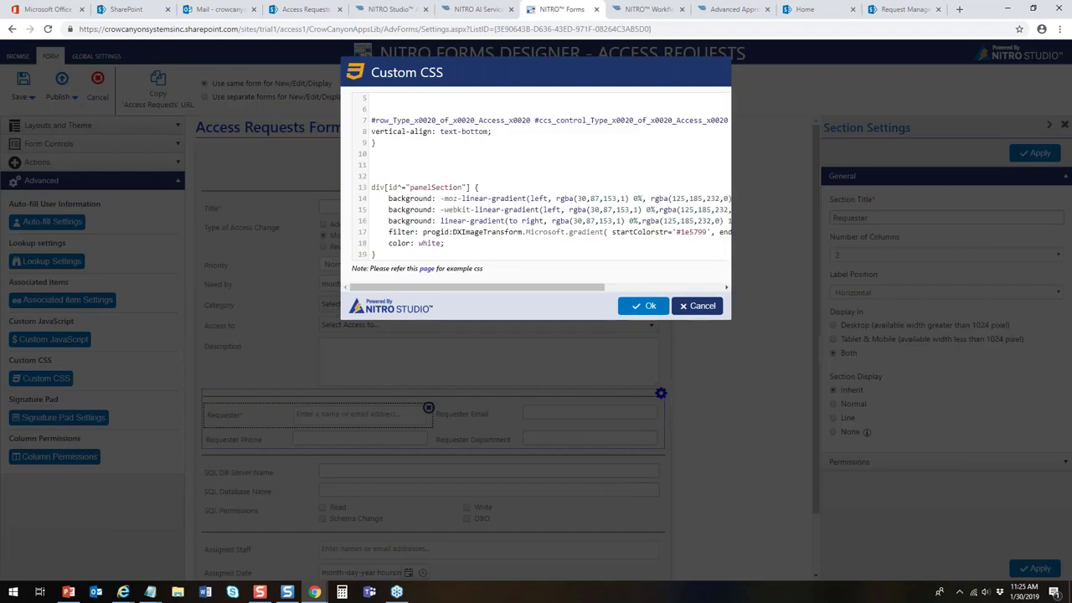
{"action": "left_click", "coordinate": [630, 308]}
{"action": "left_click", "coordinate": [62, 84]}
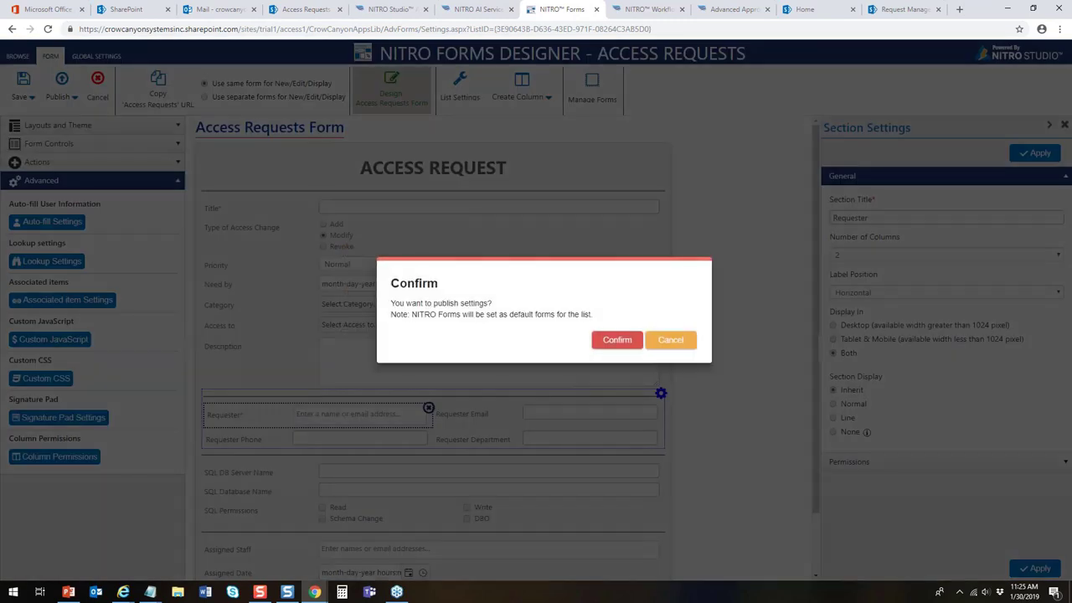
{"action": "left_click", "coordinate": [611, 341]}
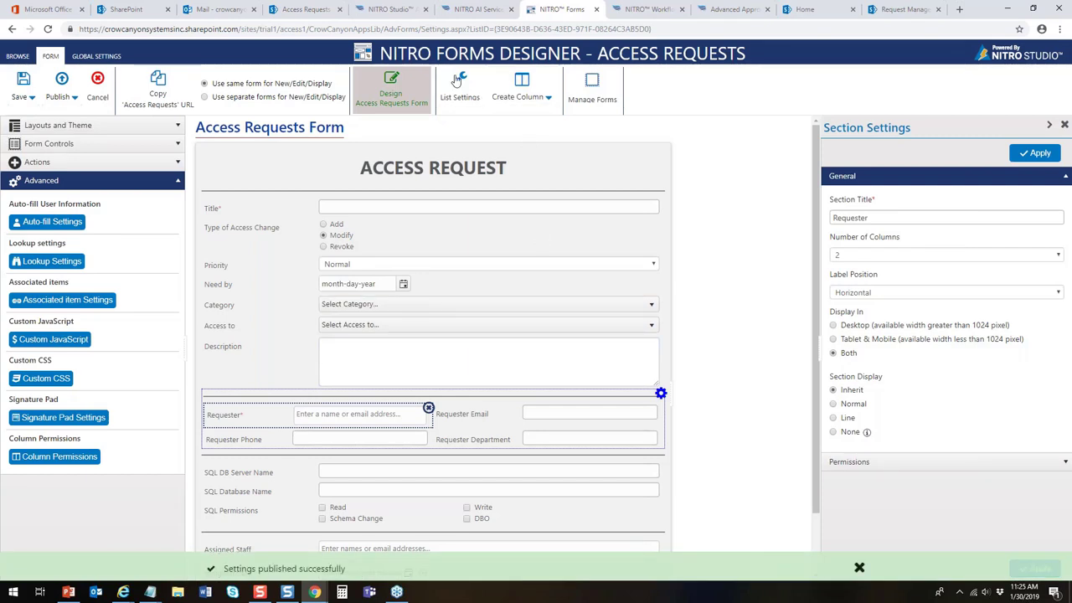
Review the custom styling in a new Access Requests item alongside the CSS rules in CSS-for-webinar.txt, and cancel the item
{"action": "left_click", "coordinate": [305, 10]}
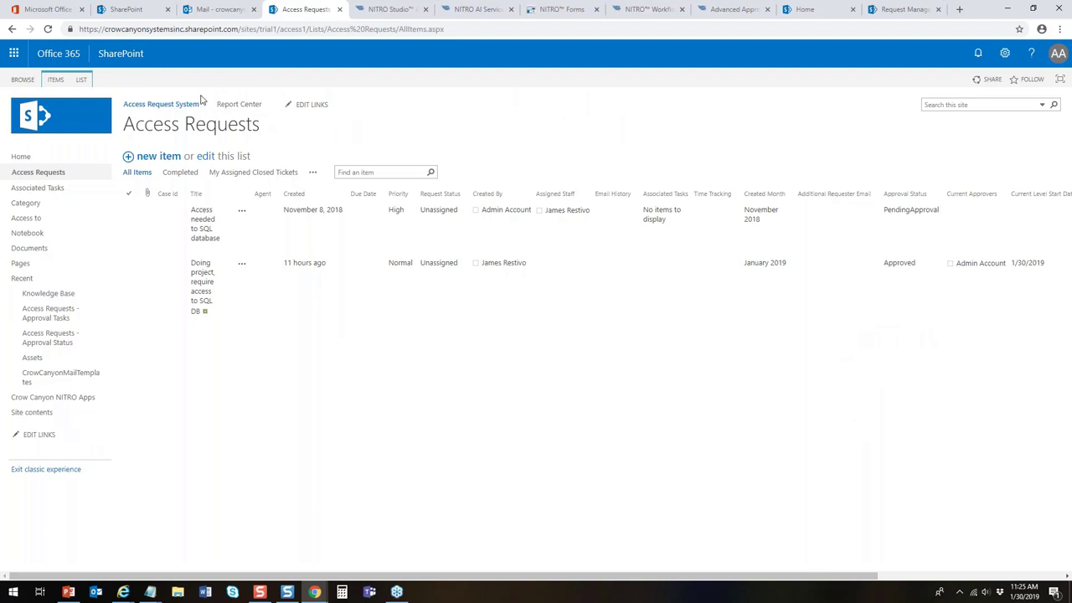
{"action": "left_click", "coordinate": [171, 158]}
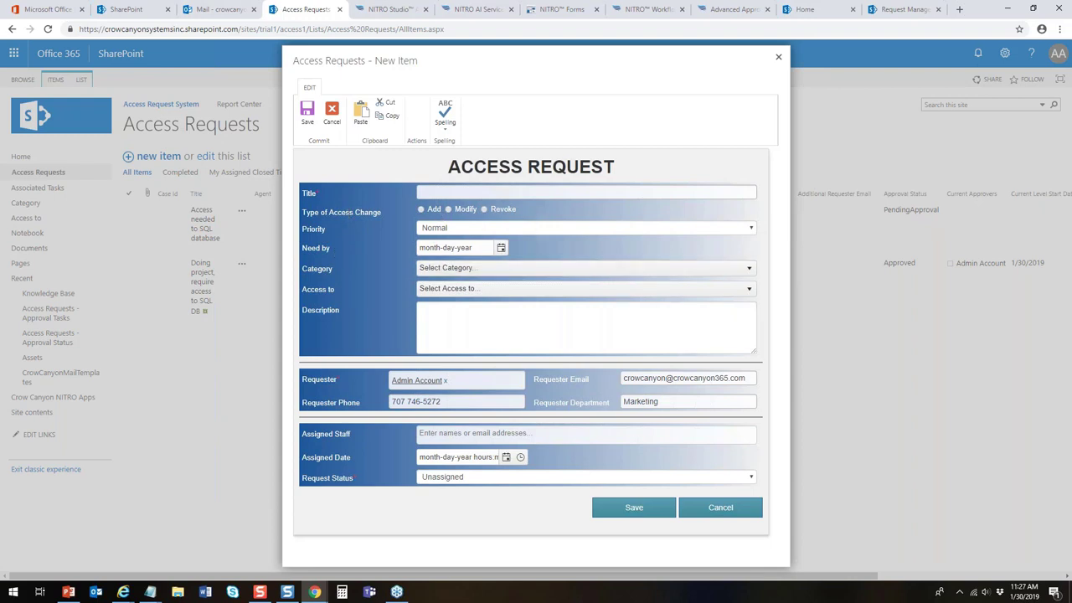
{"action": "left_click", "coordinate": [150, 593]}
{"action": "left_click_drag", "start_coordinate": [973, 49], "coordinate": [572, 49]}
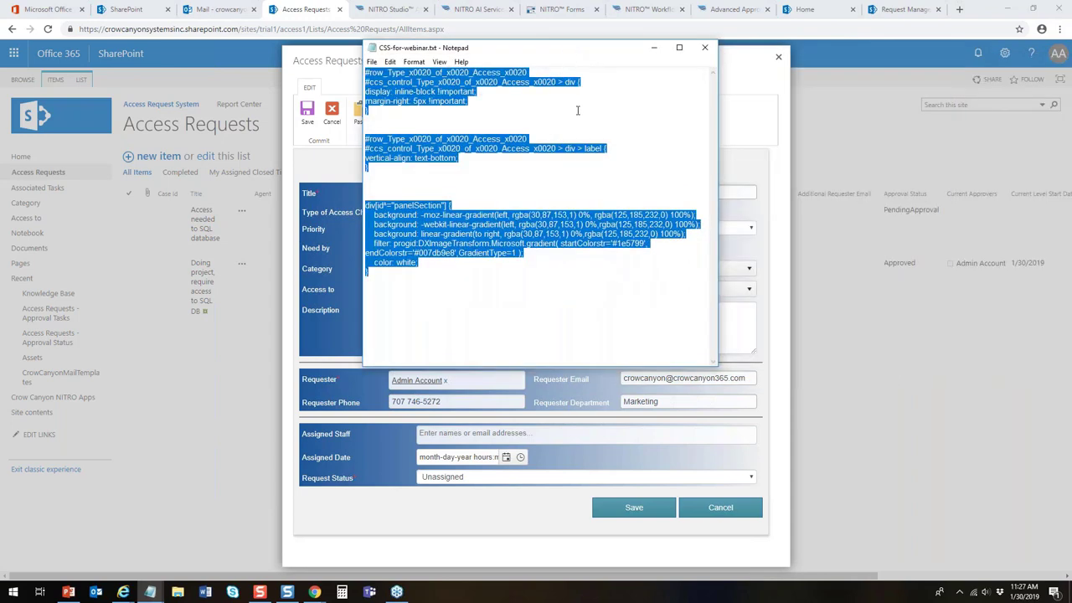
{"action": "left_click", "coordinate": [433, 113]}
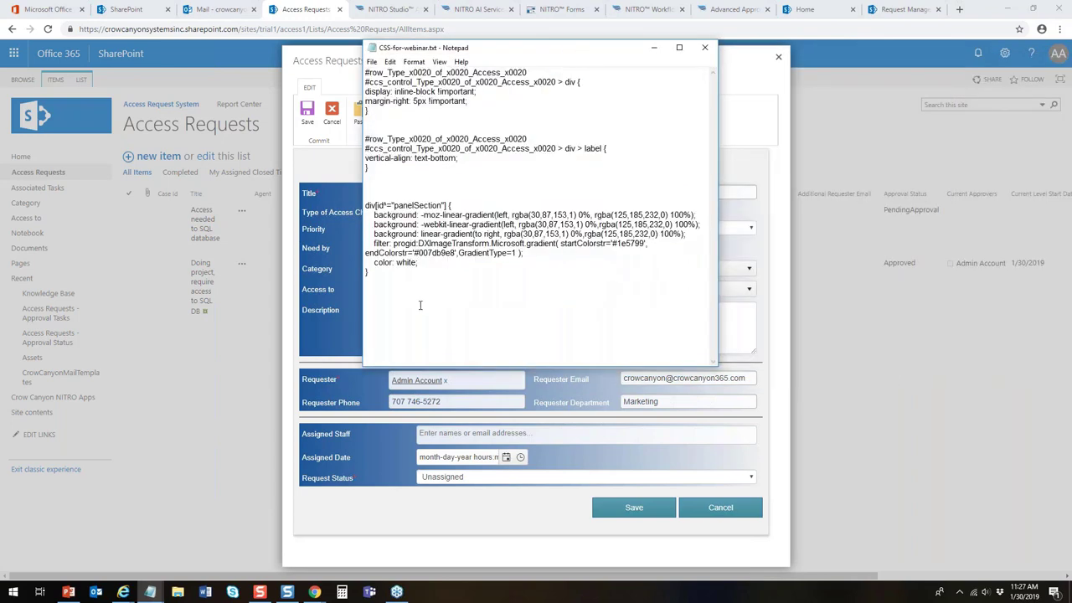
{"action": "left_click_drag", "start_coordinate": [572, 54], "coordinate": [1071, 50]}
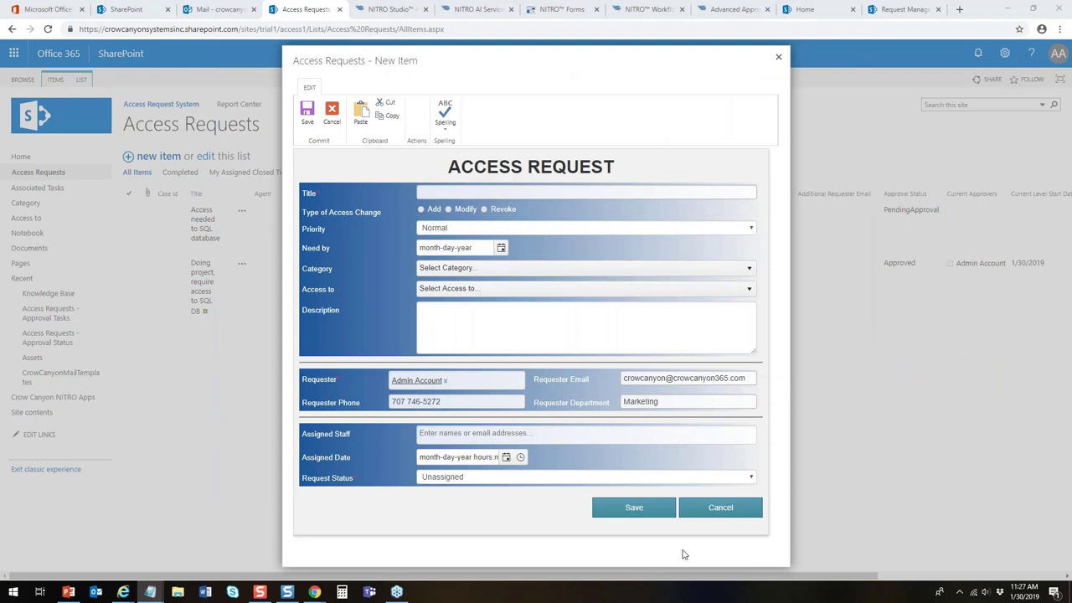
{"action": "left_click", "coordinate": [718, 509]}
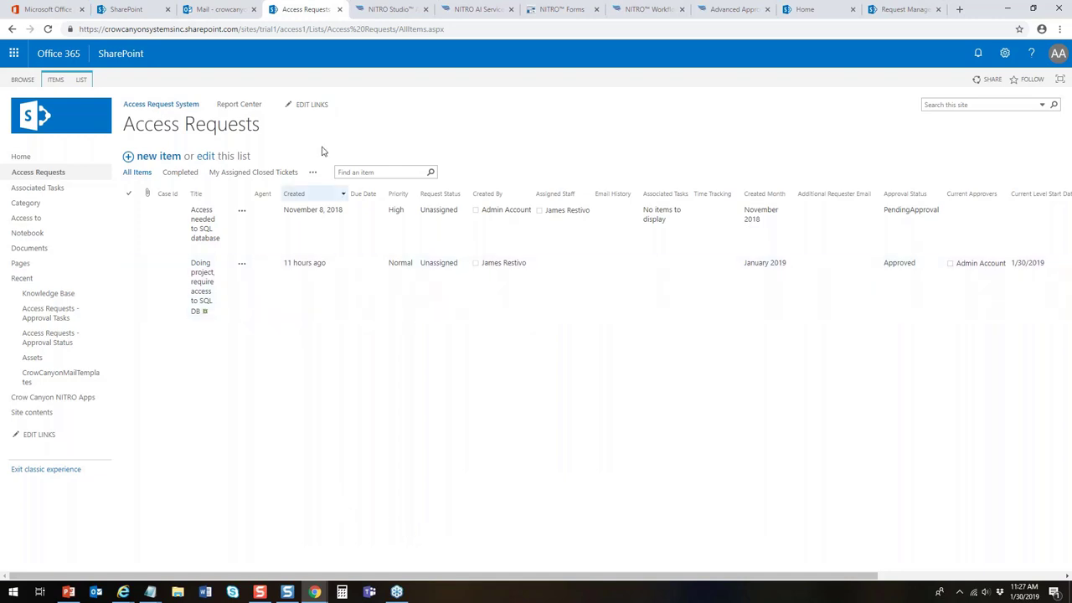
Return to the form designer, find the Manager column, and add it below SQL Permissions in the SQL section
{"action": "left_click", "coordinate": [559, 10]}
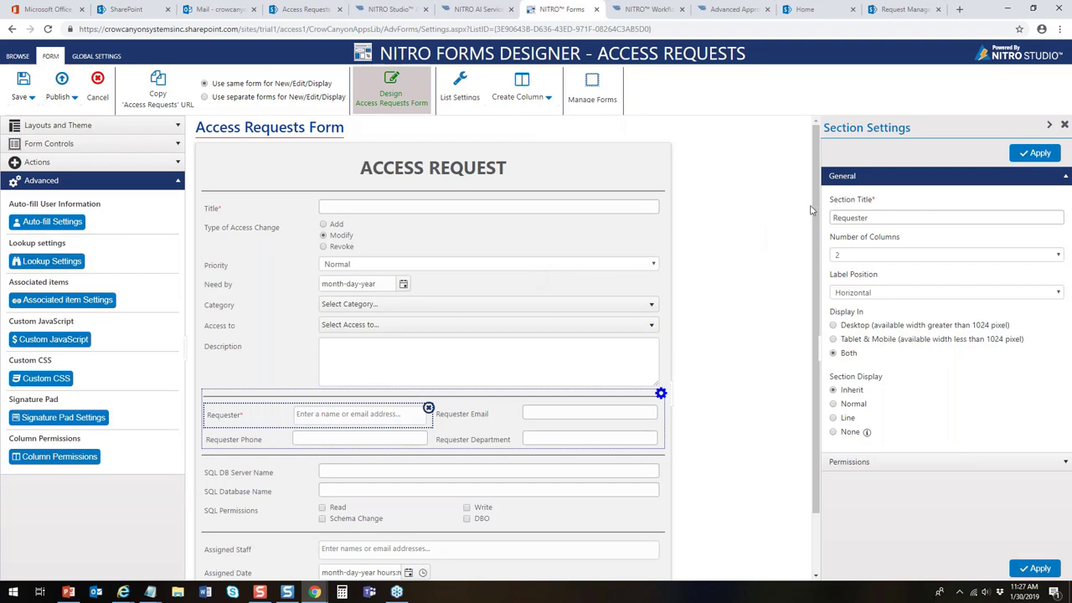
{"action": "left_click_drag", "start_coordinate": [816, 211], "coordinate": [818, 300]}
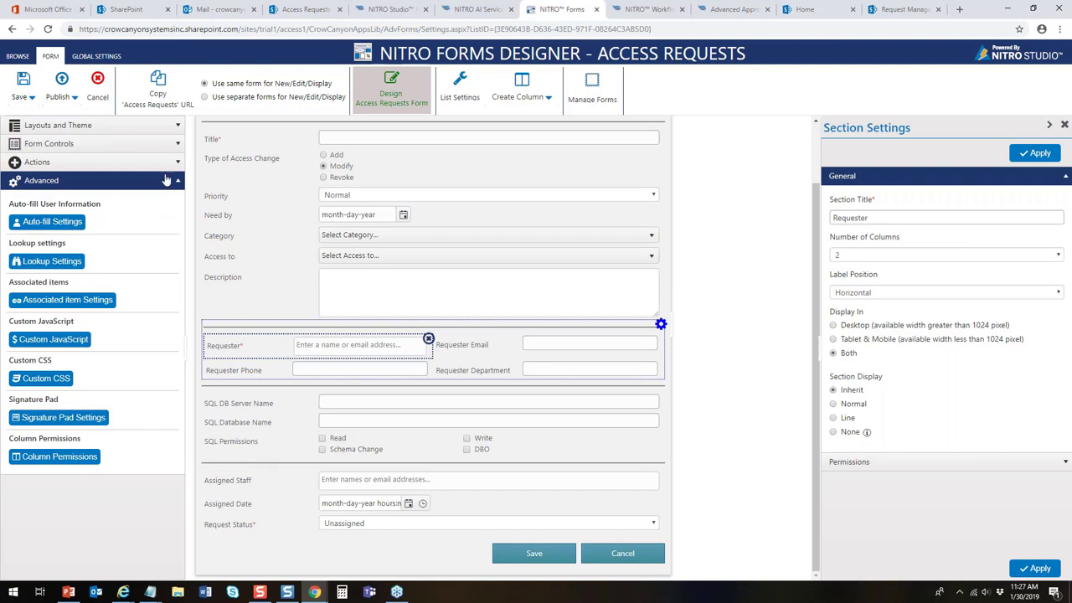
{"action": "left_click", "coordinate": [177, 148]}
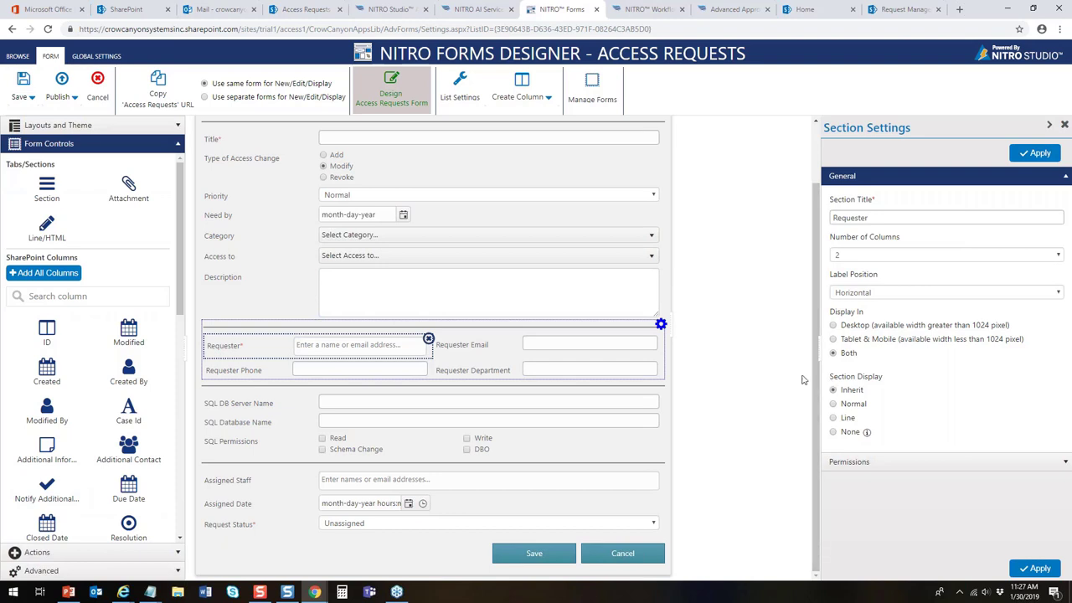
{"action": "left_click", "coordinate": [62, 293]}
{"action": "type", "text": "man"}
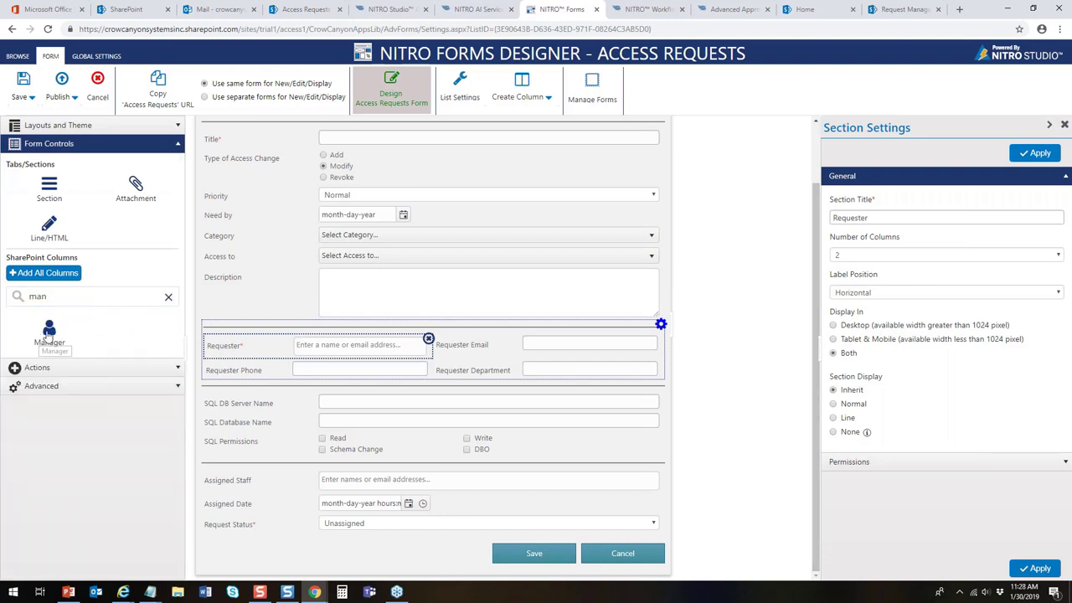
{"action": "left_click_drag", "start_coordinate": [51, 334], "coordinate": [282, 482]}
Add the Submit For Approval and Approval Status columns below Manager in the SQL section
{"action": "left_click_drag", "start_coordinate": [65, 297], "coordinate": [3, 302]}
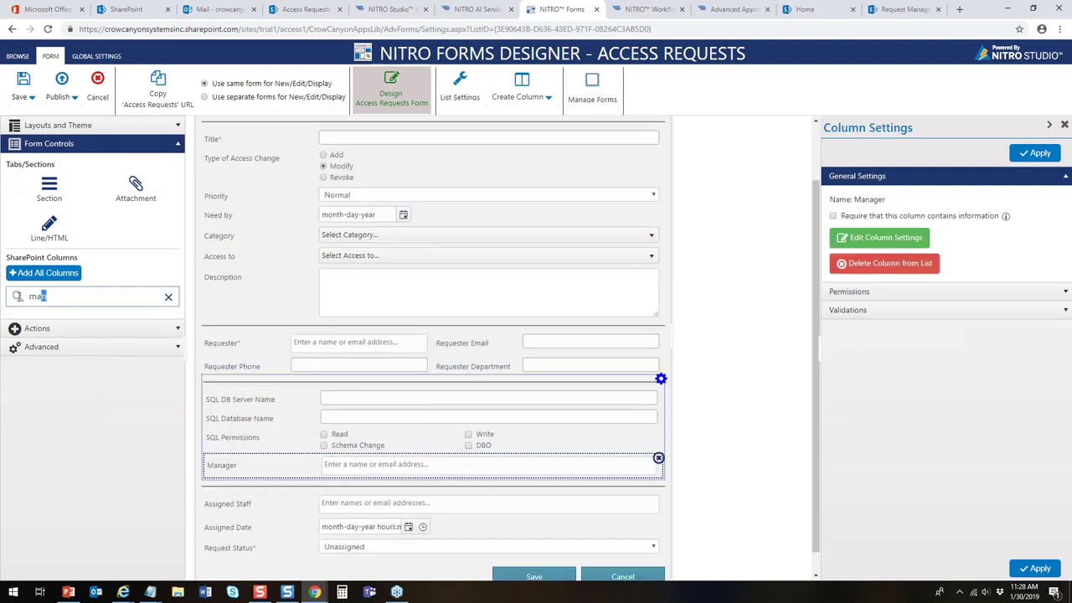
{"action": "type", "text": "su"}
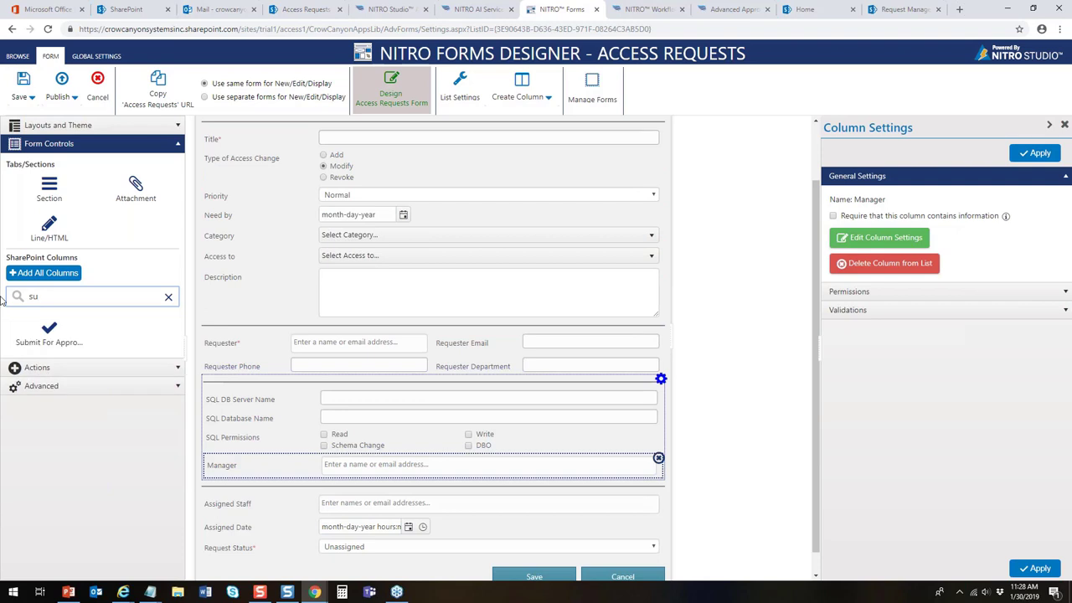
{"action": "left_click_drag", "start_coordinate": [53, 337], "coordinate": [264, 489]}
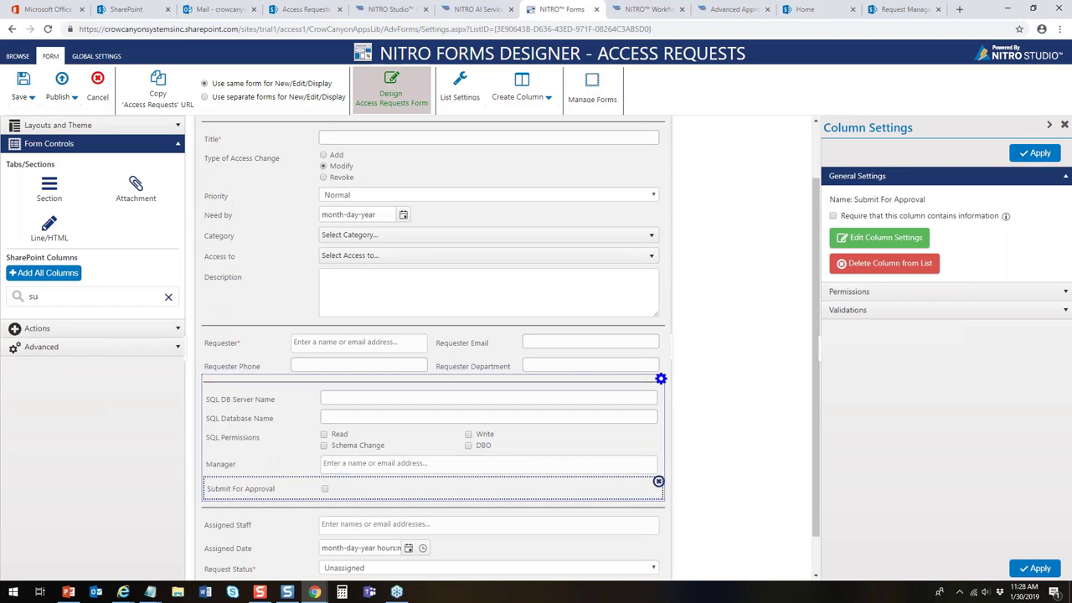
{"action": "left_click_drag", "start_coordinate": [54, 299], "coordinate": [2, 303]}
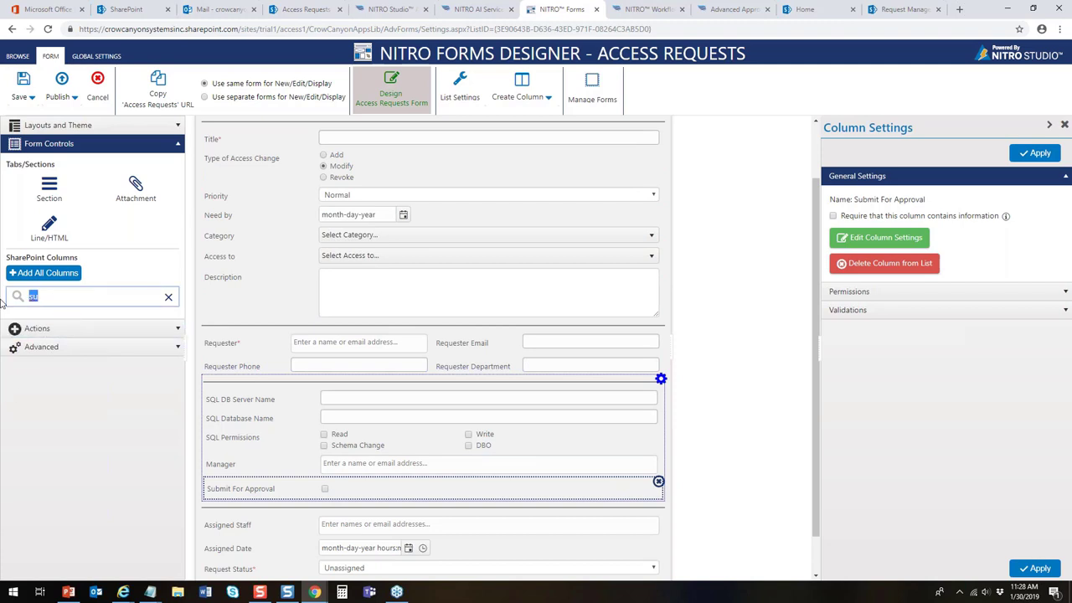
{"action": "type", "text": "ap"}
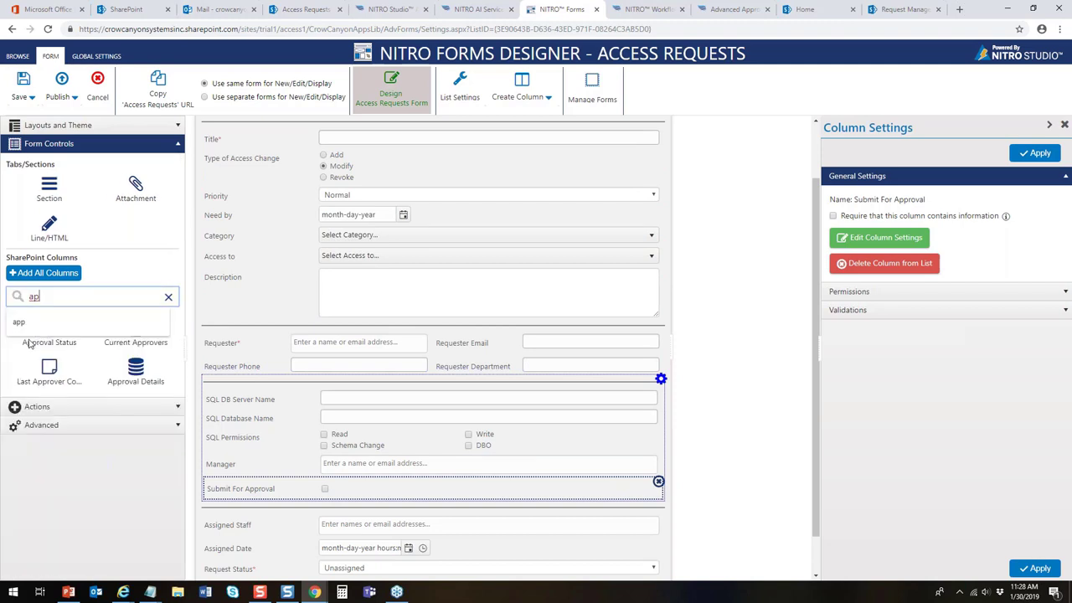
{"action": "left_click_drag", "start_coordinate": [44, 348], "coordinate": [260, 512]}
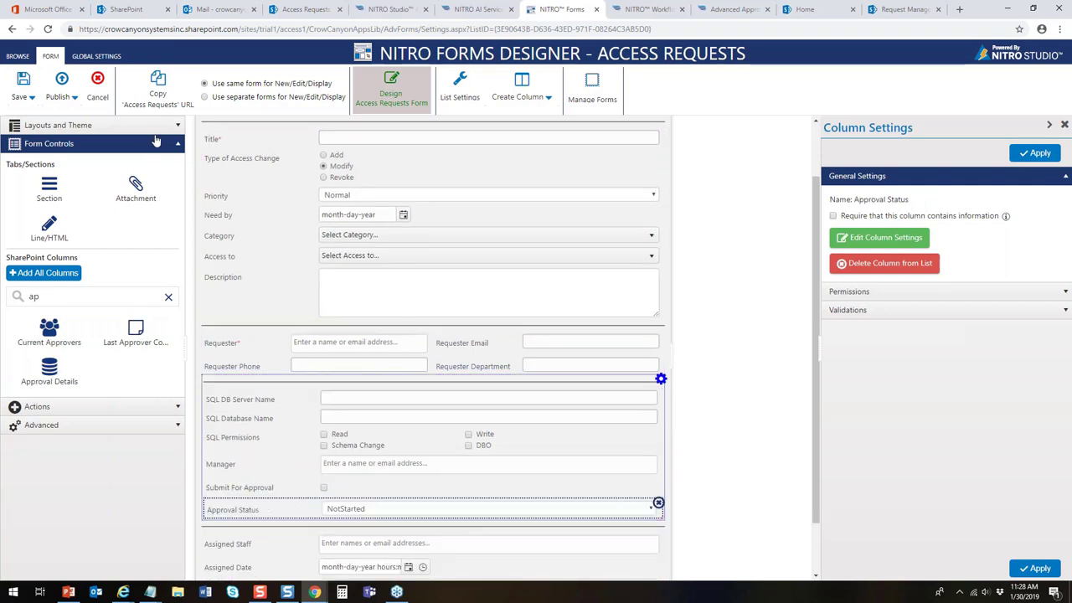
Add a mapping to the logged-in user's auto-fill settings that fills the Manager column from the other user property Manager
{"action": "left_click", "coordinate": [175, 145]}
{"action": "left_click", "coordinate": [177, 182]}
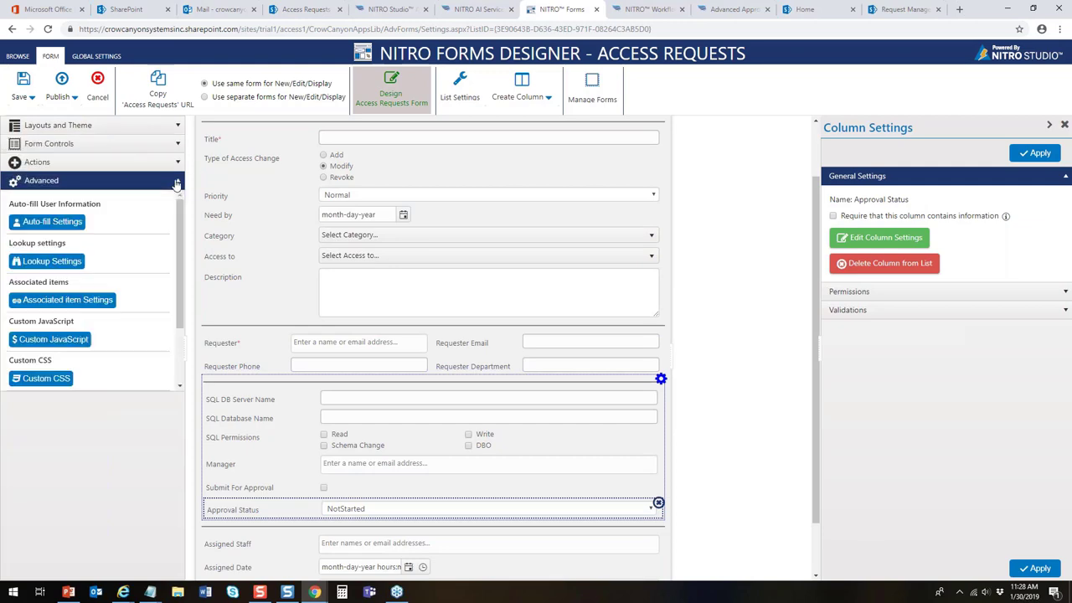
{"action": "left_click", "coordinate": [50, 220]}
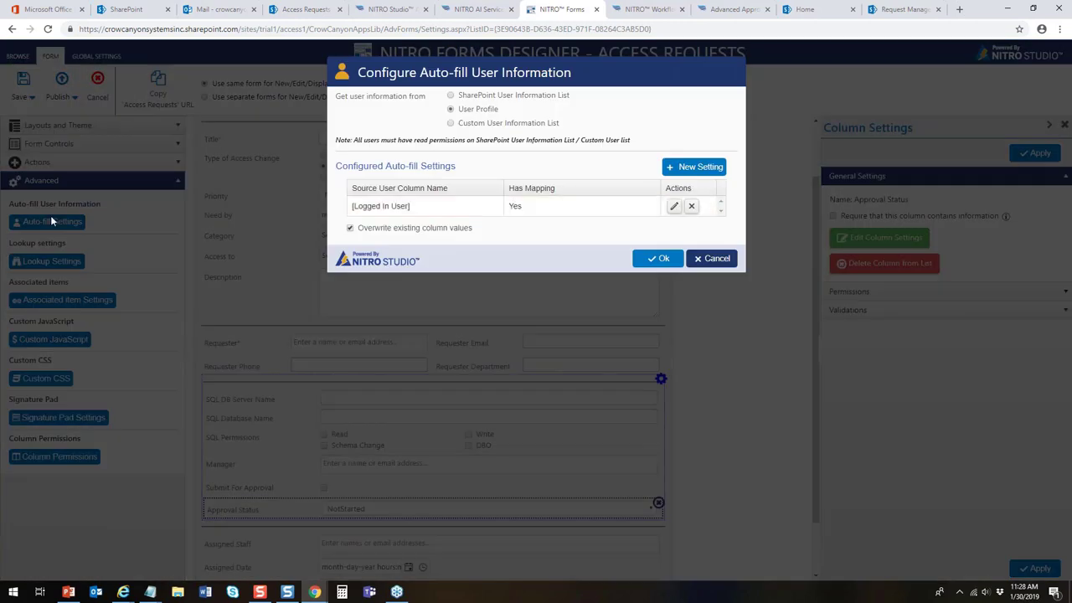
{"action": "left_click", "coordinate": [674, 206]}
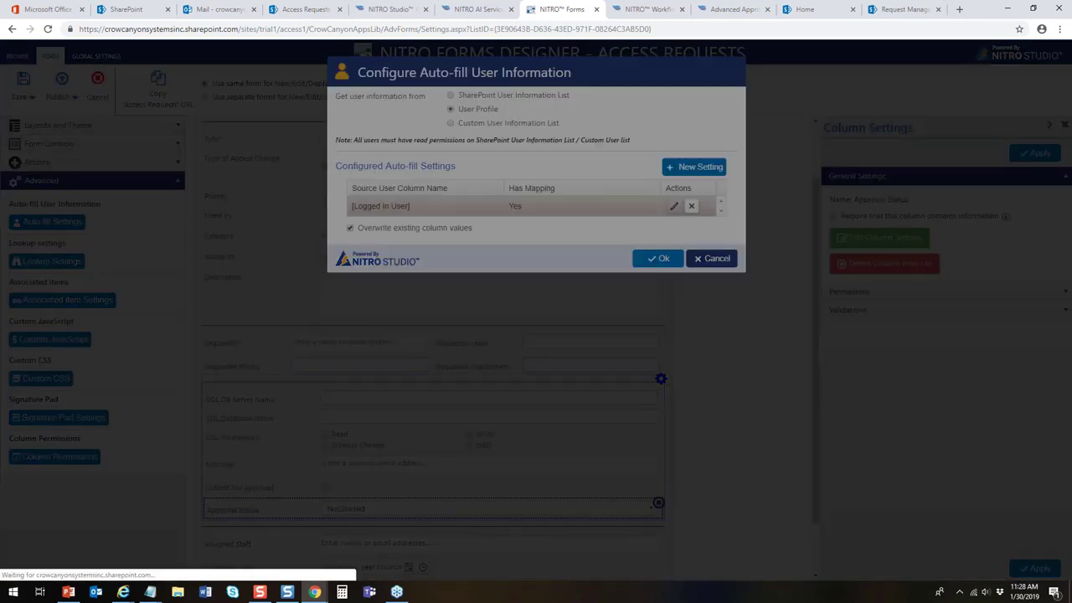
{"action": "left_click", "coordinate": [759, 185]}
{"action": "left_click", "coordinate": [483, 181]}
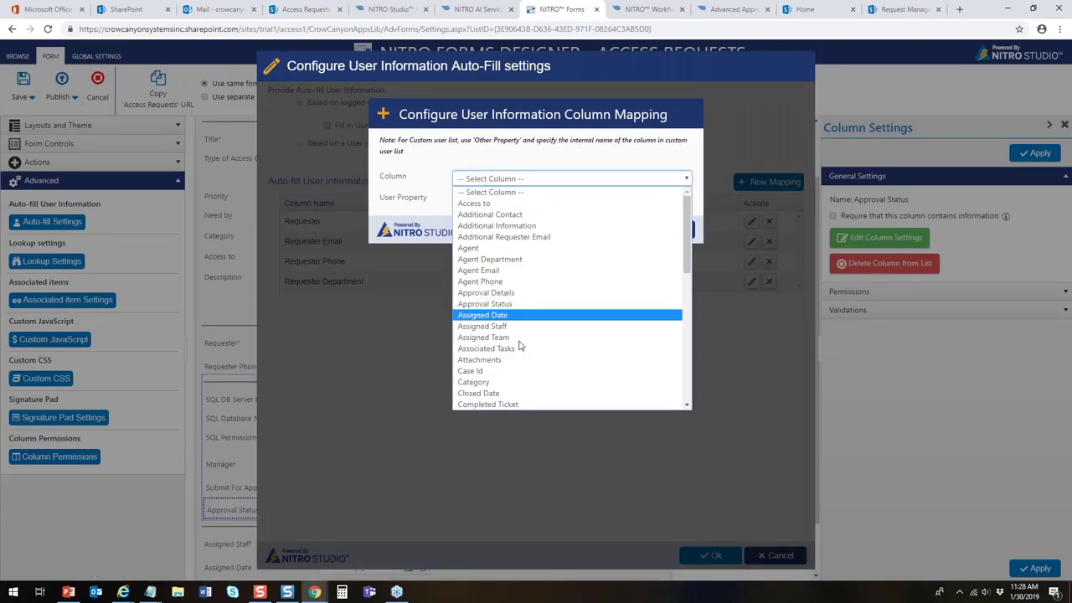
{"action": "scroll", "coordinate": [692, 342], "scroll_direction": "down", "scroll_amount": 3}
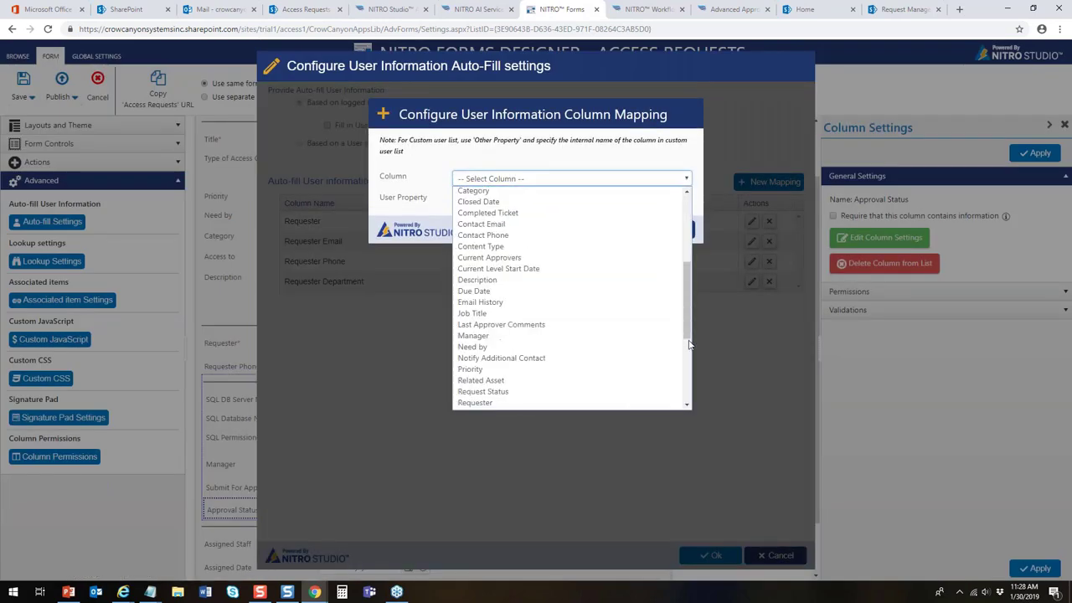
{"action": "left_click", "coordinate": [540, 335]}
{"action": "left_click", "coordinate": [531, 199]}
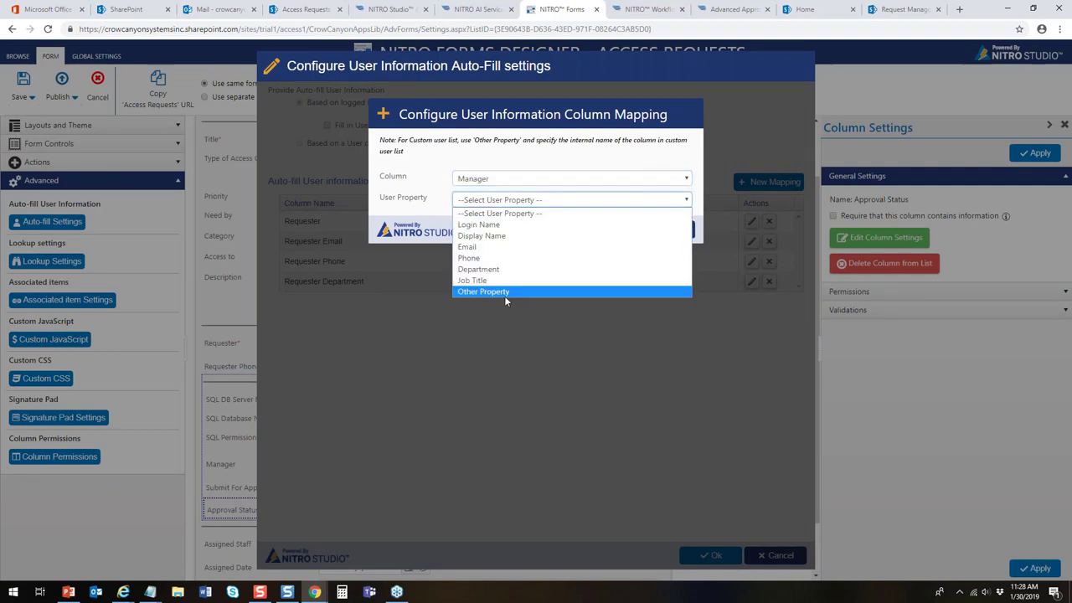
{"action": "left_click", "coordinate": [500, 291]}
{"action": "left_click", "coordinate": [522, 221]}
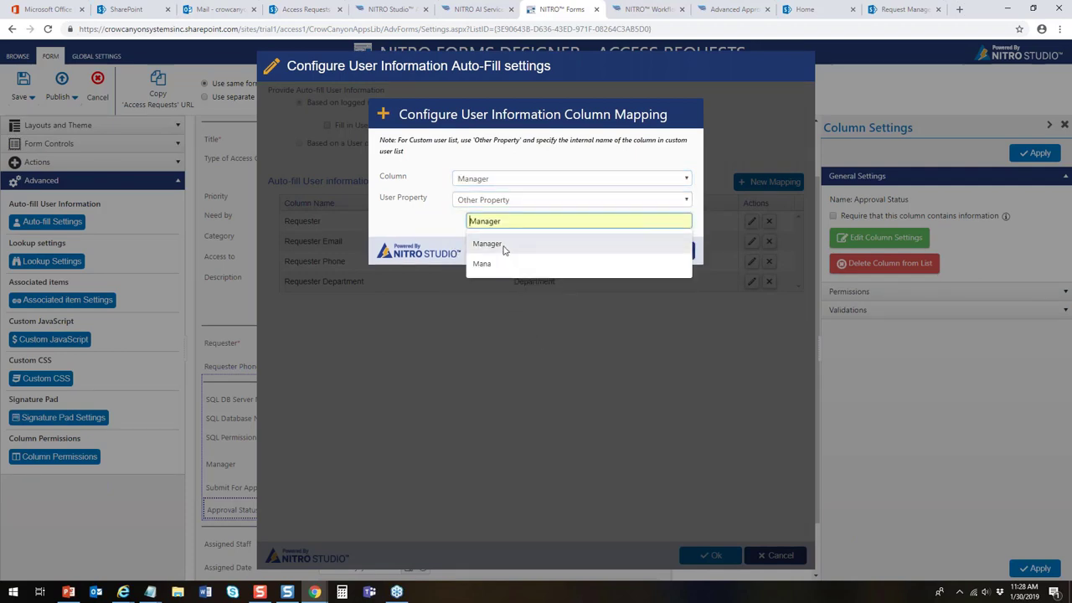
{"action": "left_click", "coordinate": [502, 244]}
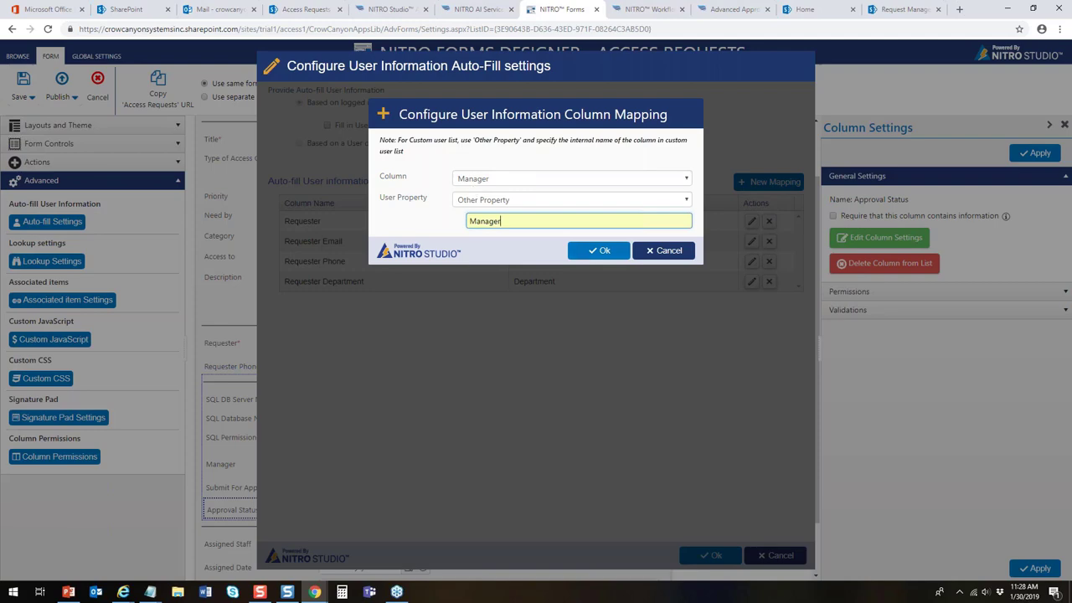
{"action": "left_click", "coordinate": [621, 257]}
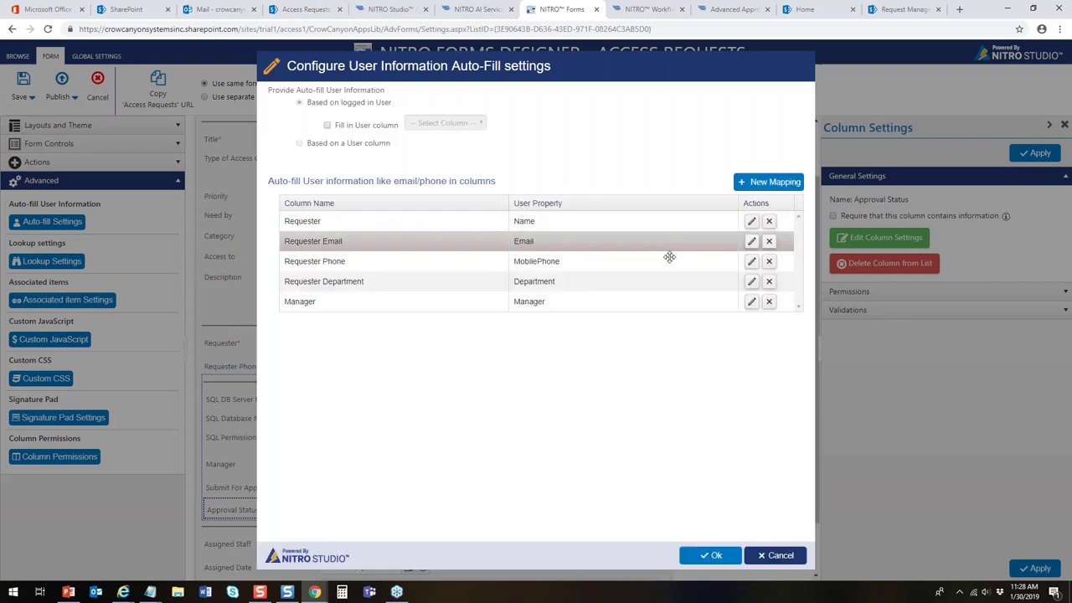
{"action": "left_click", "coordinate": [723, 559]}
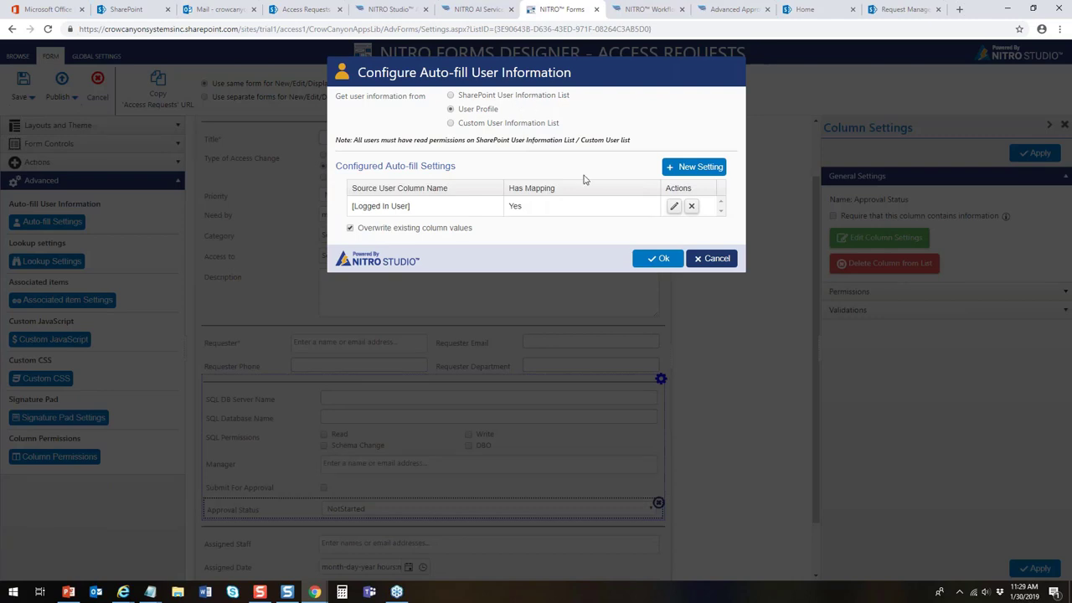
{"action": "left_click", "coordinate": [660, 260]}
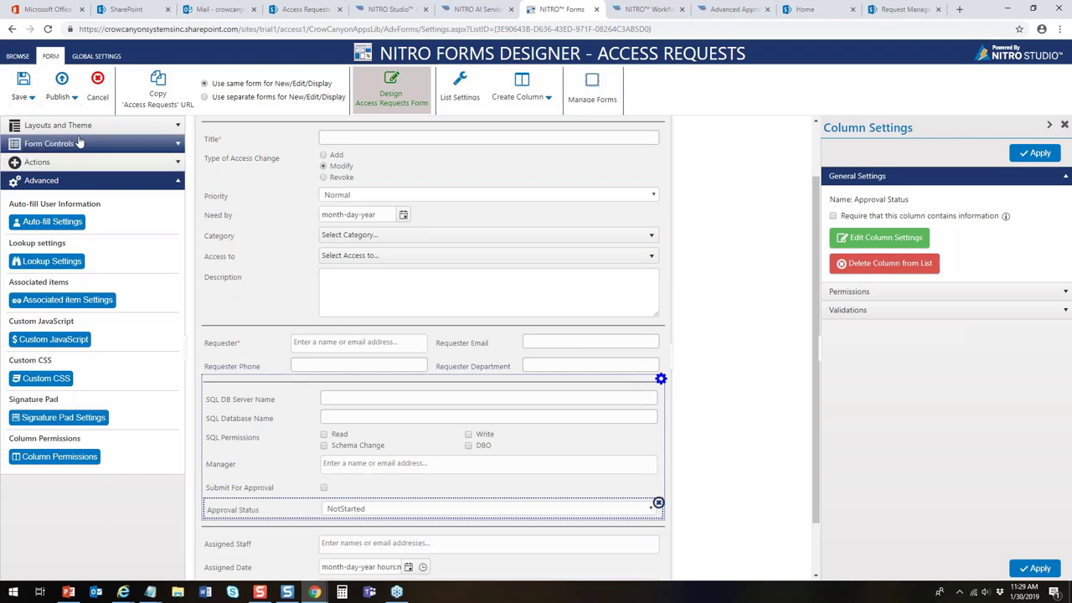
Publish the form settings and open a new item form in the Access Requests list
{"action": "left_click", "coordinate": [61, 94]}
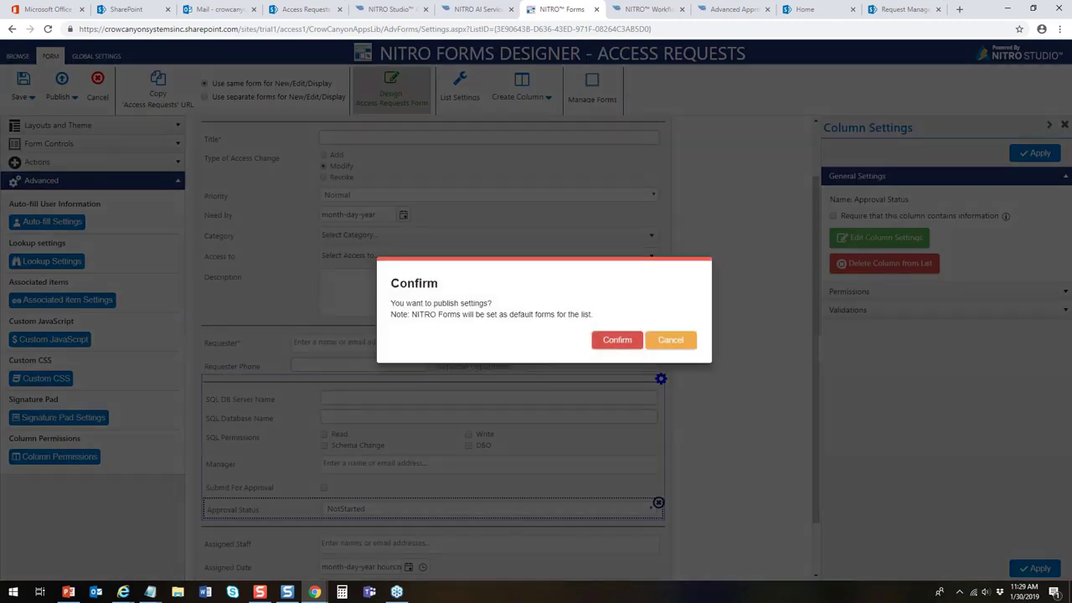
{"action": "left_click", "coordinate": [612, 344]}
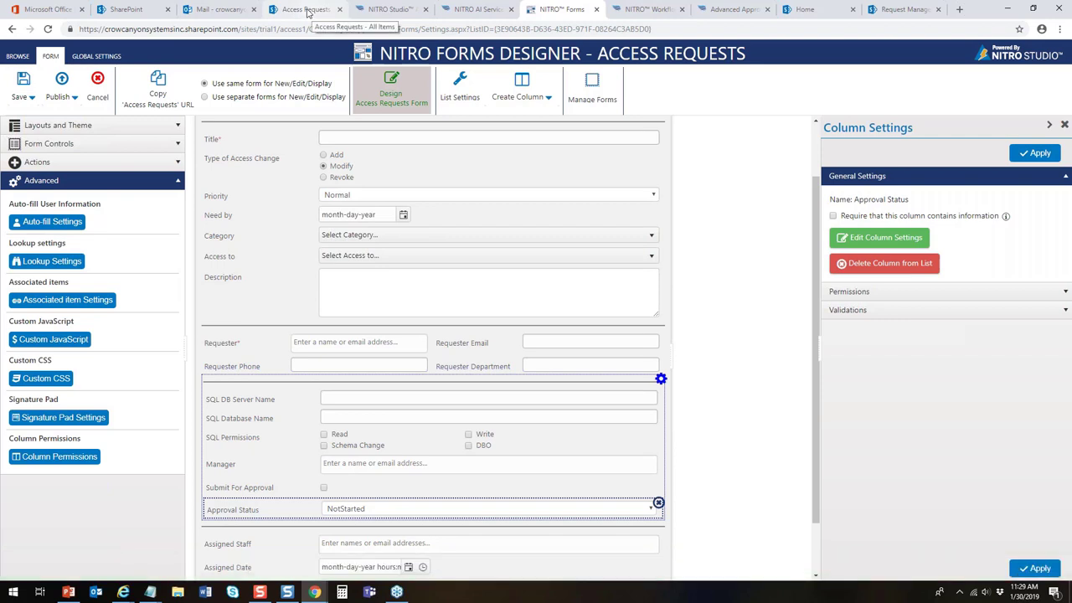
{"action": "left_click", "coordinate": [307, 10]}
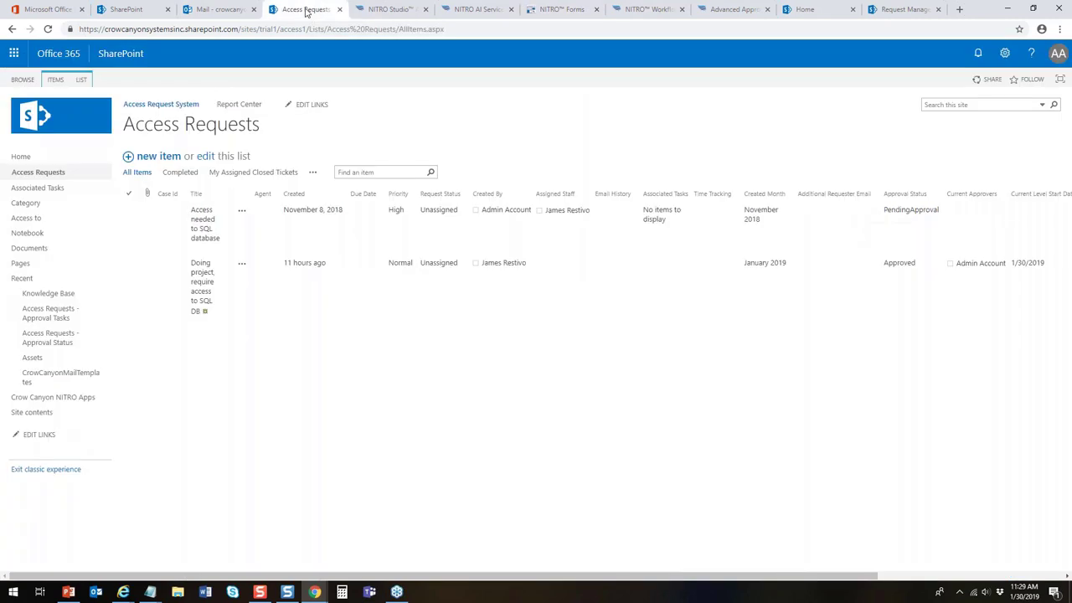
{"action": "left_click", "coordinate": [159, 156]}
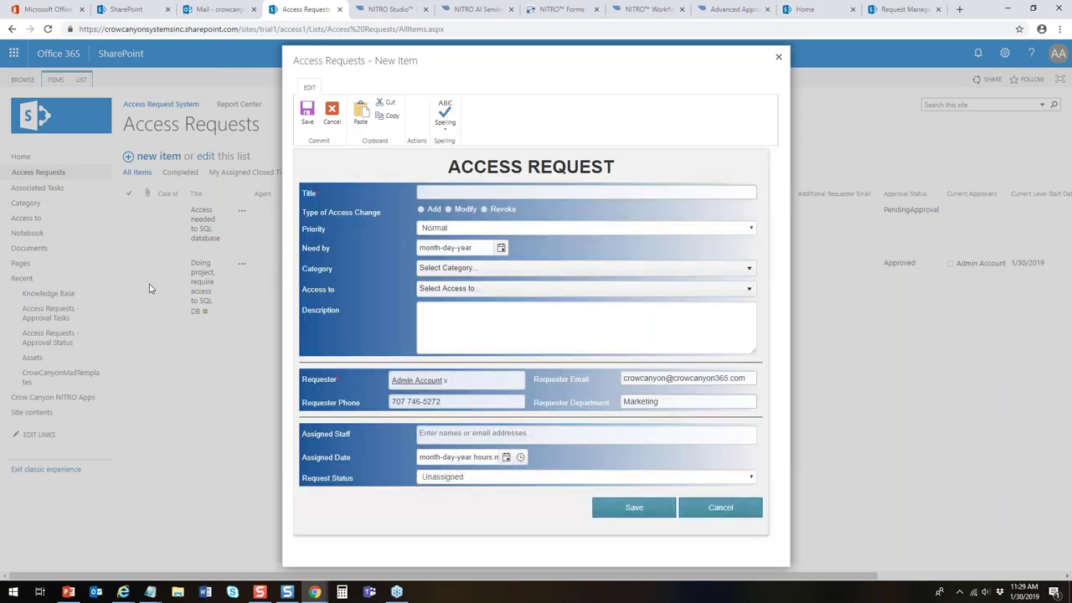
Choose category Database and access to SQL in the new item, review its manager and approval fields, and close the item
{"action": "left_click", "coordinate": [459, 269]}
{"action": "left_click", "coordinate": [438, 331]}
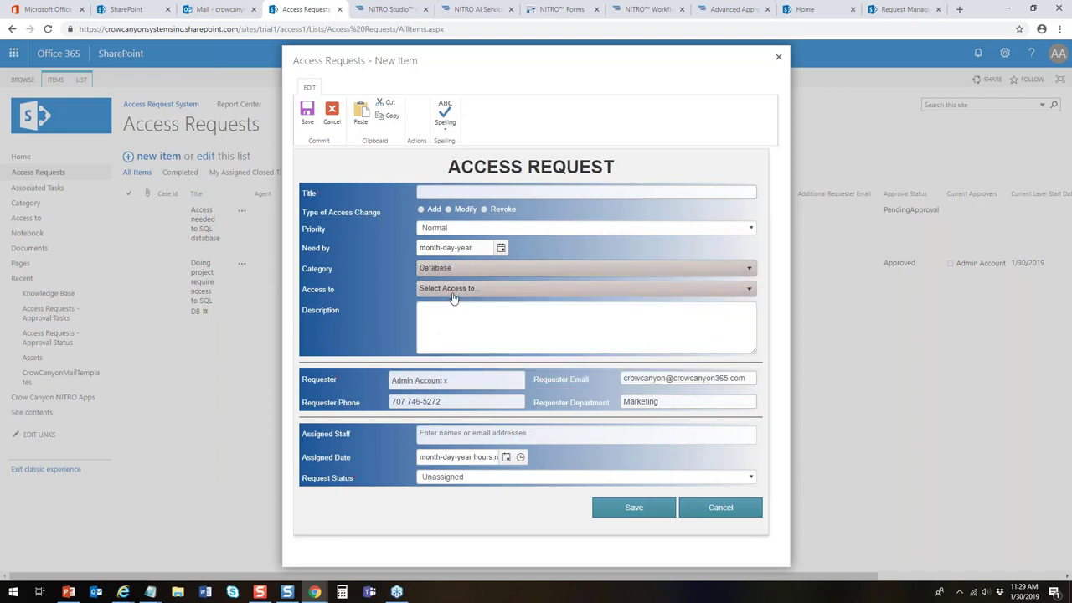
{"action": "left_click", "coordinate": [455, 290]}
{"action": "left_click", "coordinate": [428, 367]}
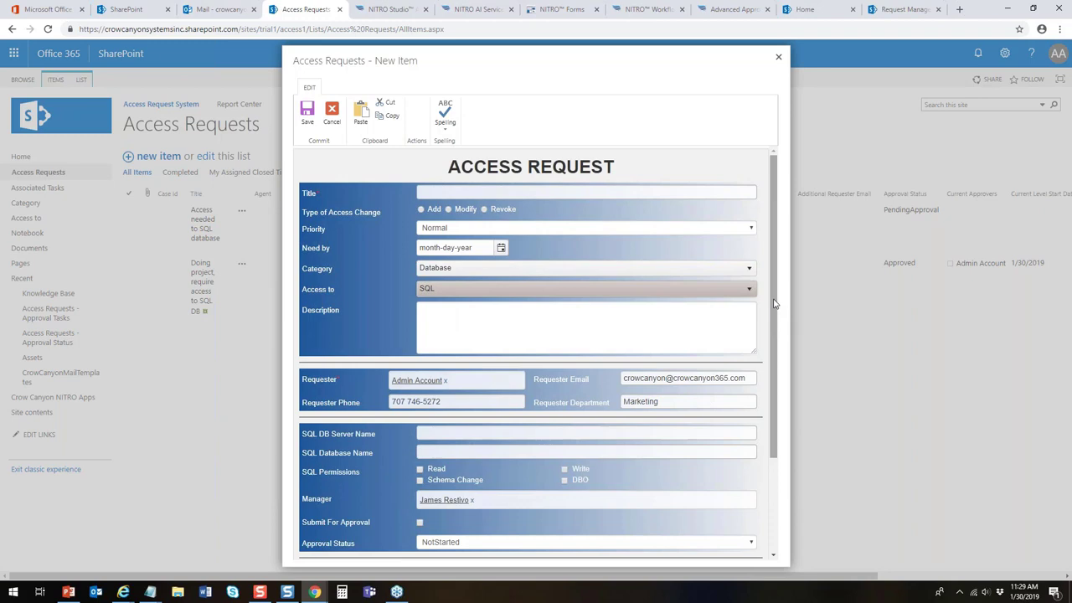
{"action": "left_click_drag", "start_coordinate": [774, 304], "coordinate": [774, 360]}
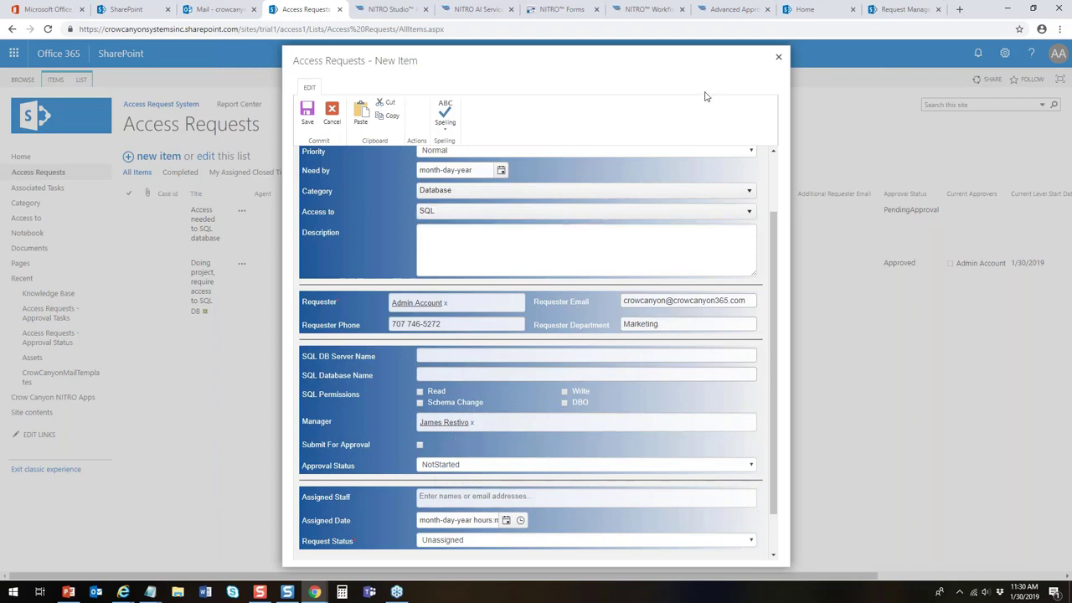
{"action": "left_click", "coordinate": [779, 61]}
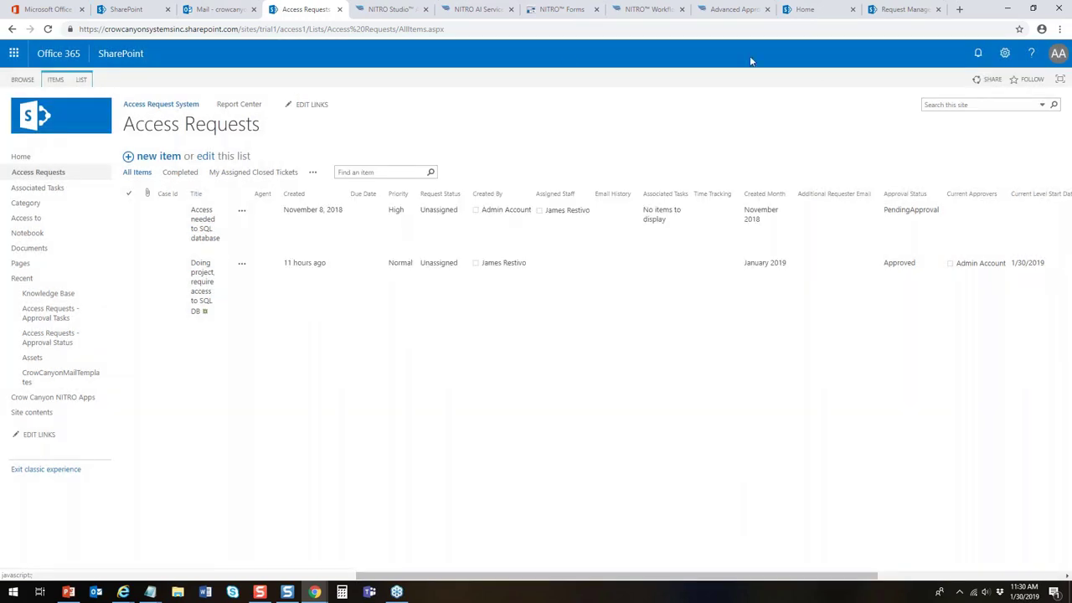
Return to the form designer, add a Submit Action below Approval Status, and remove the Submit For Approval column from the SQL section
{"action": "left_click", "coordinate": [556, 10]}
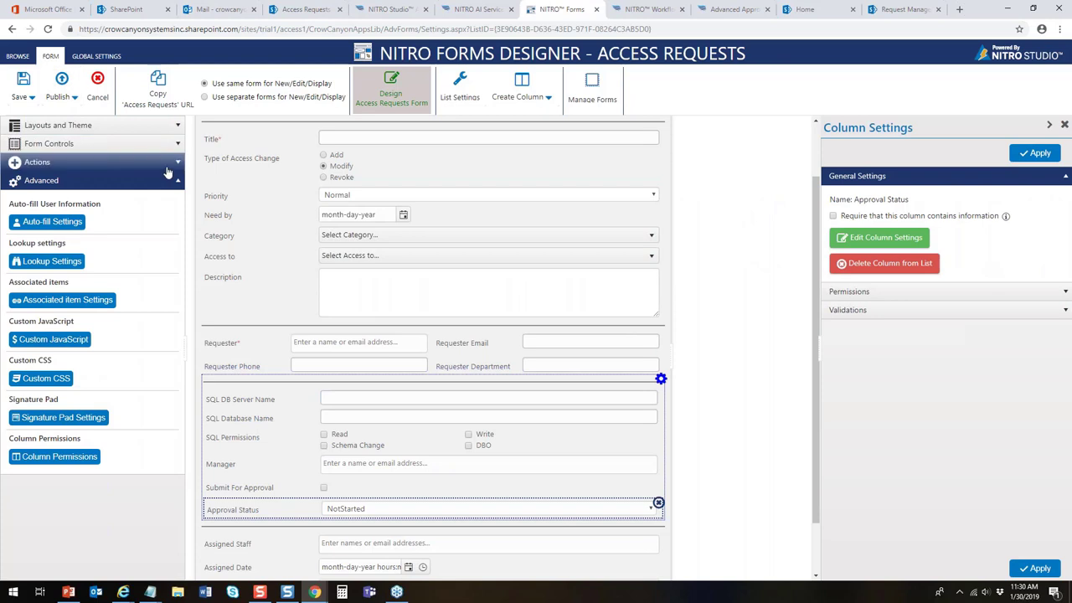
{"action": "left_click", "coordinate": [176, 166]}
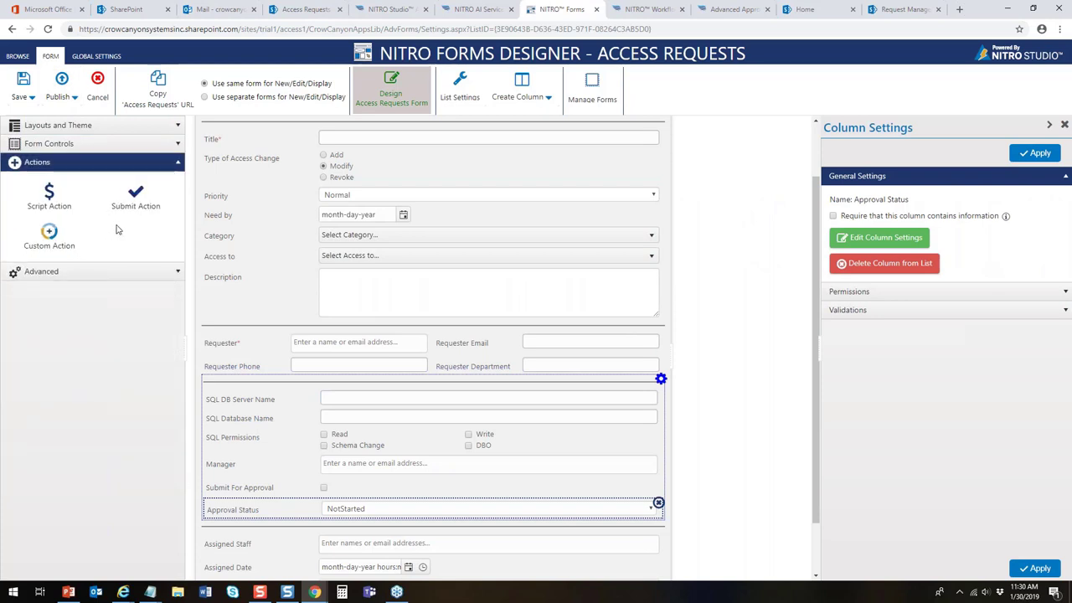
{"action": "left_click_drag", "start_coordinate": [136, 204], "coordinate": [394, 542]}
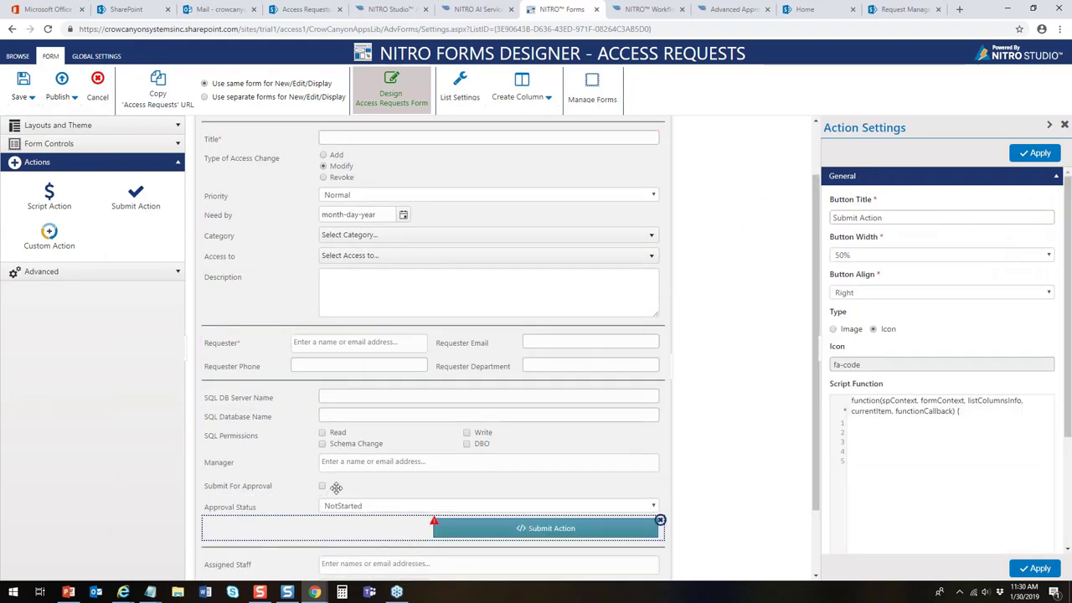
{"action": "left_click", "coordinate": [382, 483]}
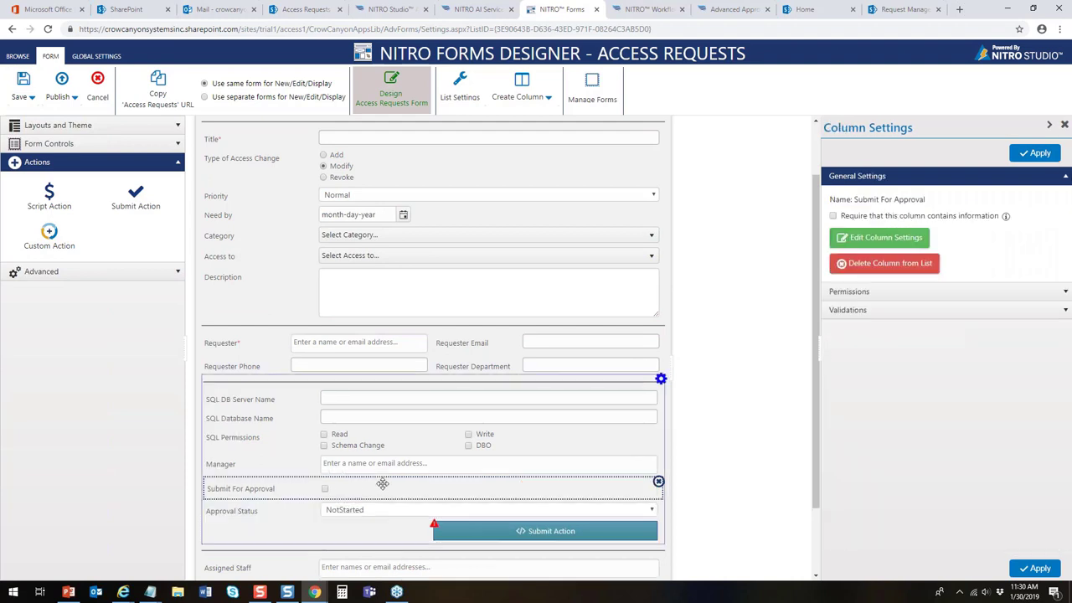
{"action": "left_click", "coordinate": [658, 484]}
Set the submit action's button title to Submit For Approval and its width to 30%, and apply the settings
{"action": "left_click", "coordinate": [624, 511]}
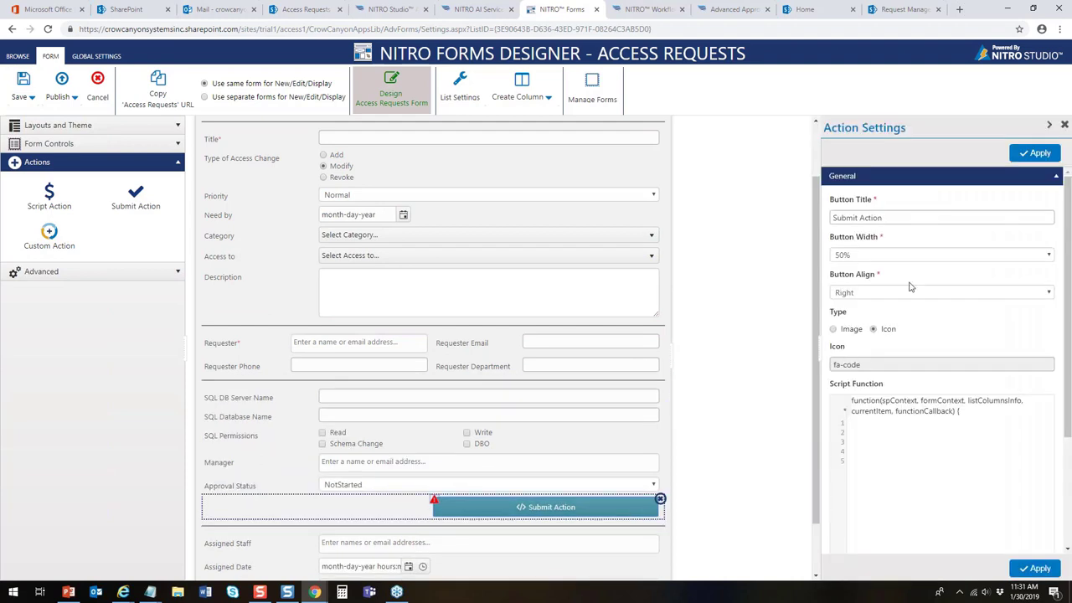
{"action": "left_click", "coordinate": [873, 218]}
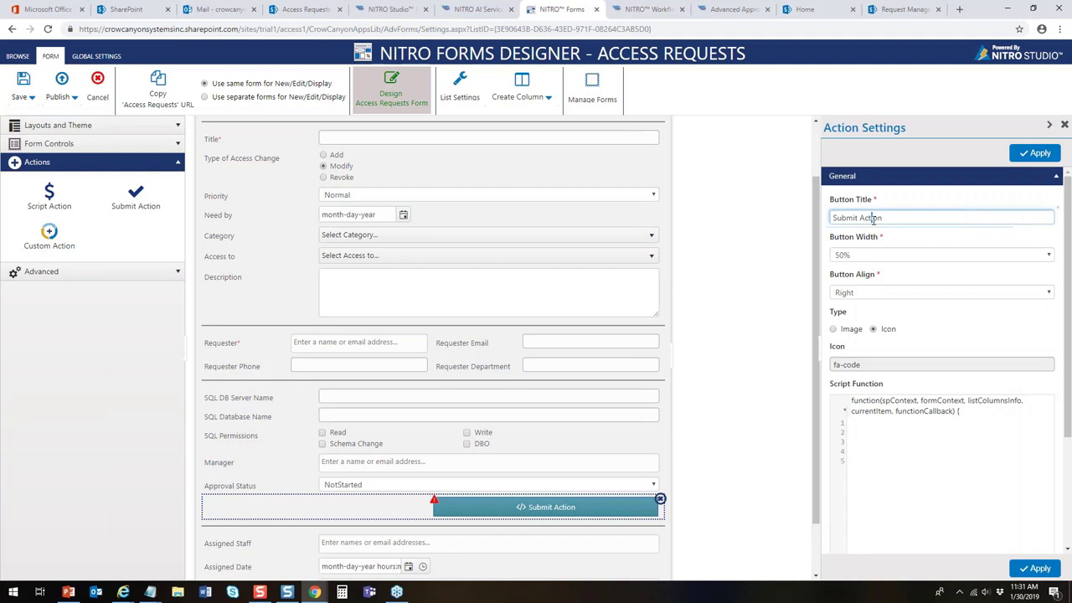
{"action": "key", "text": "ctrl+a"}
{"action": "type", "text": "Submit For Appro"}
{"action": "left_click", "coordinate": [922, 256]}
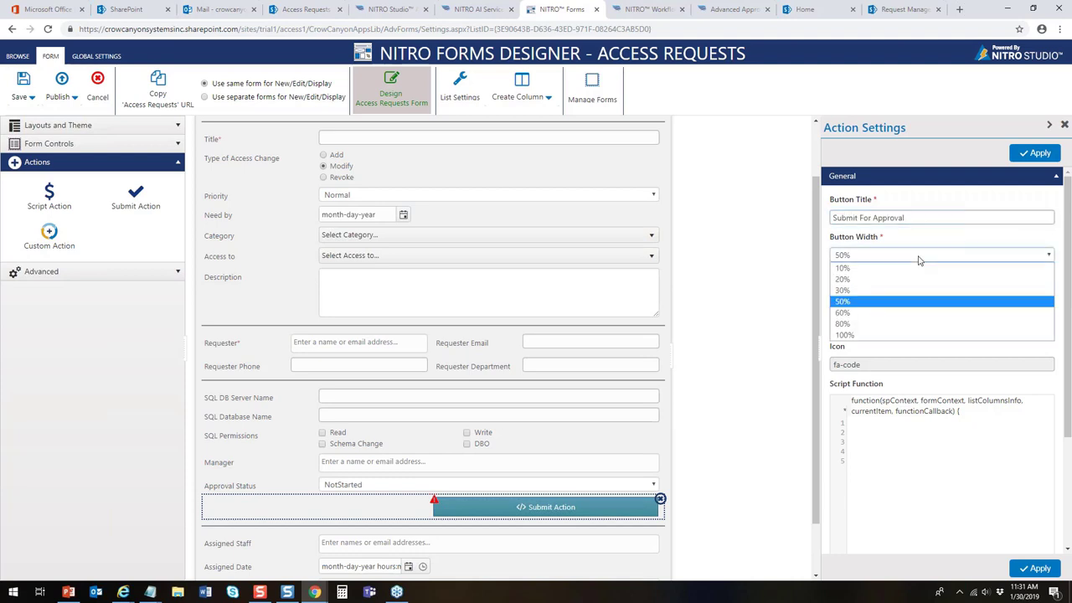
{"action": "left_click", "coordinate": [878, 290]}
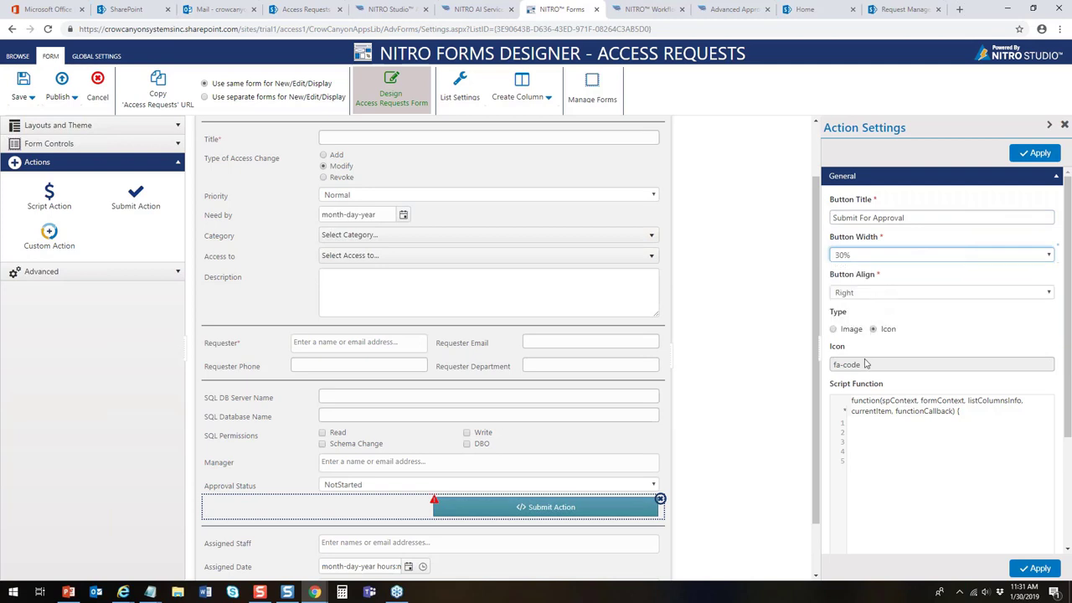
{"action": "left_click", "coordinate": [1031, 154]}
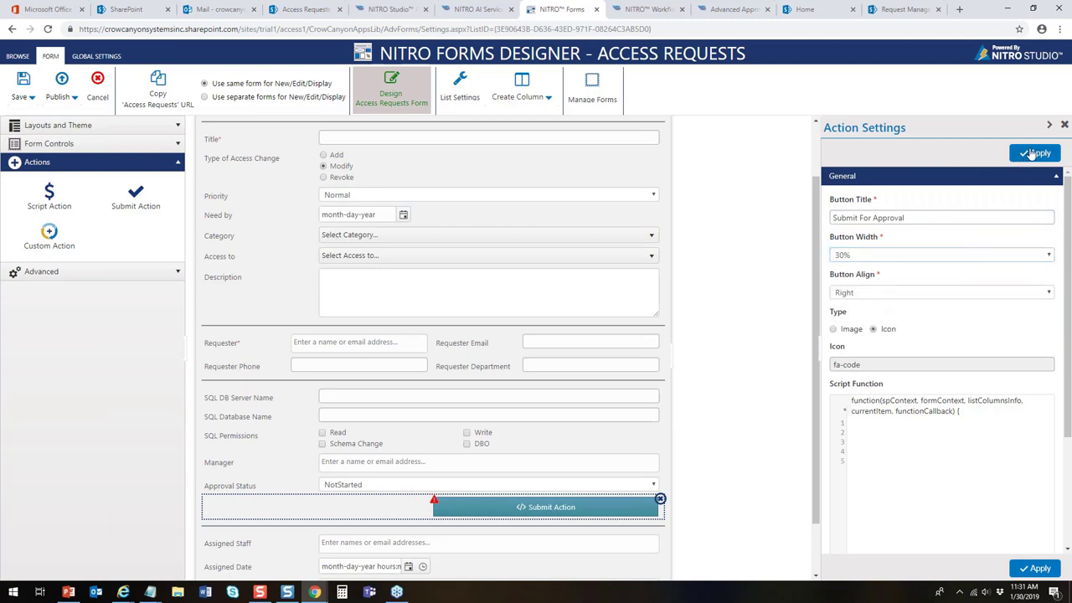
Insert the prepared setColumnControlValueByName and functionCallback script into the action's script function, remove the extra blank line, and apply the settings
{"action": "left_click", "coordinate": [858, 568]}
{"action": "scroll", "coordinate": [1067, 361], "scroll_direction": "down", "scroll_amount": 1}
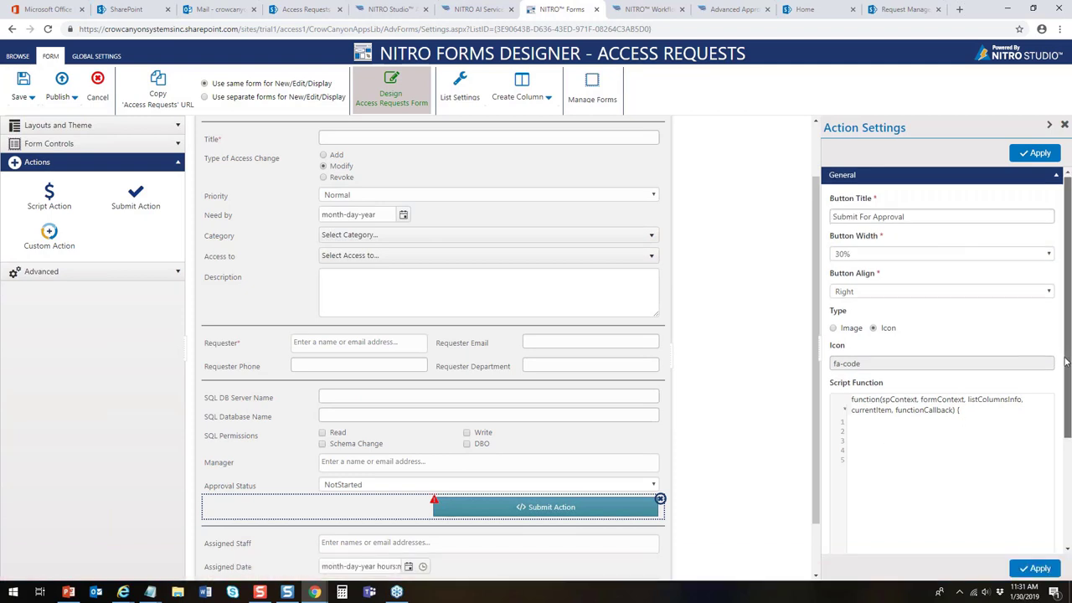
{"action": "scroll", "coordinate": [1066, 362], "scroll_direction": "down", "scroll_amount": 3}
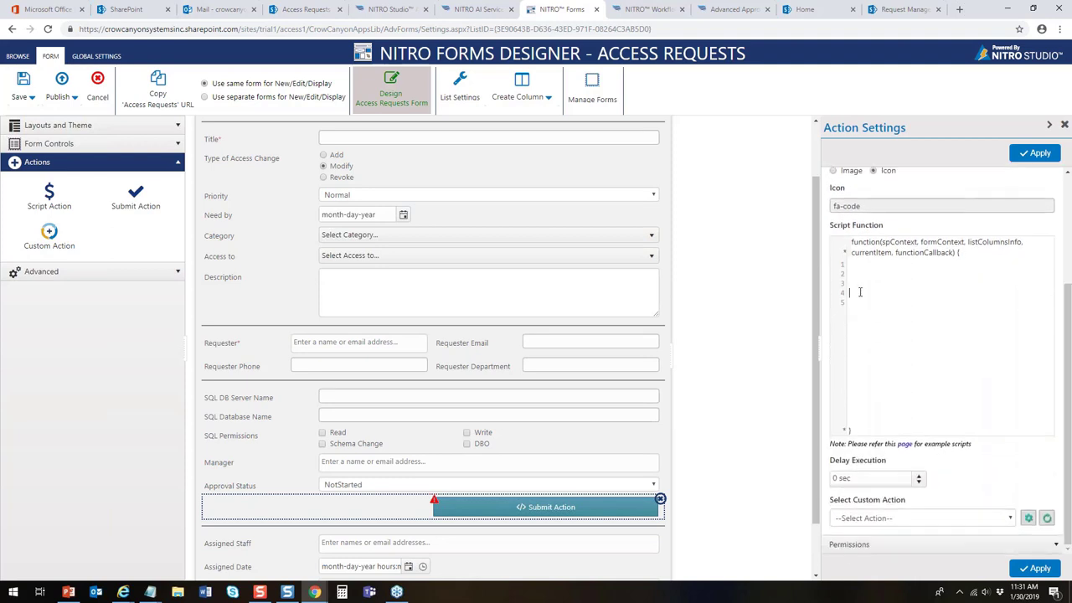
{"action": "left_click", "coordinate": [899, 524]}
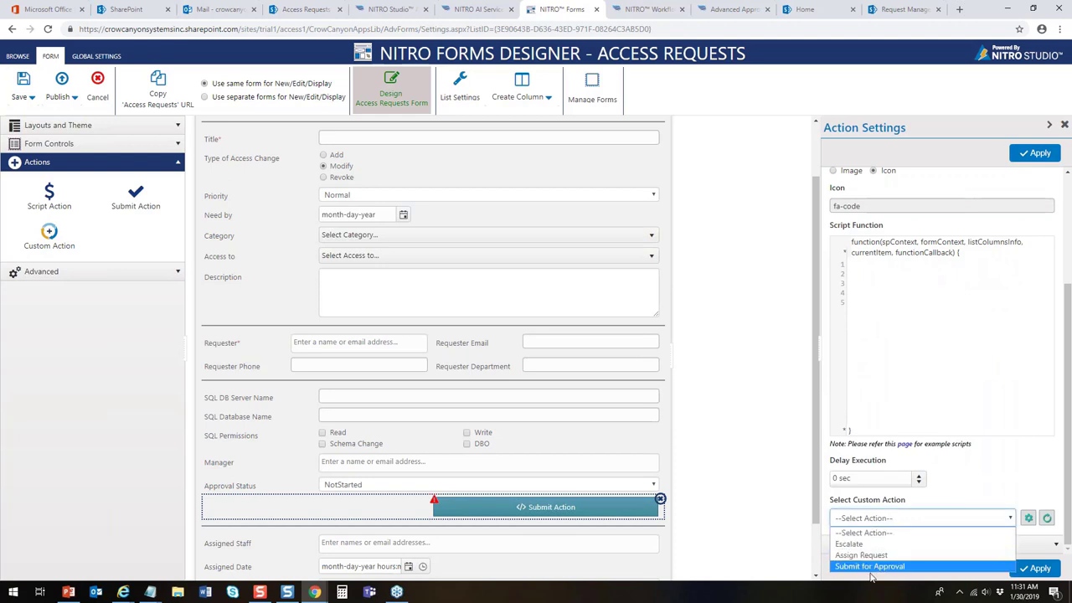
{"action": "left_click", "coordinate": [979, 480]}
{"action": "left_click", "coordinate": [976, 280]}
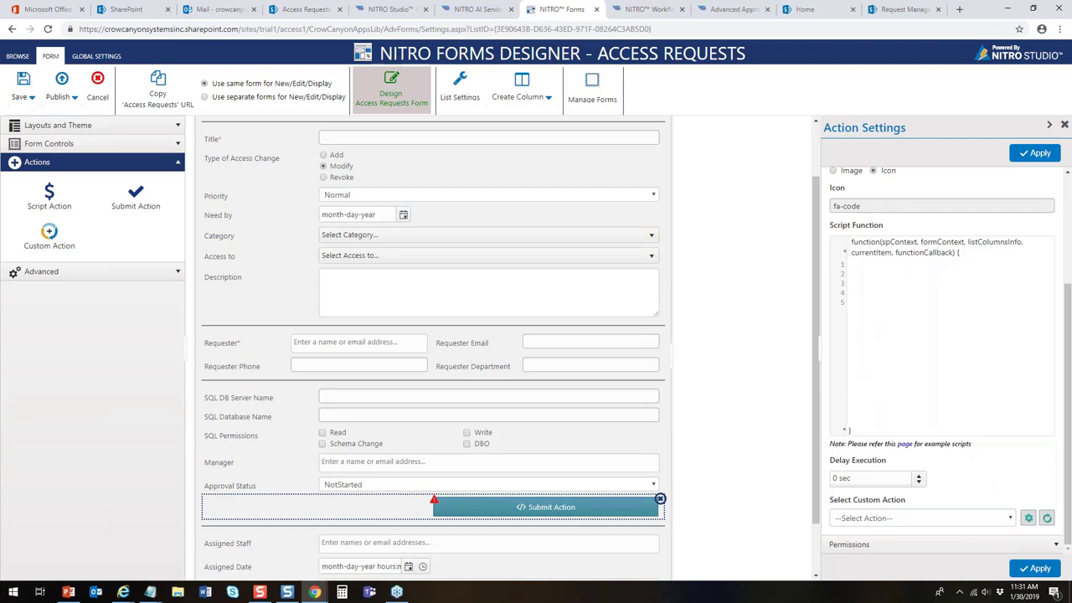
{"action": "left_click", "coordinate": [150, 592]}
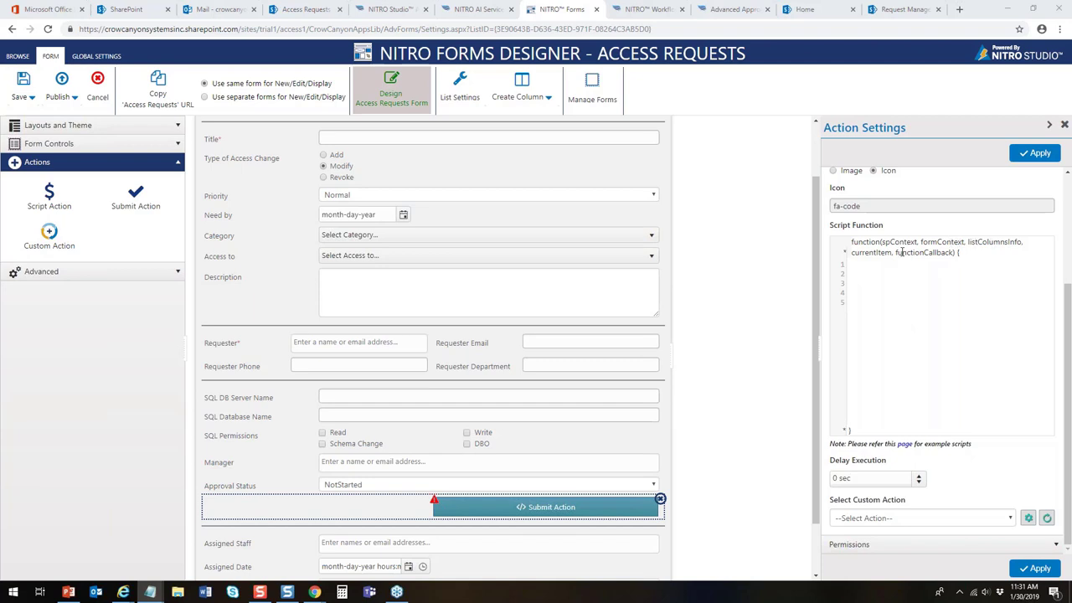
{"action": "left_click", "coordinate": [868, 274]}
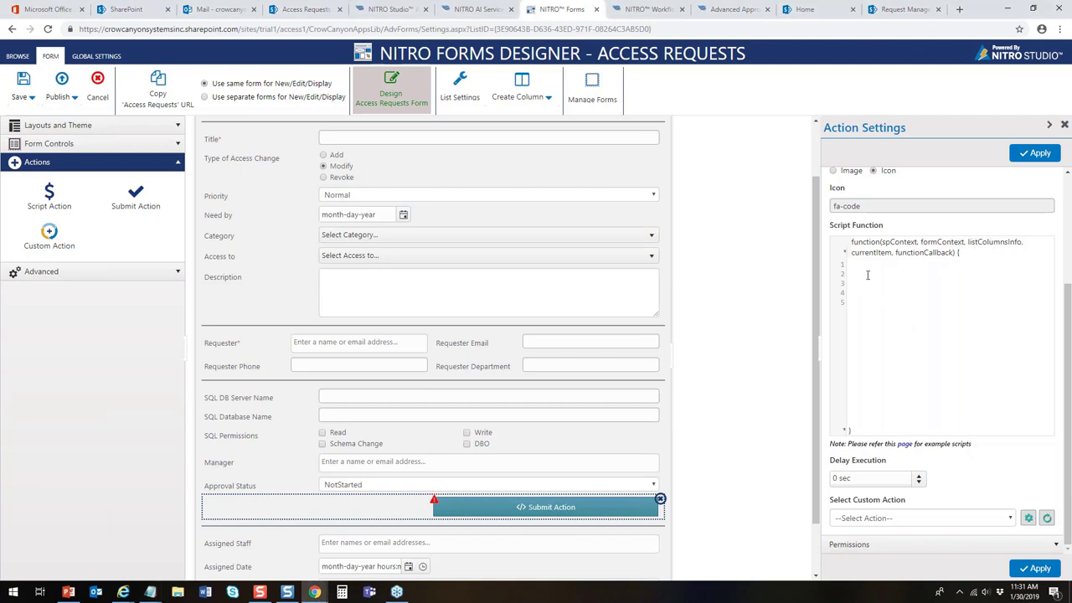
{"action": "key", "text": "ctrl+v"}
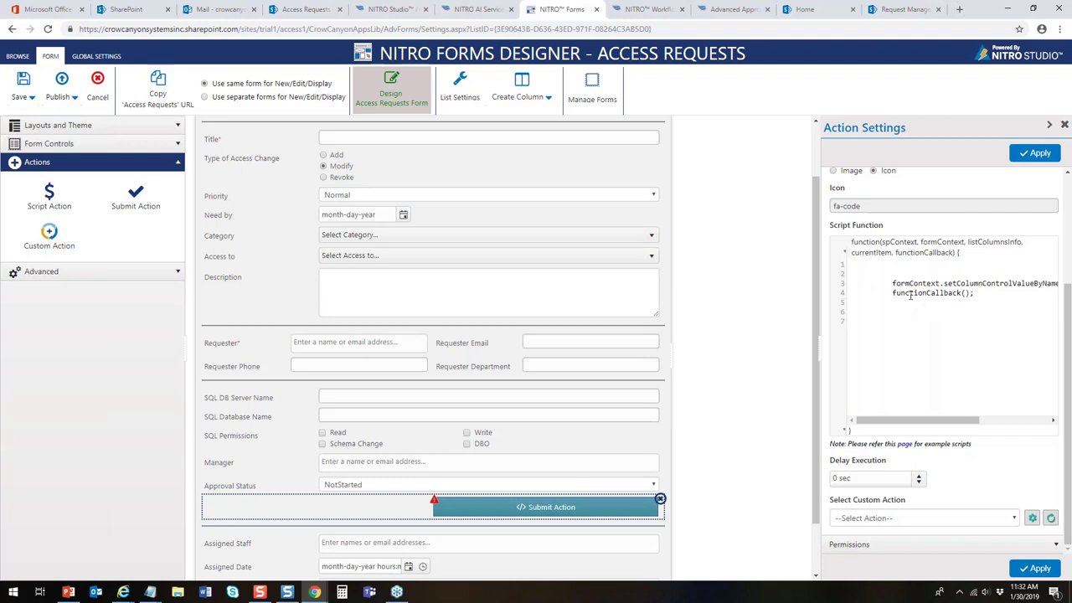
{"action": "left_click", "coordinate": [871, 274]}
{"action": "key", "text": "Delete"}
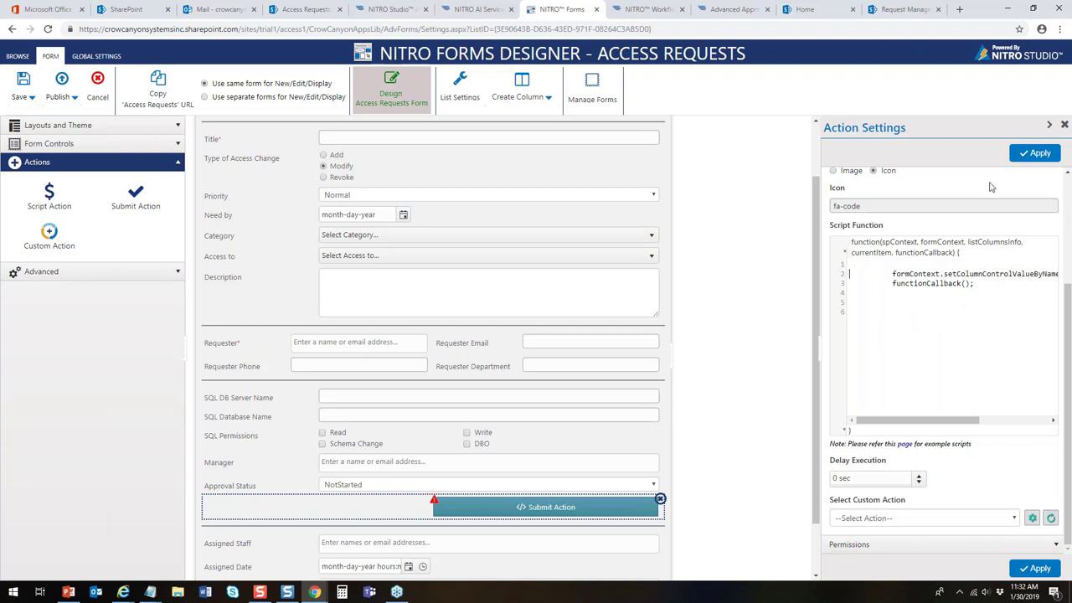
{"action": "left_click", "coordinate": [1035, 156]}
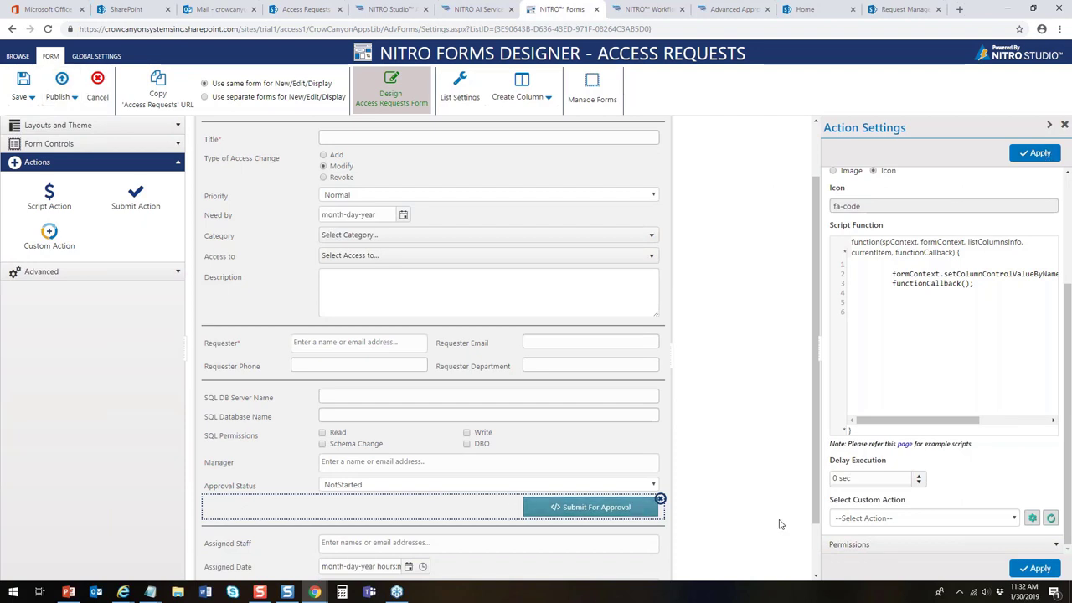
Add a permission named Show Button that shows the Submit For Approval button to everyone when Approval Status equals NotStarted
{"action": "left_click", "coordinate": [1058, 546]}
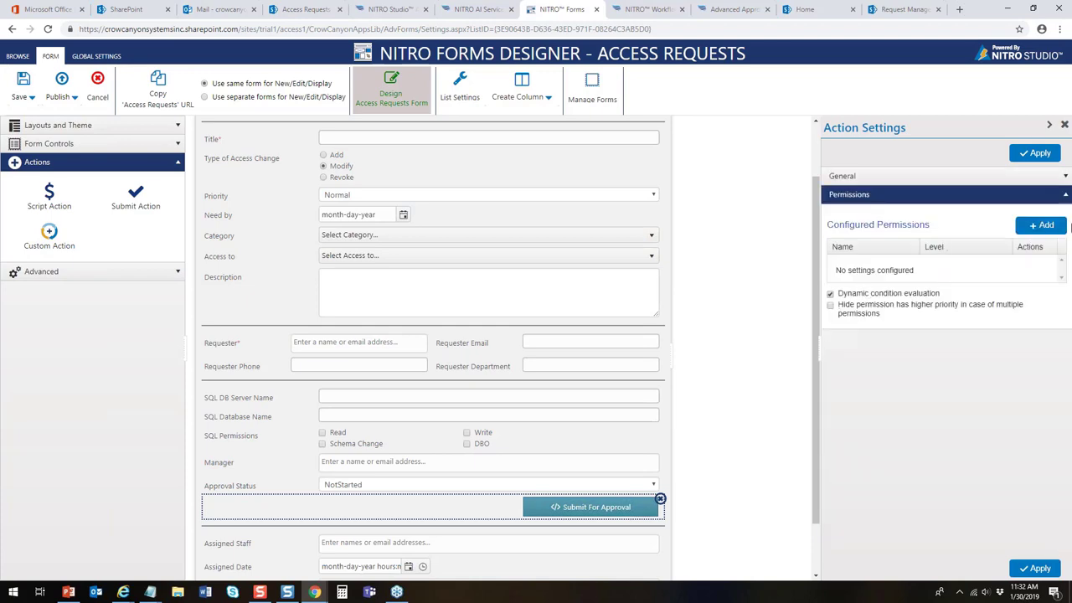
{"action": "left_click", "coordinate": [1046, 226]}
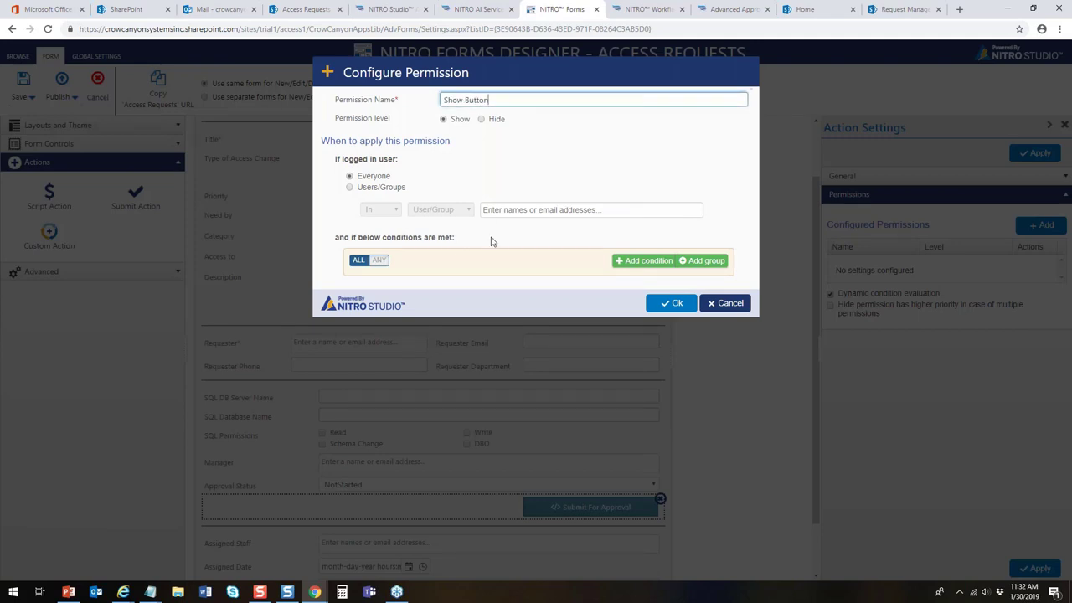
{"action": "left_click", "coordinate": [637, 262]}
{"action": "left_click", "coordinate": [463, 284]}
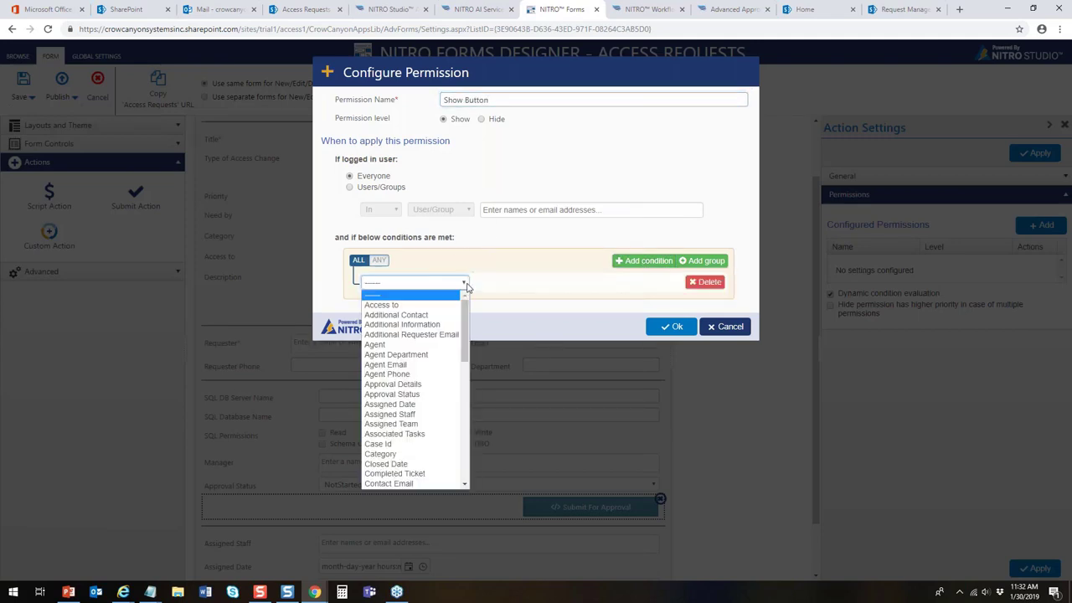
{"action": "left_click", "coordinate": [436, 395]}
{"action": "left_click", "coordinate": [568, 285]}
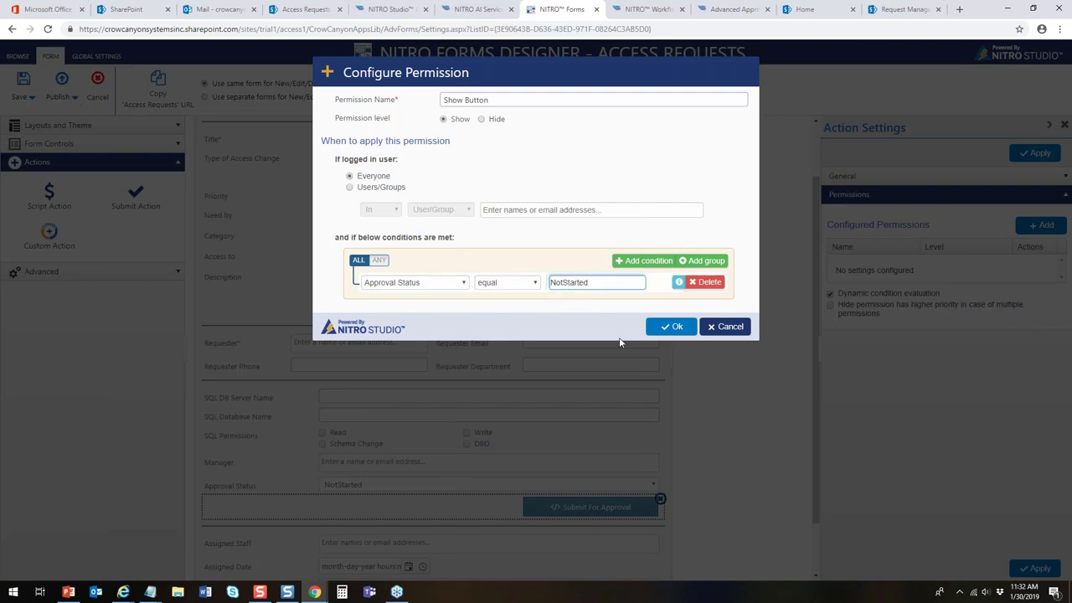
{"action": "left_click", "coordinate": [685, 327]}
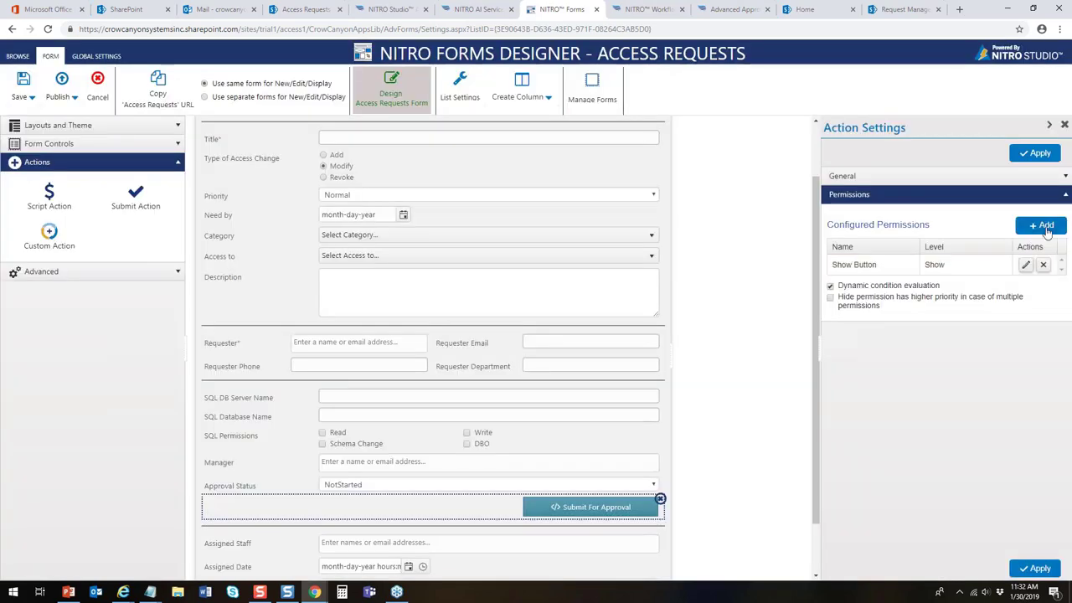
Add a permission named Hide Button that hides the Submit For Approval button from everyone when Approval Status is not equal to NotStarted
{"action": "left_click", "coordinate": [1043, 224]}
{"action": "left_click", "coordinate": [463, 98]}
{"action": "left_click", "coordinate": [482, 119]}
{"action": "left_click", "coordinate": [458, 101]}
{"action": "type", "text": "Hide Button"}
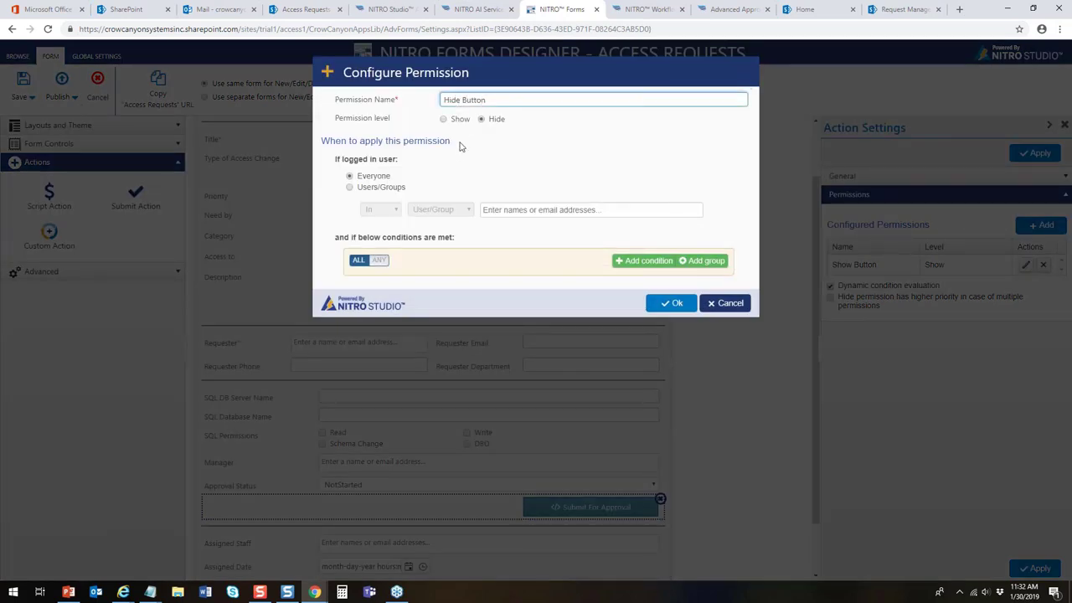
{"action": "left_click", "coordinate": [646, 262]}
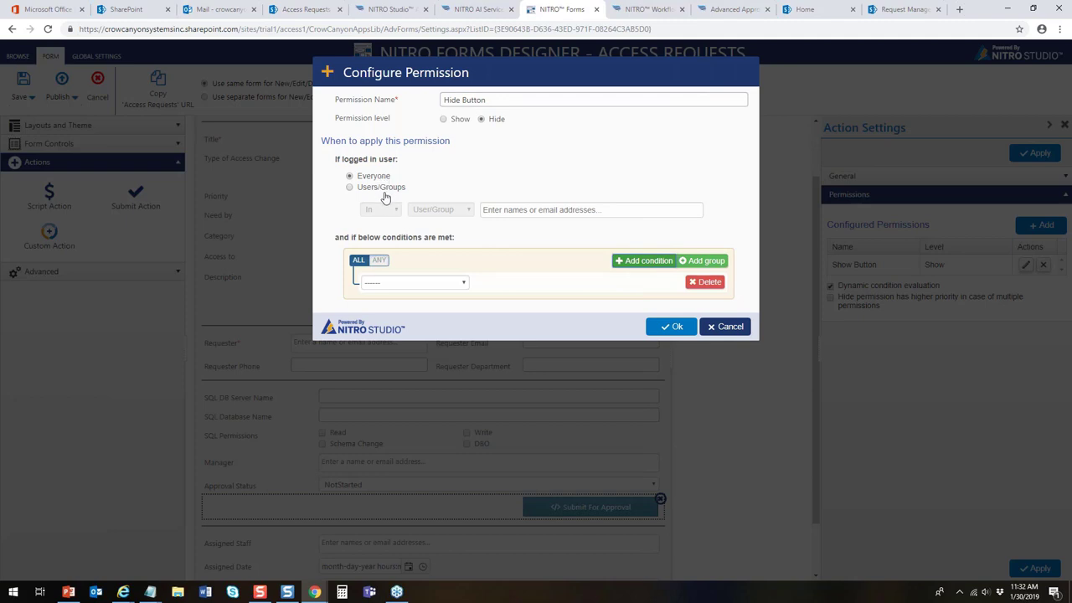
{"action": "left_click", "coordinate": [464, 286]}
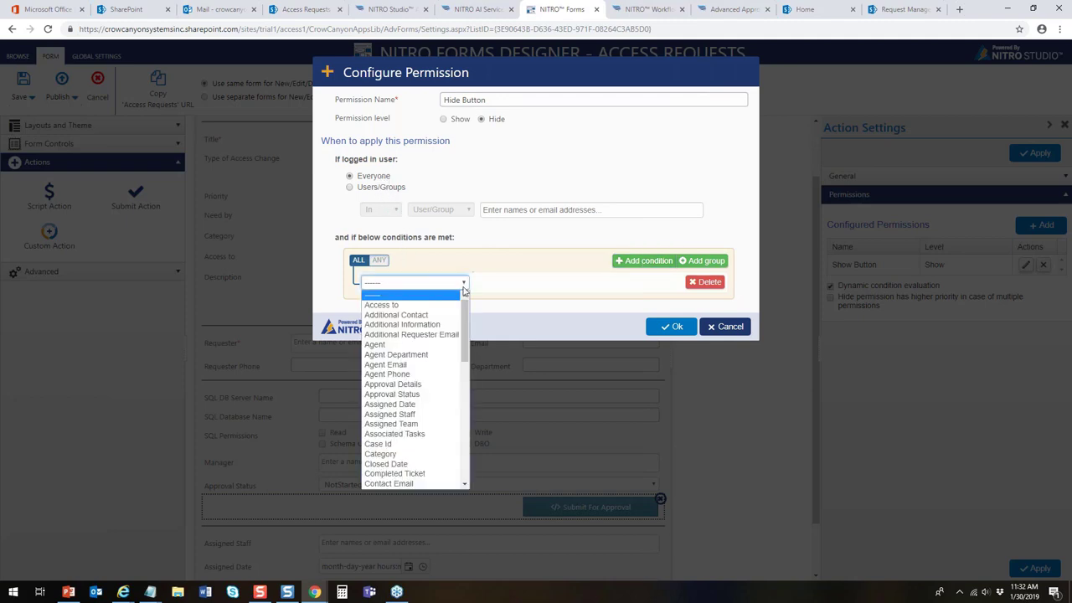
{"action": "left_click", "coordinate": [423, 395]}
{"action": "left_click", "coordinate": [533, 289]}
{"action": "left_click", "coordinate": [514, 305]}
{"action": "left_click", "coordinate": [564, 285]}
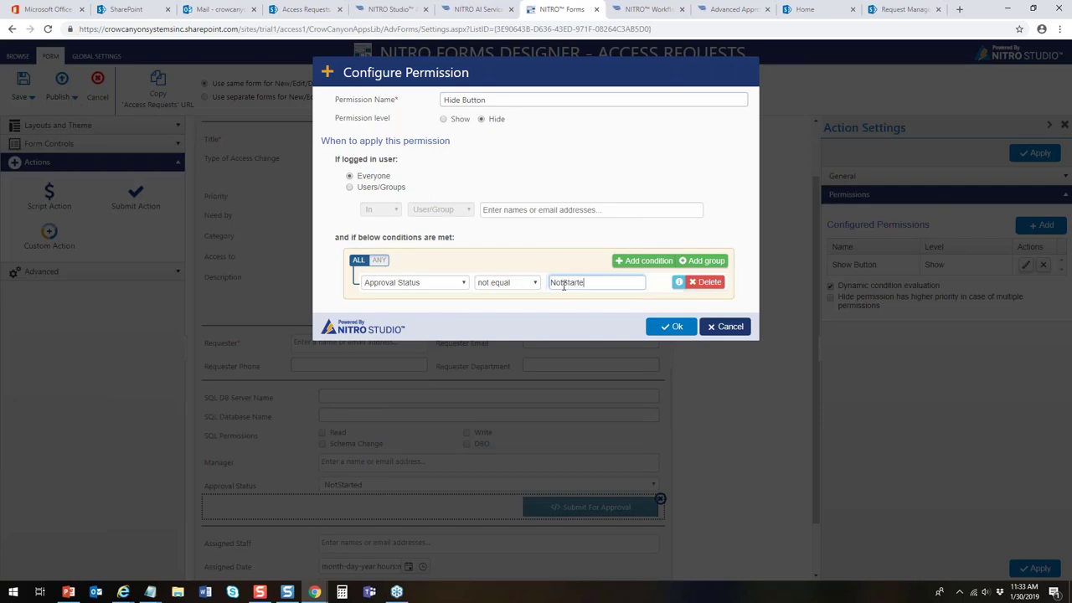
{"action": "left_click", "coordinate": [671, 327]}
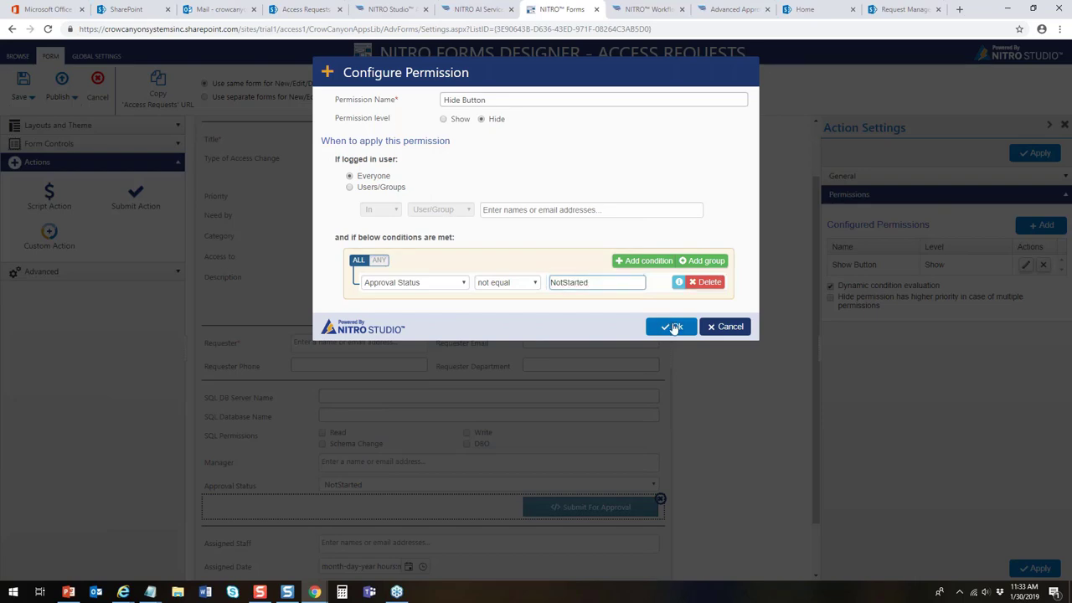
Apply the action settings and publish the Access Requests form, confirming NITRO Forms as the list's default forms
{"action": "left_click", "coordinate": [1037, 569]}
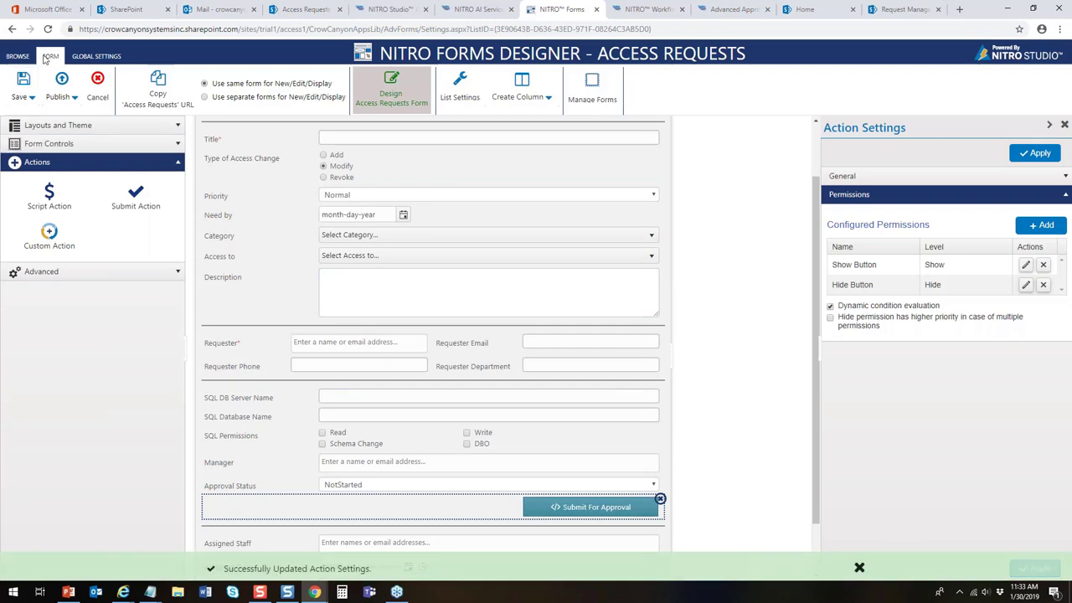
{"action": "left_click", "coordinate": [63, 80]}
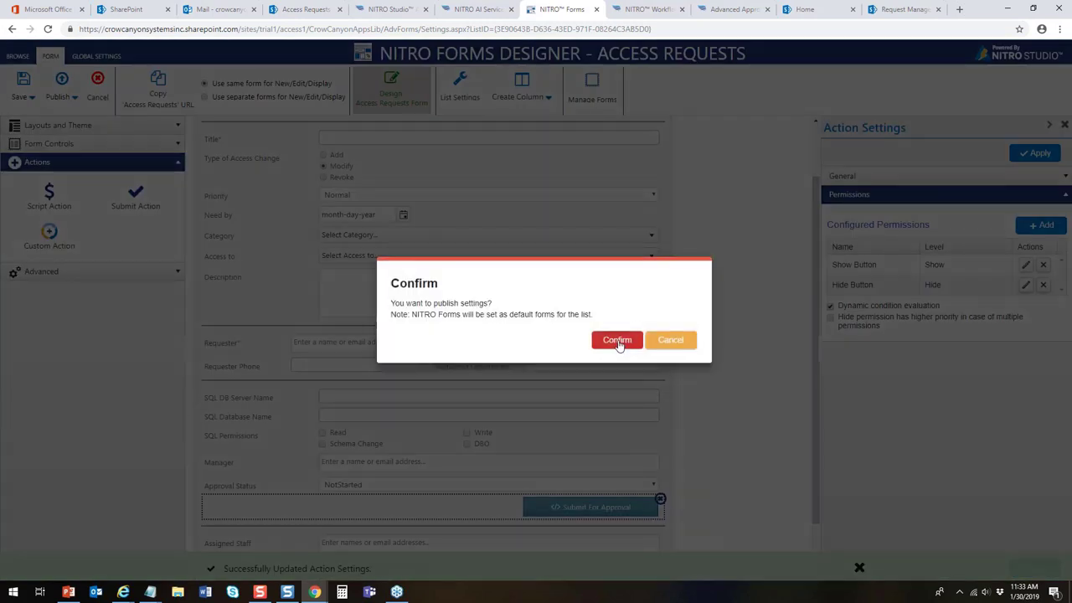
{"action": "left_click", "coordinate": [618, 340]}
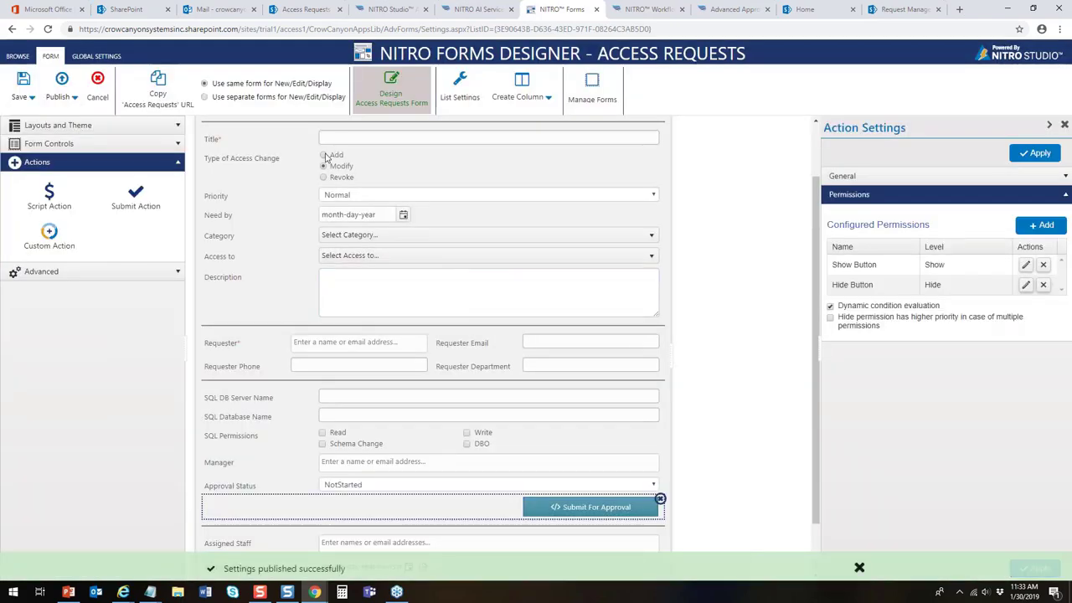
Switch to the Access Requests list, start a new request, and open the Category choices
{"action": "left_click", "coordinate": [308, 10]}
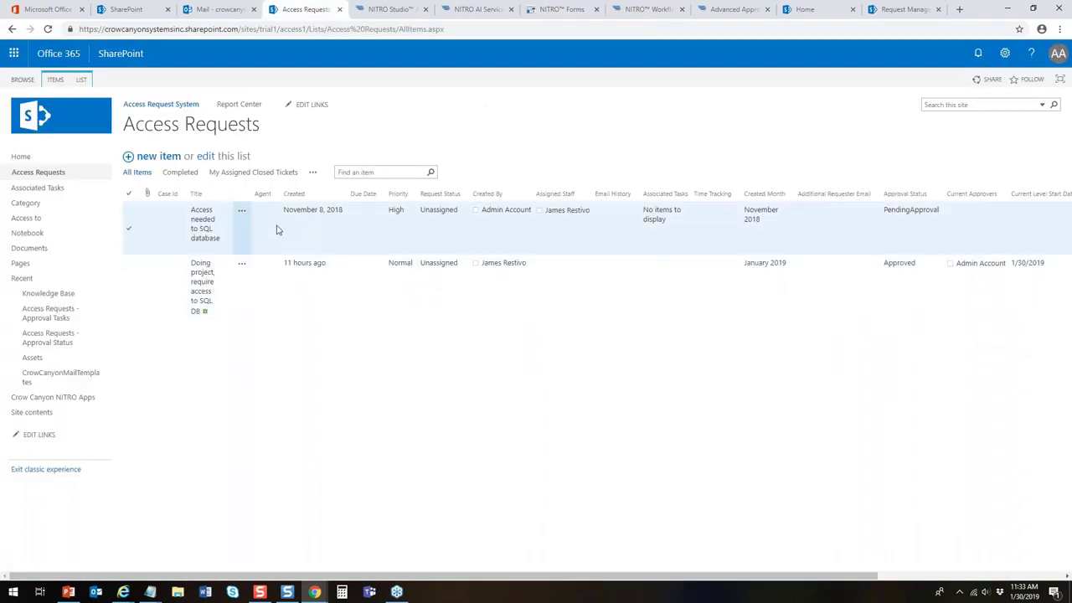
{"action": "left_click", "coordinate": [170, 159]}
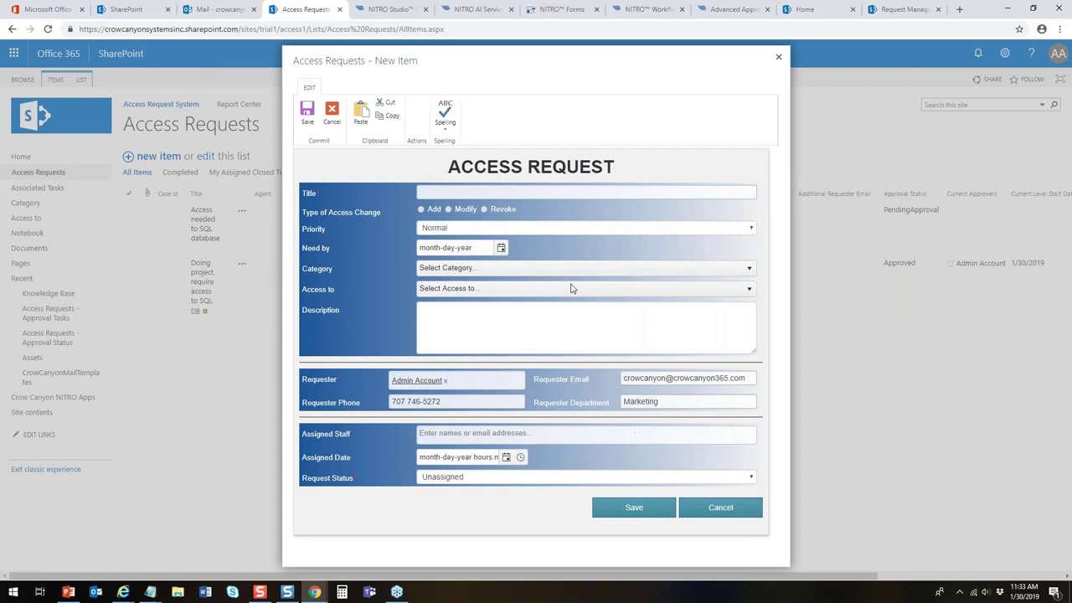
{"action": "left_click", "coordinate": [470, 270]}
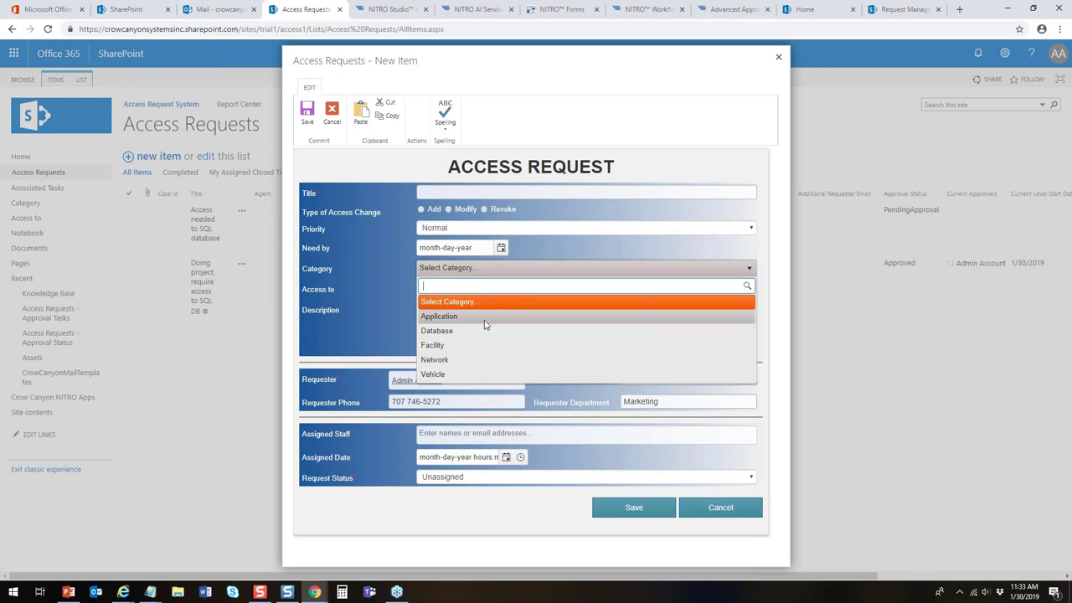
Set the new access request's category to Database and its access target to SQL, and review the resulting form
{"action": "left_click", "coordinate": [442, 331]}
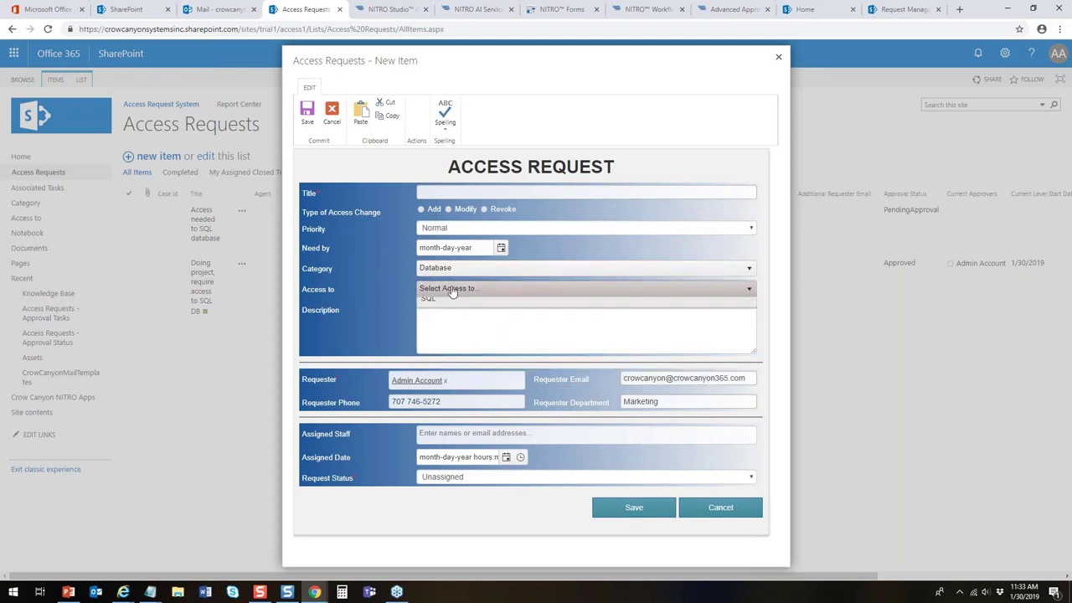
{"action": "left_click", "coordinate": [449, 289]}
{"action": "left_click", "coordinate": [429, 370]}
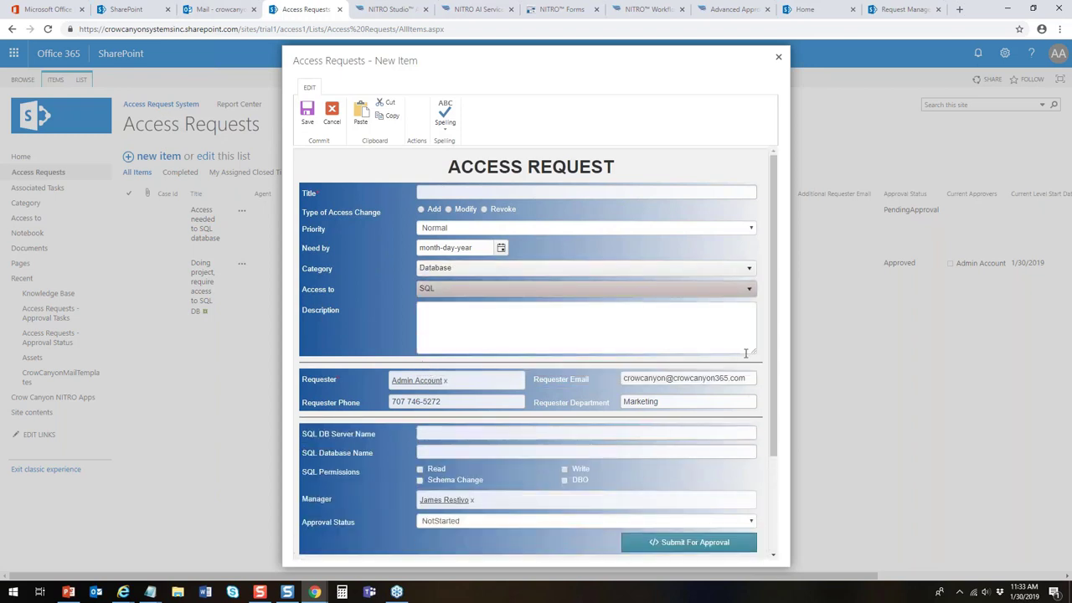
{"action": "left_click_drag", "start_coordinate": [775, 254], "coordinate": [796, 241]}
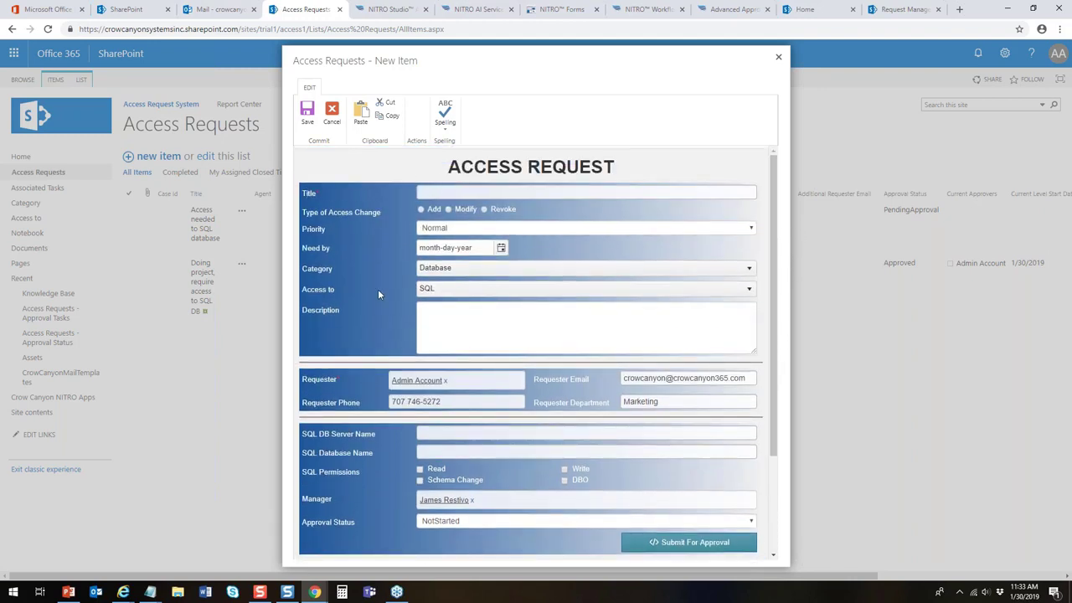
{"action": "left_click_drag", "start_coordinate": [773, 344], "coordinate": [620, 403]}
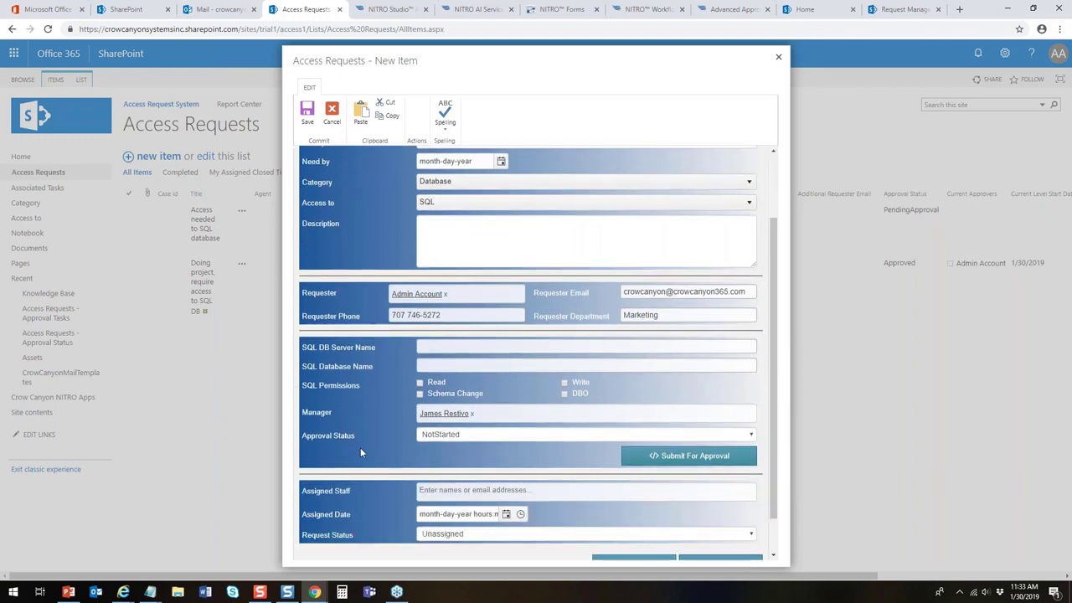
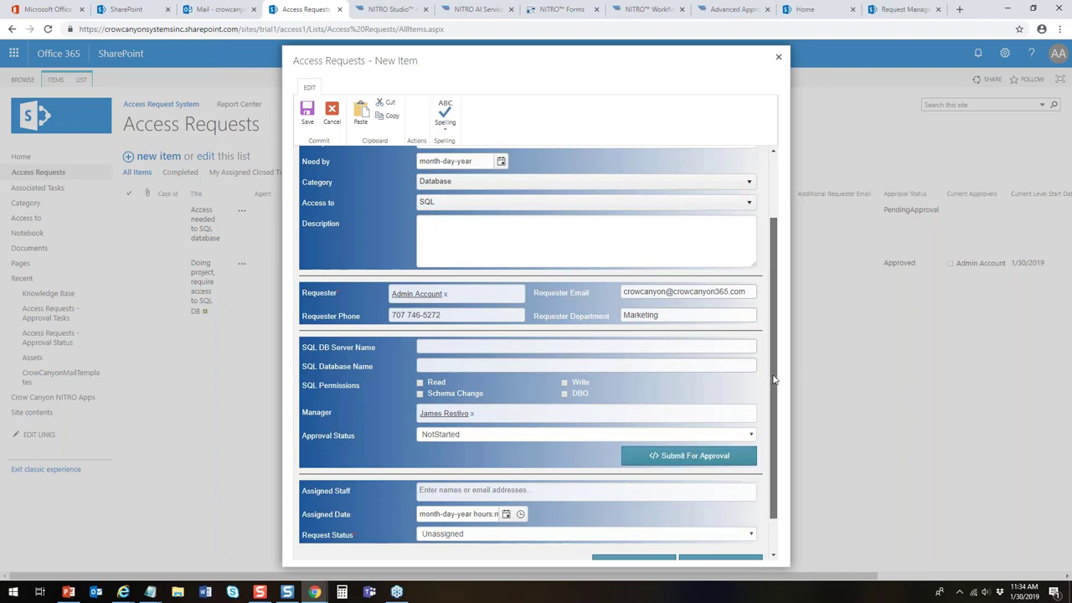
Title the request "Need access to SQL 1 for big project" and set the type of access change to Add
{"action": "scroll", "coordinate": [774, 378], "scroll_direction": "up", "scroll_amount": 2}
{"action": "left_click", "coordinate": [438, 192]}
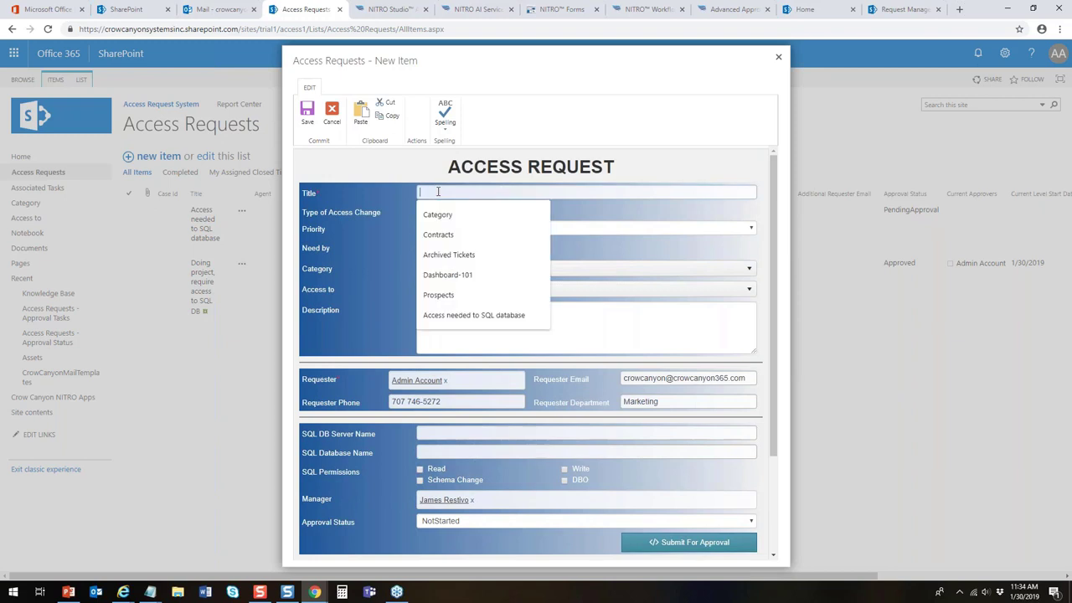
{"action": "type", "text": "Need access to SQL 1 for big pr"}
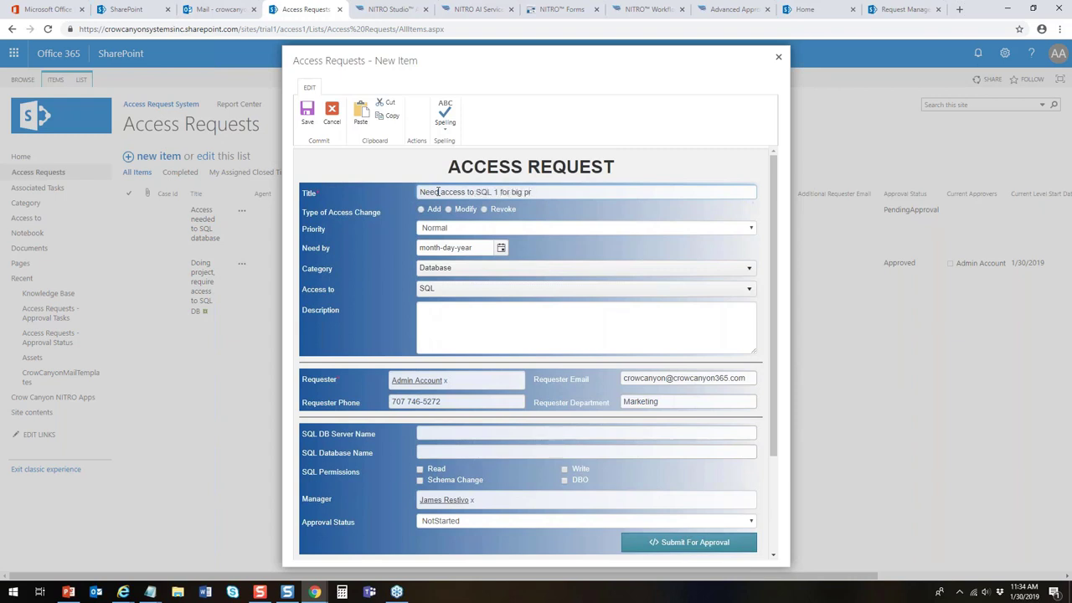
{"action": "left_click", "coordinate": [421, 210]}
Set the request's priority to High and its need-by date to 02-01-2019
{"action": "left_click", "coordinate": [453, 231]}
{"action": "left_click", "coordinate": [444, 247]}
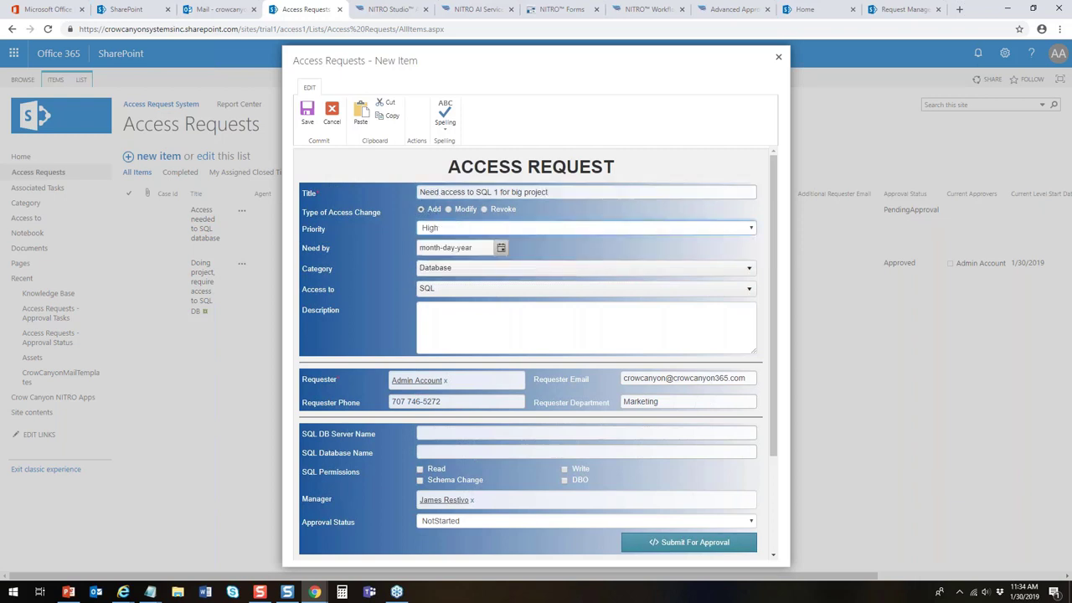
{"action": "left_click", "coordinate": [501, 248]}
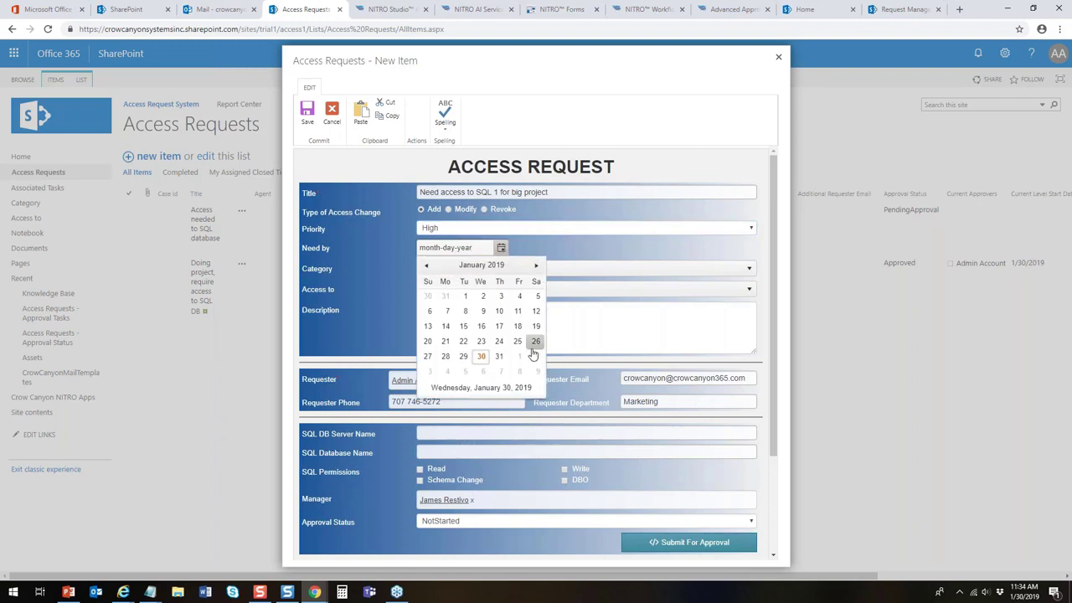
{"action": "left_click", "coordinate": [517, 363]}
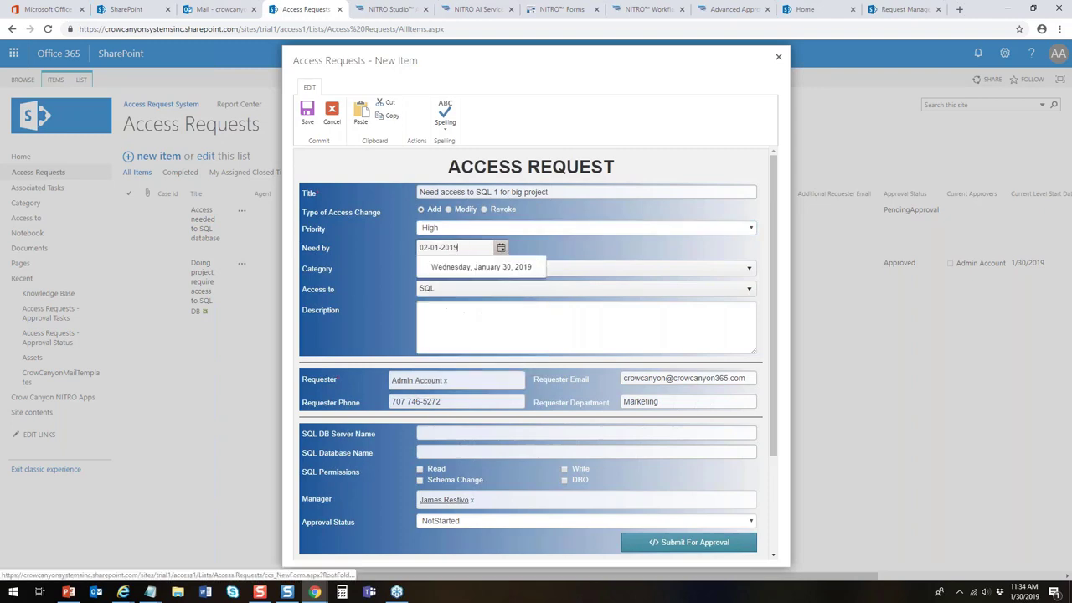
Enter Server 1 as the SQL DB server and Database 1 as the SQL database, with Read and Write permissions
{"action": "left_click", "coordinate": [463, 327]}
{"action": "left_click", "coordinate": [491, 433]}
{"action": "type", "text": "Server 1"}
{"action": "left_click", "coordinate": [481, 452]}
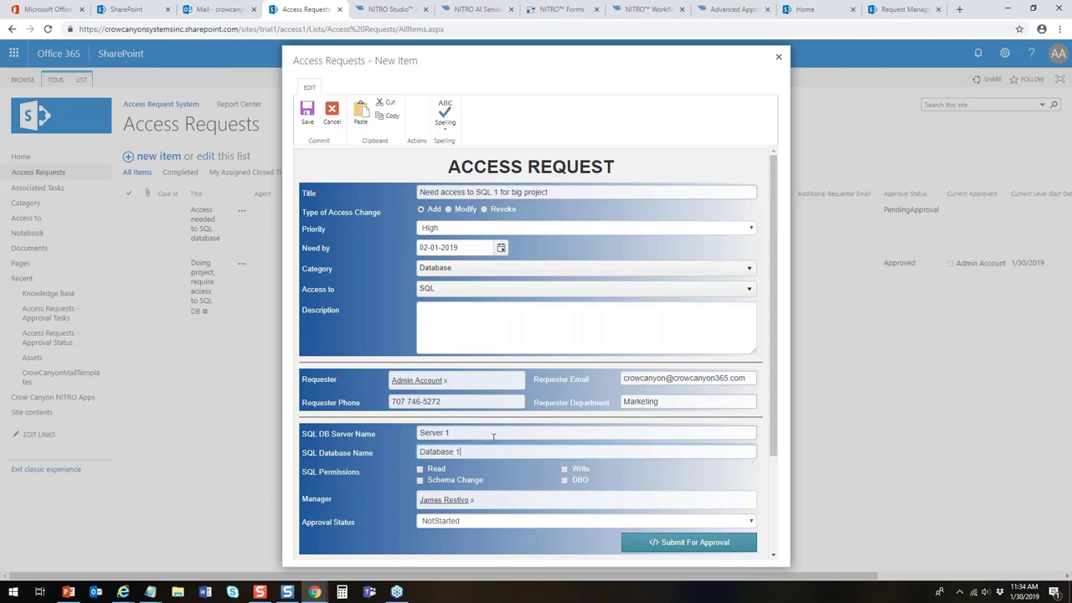
{"action": "left_click", "coordinate": [436, 469]}
{"action": "left_click", "coordinate": [564, 469]}
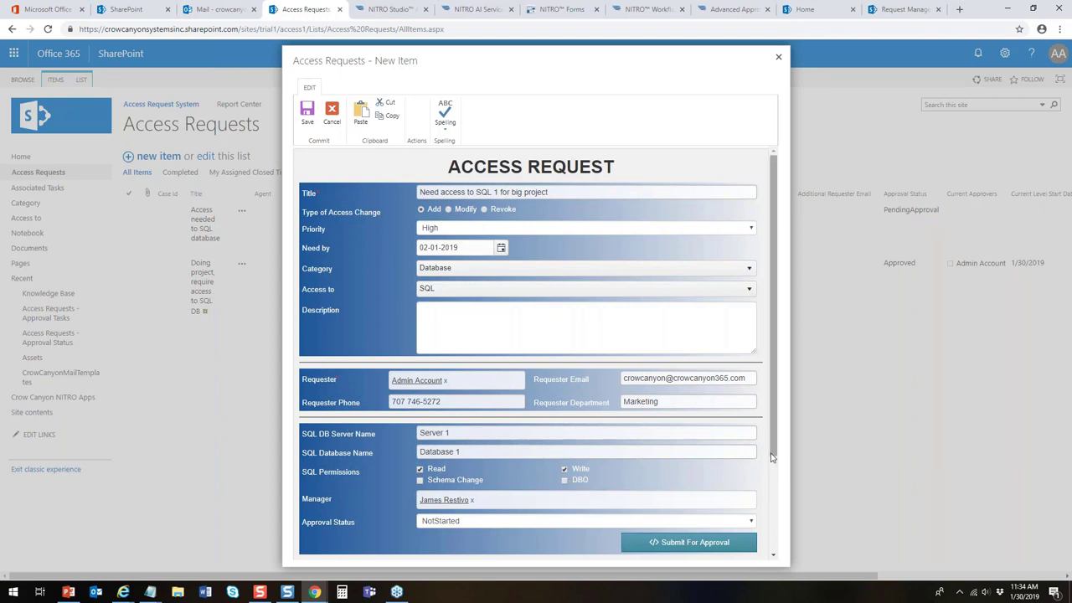
Submit the access request for approval, dismissing any error and submitting again if needed
{"action": "scroll", "coordinate": [774, 477], "scroll_direction": "down", "scroll_amount": 2}
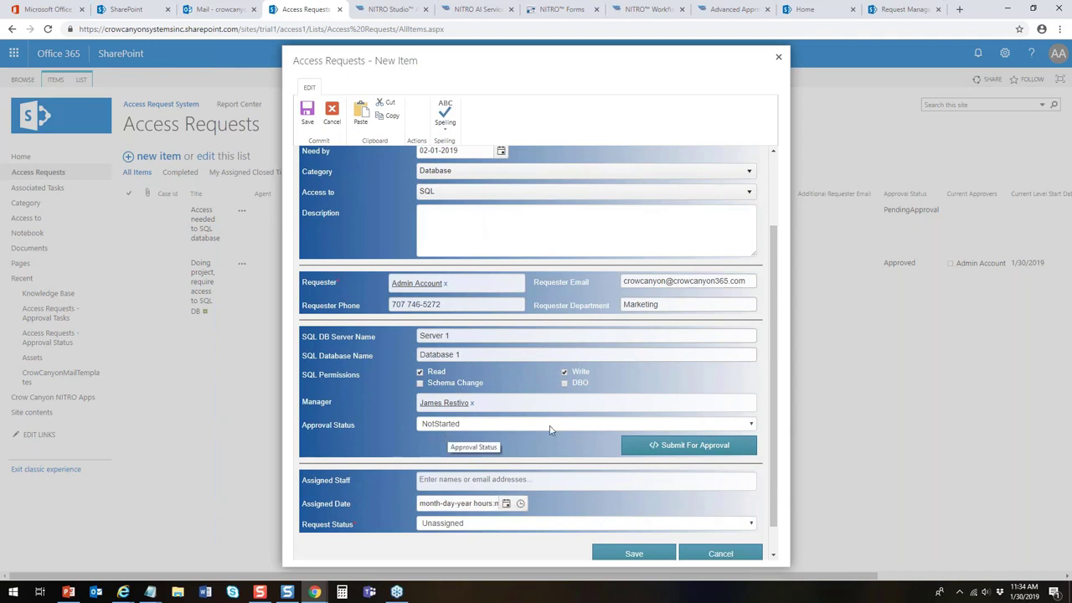
{"action": "left_click", "coordinate": [702, 447]}
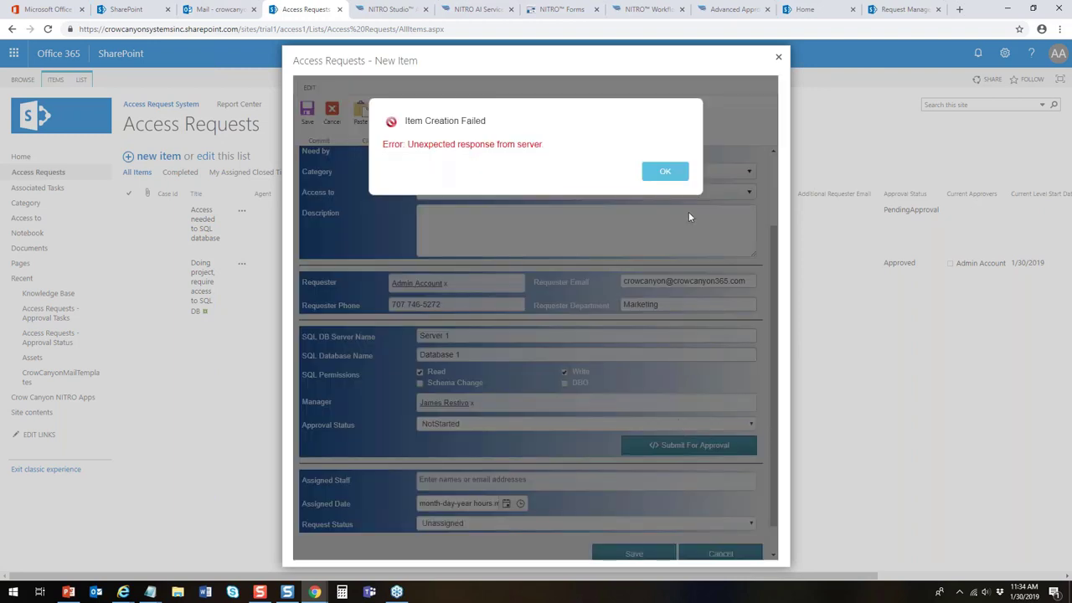
{"action": "left_click", "coordinate": [664, 173]}
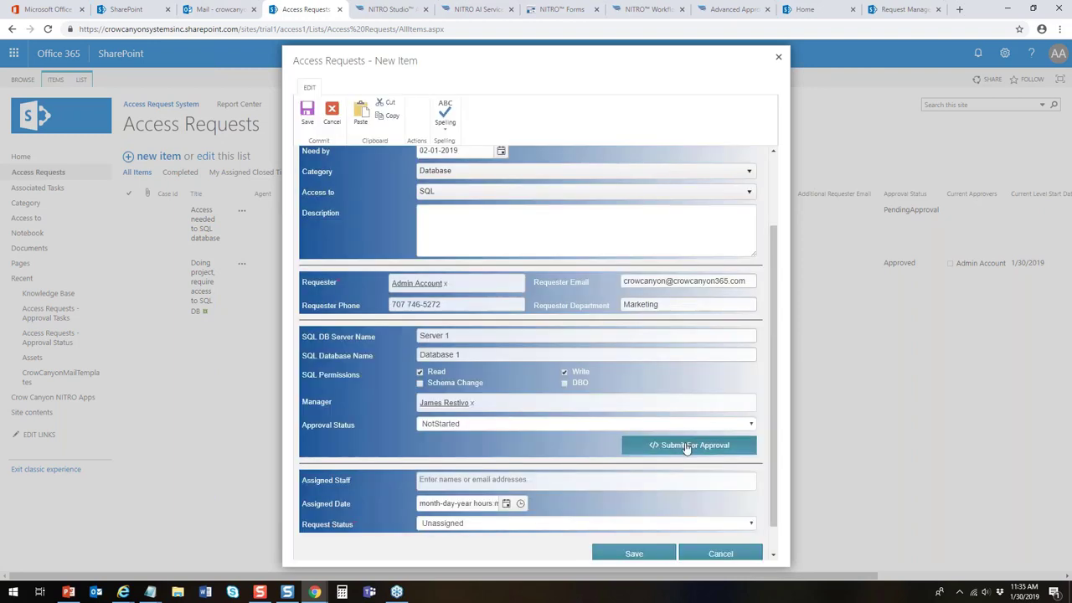
{"action": "left_click", "coordinate": [686, 446]}
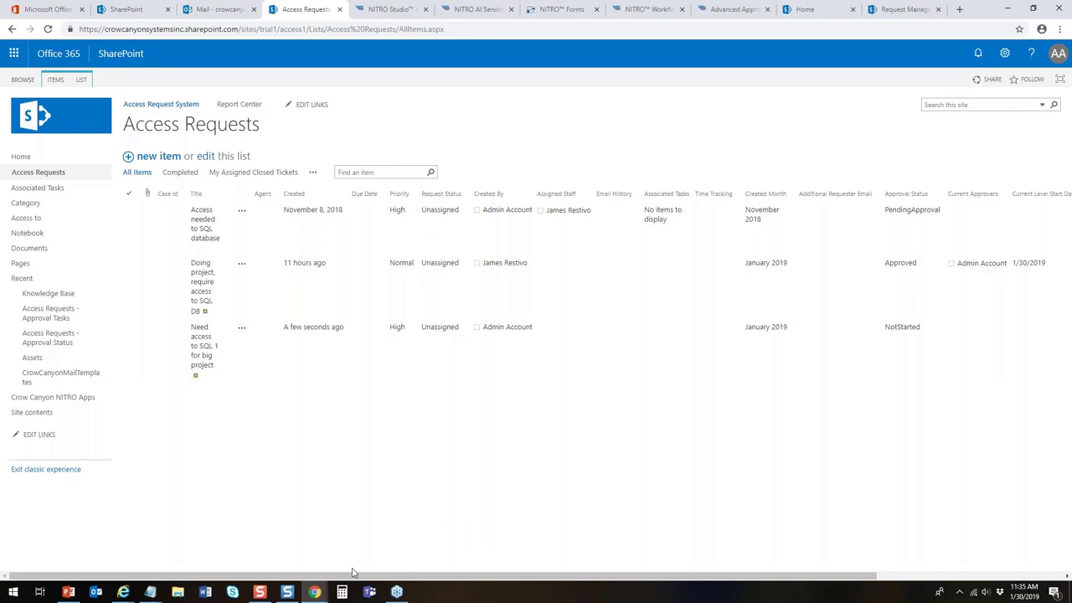
Switch to the second user's browser window, shift it slightly and refresh its Access Requests list
{"action": "mouse_move", "coordinate": [316, 593]}
{"action": "left_click", "coordinate": [343, 549]}
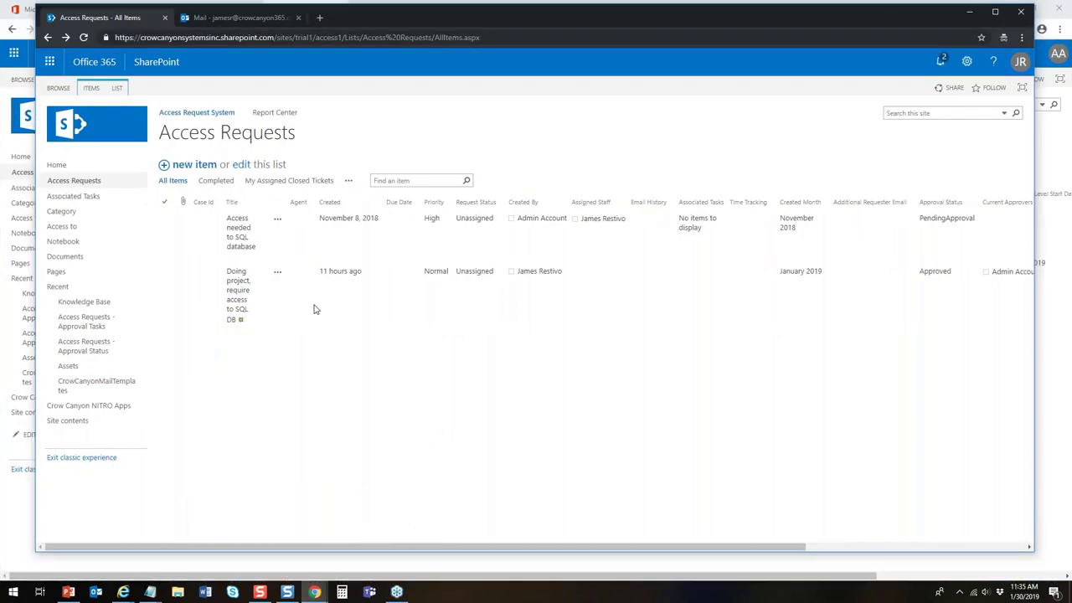
{"action": "left_click", "coordinate": [83, 38]}
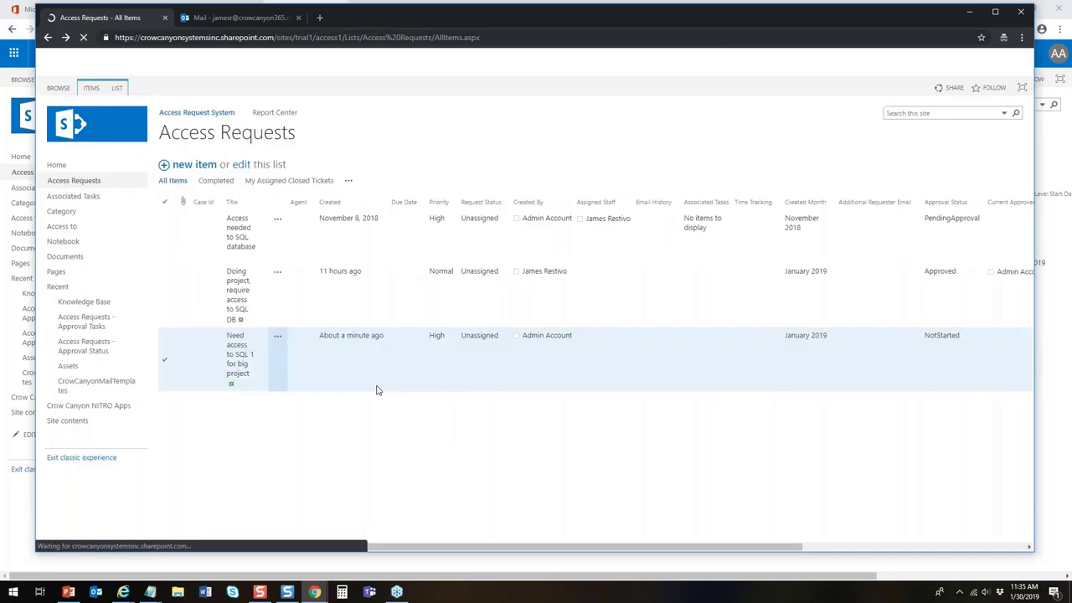
{"action": "left_click_drag", "start_coordinate": [403, 15], "coordinate": [376, 16]}
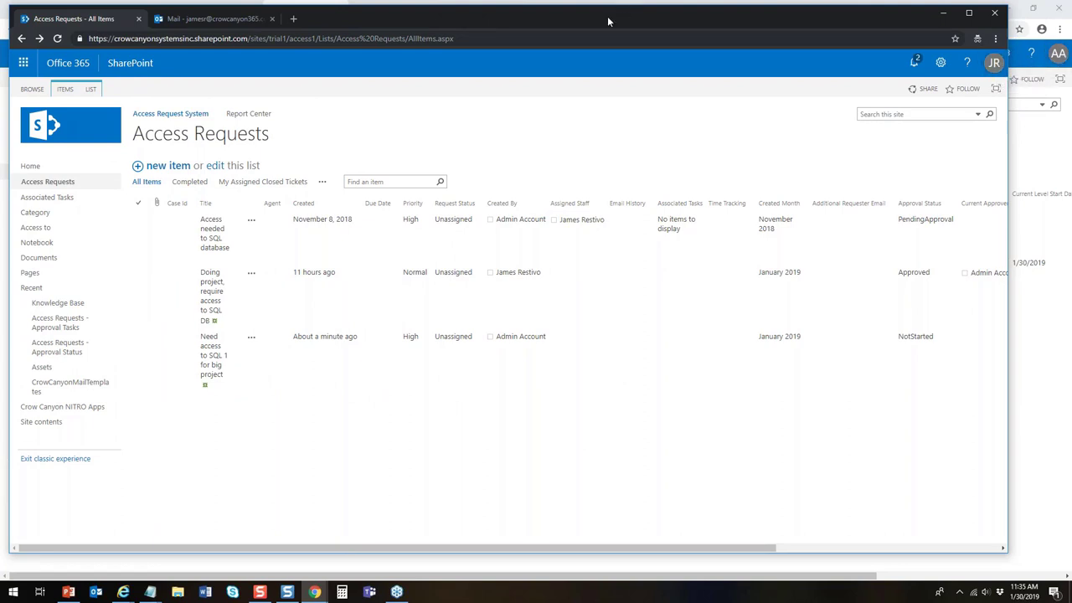
Create a new access request as the second user with category Database and access to SQL
{"action": "left_click", "coordinate": [167, 167]}
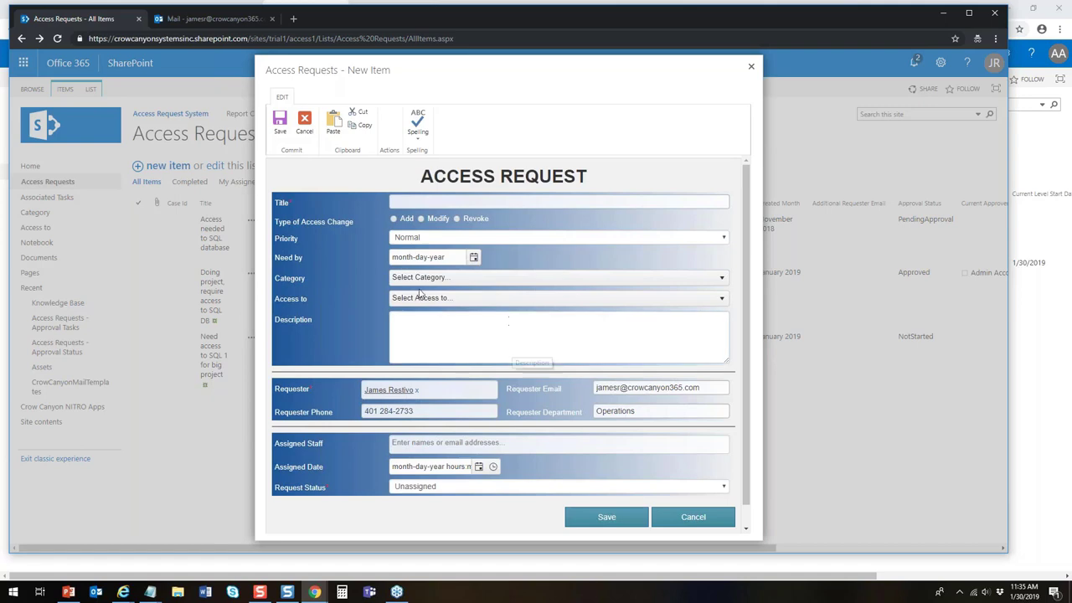
{"action": "left_click", "coordinate": [422, 280]}
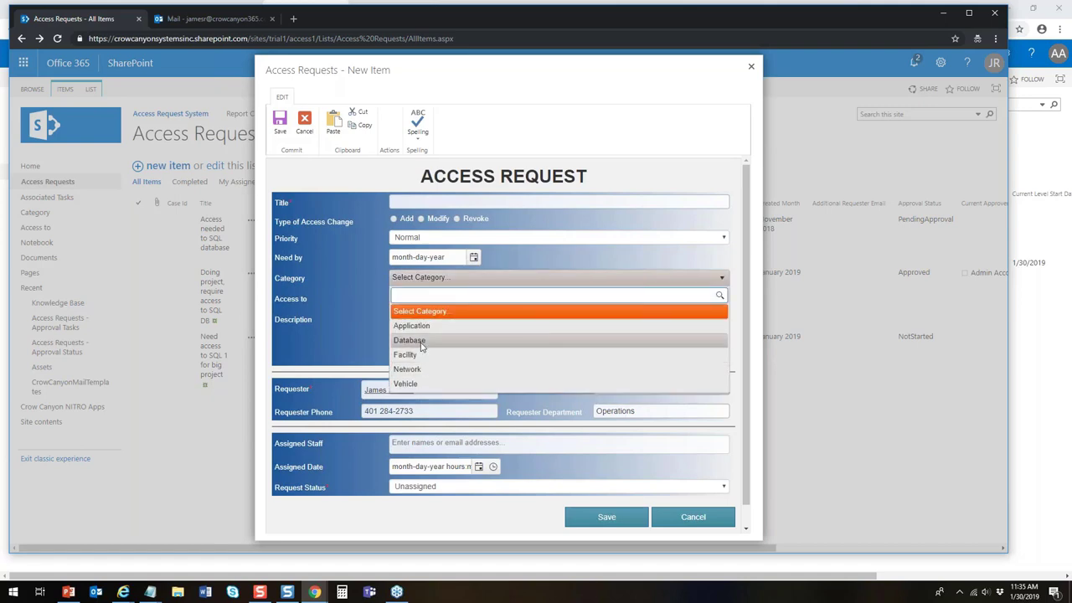
{"action": "left_click", "coordinate": [420, 333]}
{"action": "left_click", "coordinate": [423, 298]}
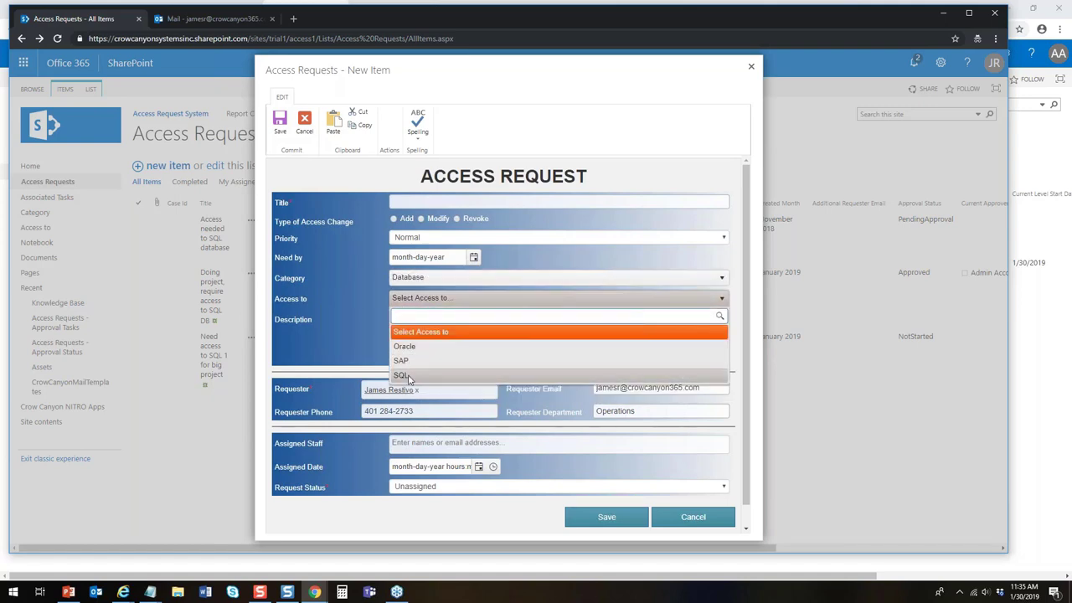
{"action": "left_click", "coordinate": [411, 378]}
{"action": "scroll", "coordinate": [363, 400], "scroll_direction": "down", "scroll_amount": 3}
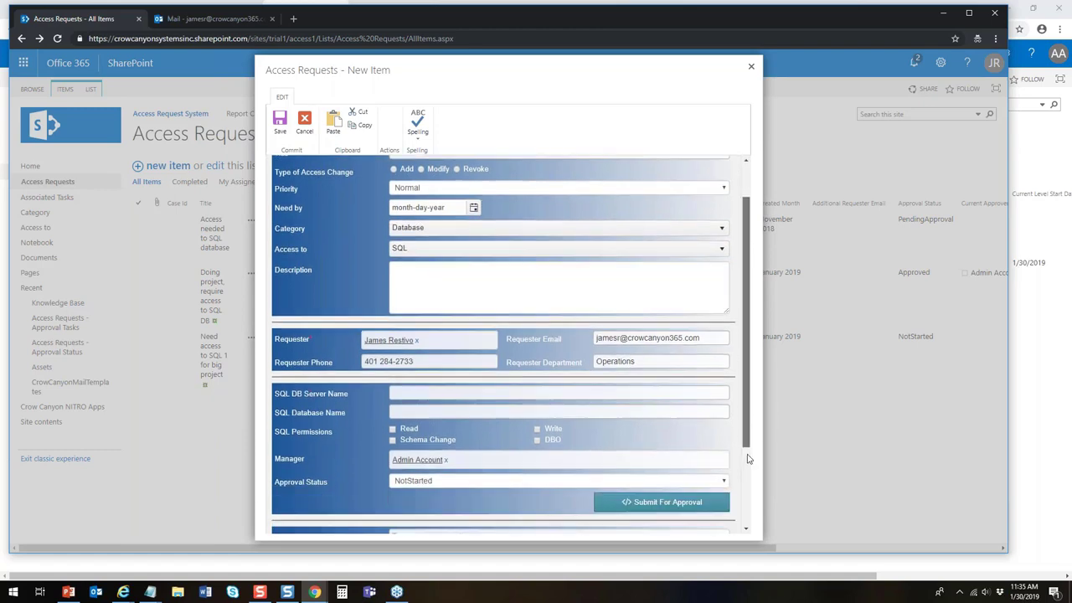
Fill in Server 1 and Database 1 as the SQL server and database names and grant Read and Write permissions
{"action": "left_click", "coordinate": [402, 344]}
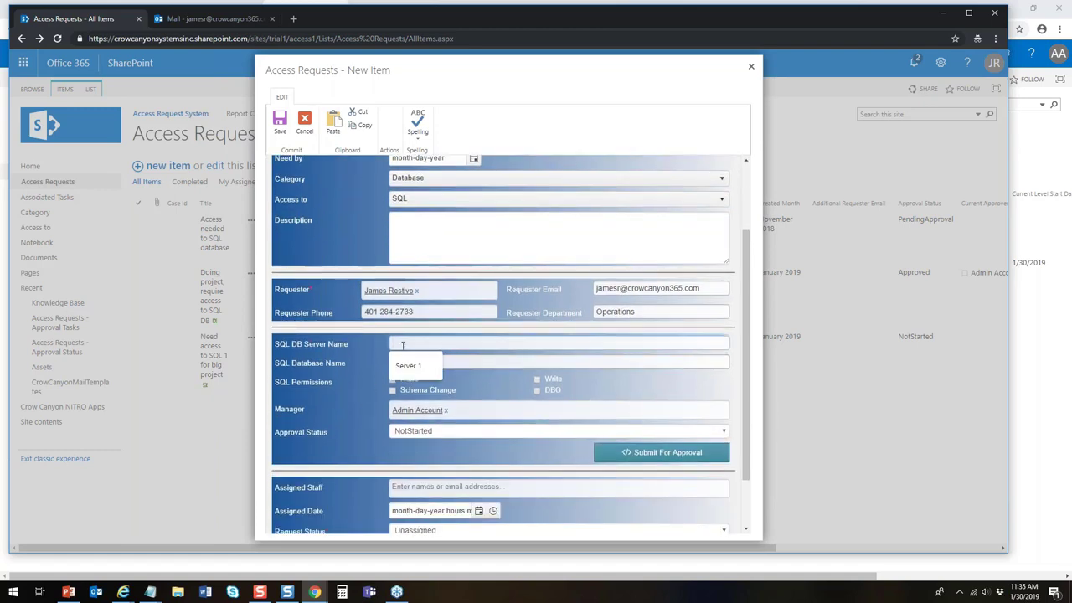
{"action": "left_click", "coordinate": [409, 367]}
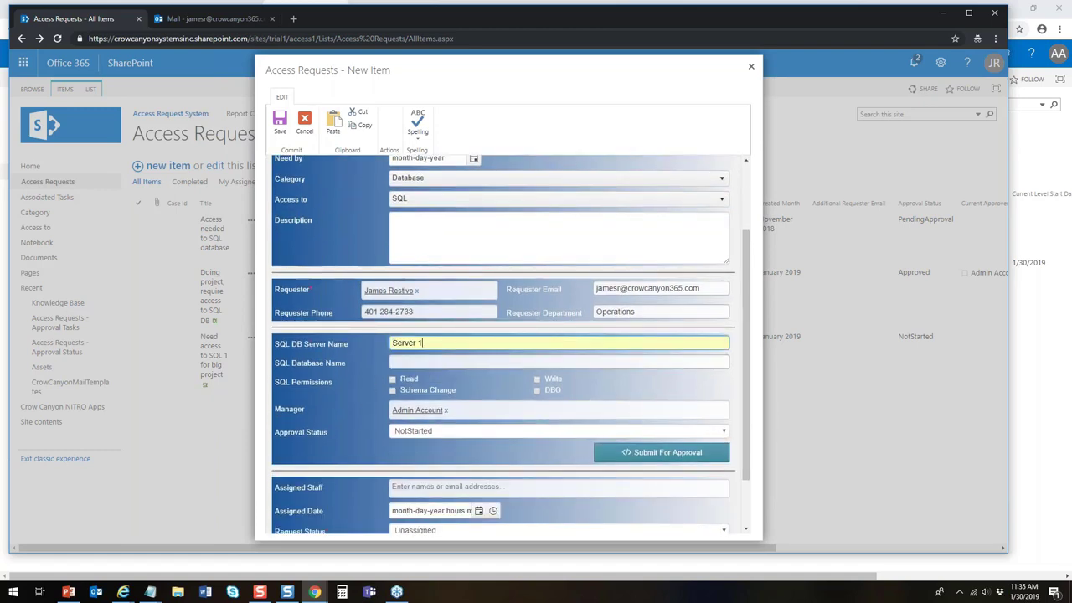
{"action": "left_click", "coordinate": [393, 379]}
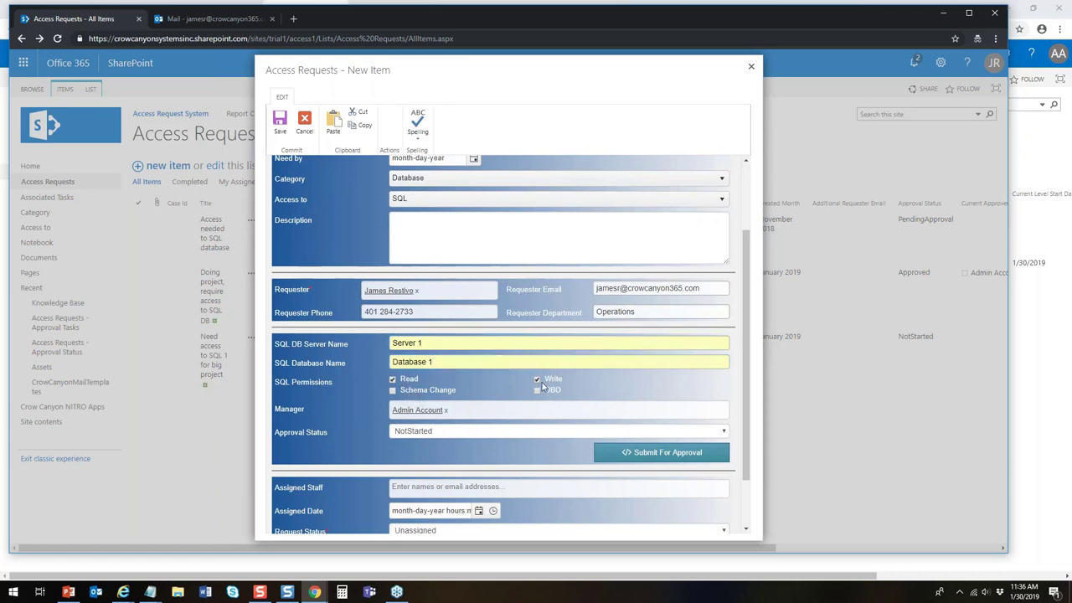
Title the request "Access needed to SQL database for Big Project X"
{"action": "scroll", "coordinate": [743, 228], "scroll_direction": "up", "scroll_amount": 2}
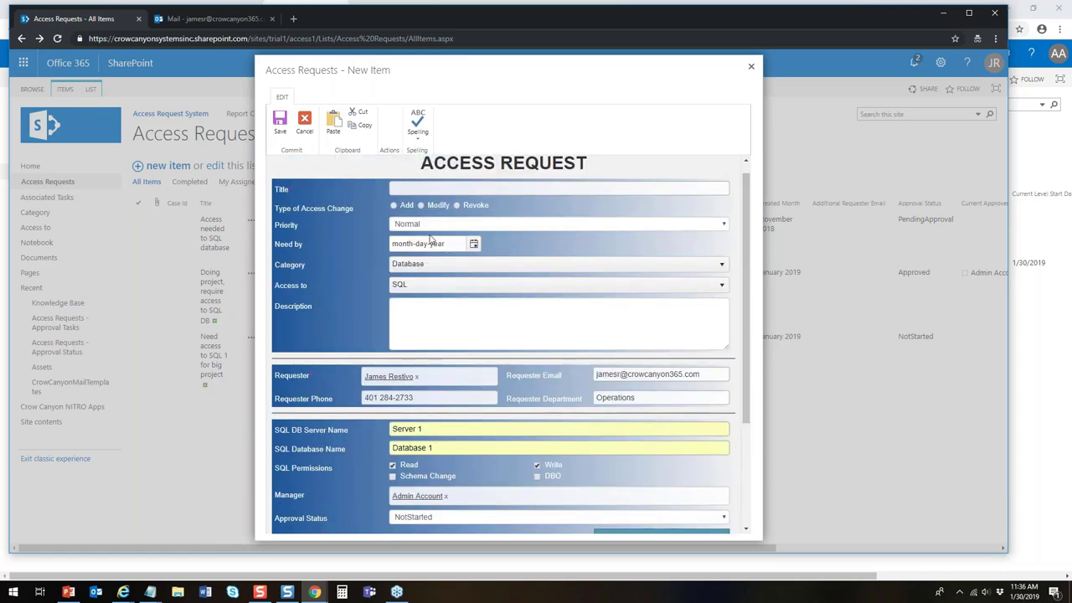
{"action": "left_click", "coordinate": [407, 186]}
{"action": "left_click", "coordinate": [453, 311]}
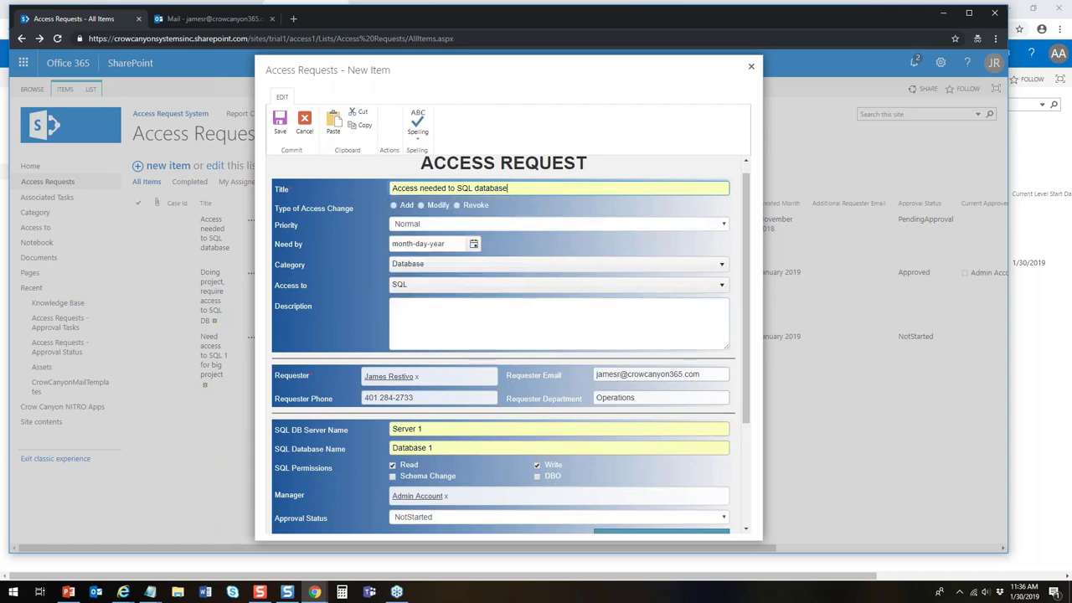
{"action": "type", "text": "for Big Project X"}
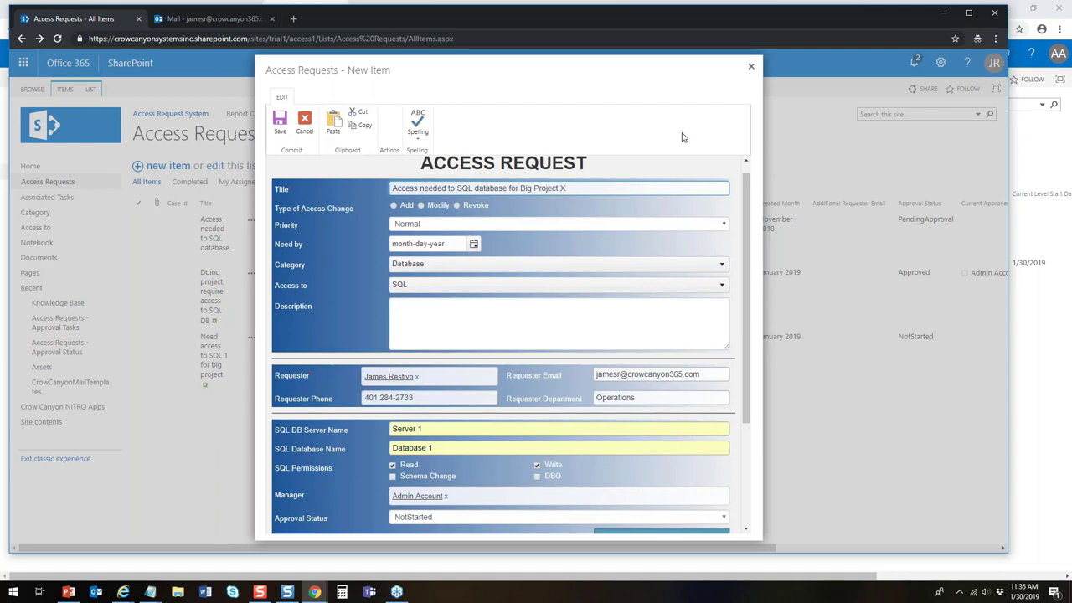
Make it a High-priority Add request needed by 02-01-2019 and submit it for approval
{"action": "left_click", "coordinate": [445, 226]}
{"action": "left_click", "coordinate": [429, 246]}
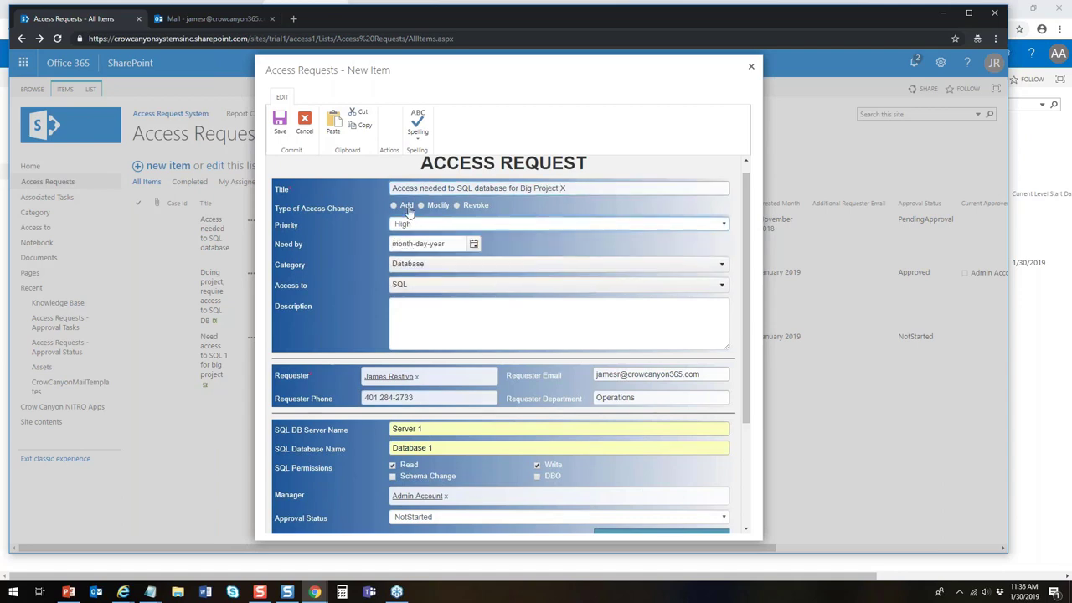
{"action": "left_click", "coordinate": [418, 243]}
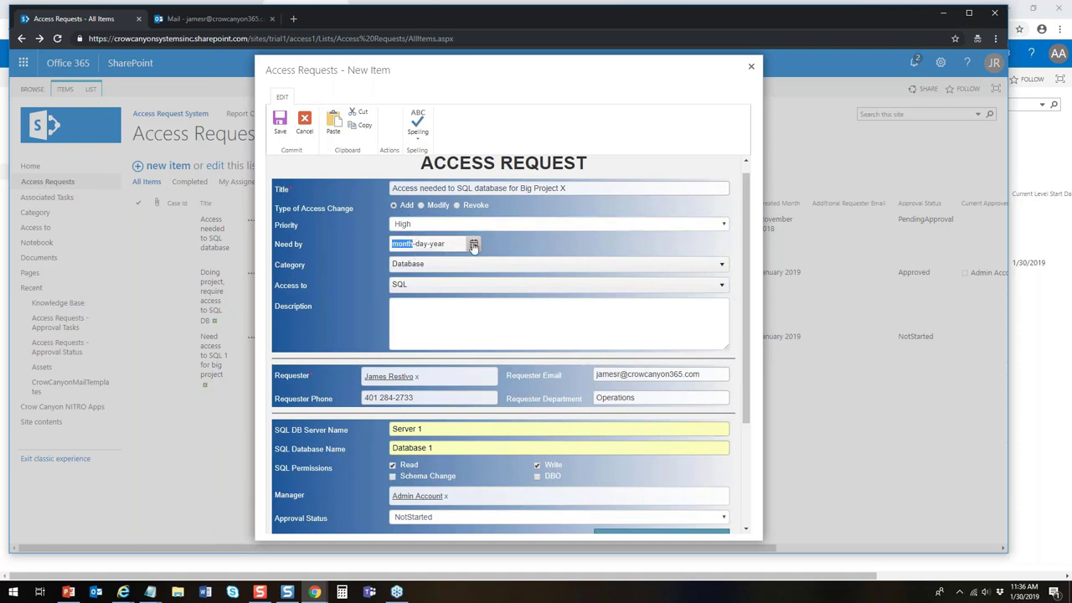
{"action": "left_click", "coordinate": [474, 244]}
{"action": "left_click", "coordinate": [492, 356]}
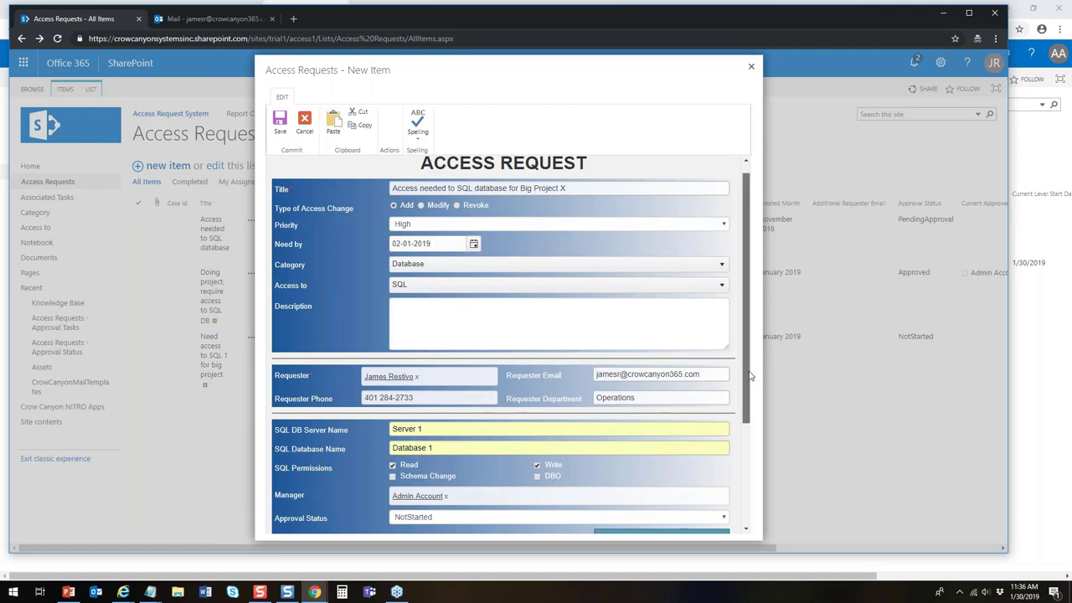
{"action": "scroll", "coordinate": [752, 377], "scroll_direction": "down", "scroll_amount": 3}
{"action": "left_click", "coordinate": [616, 410]}
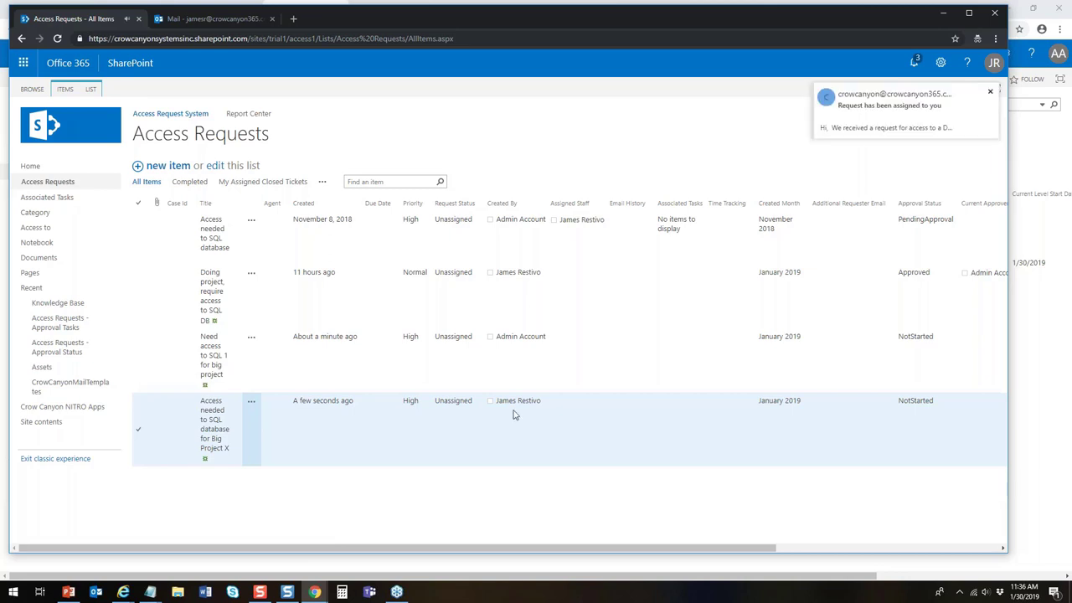
Open the "Request has been assigned to you" email notification and follow its link to the new access request
{"action": "left_click", "coordinate": [907, 117]}
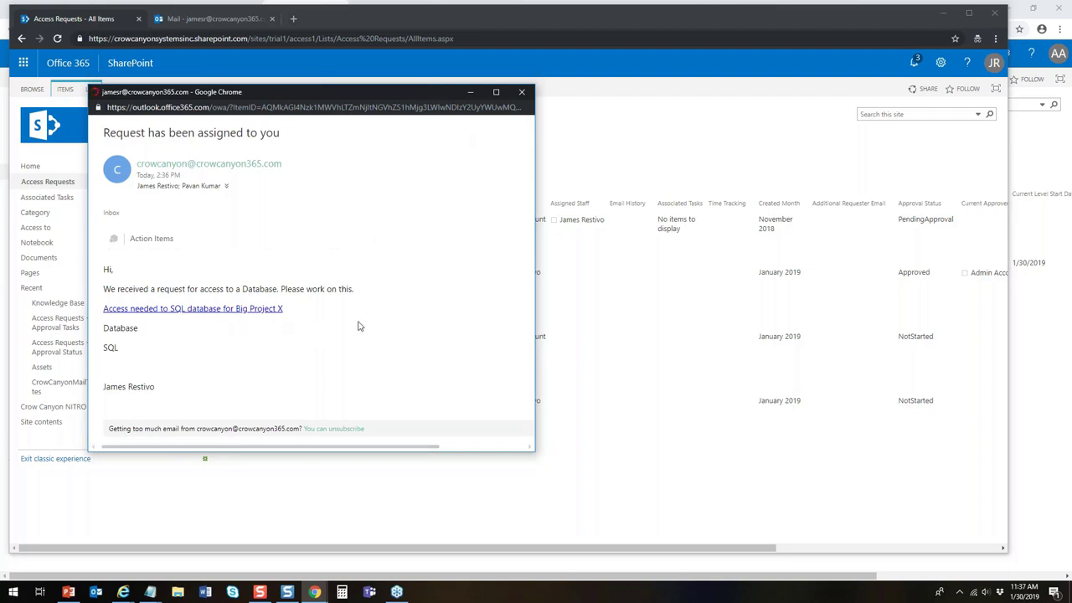
{"action": "left_click", "coordinate": [236, 310]}
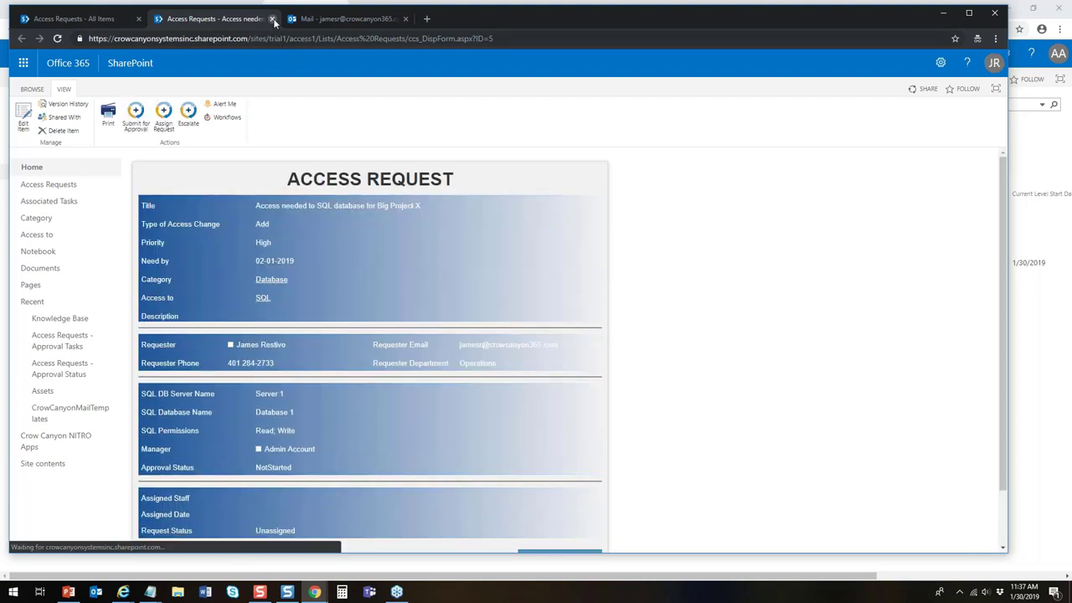
Return to the admin account's browser window, check its Outlook inbox, and refresh the Access Requests list
{"action": "left_click", "coordinate": [1027, 152]}
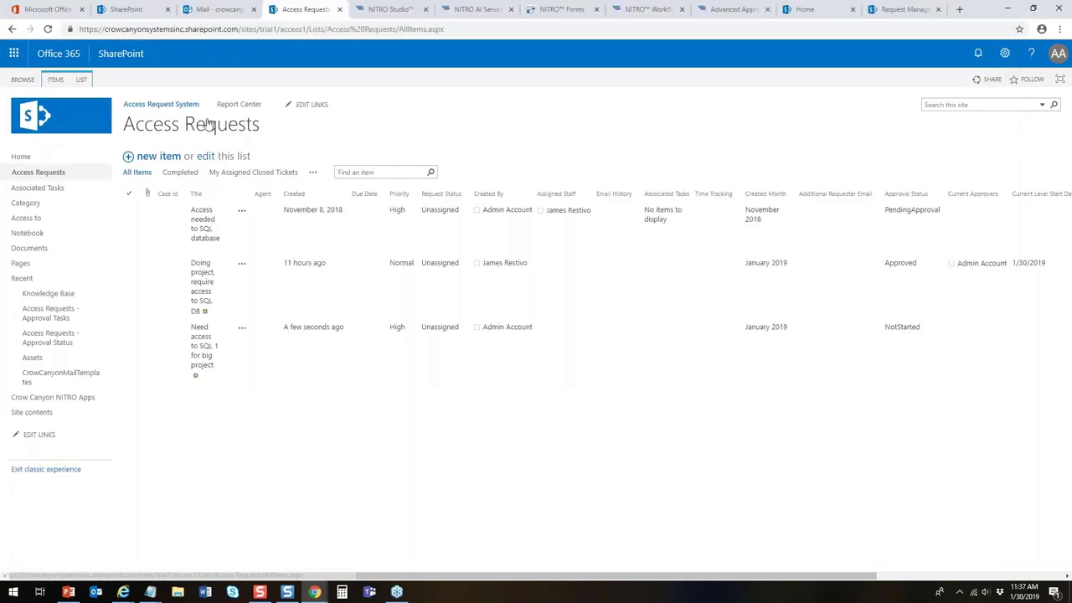
{"action": "left_click", "coordinate": [216, 10]}
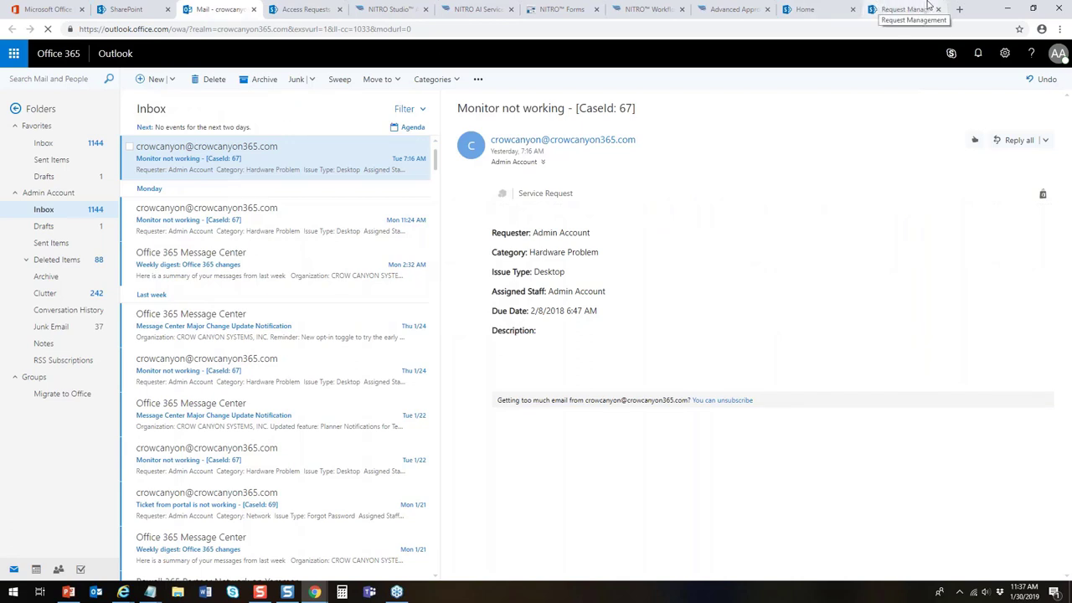
{"action": "left_click", "coordinate": [318, 10]}
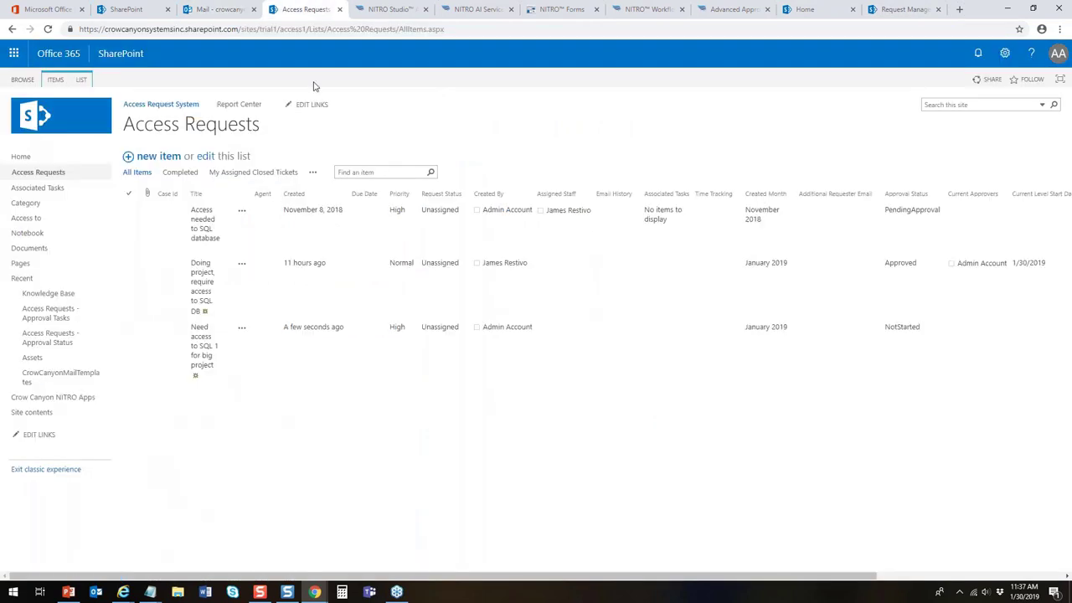
{"action": "left_click", "coordinate": [48, 28]}
{"action": "left_click", "coordinate": [586, 117]}
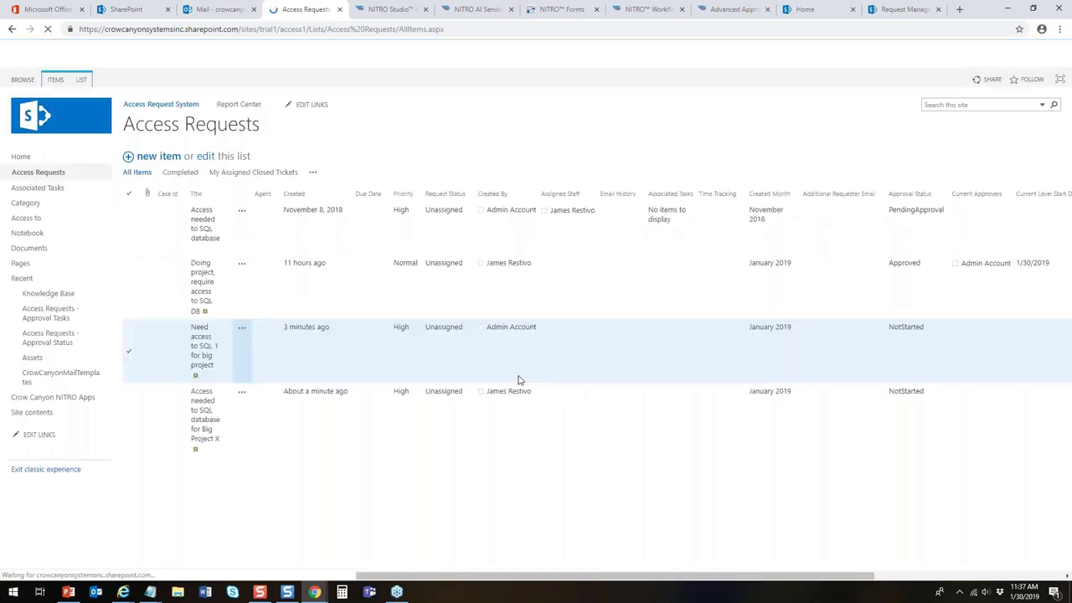
Edit the "Access needed to SQL database for Big Project X" request, set its Approval Status to Approved, and save it
{"action": "left_click", "coordinate": [243, 393]}
{"action": "left_click", "coordinate": [260, 416]}
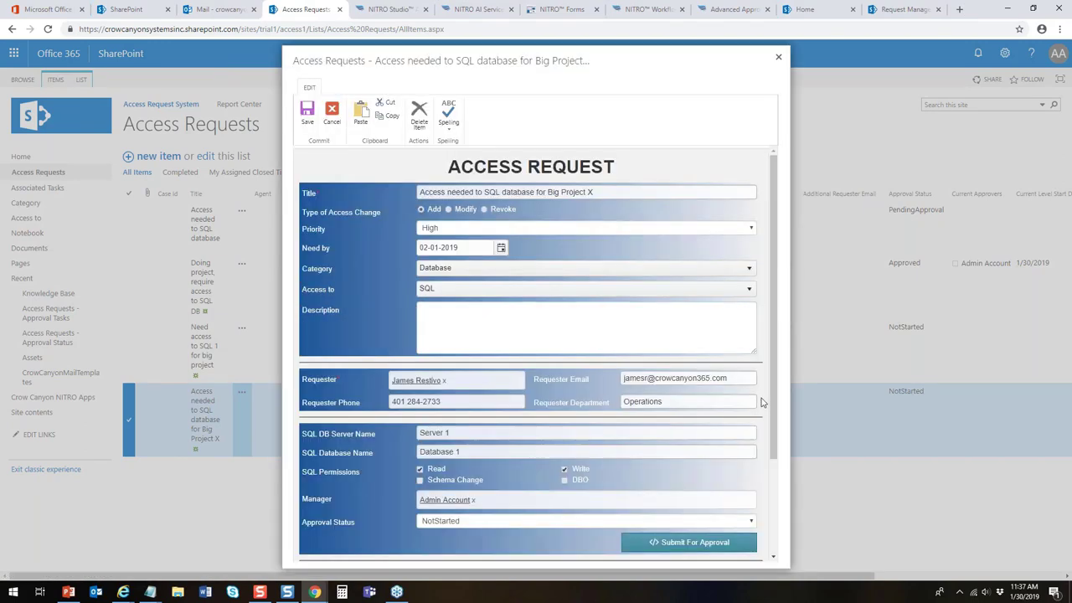
{"action": "left_click", "coordinate": [752, 521]}
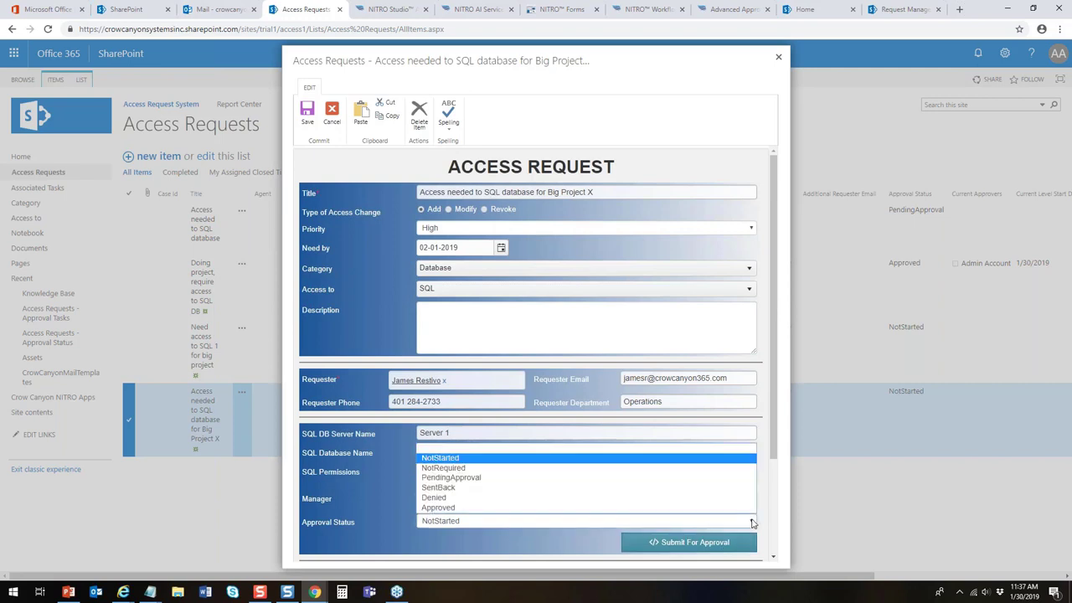
{"action": "left_click", "coordinate": [548, 507]}
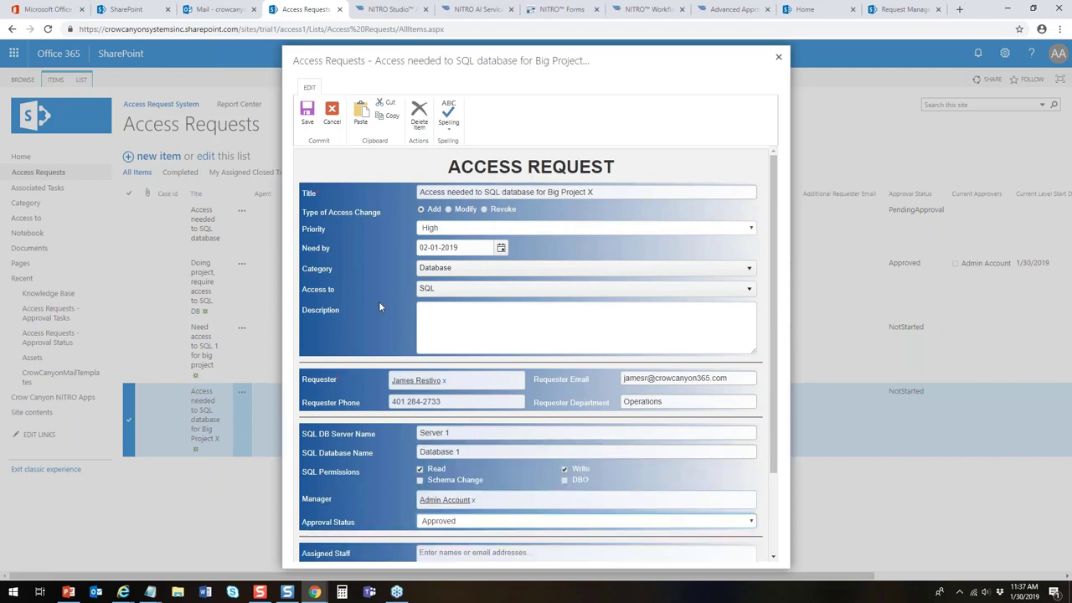
{"action": "left_click", "coordinate": [306, 117]}
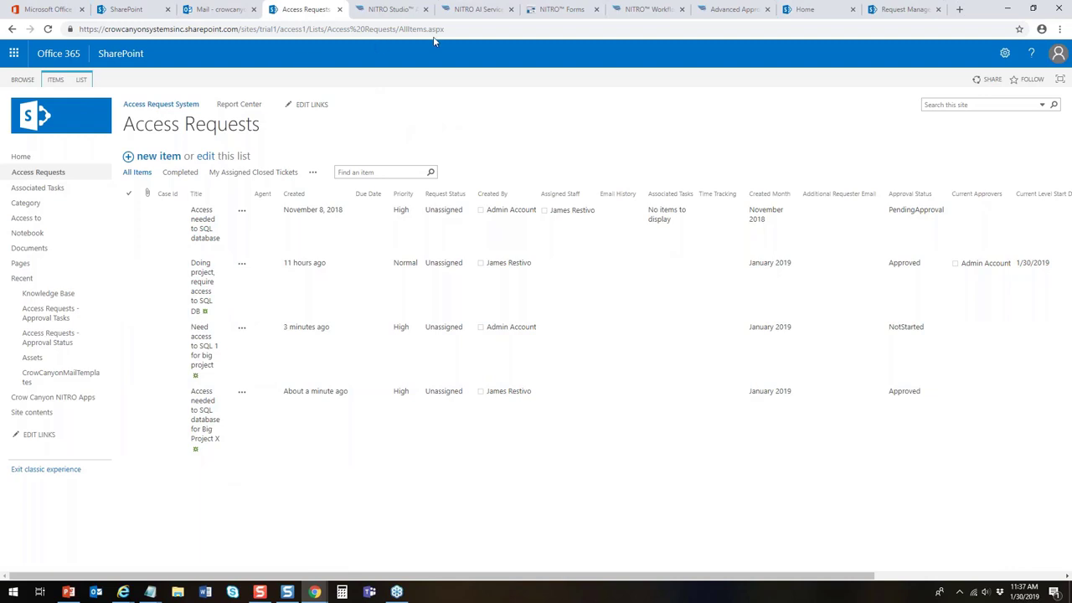
Review the Access Requests form layout in the NITRO Forms designer from header to footer, and return to the Access Requests list
{"action": "left_click", "coordinate": [549, 10]}
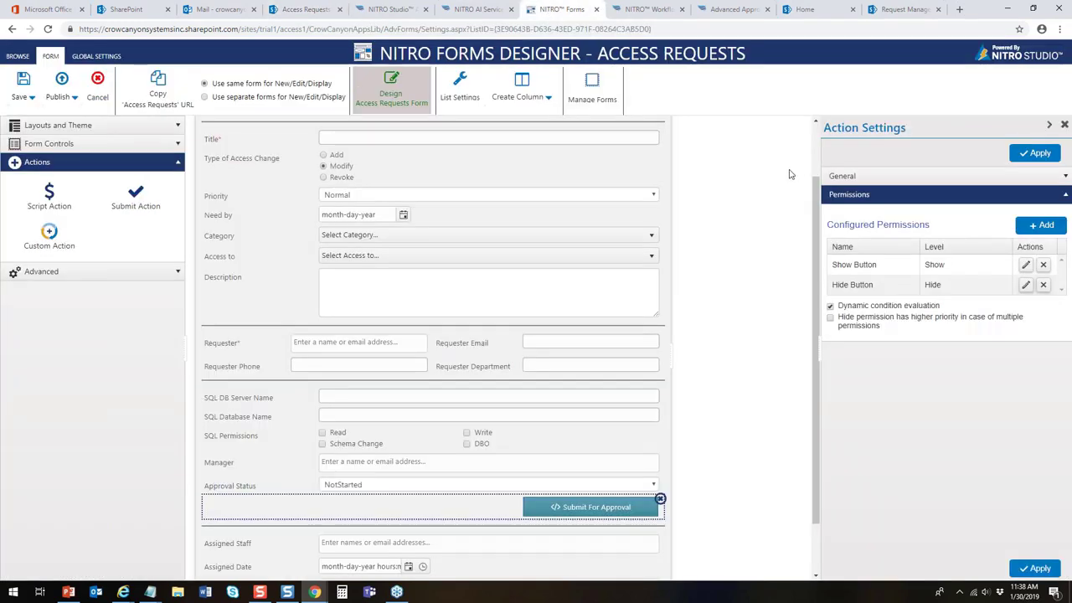
{"action": "left_click_drag", "start_coordinate": [815, 180], "coordinate": [811, 117]}
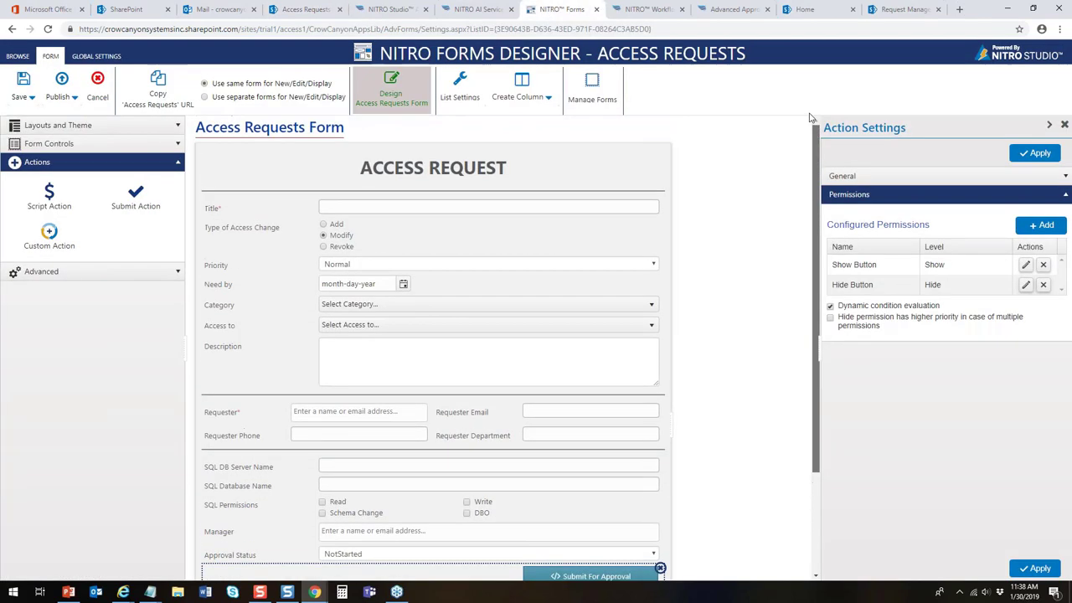
{"action": "scroll", "coordinate": [811, 120], "scroll_direction": "down", "scroll_amount": 2}
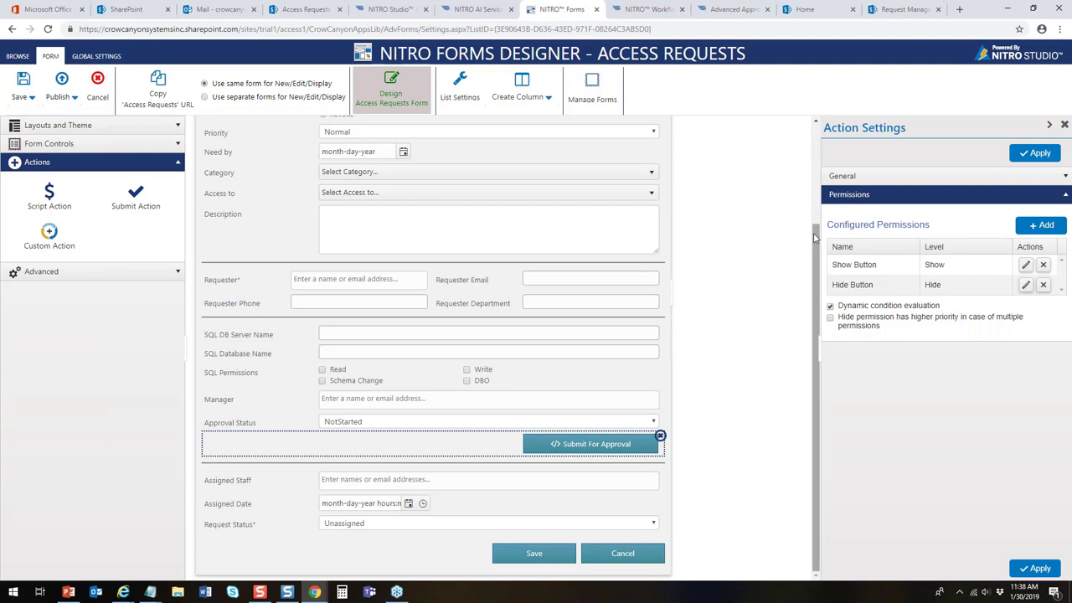
{"action": "left_click_drag", "start_coordinate": [817, 224], "coordinate": [819, 128]}
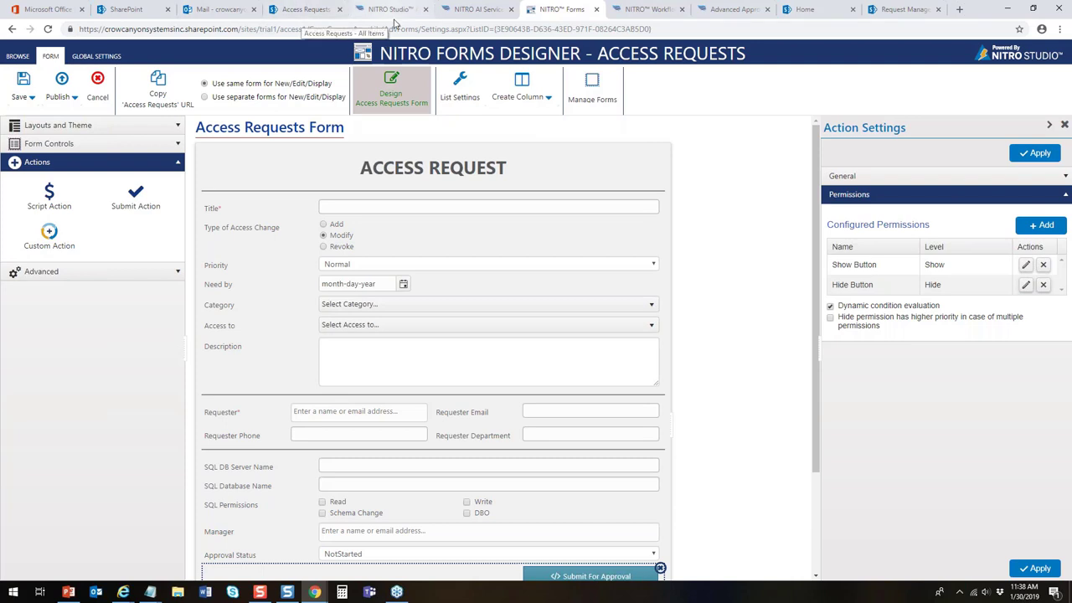
{"action": "left_click", "coordinate": [323, 12]}
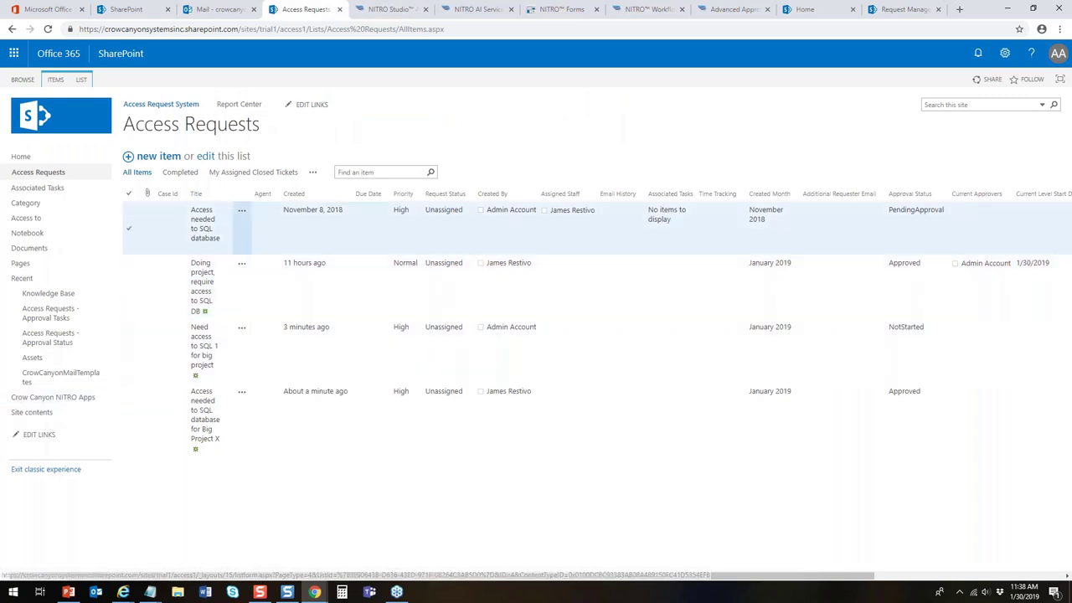
Look through the full set of apps on the NITRO Studio page for the Access Request System, and return to the Access Requests list
{"action": "left_click", "coordinate": [399, 12]}
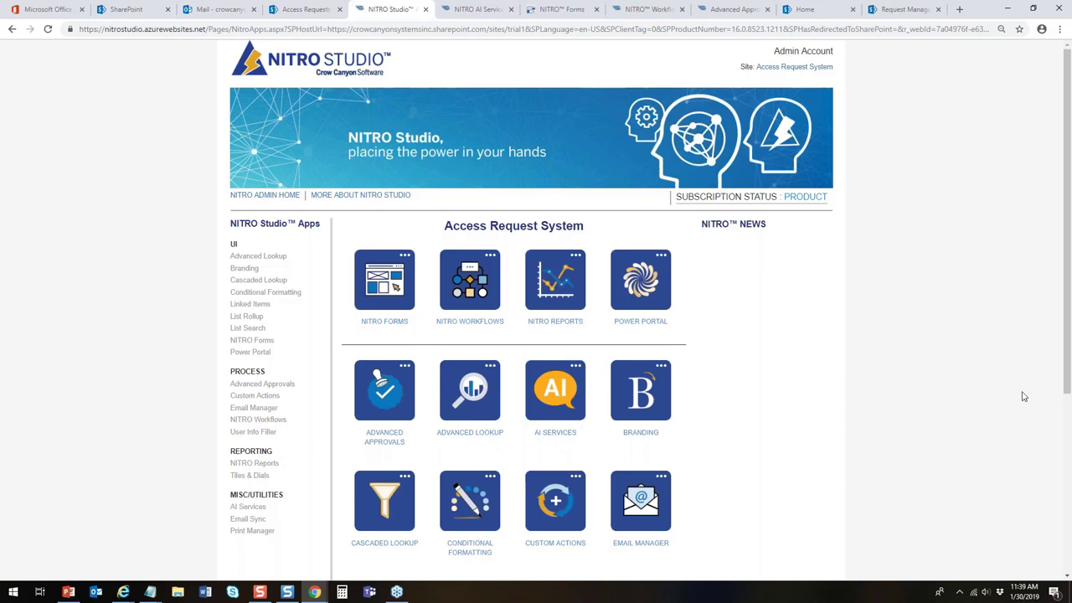
{"action": "left_click_drag", "start_coordinate": [1068, 326], "coordinate": [1067, 482]}
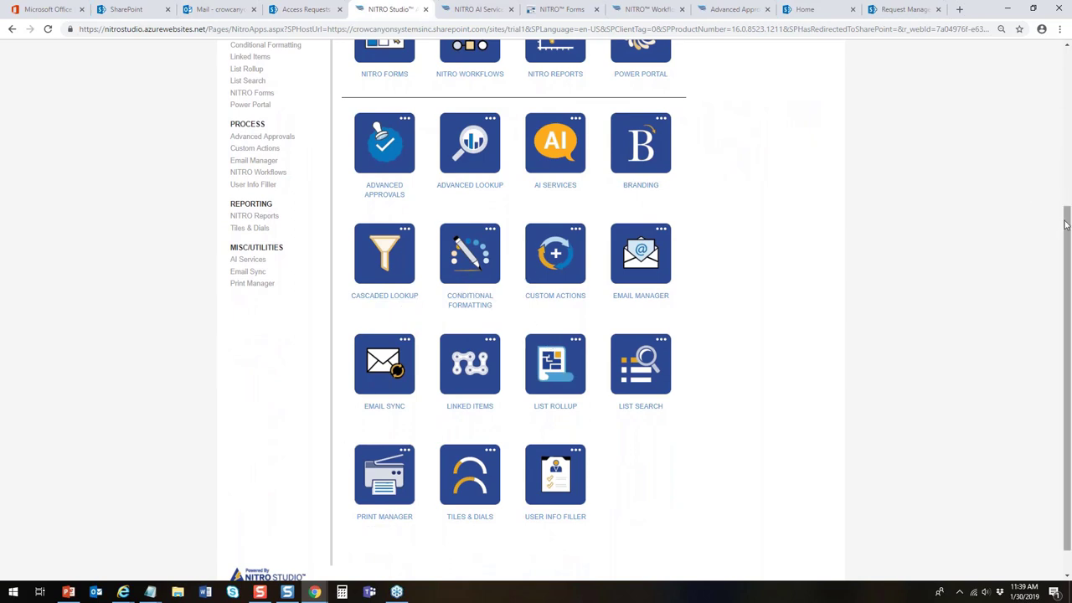
{"action": "left_click_drag", "start_coordinate": [1067, 224], "coordinate": [1067, 48]}
{"action": "scroll", "coordinate": [1068, 49], "scroll_direction": "down", "scroll_amount": 3}
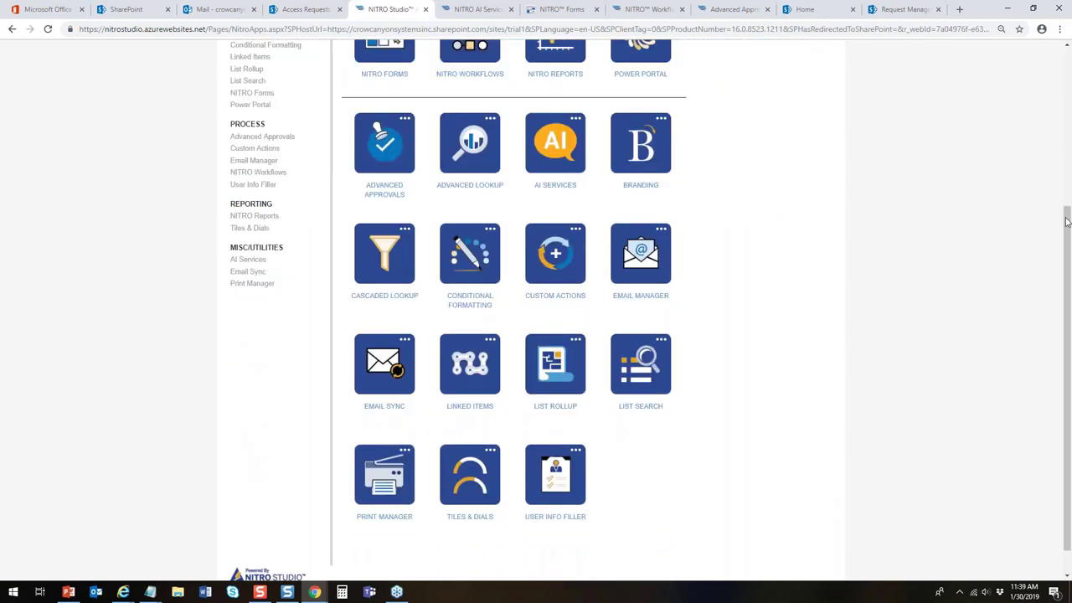
{"action": "scroll", "coordinate": [1060, 221], "scroll_direction": "up", "scroll_amount": 3}
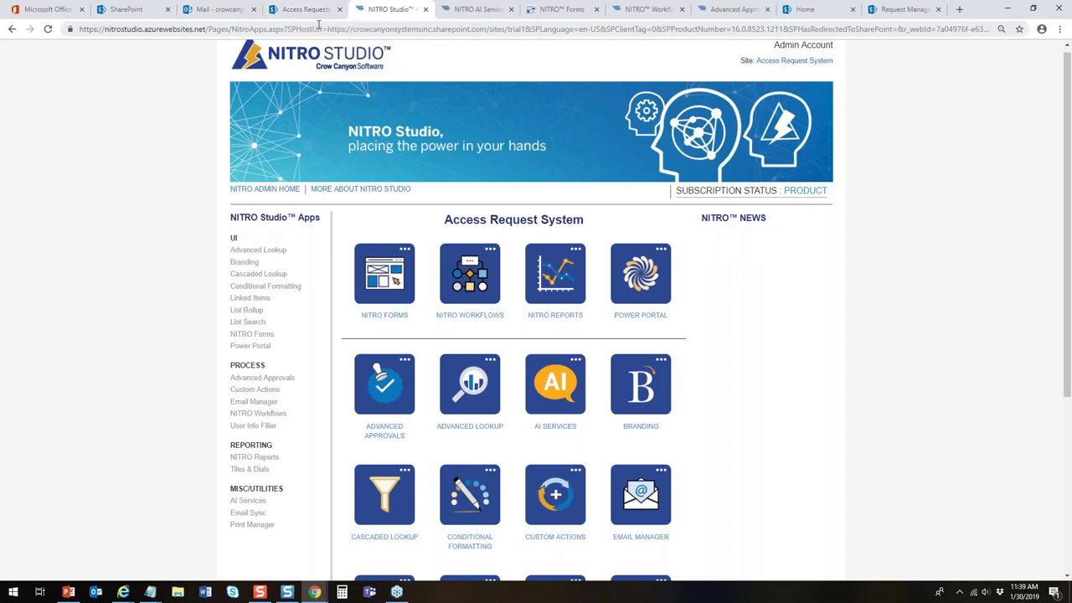
{"action": "left_click", "coordinate": [309, 10]}
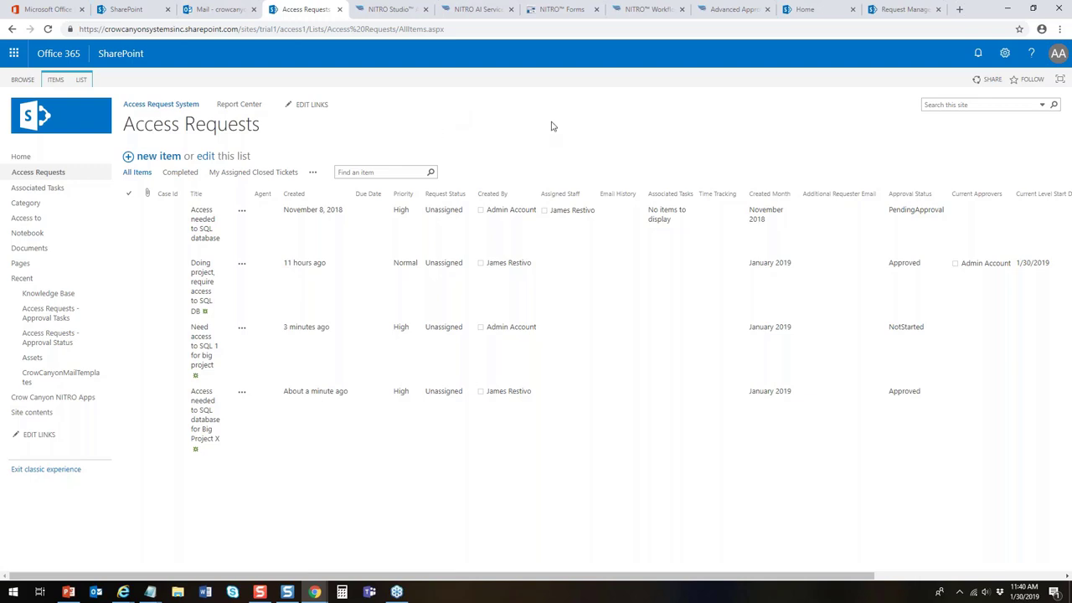
Preview the Request Management portal and its navigation menu in a phone-sized window, then restore the window and return to the Access Requests list
{"action": "left_click", "coordinate": [895, 14]}
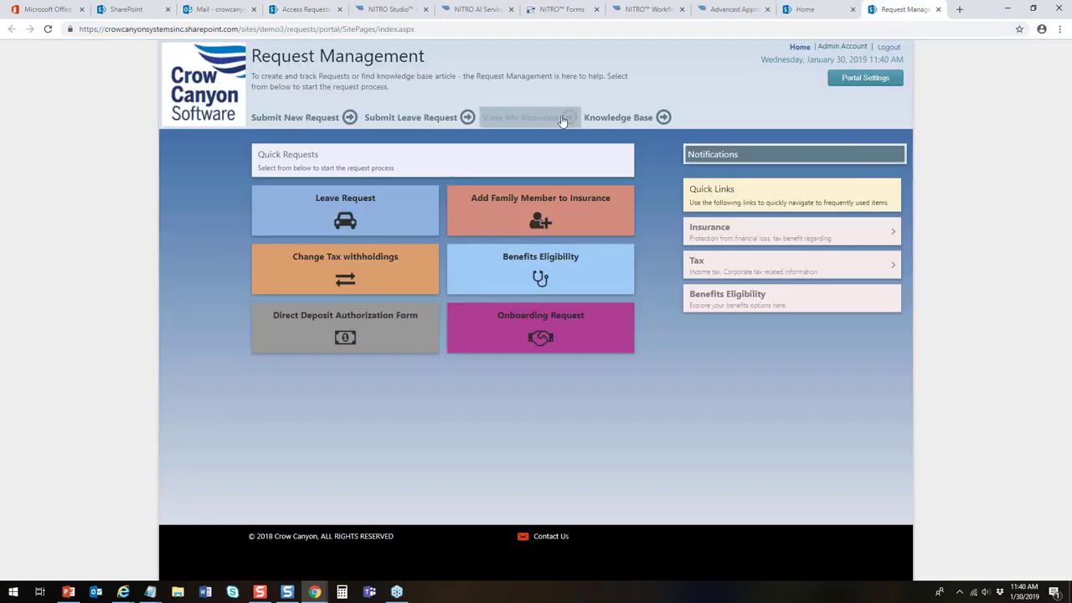
{"action": "left_click", "coordinate": [313, 10]}
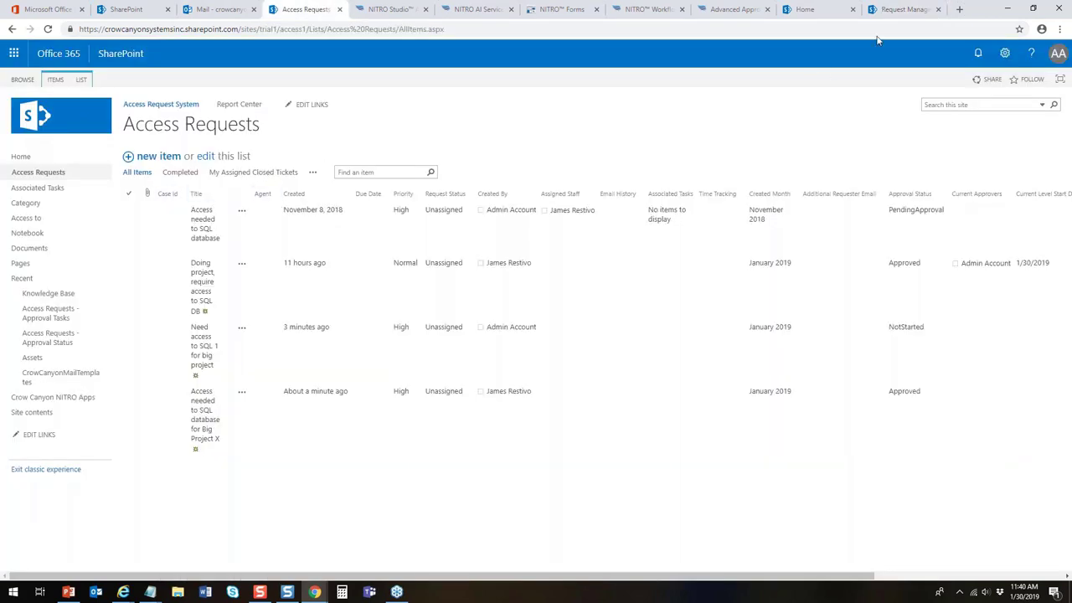
{"action": "left_click", "coordinate": [895, 10]}
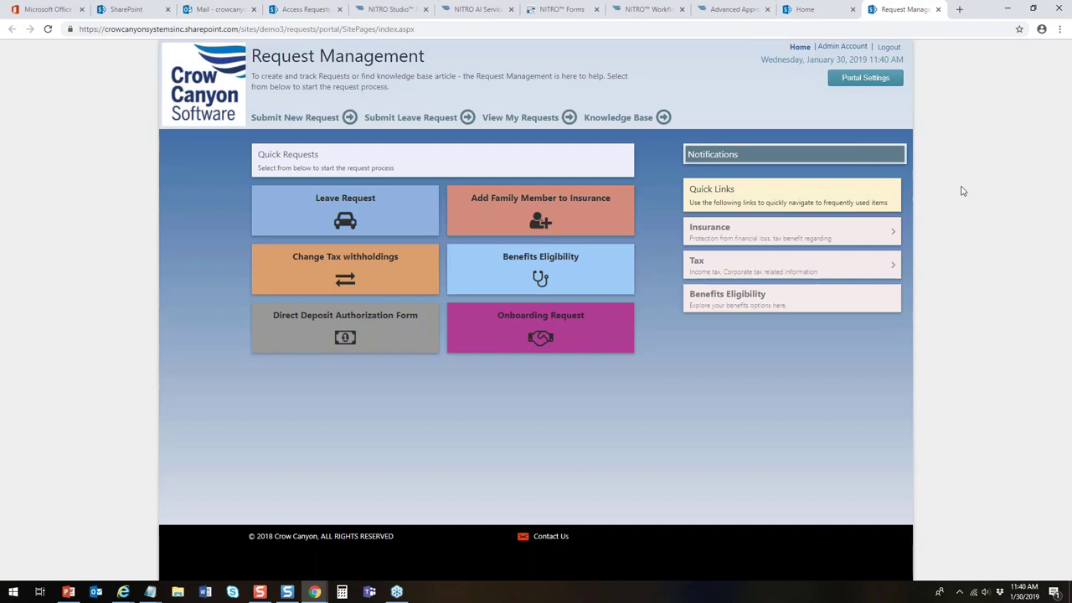
{"action": "left_click", "coordinate": [1034, 8]}
{"action": "left_click_drag", "start_coordinate": [1042, 77], "coordinate": [179, 156]}
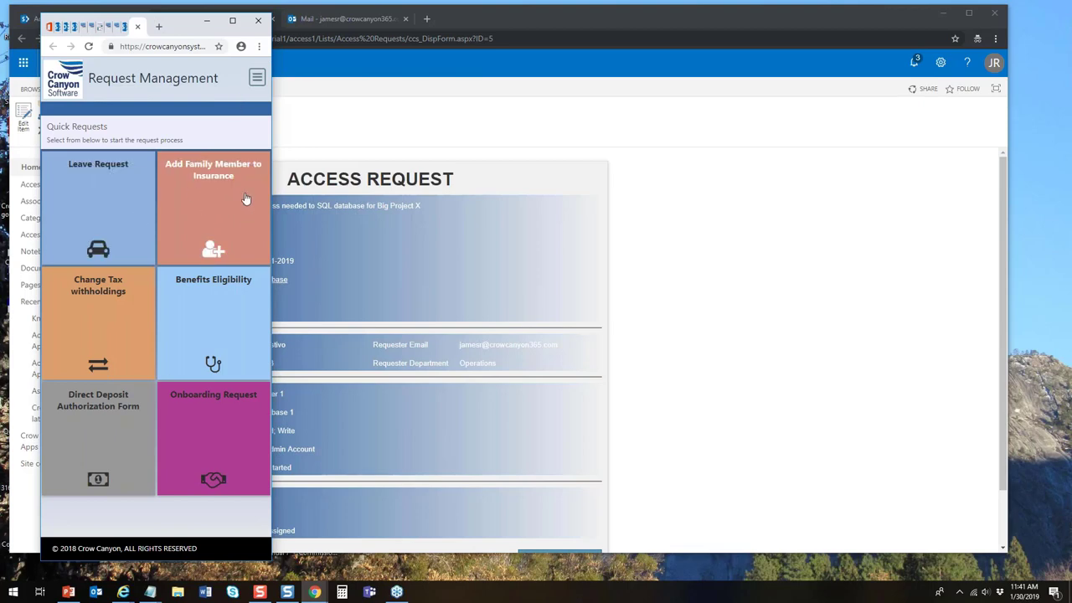
{"action": "left_click", "coordinate": [258, 78]}
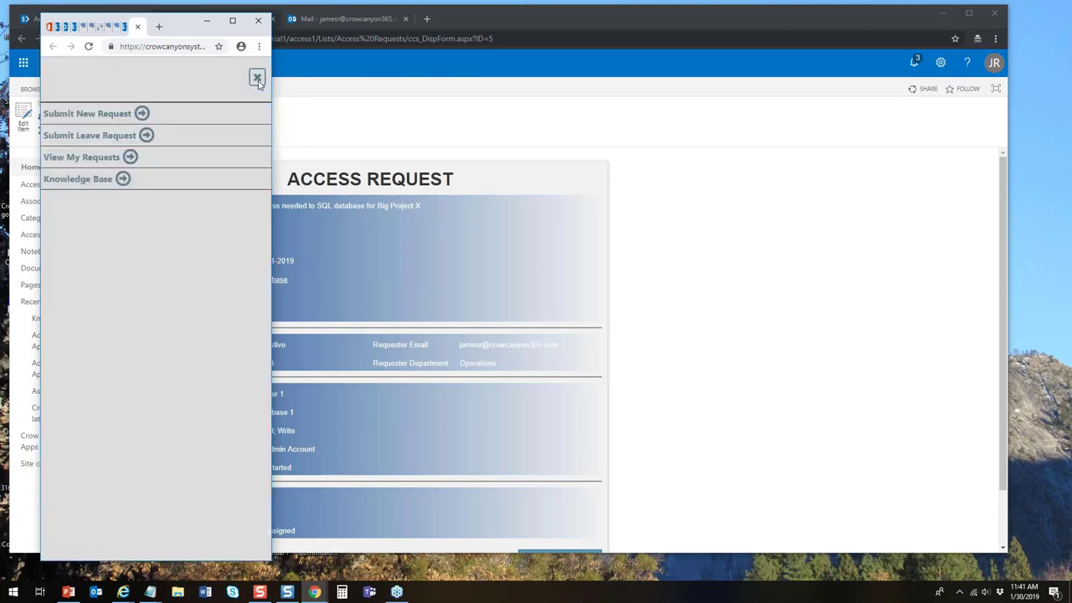
{"action": "left_click", "coordinate": [232, 21]}
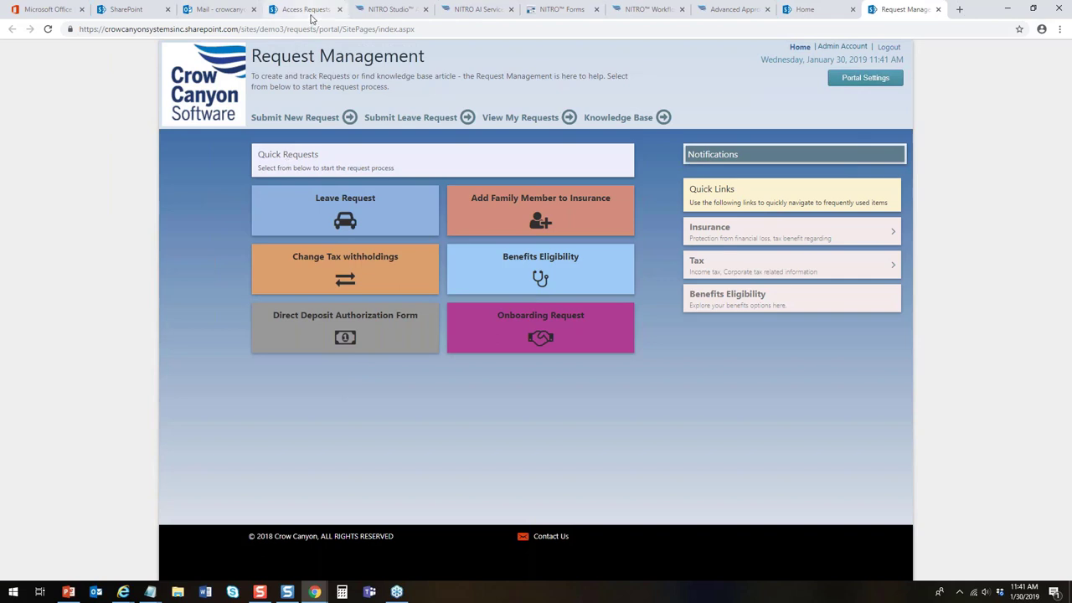
{"action": "left_click", "coordinate": [308, 9]}
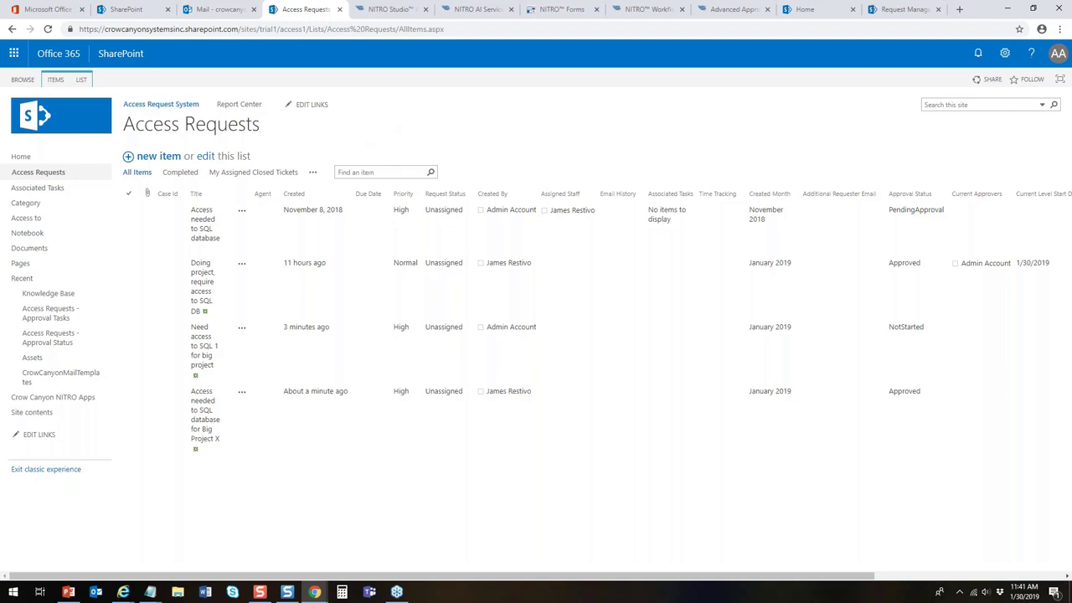
{"action": "left_click", "coordinate": [428, 207]}
{"action": "left_click", "coordinate": [669, 289]}
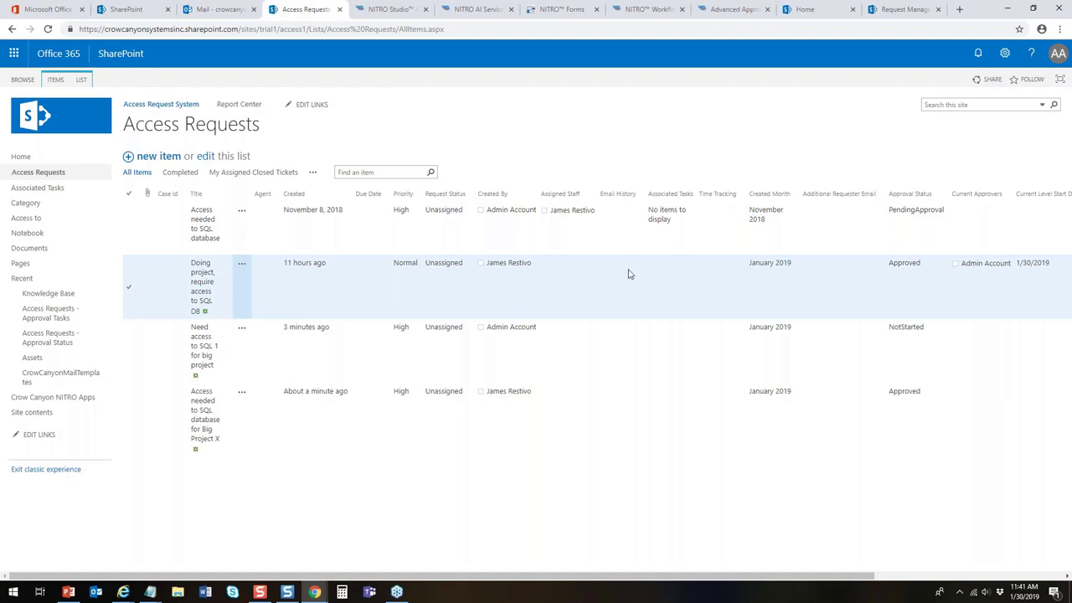
{"action": "left_click", "coordinate": [630, 274]}
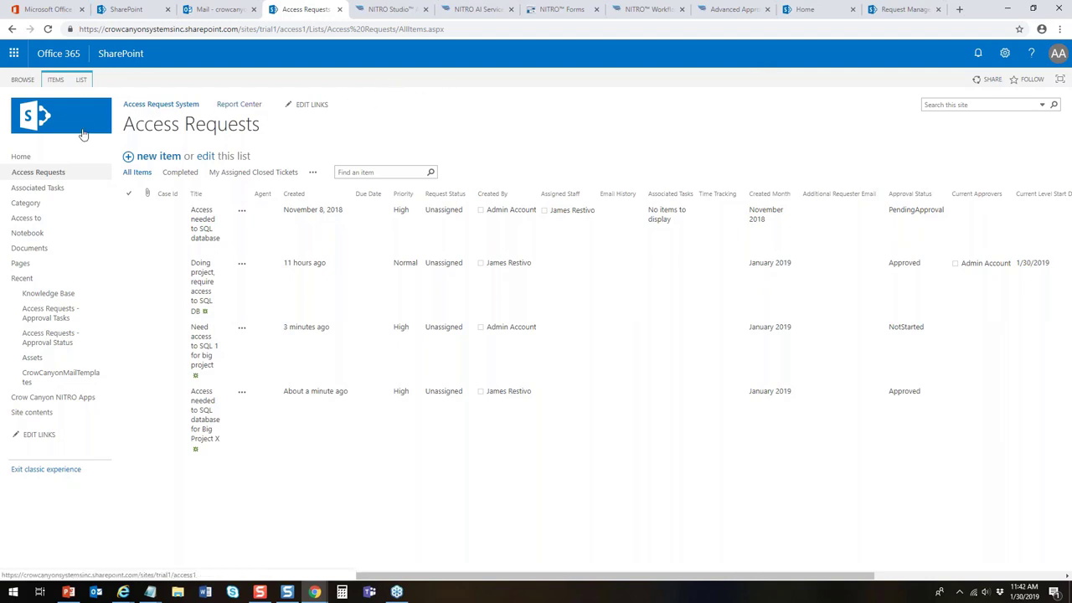
Open ACCESS-REQUESTS.aspx from the Access Request System's site pages and put the page in edit mode
{"action": "left_click", "coordinate": [31, 162]}
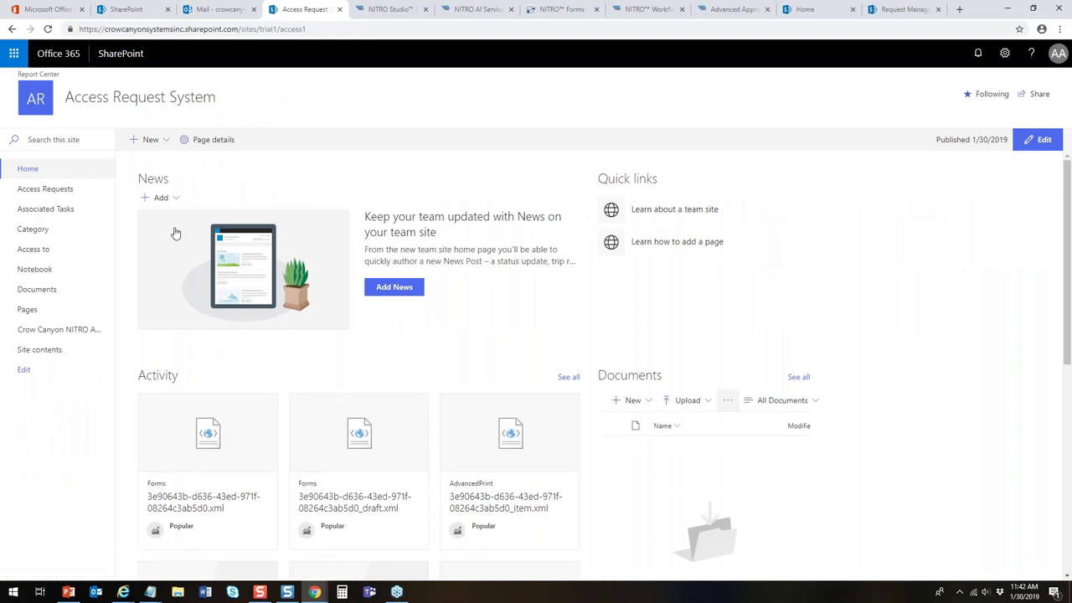
{"action": "left_click", "coordinate": [40, 312]}
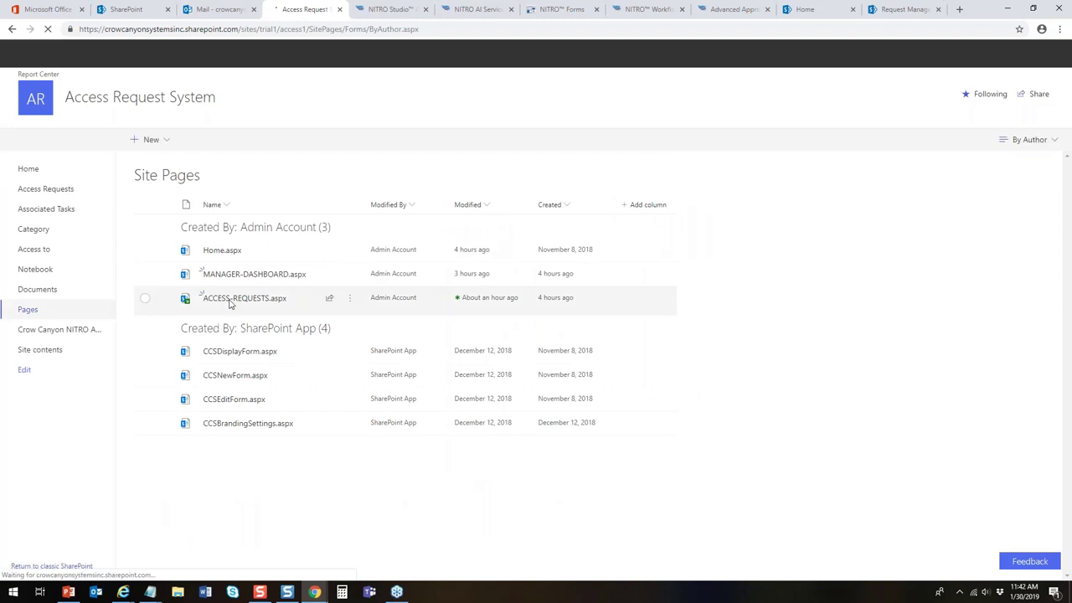
{"action": "left_click", "coordinate": [243, 298]}
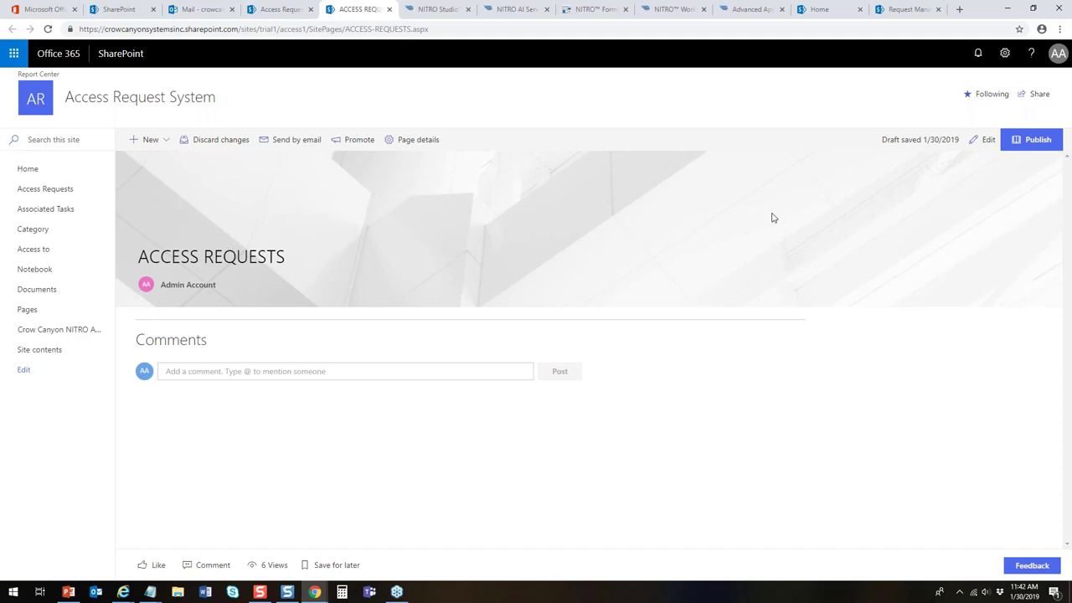
{"action": "left_click", "coordinate": [989, 141]}
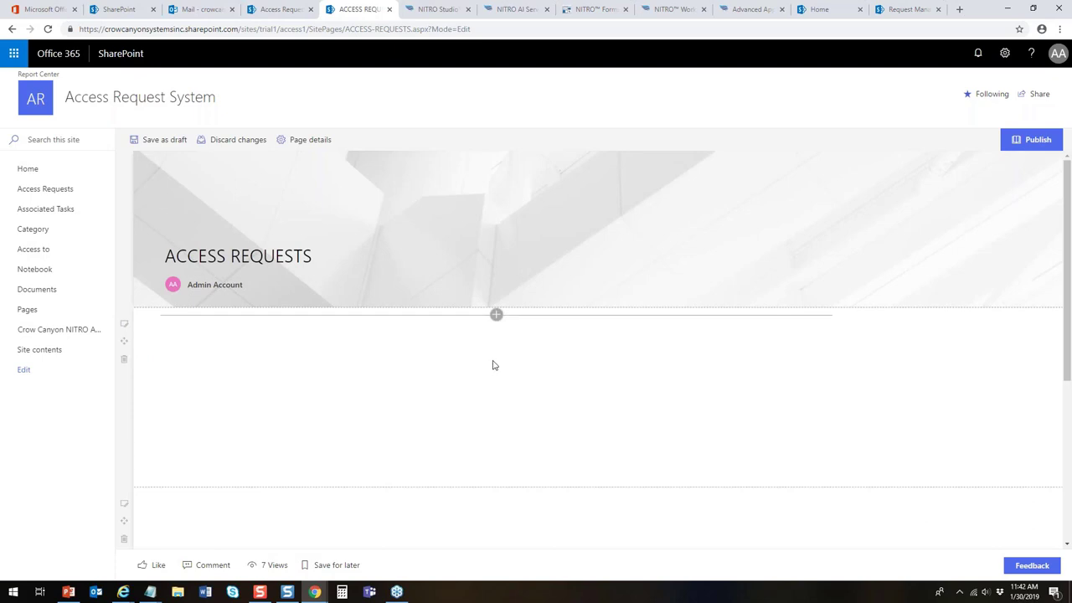
Add the "Link Tiles - Crow Canyon" web part from the Other category to the page's first section
{"action": "left_click", "coordinate": [496, 315]}
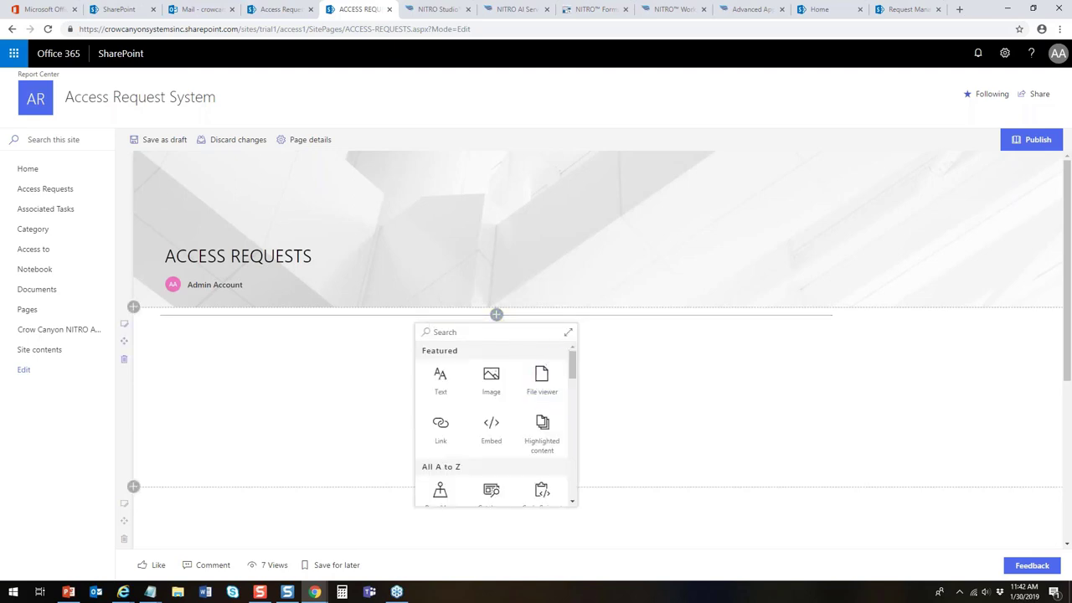
{"action": "left_click", "coordinate": [568, 333]}
{"action": "scroll", "coordinate": [838, 385], "scroll_direction": "down", "scroll_amount": 5}
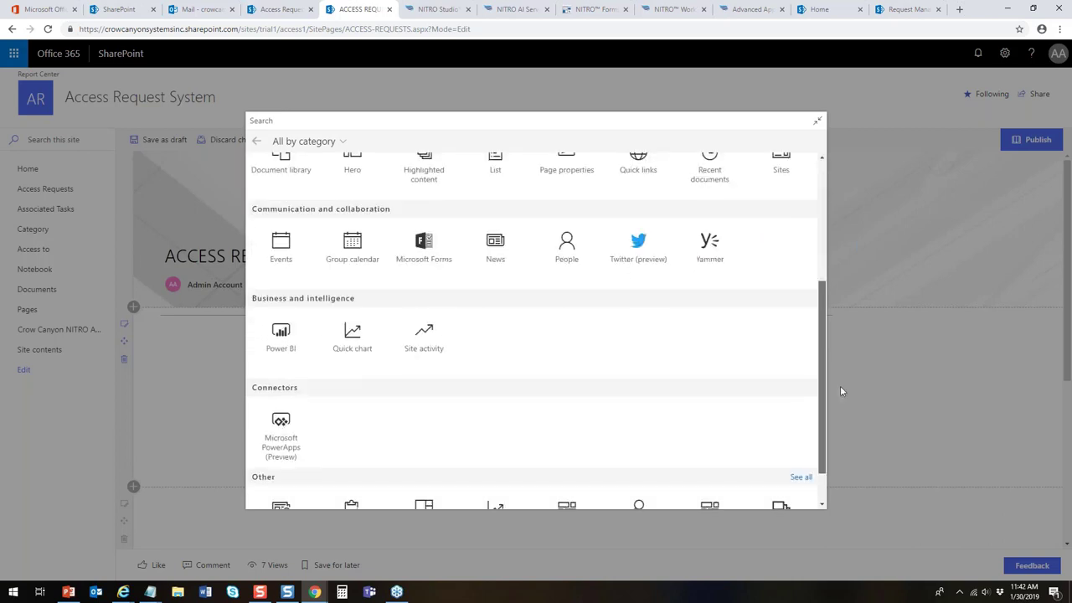
{"action": "left_click", "coordinate": [802, 441]}
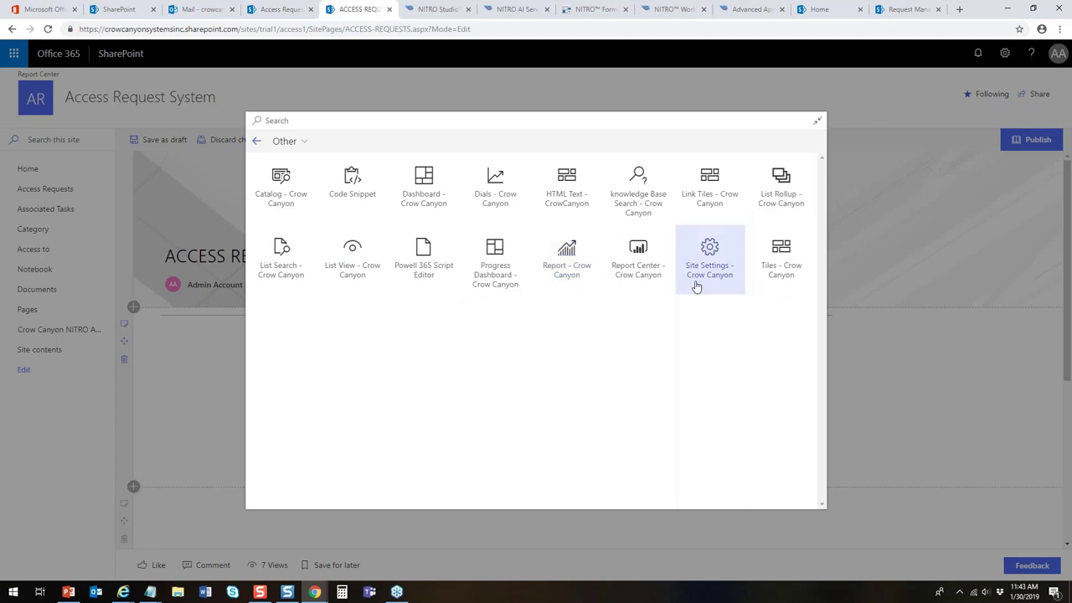
{"action": "left_click", "coordinate": [707, 196]}
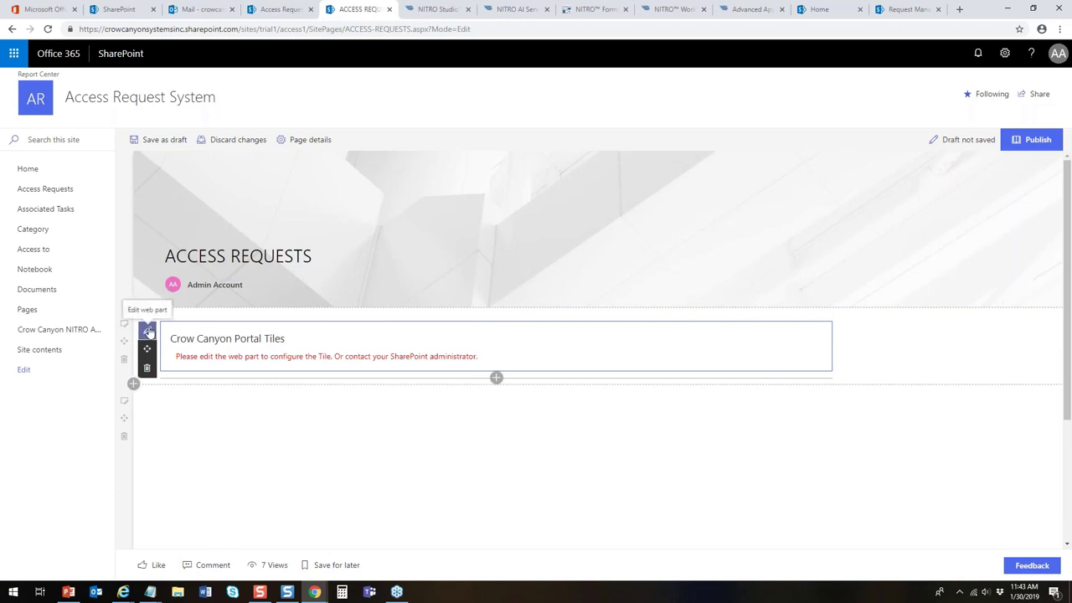
Set the Link Tiles web part's group name to User Requests, publish the page, and reload it
{"action": "left_click", "coordinate": [149, 332]}
{"action": "left_click", "coordinate": [976, 234]}
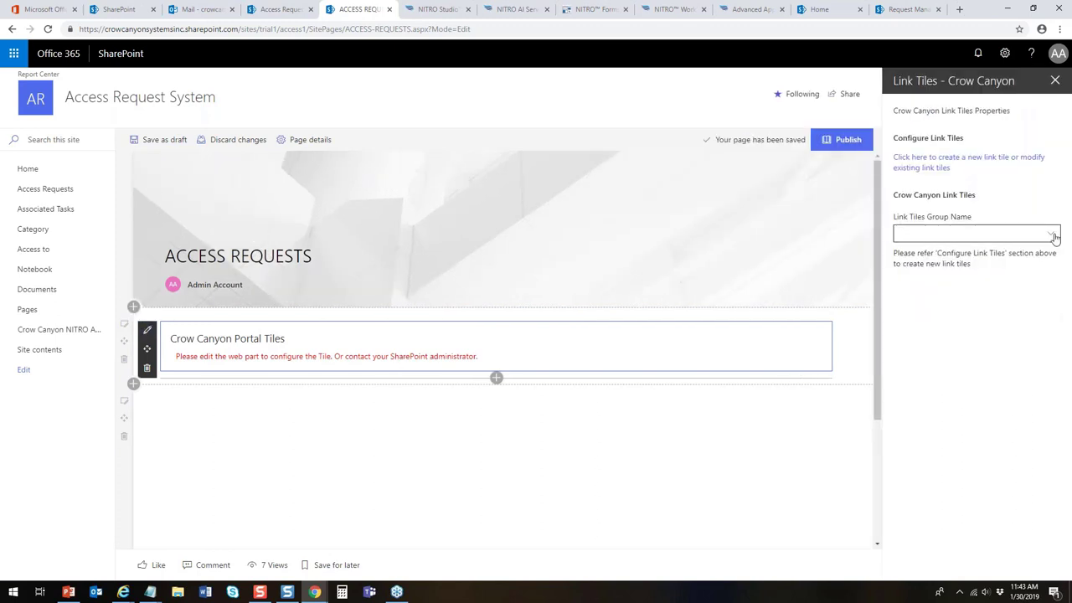
{"action": "left_click", "coordinate": [962, 237]}
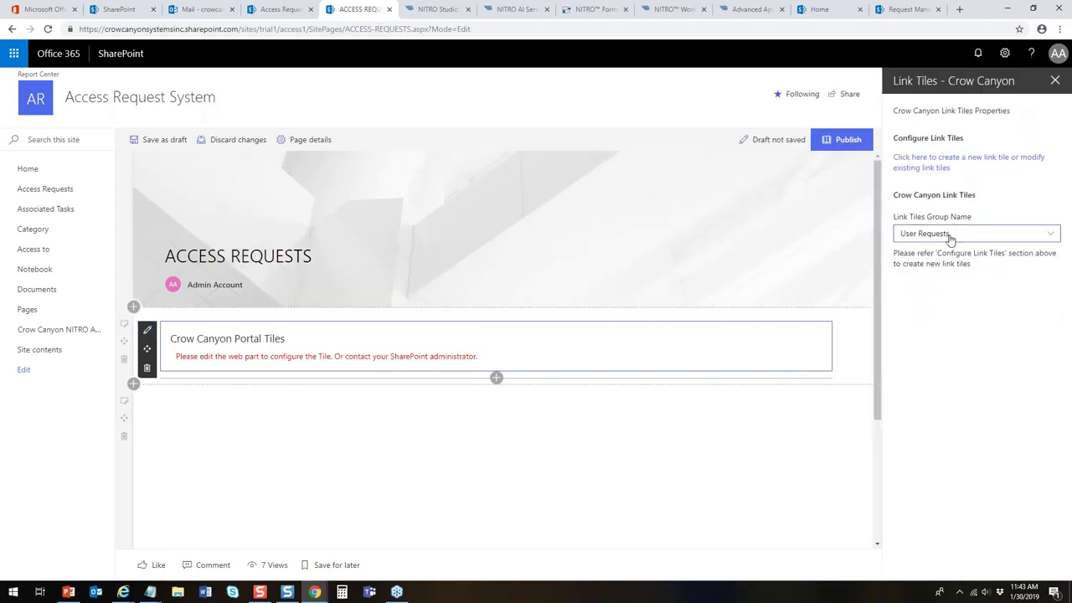
{"action": "left_click", "coordinate": [1055, 81]}
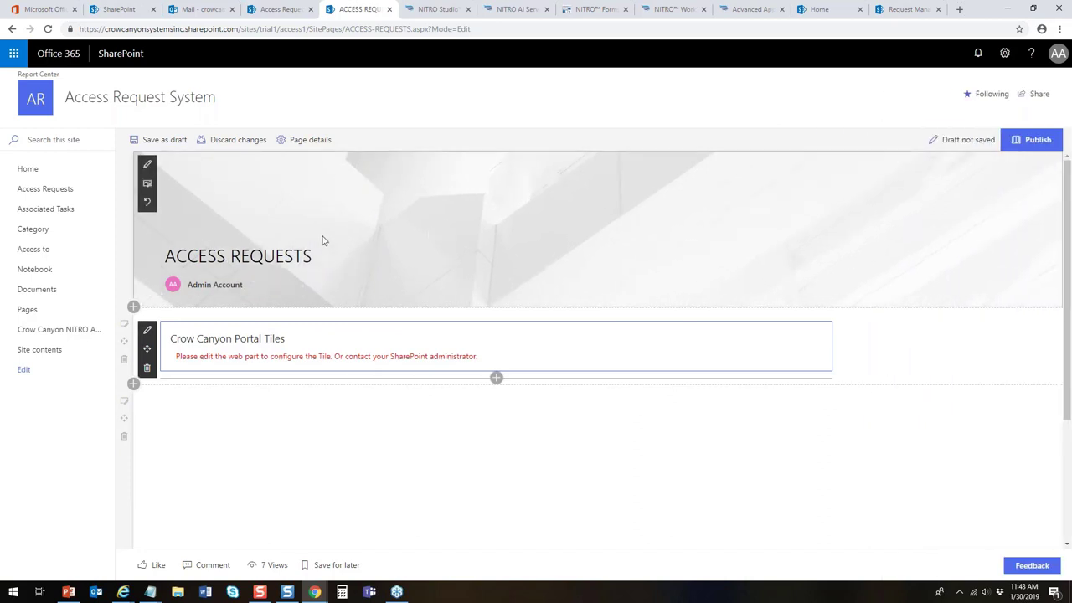
{"action": "left_click", "coordinate": [1033, 139]}
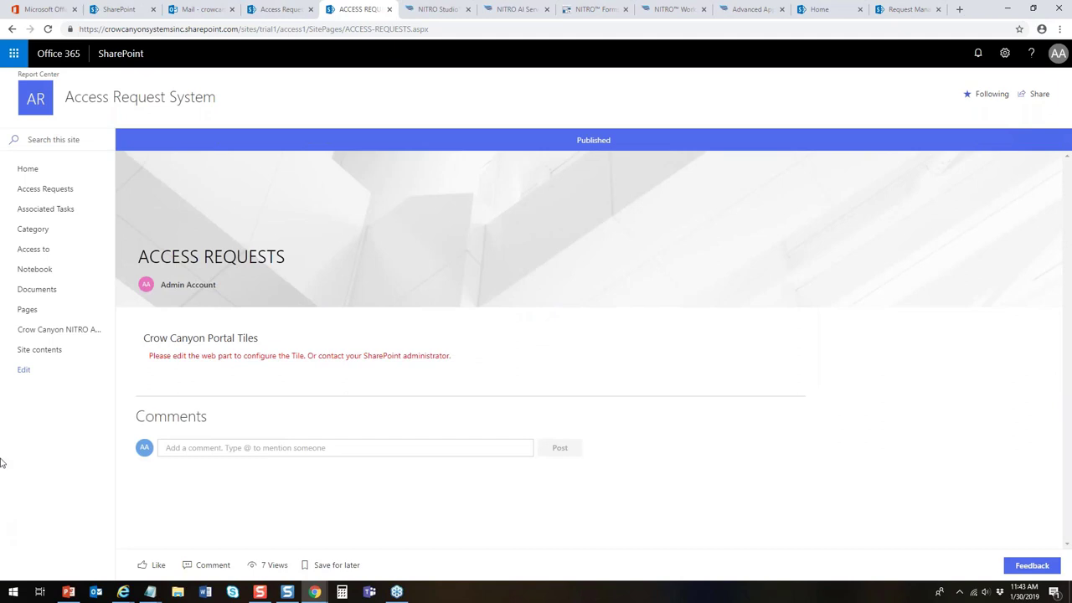
{"action": "left_click", "coordinate": [47, 30]}
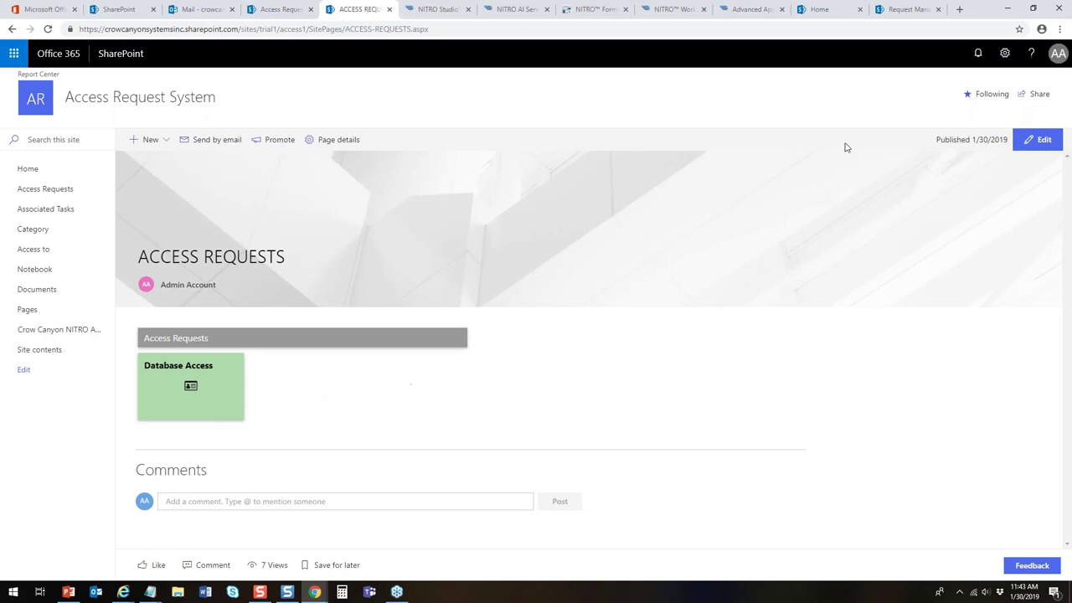
View the Request Management portal's tiles and the Access Requests list, and return to the ACCESS REQUESTS page
{"action": "left_click", "coordinate": [909, 9]}
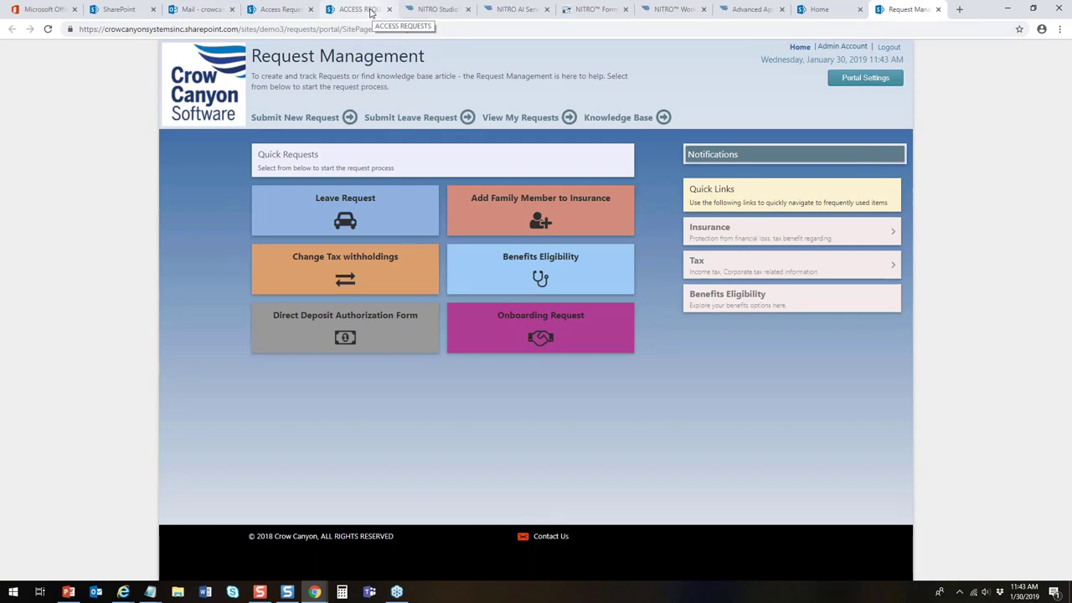
{"action": "left_click", "coordinate": [274, 9]}
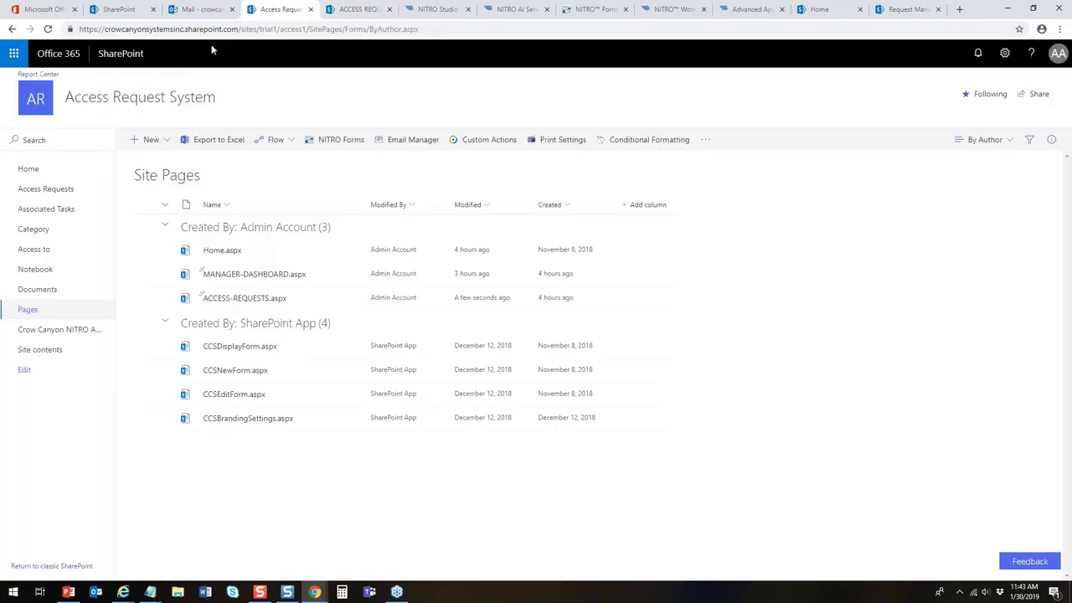
{"action": "left_click", "coordinate": [38, 190]}
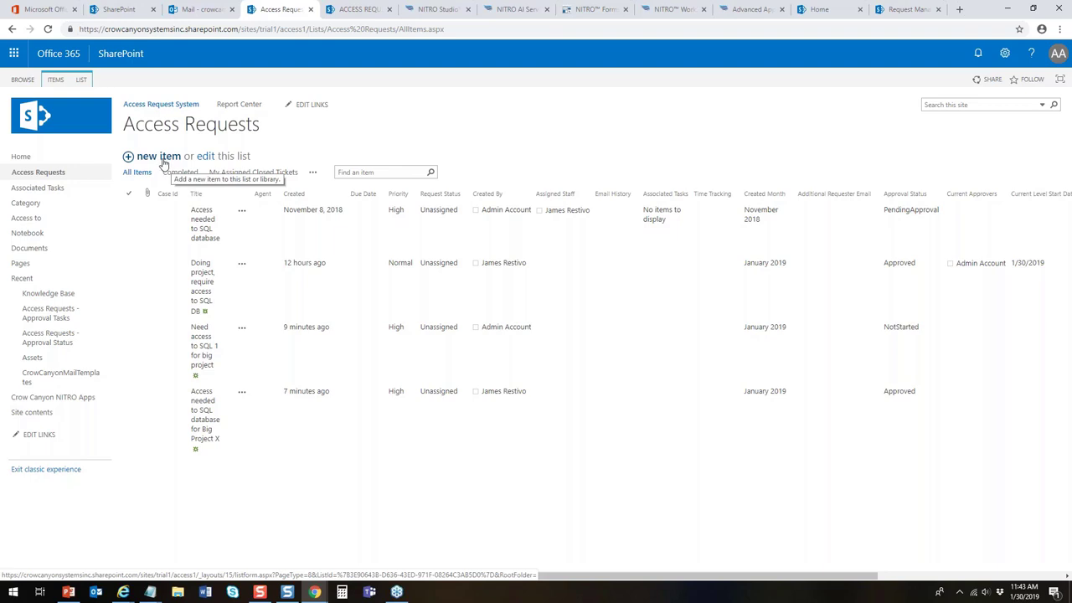
{"action": "left_click", "coordinate": [369, 12]}
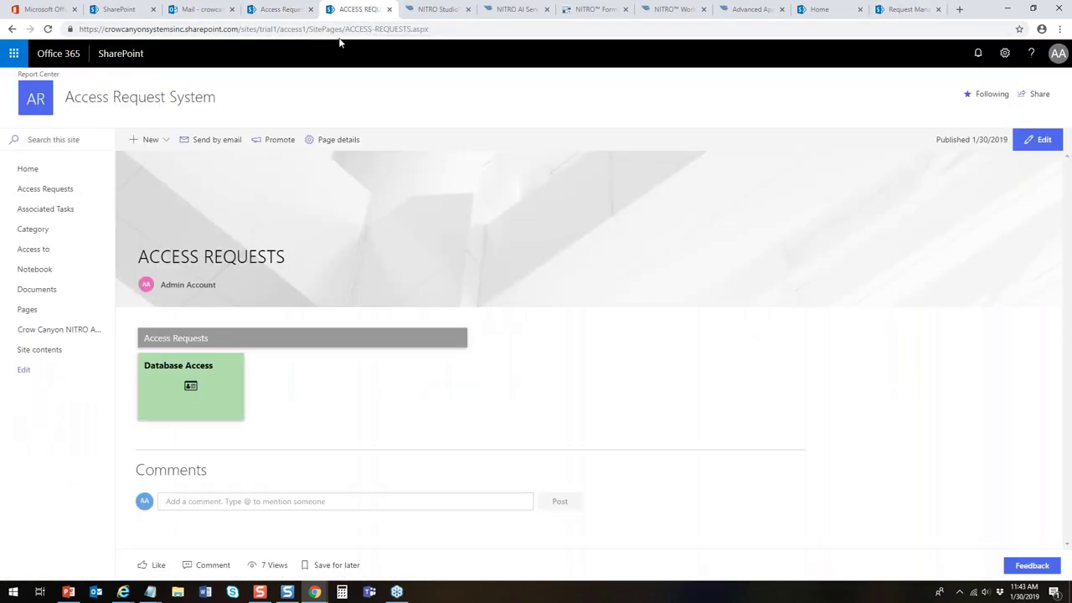
Try the request form behind the Database Access tile with category Database and access to SQL, and cancel it without saving
{"action": "left_click", "coordinate": [188, 386]}
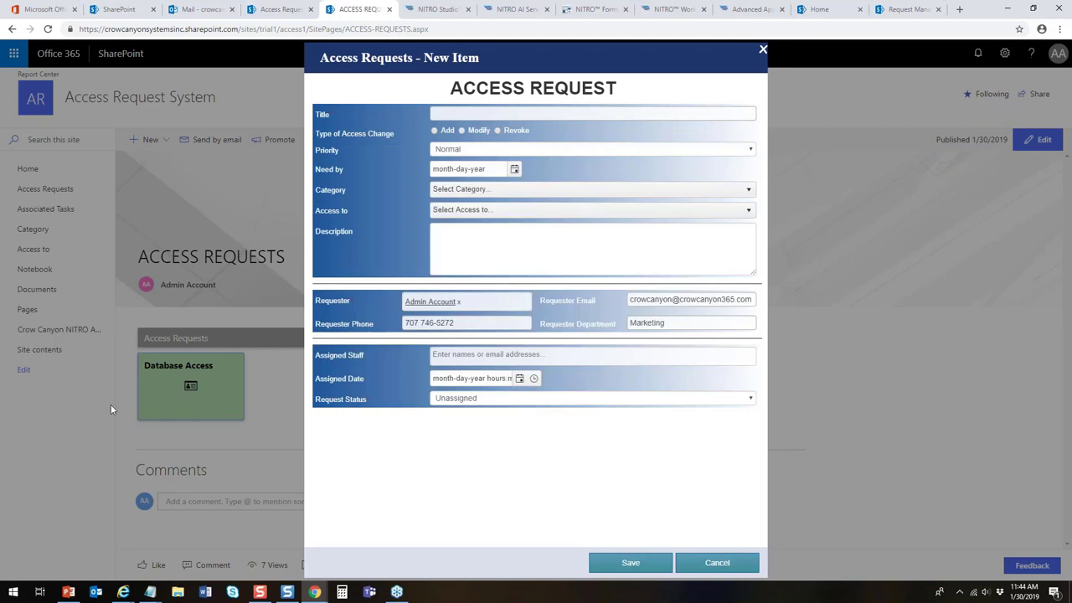
{"action": "left_click", "coordinate": [492, 188]}
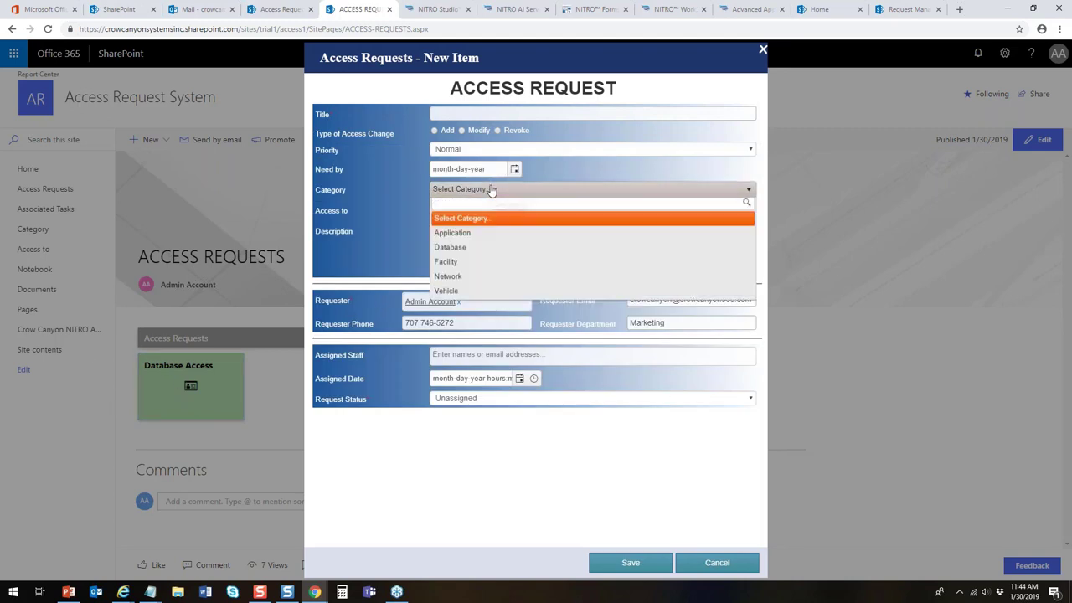
{"action": "left_click", "coordinate": [463, 252]}
{"action": "left_click", "coordinate": [469, 215]}
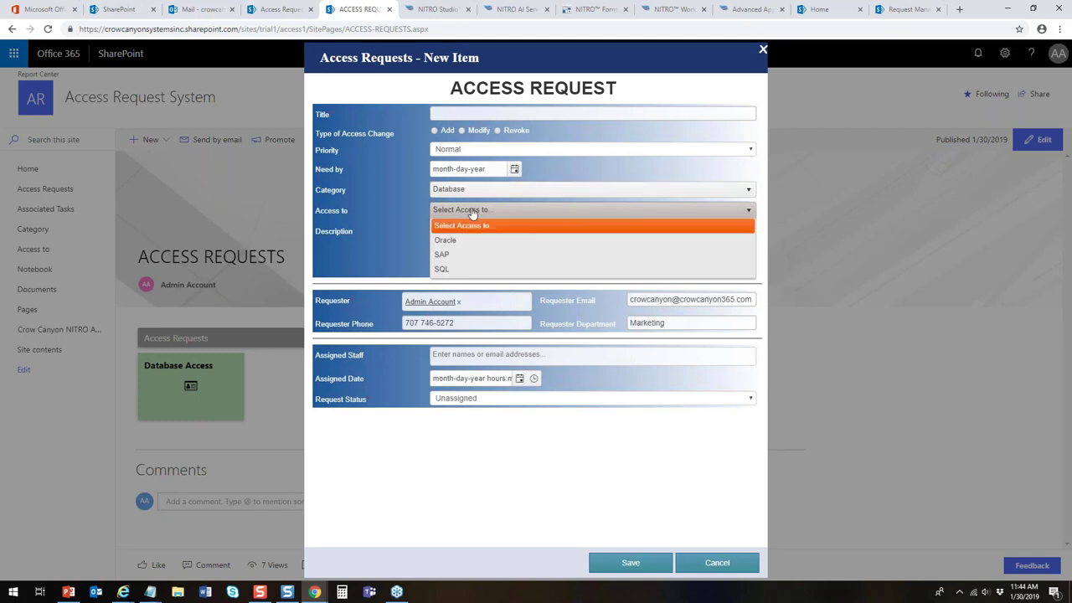
{"action": "left_click", "coordinate": [453, 267]}
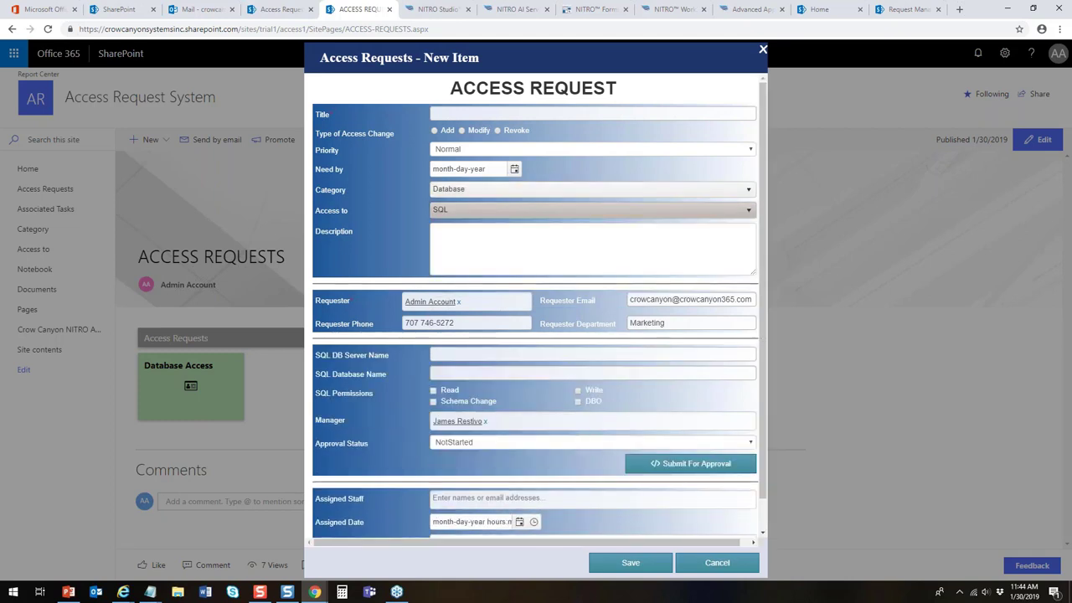
{"action": "left_click", "coordinate": [717, 562]}
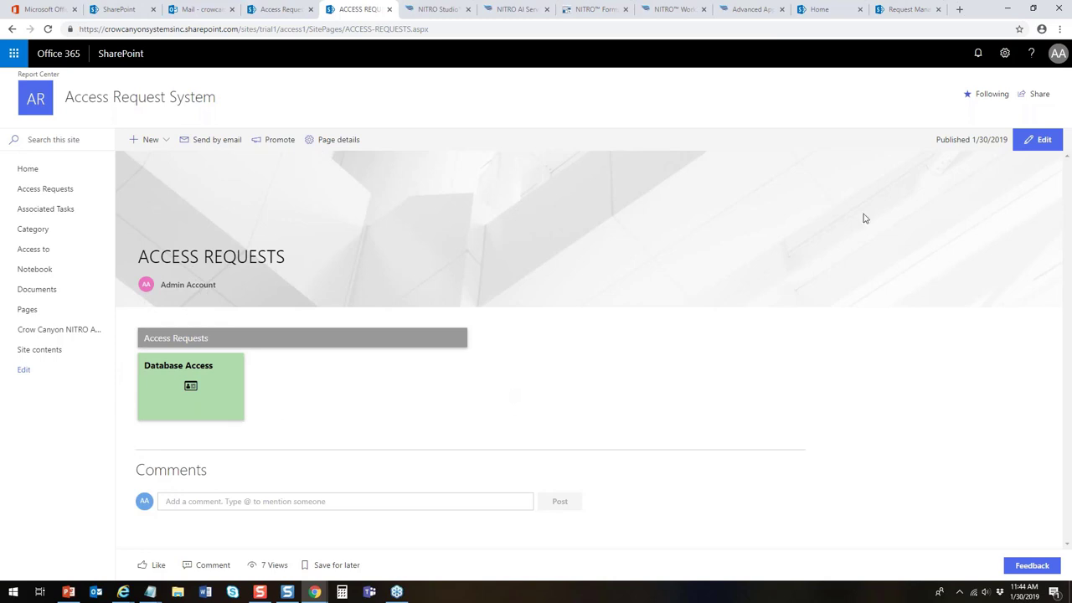
Edit the ACCESS REQUESTS page and add the "knowledge Base Search - Crow Canyon" web part to the section below the link tiles
{"action": "left_click", "coordinate": [1043, 140]}
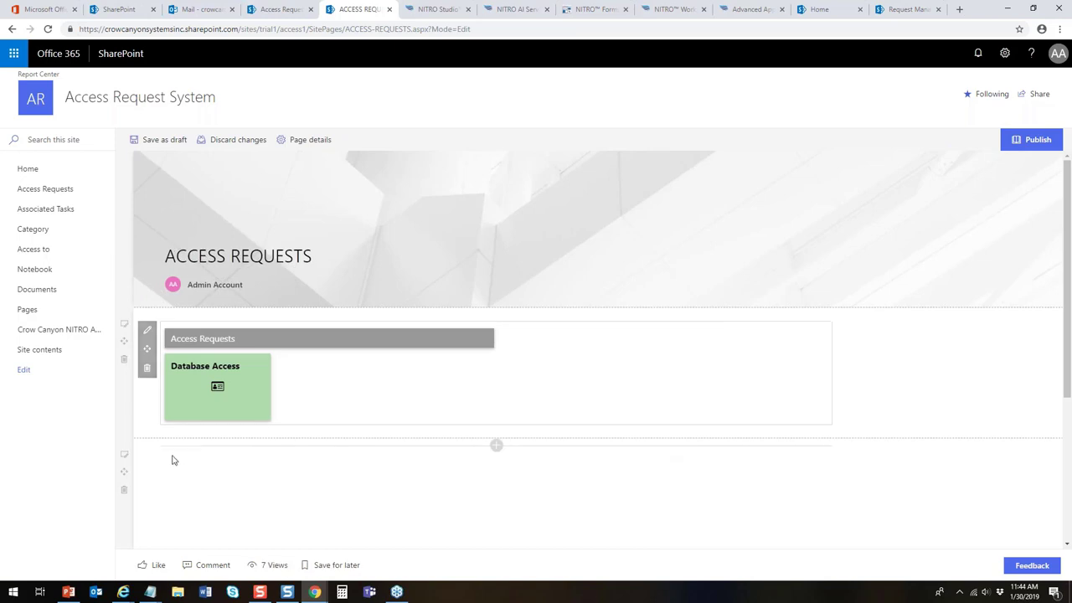
{"action": "mouse_move", "coordinate": [165, 396]}
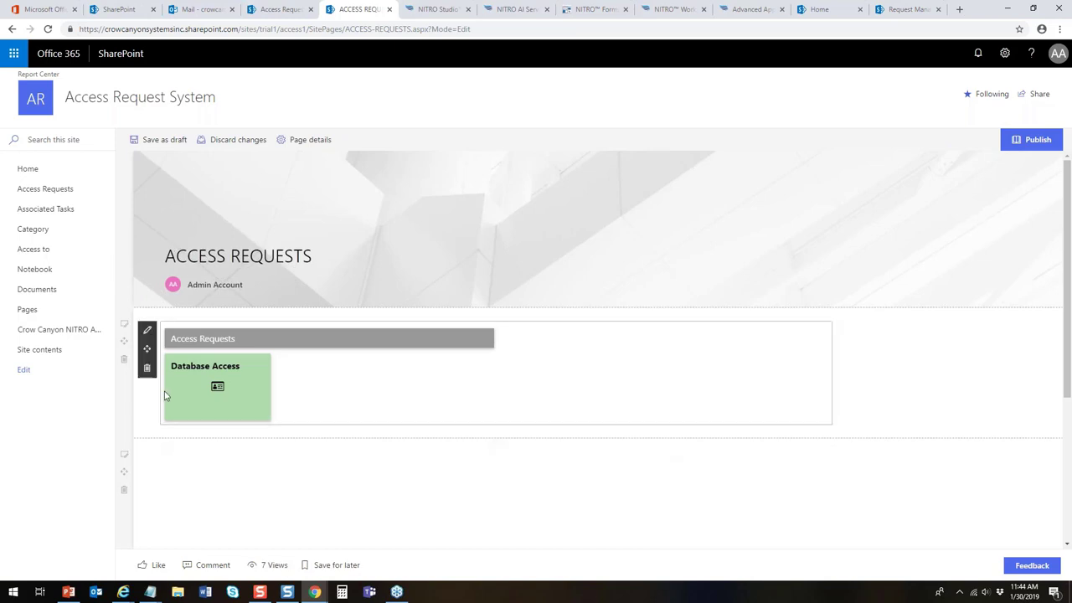
{"action": "left_click", "coordinate": [124, 457]}
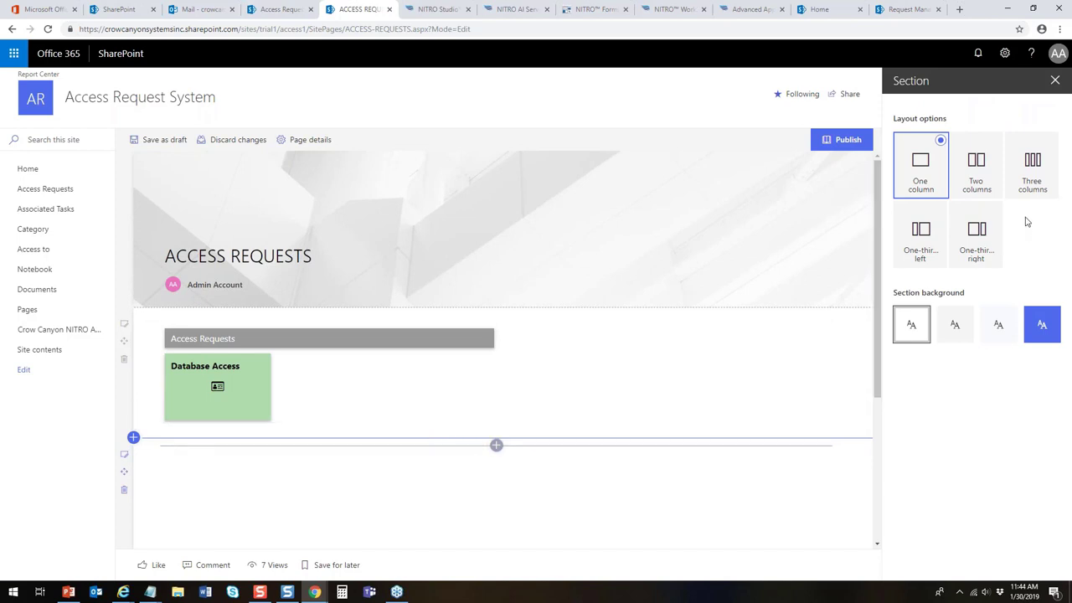
{"action": "left_click", "coordinate": [496, 446]}
{"action": "left_click", "coordinate": [572, 266]}
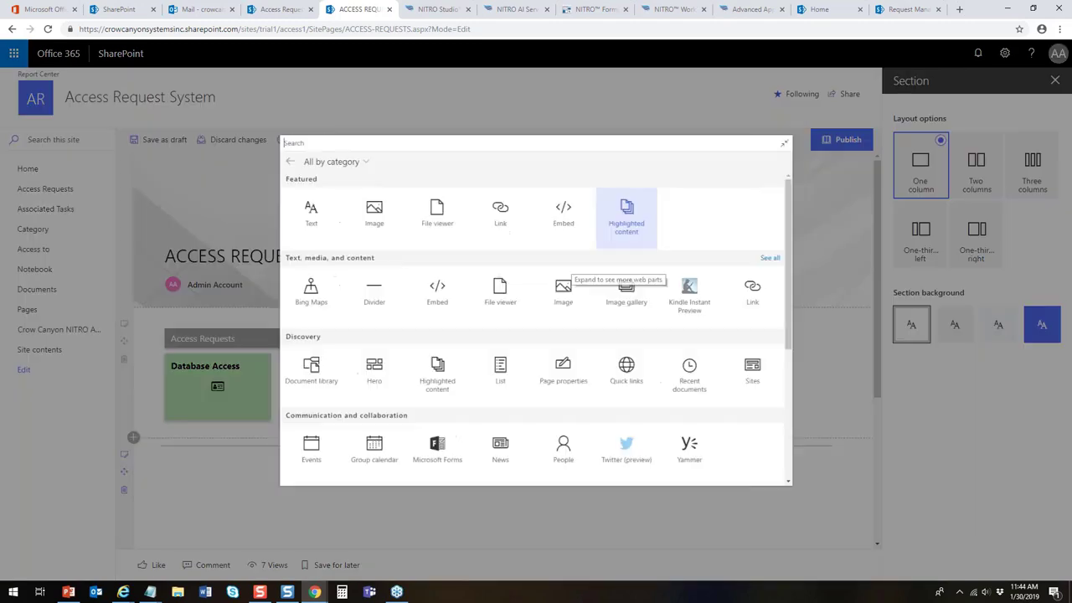
{"action": "left_click_drag", "start_coordinate": [823, 278], "coordinate": [836, 423]}
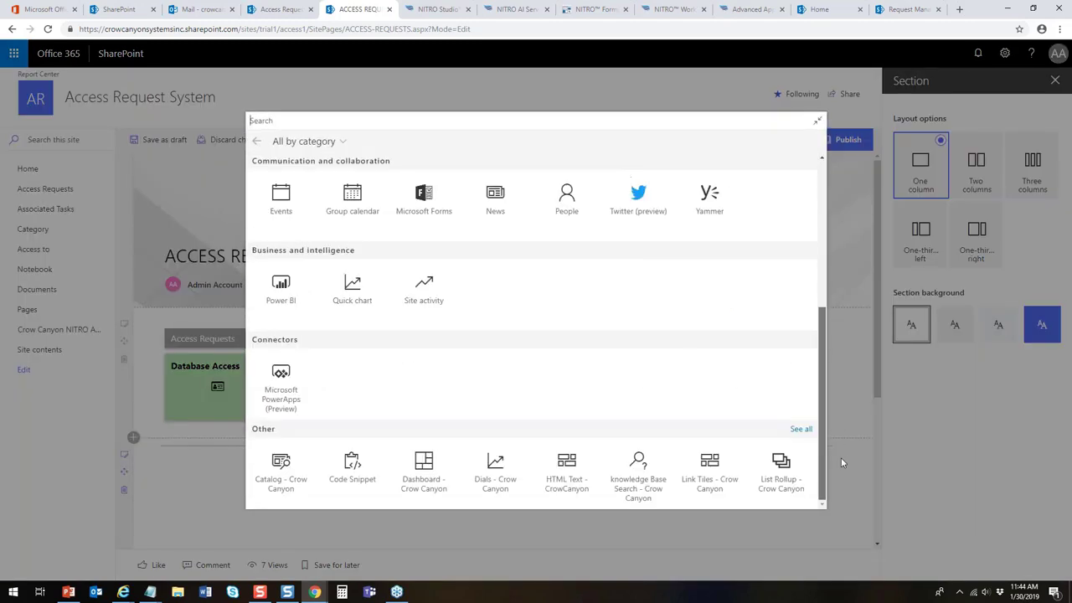
{"action": "left_click", "coordinate": [639, 466]}
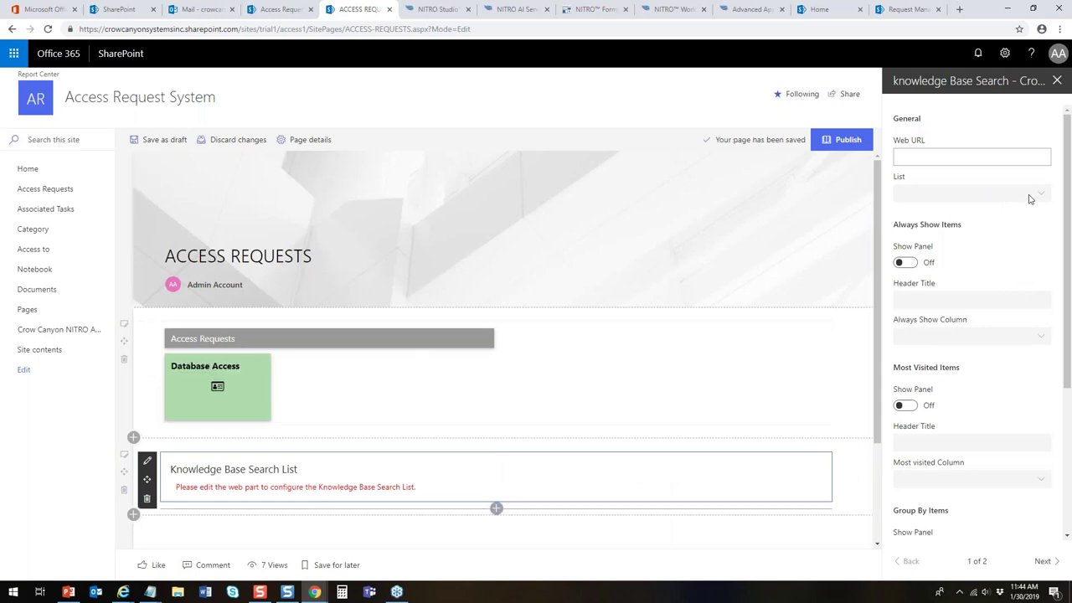
{"action": "left_click", "coordinate": [1012, 161]}
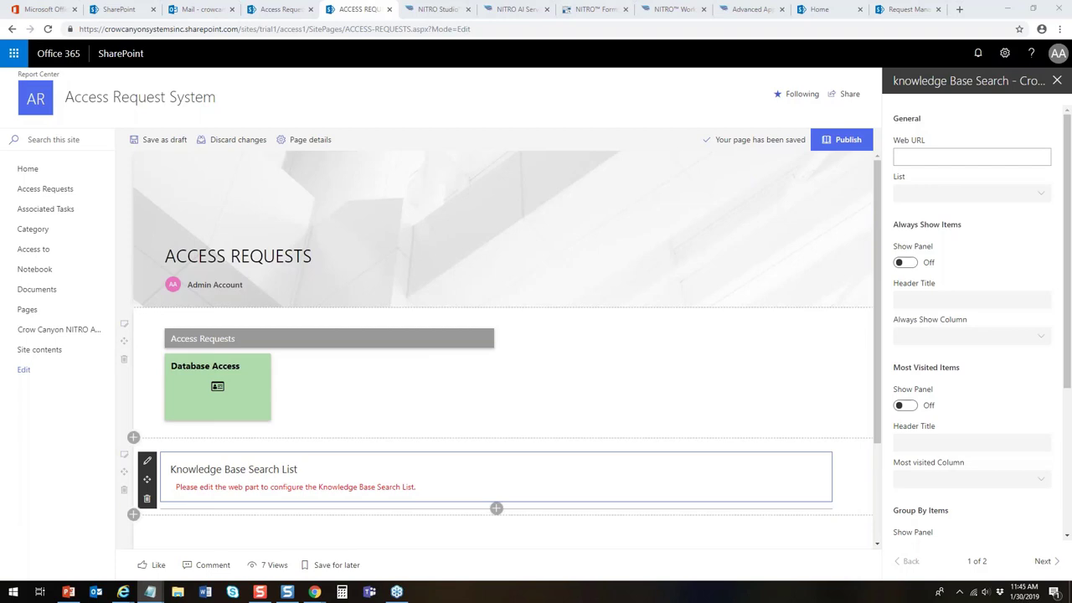
{"action": "left_click", "coordinate": [941, 157]}
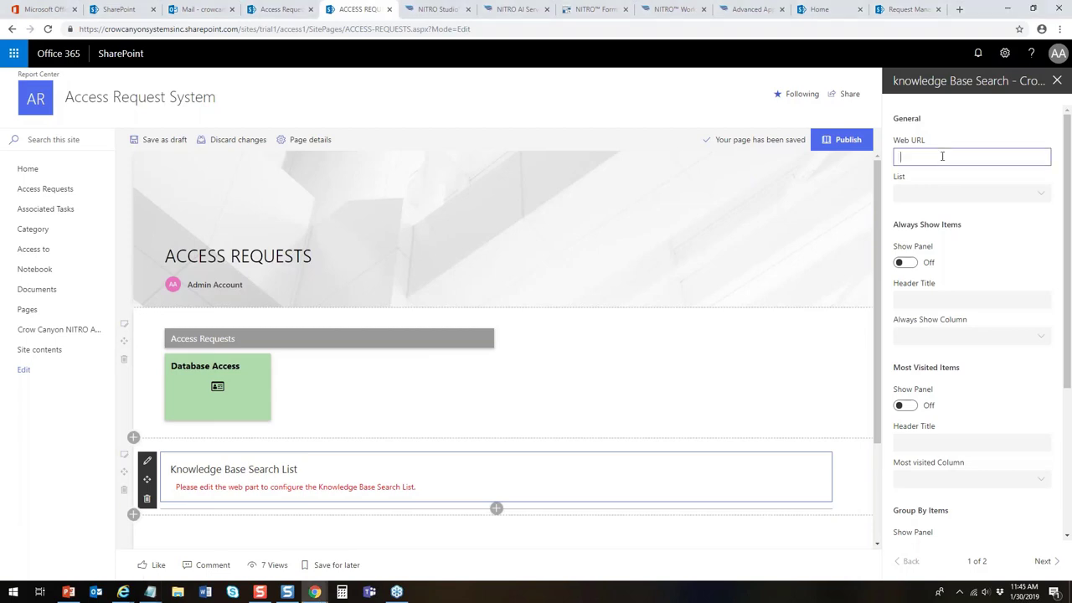
{"action": "key", "text": "ctrl+v"}
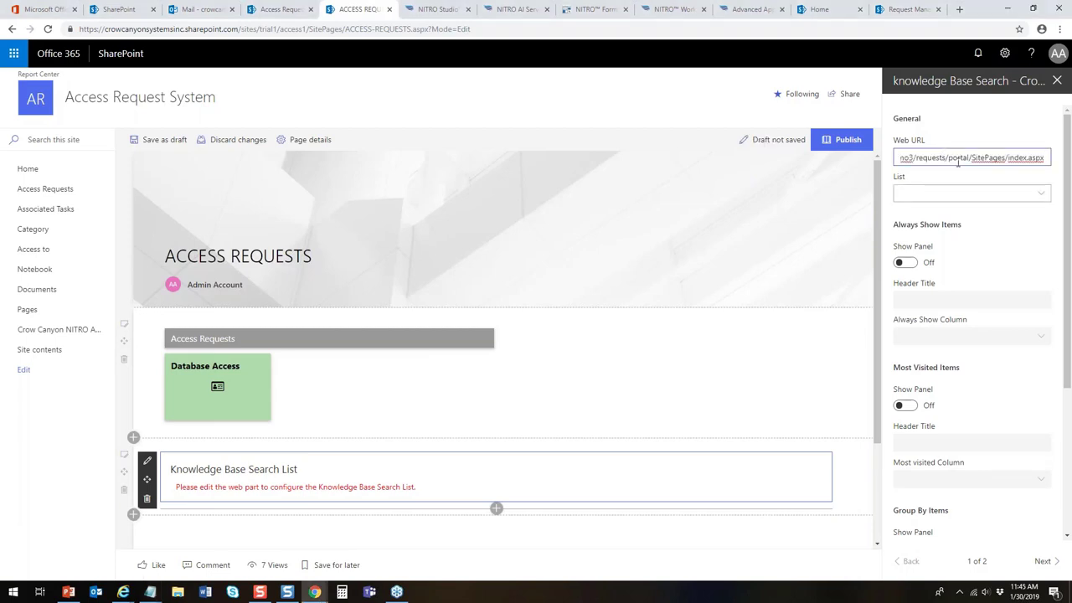
{"action": "key", "text": "ctrl+a"}
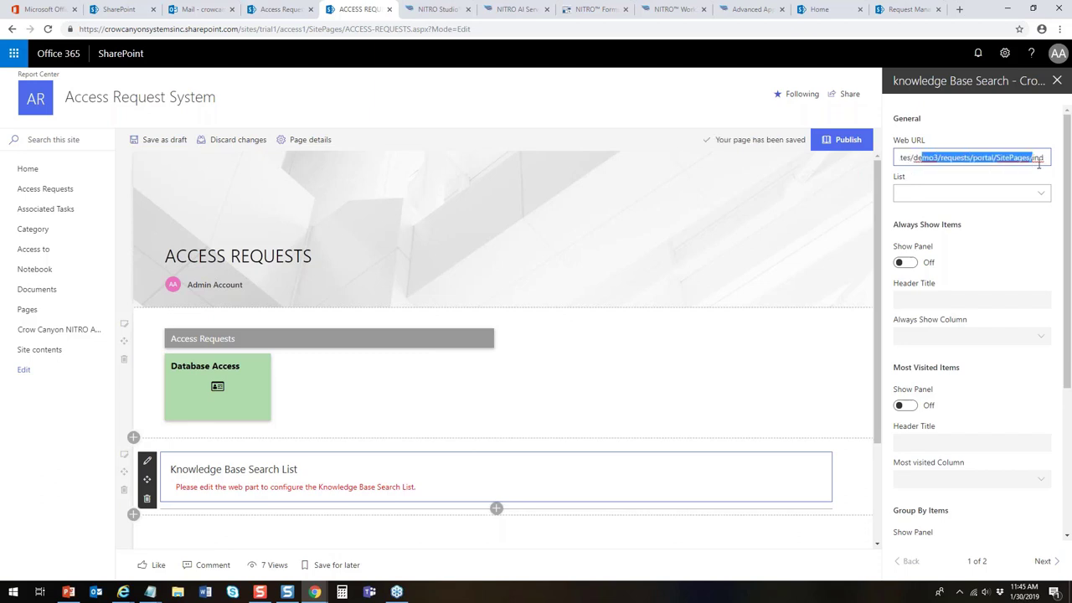
{"action": "key", "text": "ctrl+v"}
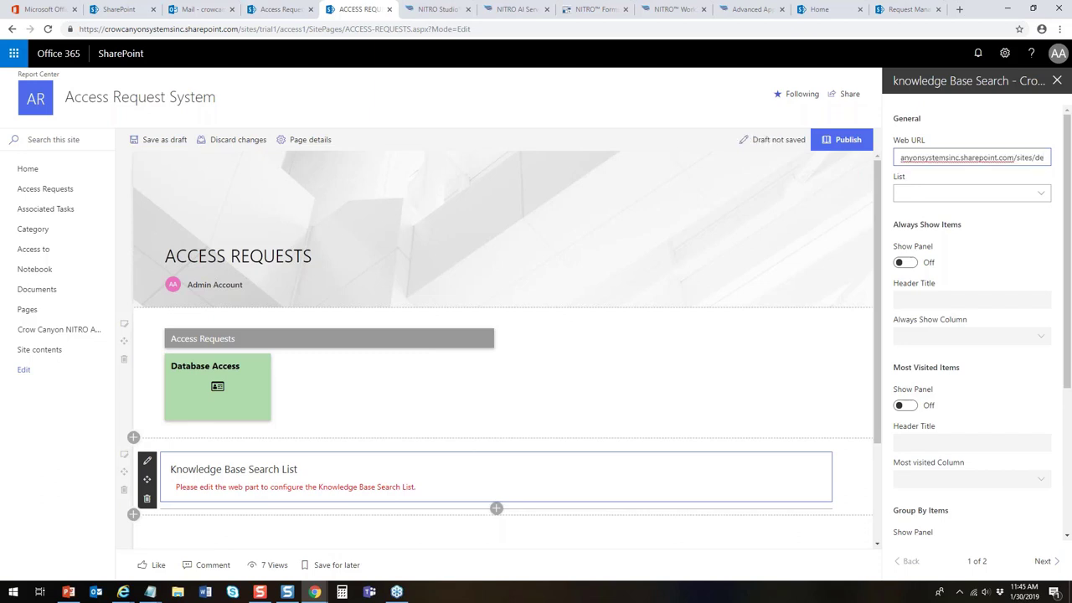
{"action": "key", "text": "BackSpace"}
{"action": "key", "text": "BackSpace"}
{"action": "key", "text": "BackSpace"}
{"action": "type", "text": "/tria"}
{"action": "key", "text": "BackSpace"}
{"action": "key", "text": "BackSpace"}
{"action": "type", "text": "al1/access1"}
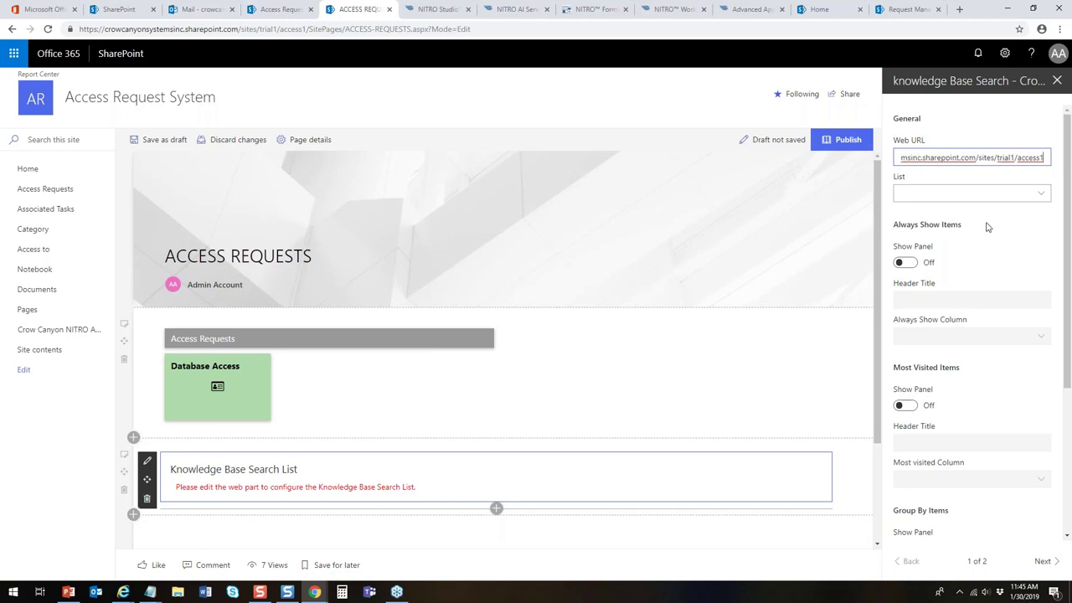
{"action": "left_click", "coordinate": [989, 226]}
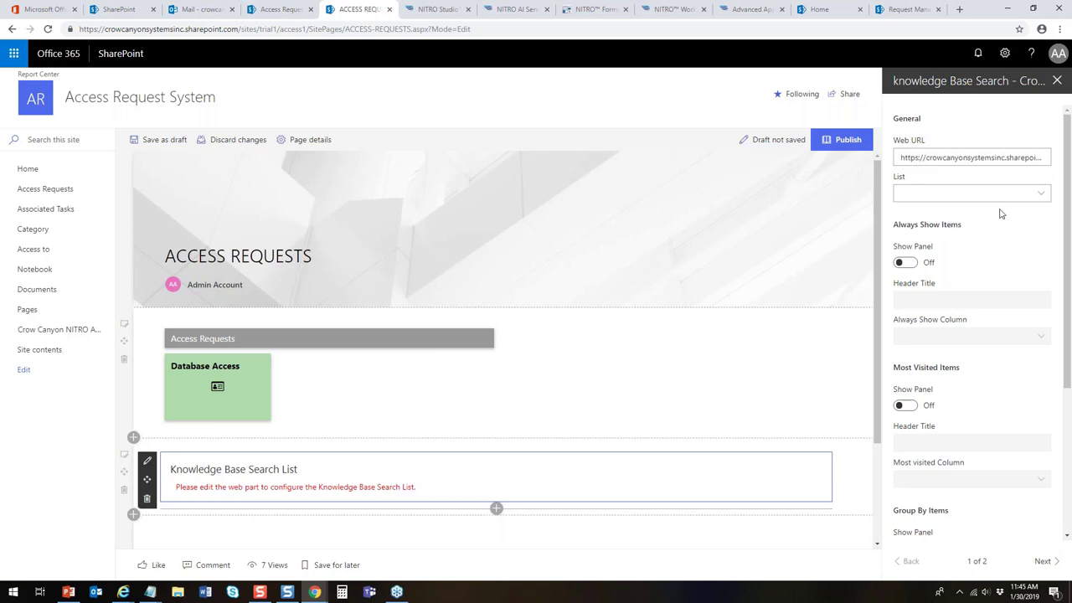
{"action": "left_click", "coordinate": [994, 194]}
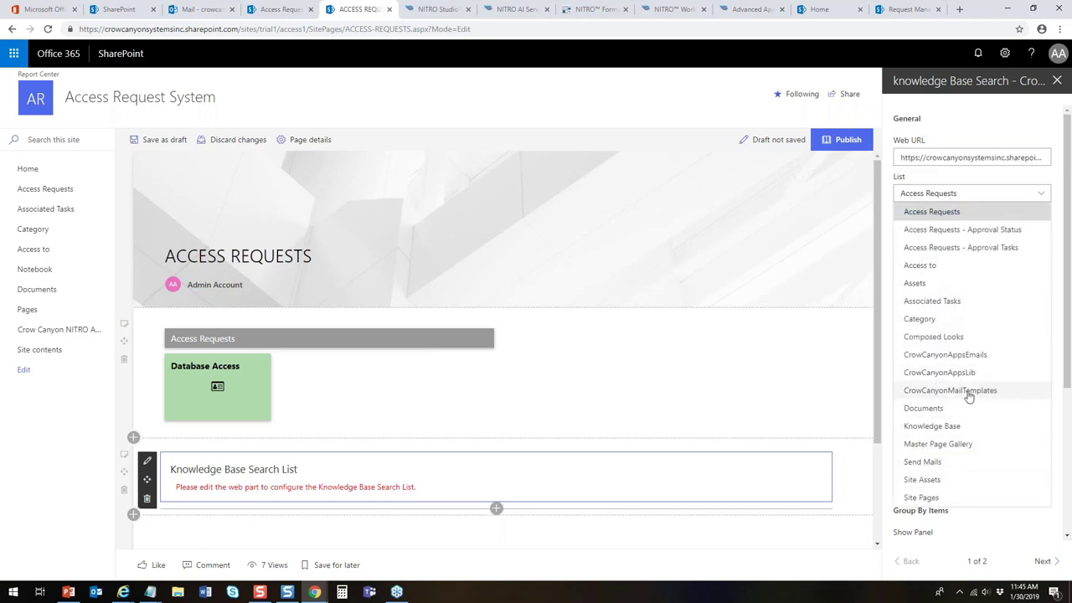
{"action": "left_click", "coordinate": [978, 428]}
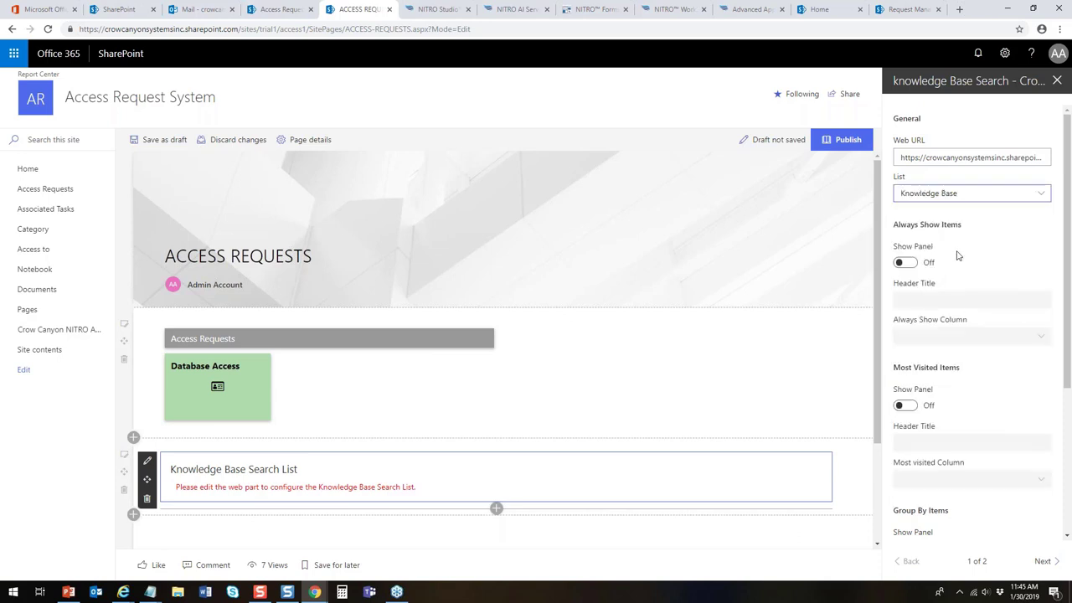
Turn on the Always Show Items panel with header title KNOWLEDGE BASE and the column "Show in frequently used KB Articles"
{"action": "left_click", "coordinate": [910, 267]}
{"action": "left_click", "coordinate": [919, 299]}
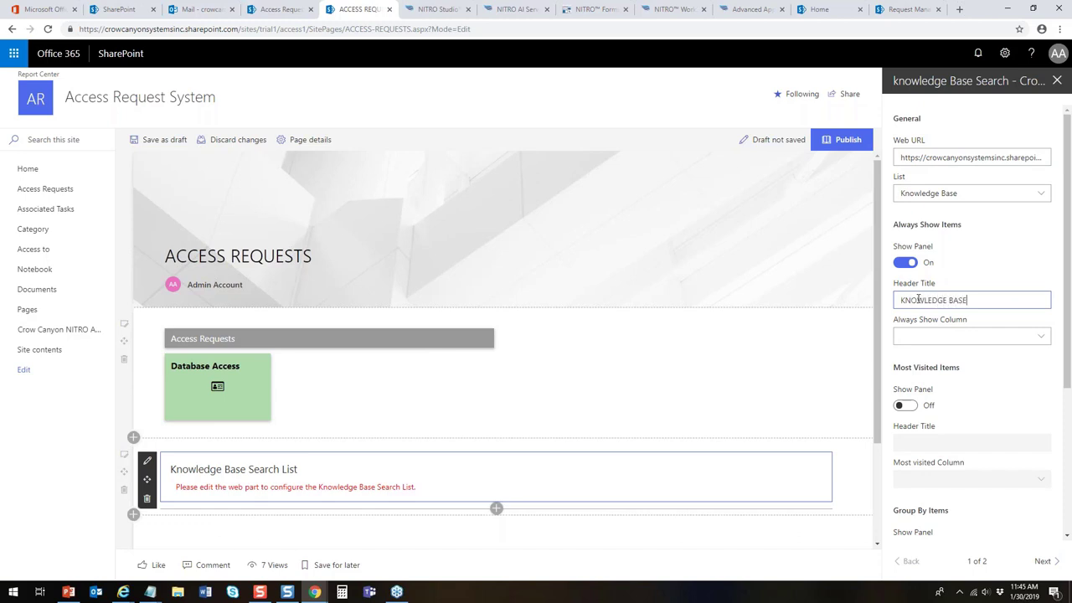
{"action": "left_click", "coordinate": [1047, 337]}
{"action": "left_click", "coordinate": [1043, 352]}
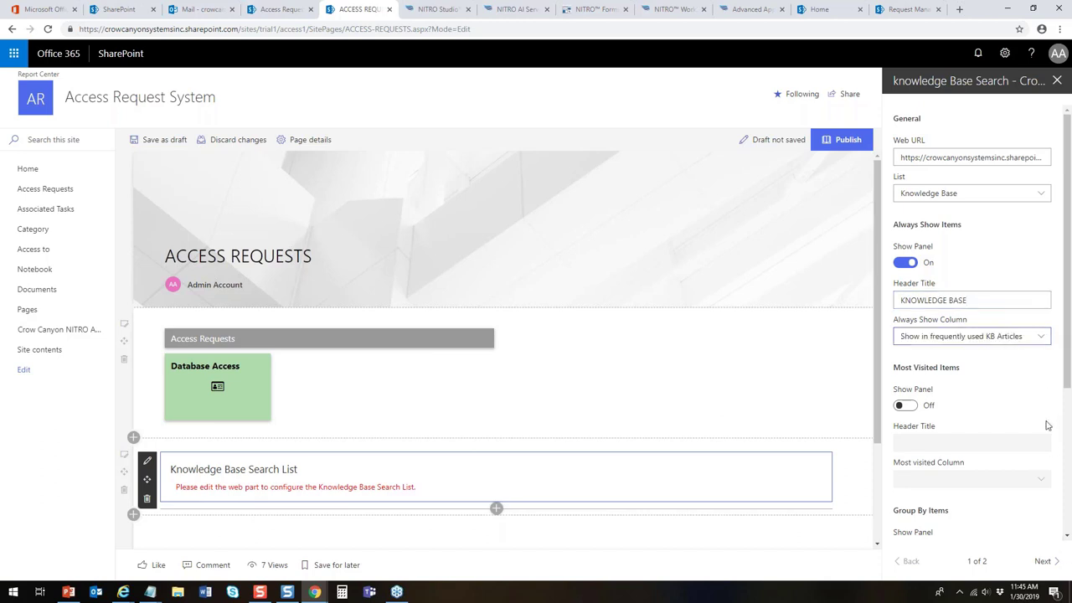
{"action": "left_click", "coordinate": [1057, 80]}
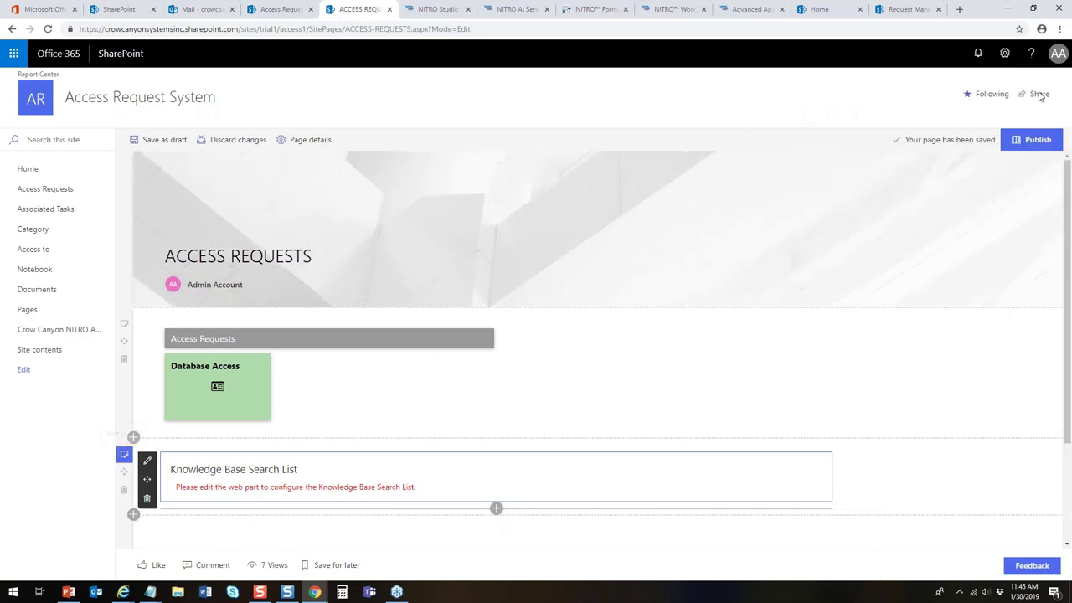
Publish the page with the knowledge base search, reload it to check the result, and reopen it for editing
{"action": "left_click", "coordinate": [1035, 139]}
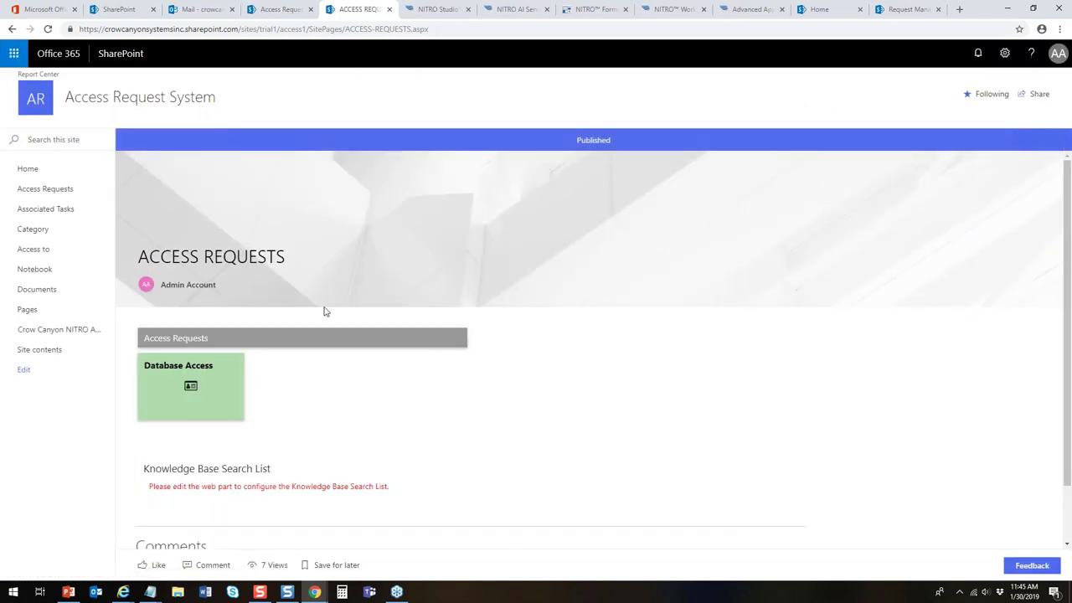
{"action": "left_click", "coordinate": [48, 28]}
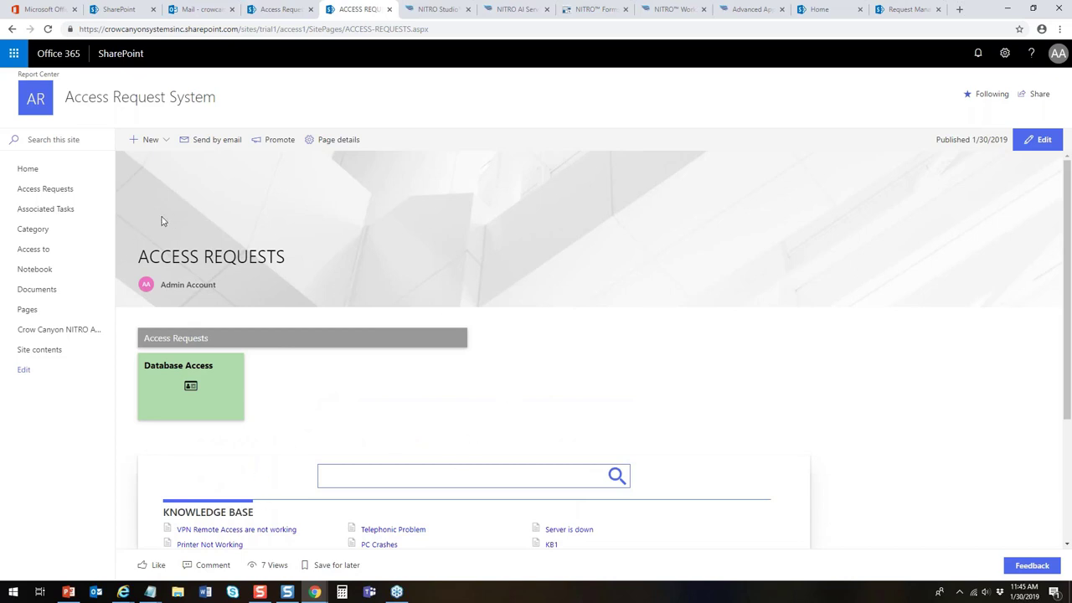
{"action": "left_click", "coordinate": [1039, 139]}
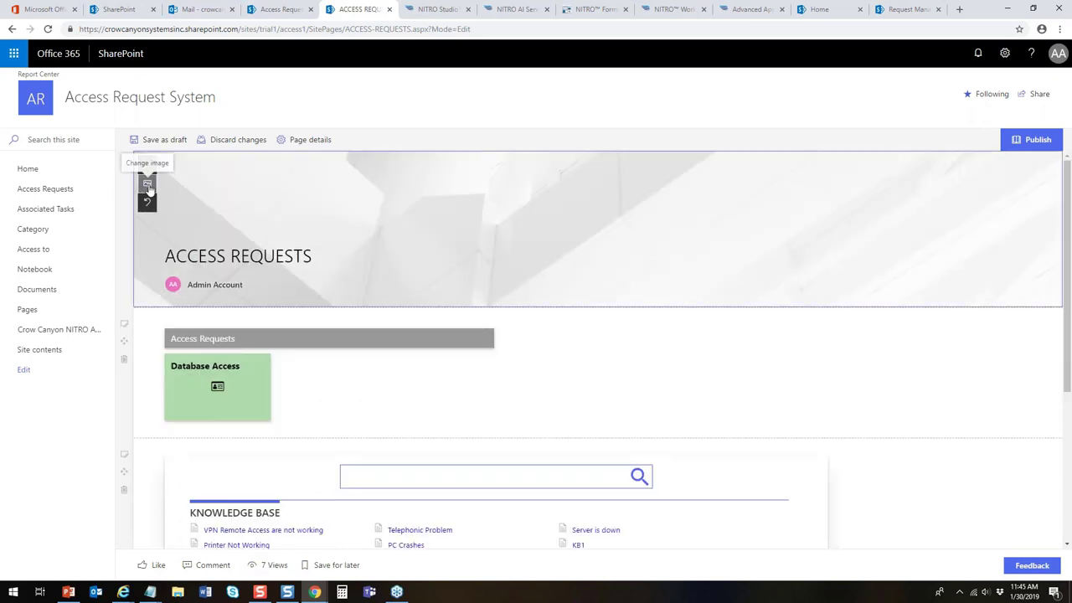
Replace the ACCESS REQUESTS banner with the uploaded blue mountains picture, its focal point near the upper edge, and publish the page
{"action": "left_click", "coordinate": [144, 172]}
{"action": "left_click", "coordinate": [135, 222]}
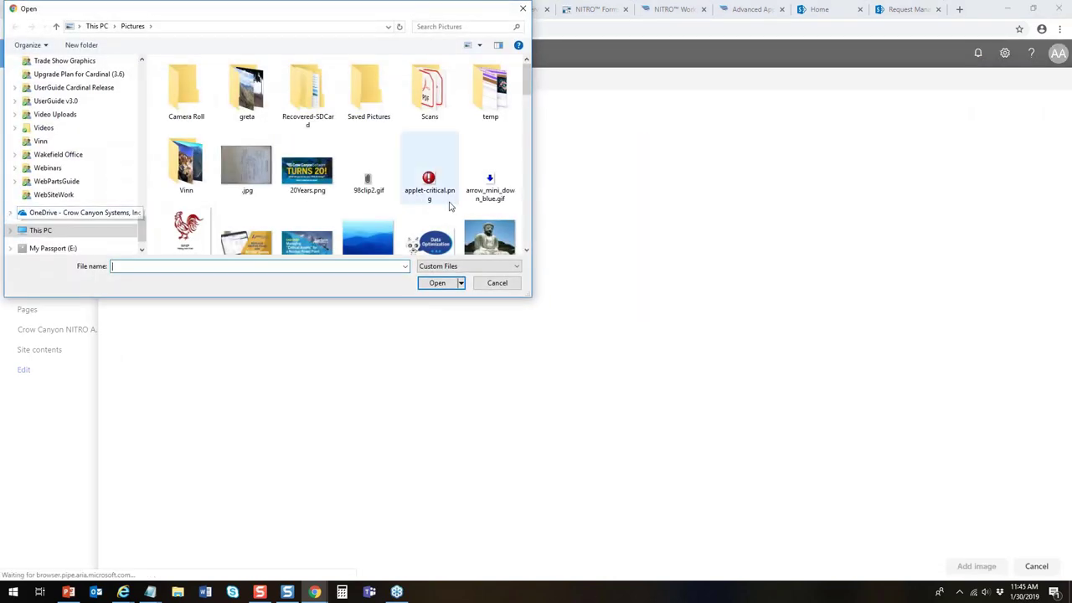
{"action": "left_click", "coordinate": [360, 241]}
{"action": "left_click", "coordinate": [437, 282]}
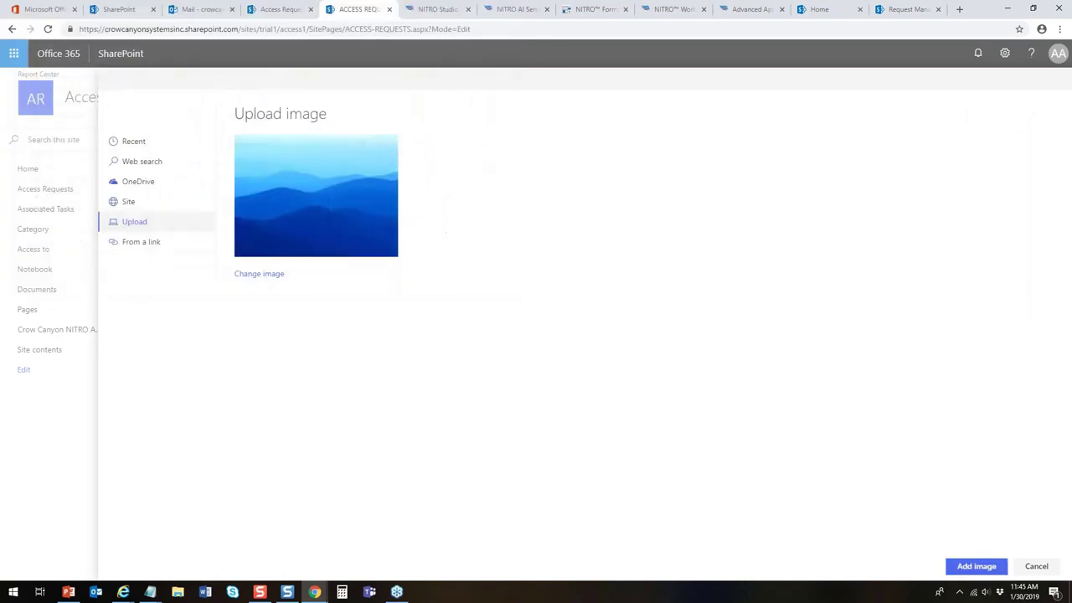
{"action": "left_click", "coordinate": [976, 567]}
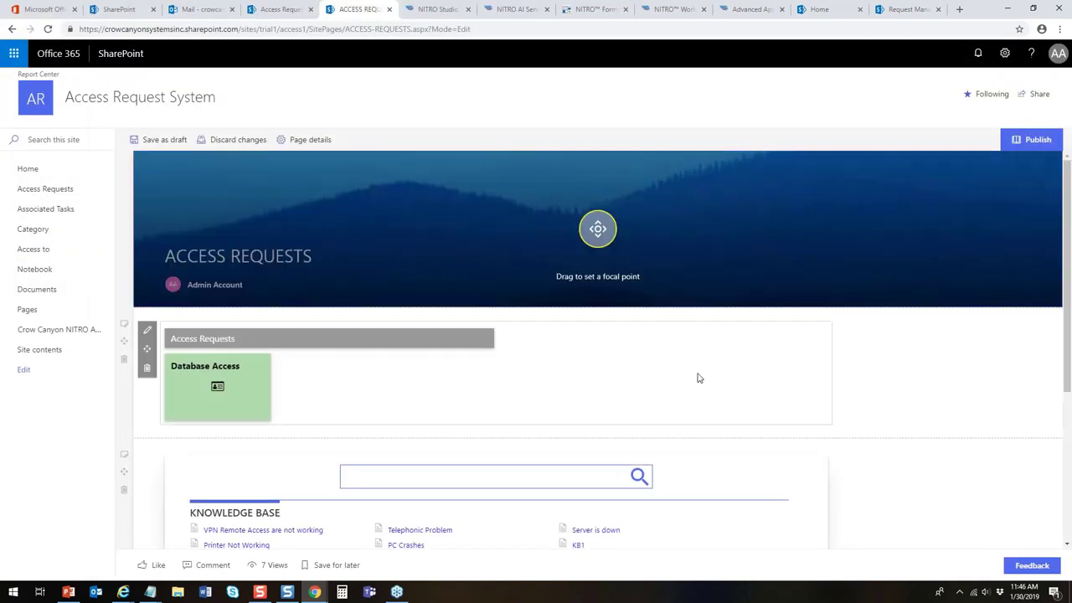
{"action": "left_click_drag", "start_coordinate": [598, 229], "coordinate": [622, 155]}
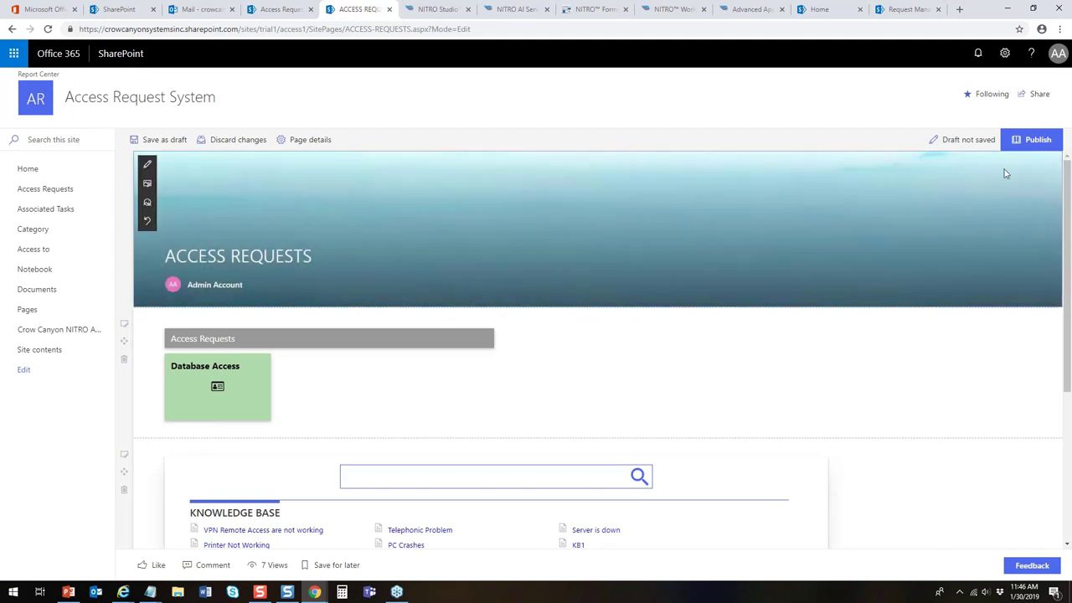
{"action": "left_click", "coordinate": [1060, 141]}
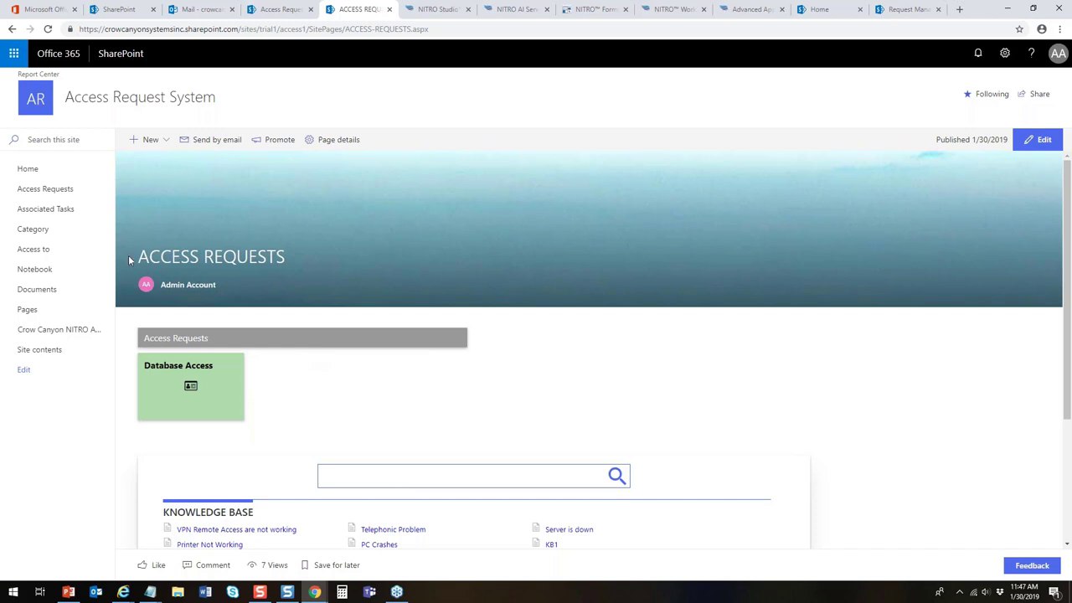
Open the MANAGER-DASHBOARD page from the site's pages library for editing
{"action": "left_click", "coordinate": [29, 310]}
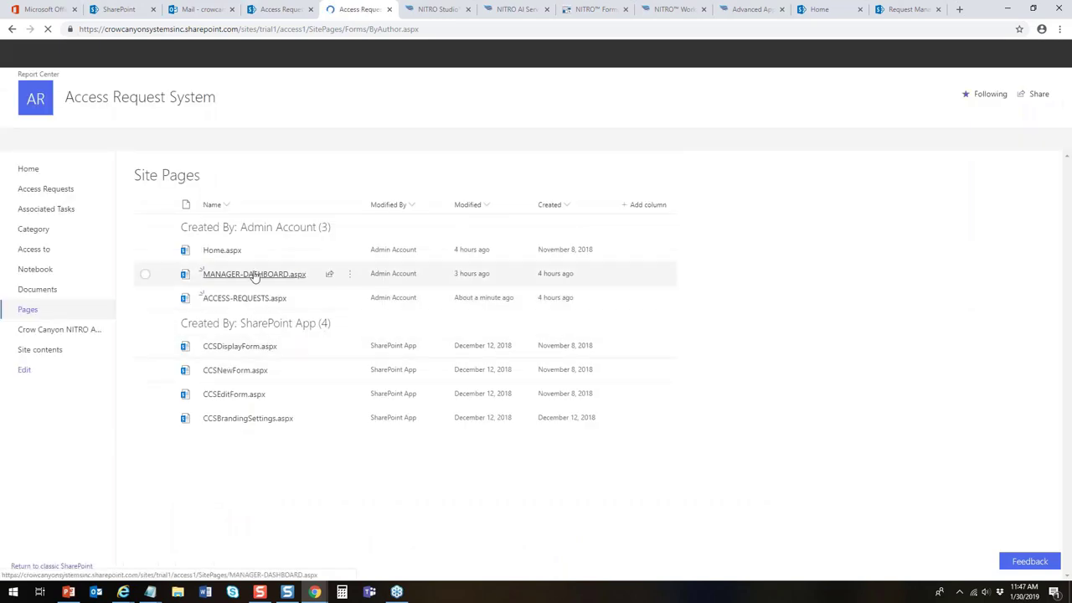
{"action": "left_click", "coordinate": [254, 275]}
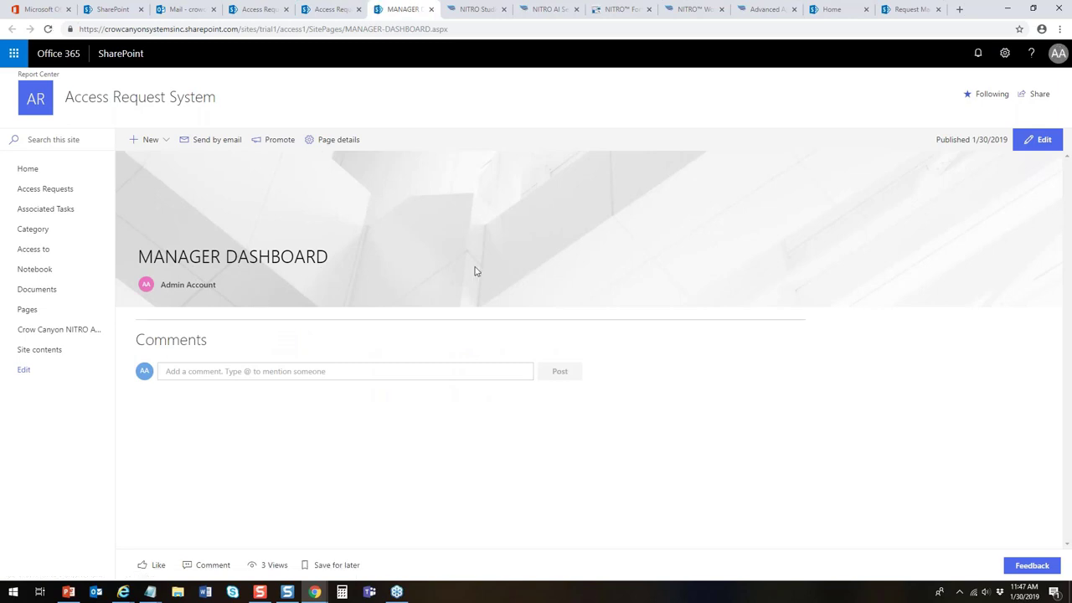
{"action": "left_click", "coordinate": [1043, 140]}
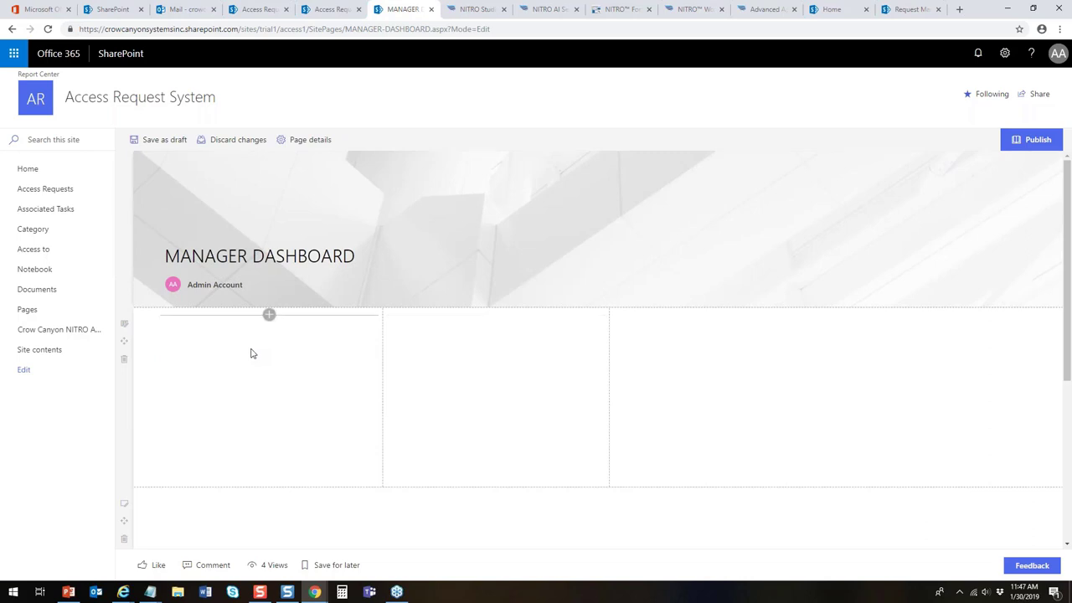
Add the "Report - Crow Canyon" web part to the first column of the MANAGER DASHBOARD page's three-column section
{"action": "left_click", "coordinate": [269, 316]}
{"action": "left_click_drag", "start_coordinate": [346, 366], "coordinate": [357, 472]}
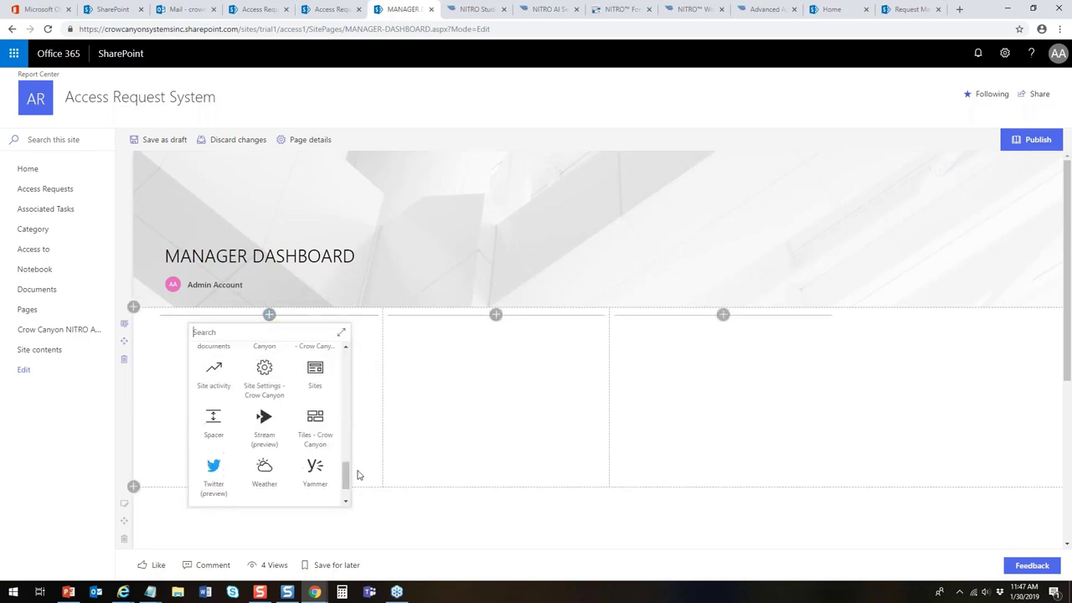
{"action": "left_click", "coordinate": [340, 333]}
{"action": "left_click_drag", "start_coordinate": [830, 346], "coordinate": [837, 502]}
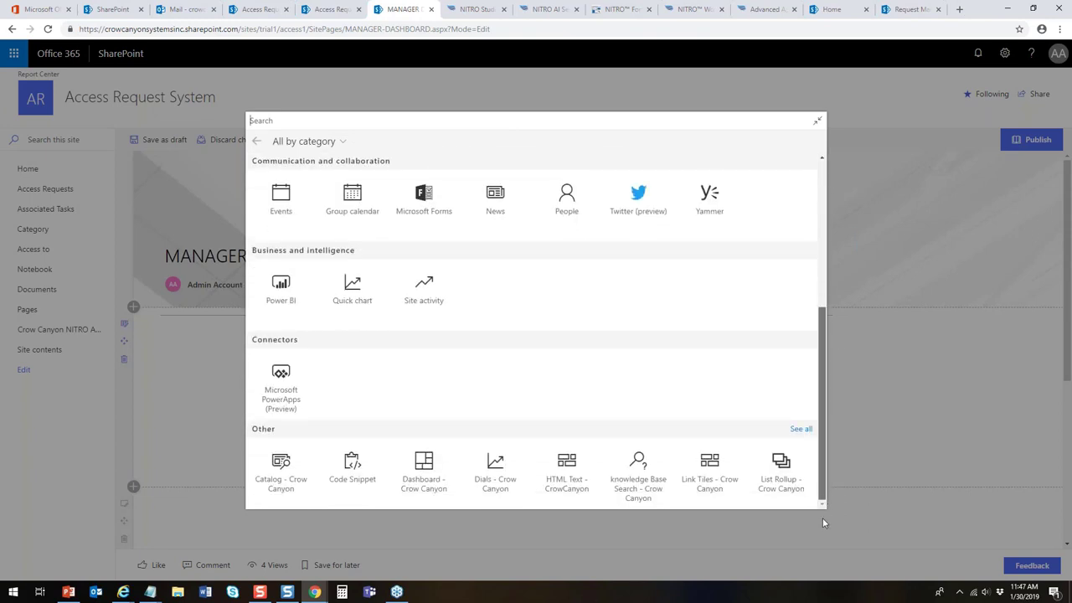
{"action": "left_click", "coordinate": [801, 429]}
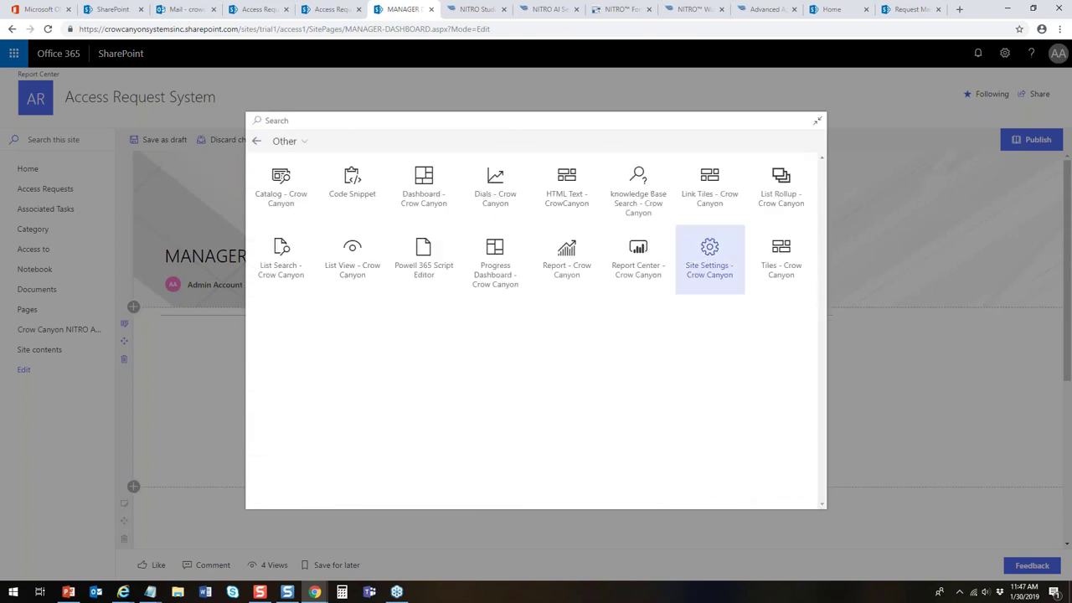
{"action": "left_click", "coordinate": [567, 251]}
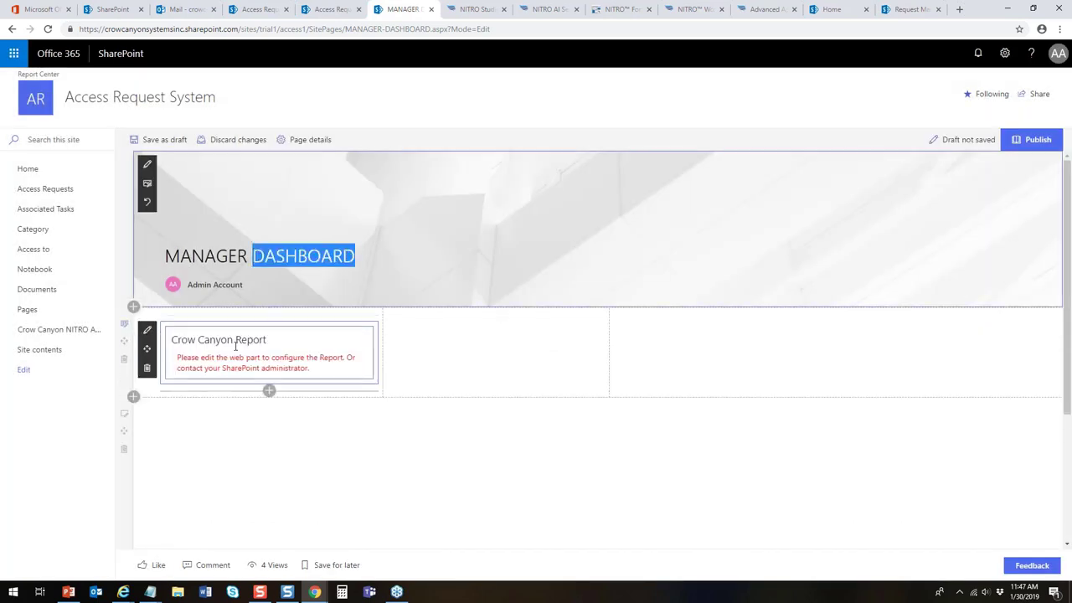
Set the web part's report to Requests By Category and show its header with the text "Requests By Category"
{"action": "left_click", "coordinate": [147, 330]}
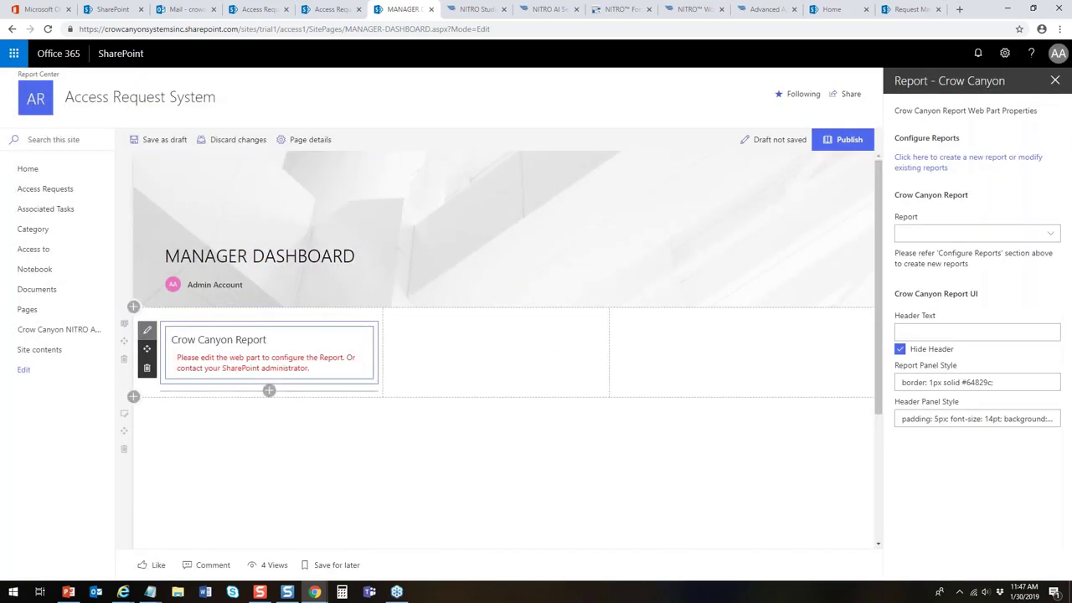
{"action": "left_click", "coordinate": [1049, 236]}
{"action": "left_click", "coordinate": [1009, 252]}
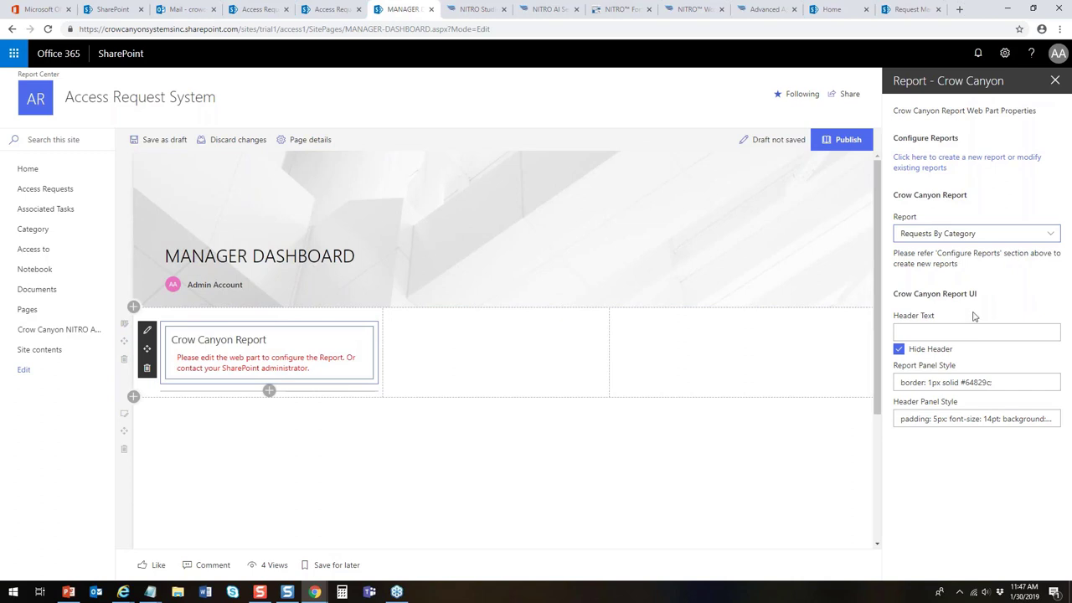
{"action": "left_click", "coordinate": [904, 352]}
{"action": "left_click", "coordinate": [913, 333]}
{"action": "type", "text": "Report"}
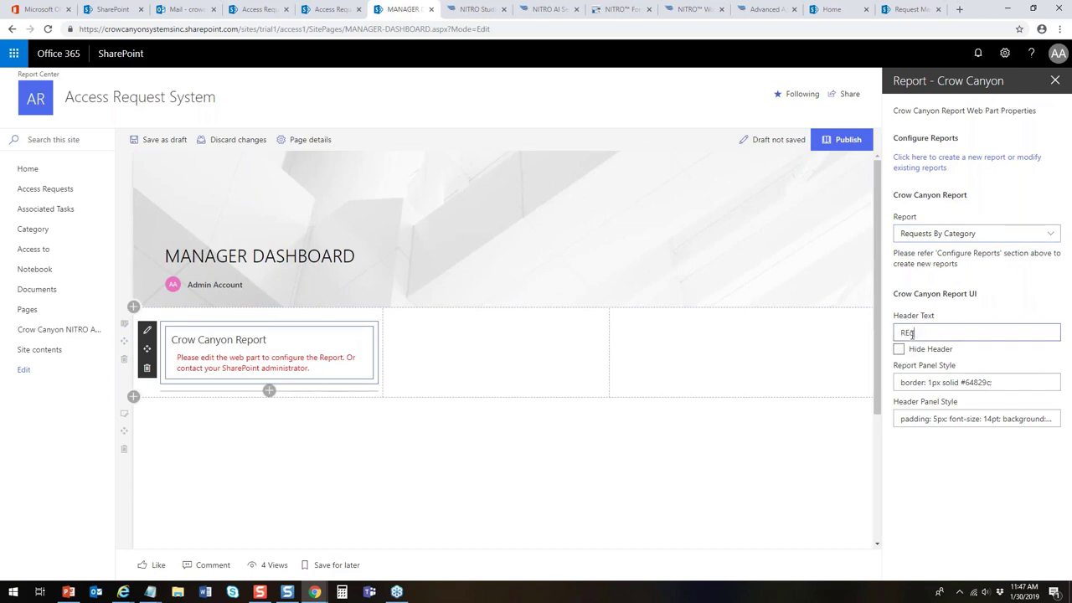
{"action": "key", "text": "BackSpace"}
{"action": "key", "text": "BackSpace"}
{"action": "key", "text": "BackSpace"}
{"action": "key", "text": "BackSpace"}
{"action": "key", "text": "BackSpace"}
{"action": "type", "text": "equests By Category"}
{"action": "left_click", "coordinate": [1055, 80]}
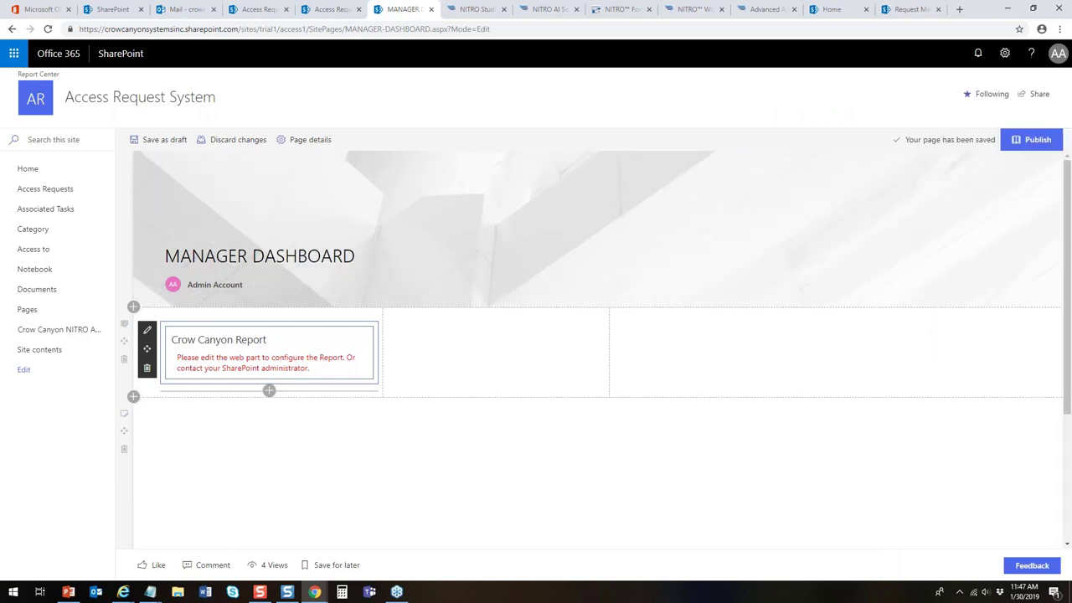
Publish the MANAGER DASHBOARD page and reload it to check the report chart
{"action": "left_click", "coordinate": [1032, 139]}
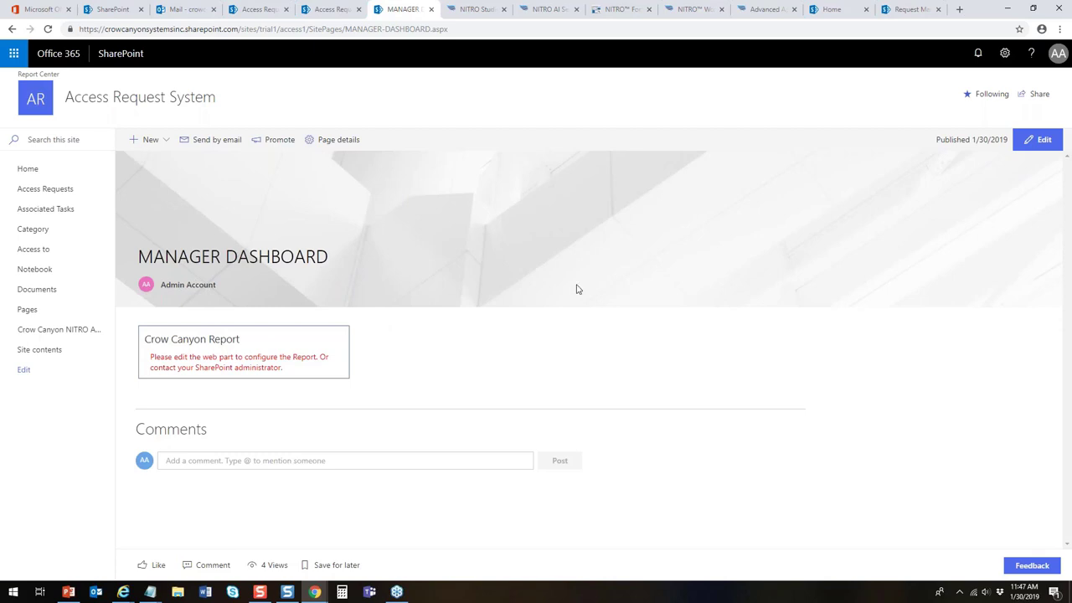
{"action": "left_click", "coordinate": [47, 29]}
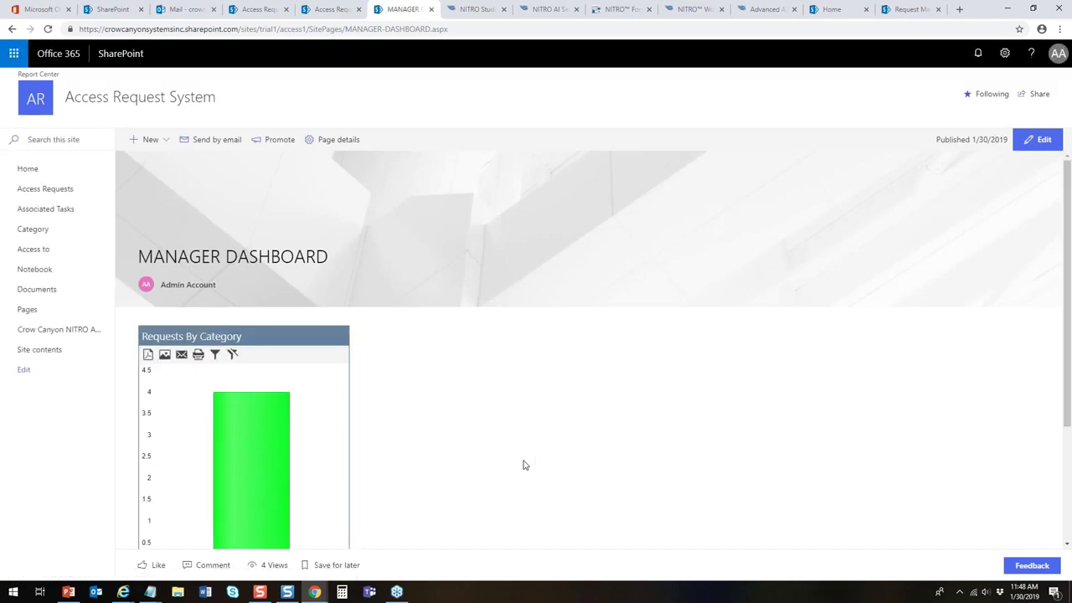
{"action": "mouse_move", "coordinate": [219, 414]}
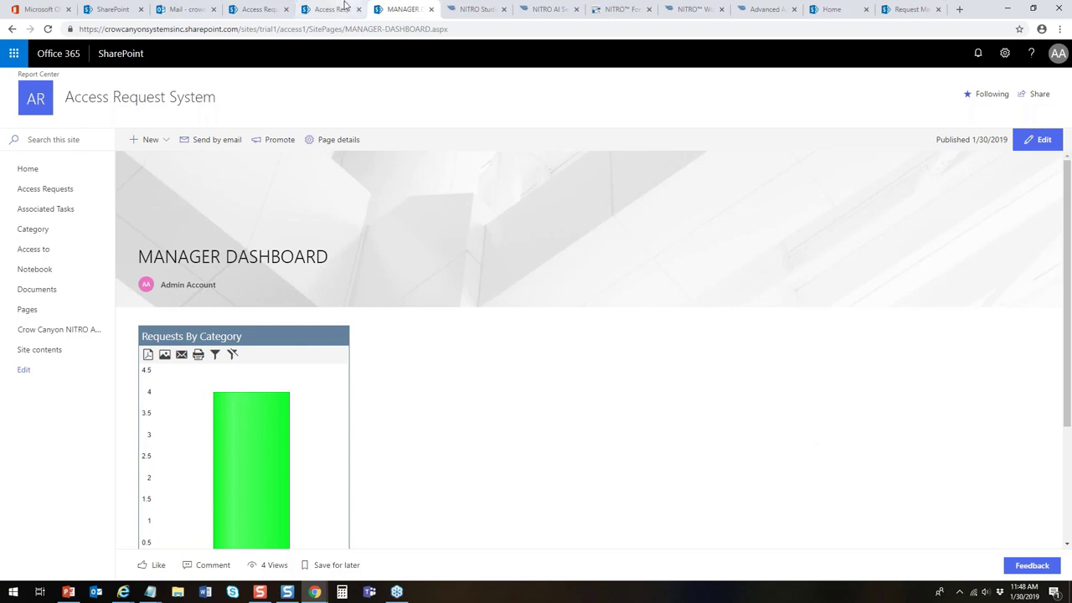
{"action": "left_click", "coordinate": [276, 13]}
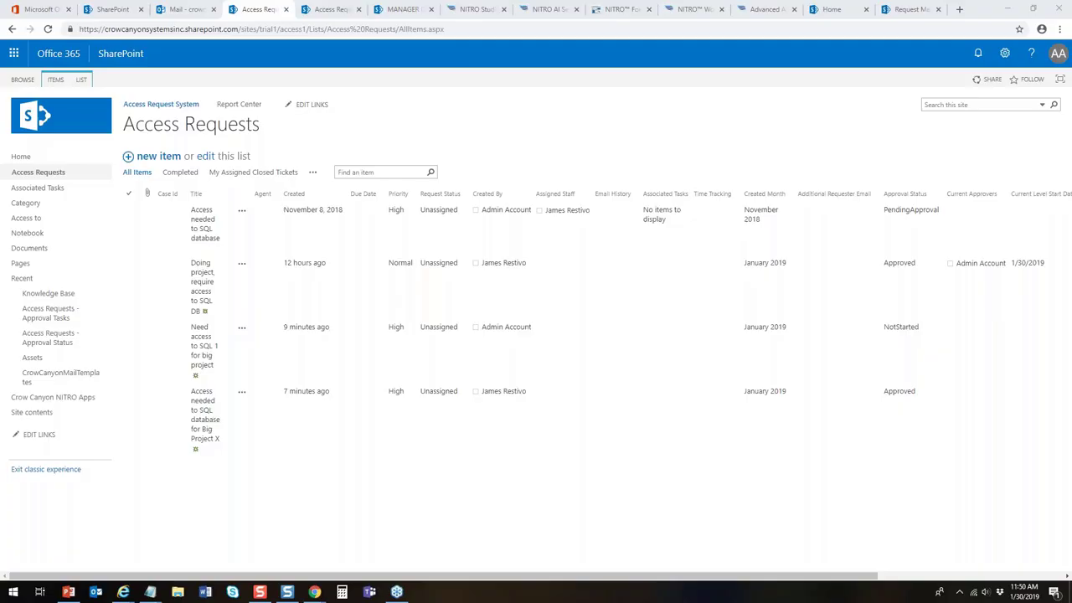
{"action": "left_click", "coordinate": [981, 342]}
{"action": "left_click", "coordinate": [475, 11]}
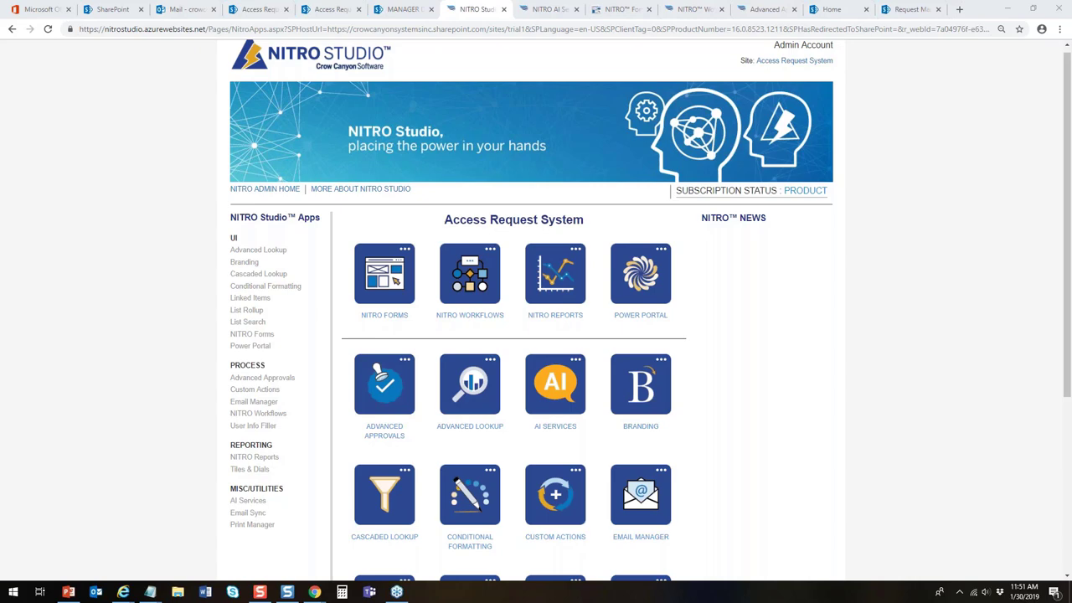
Open the request "Access needed to SQL database for Big Project X" from the Access Requests list and bring up its print preview
{"action": "left_click", "coordinate": [252, 11]}
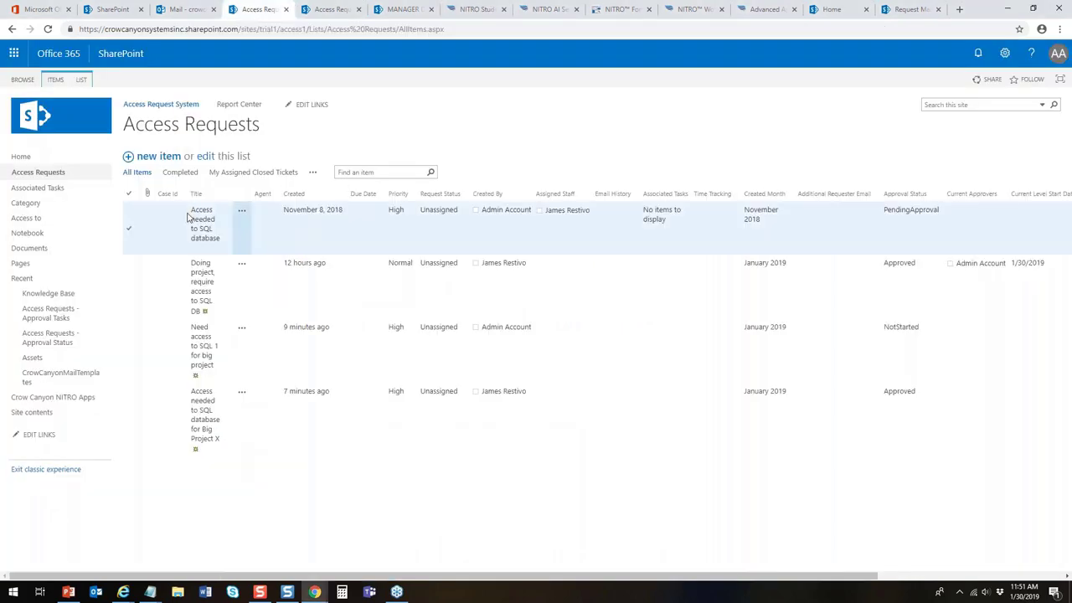
{"action": "left_click", "coordinate": [201, 434]}
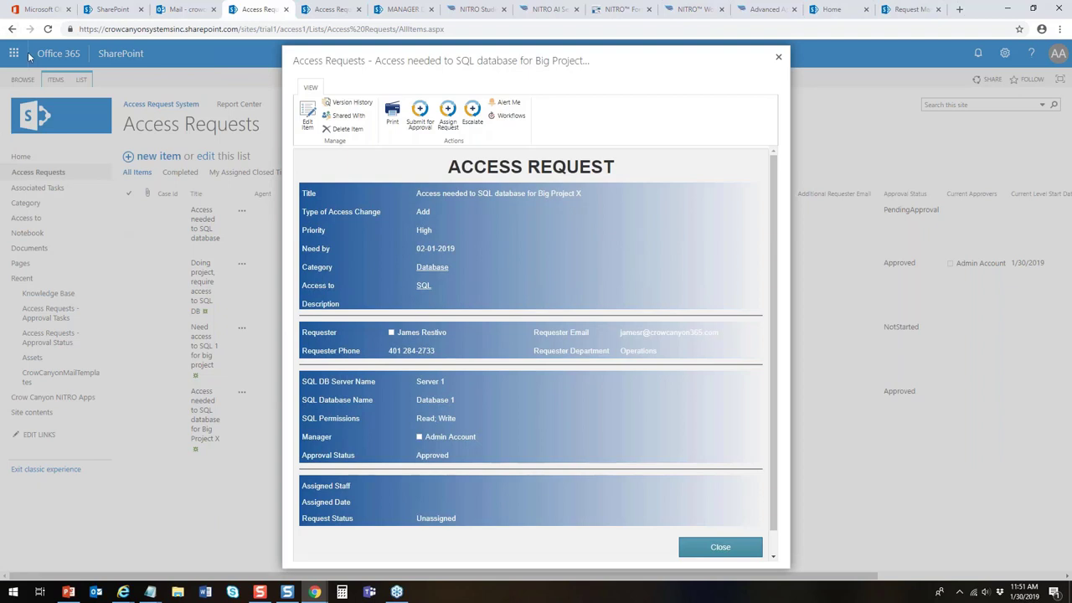
{"action": "left_click", "coordinate": [393, 114]}
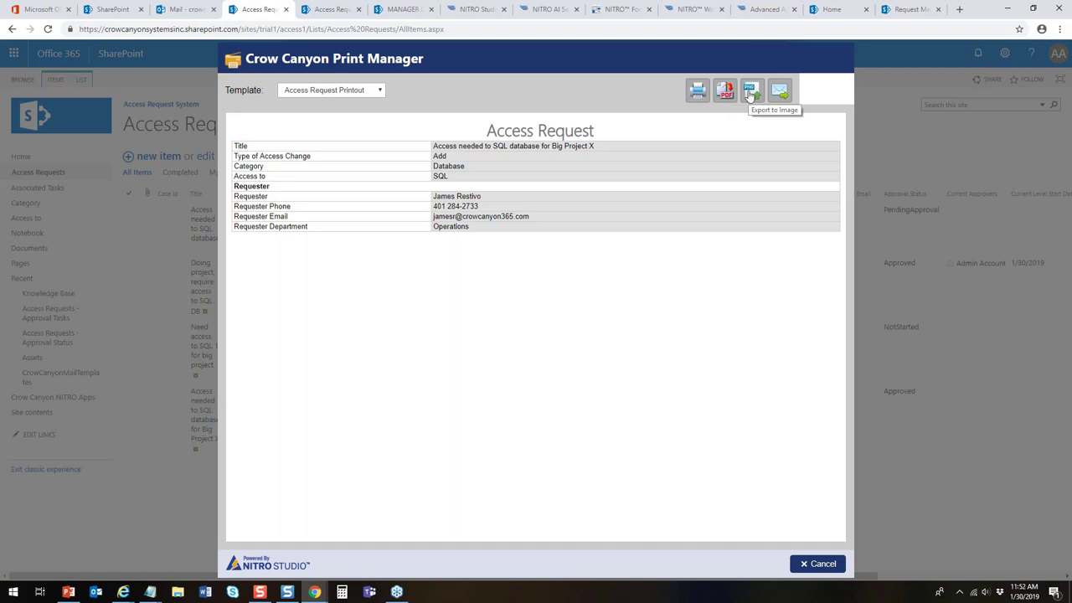
Preview the request with the Access Request Printout 2 and Access Request Printout 3 templates and close the print preview
{"action": "left_click", "coordinate": [377, 93]}
{"action": "left_click", "coordinate": [366, 128]}
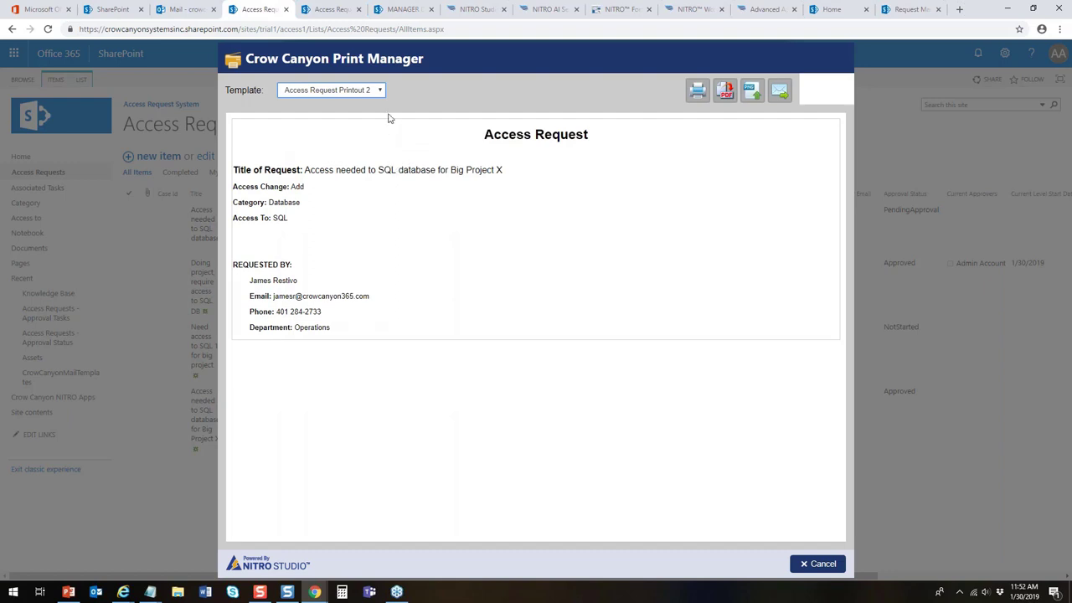
{"action": "left_click", "coordinate": [379, 90]}
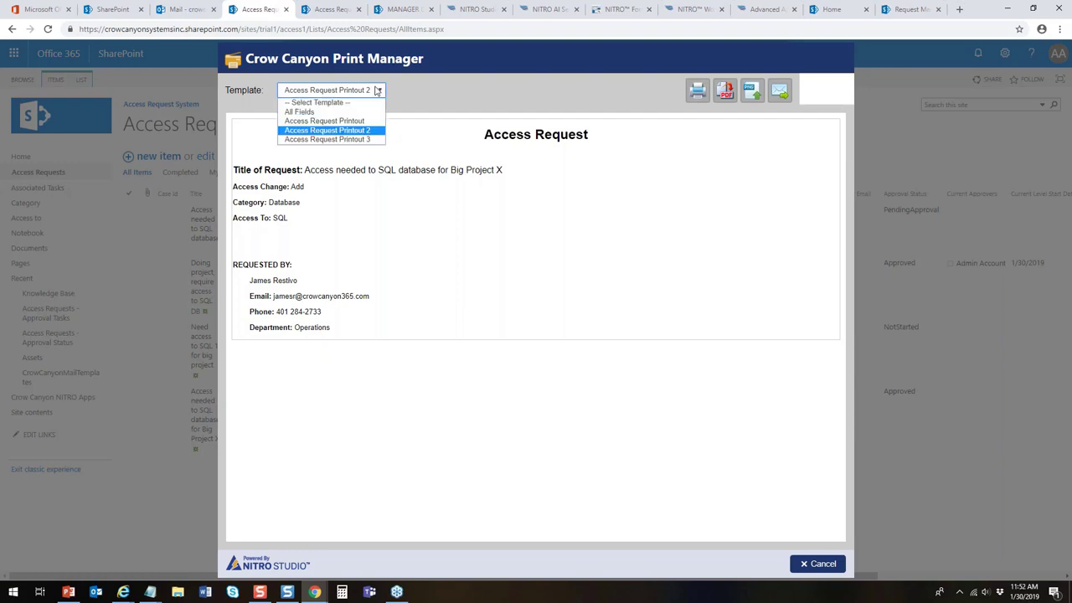
{"action": "left_click", "coordinate": [364, 139]}
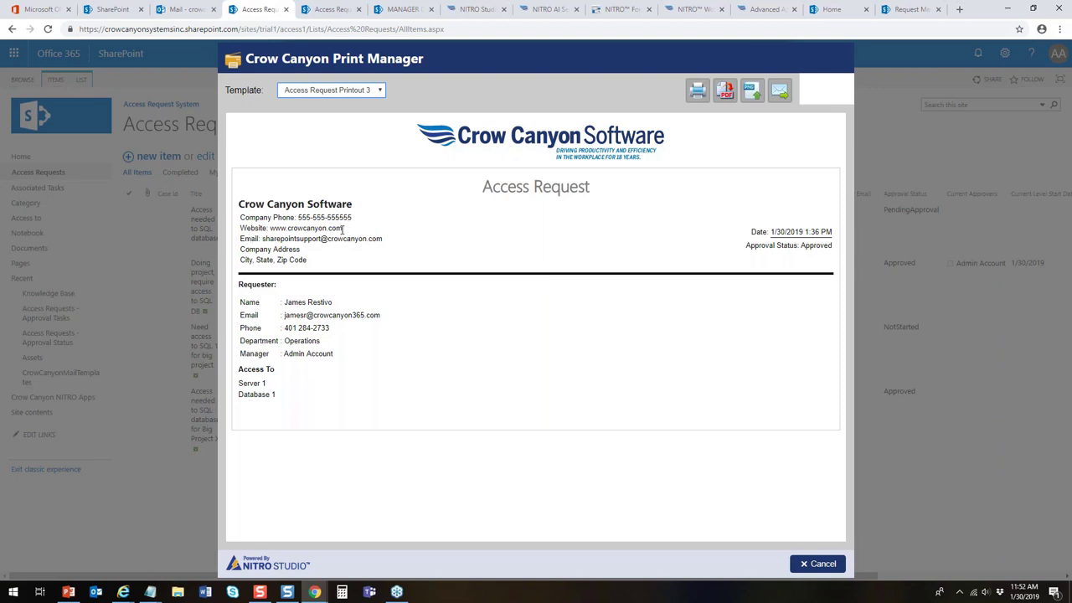
{"action": "left_click", "coordinate": [818, 564]}
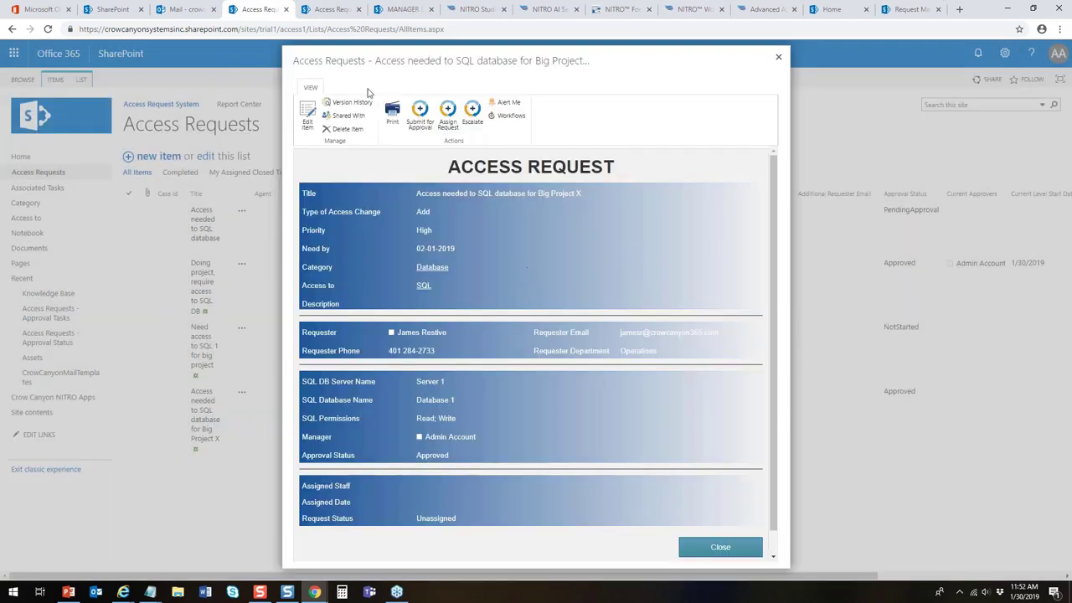
Open Print Manager from NITRO Studio and bring up the settings of the Access Request Printout 3 item template
{"action": "left_click", "coordinate": [478, 9]}
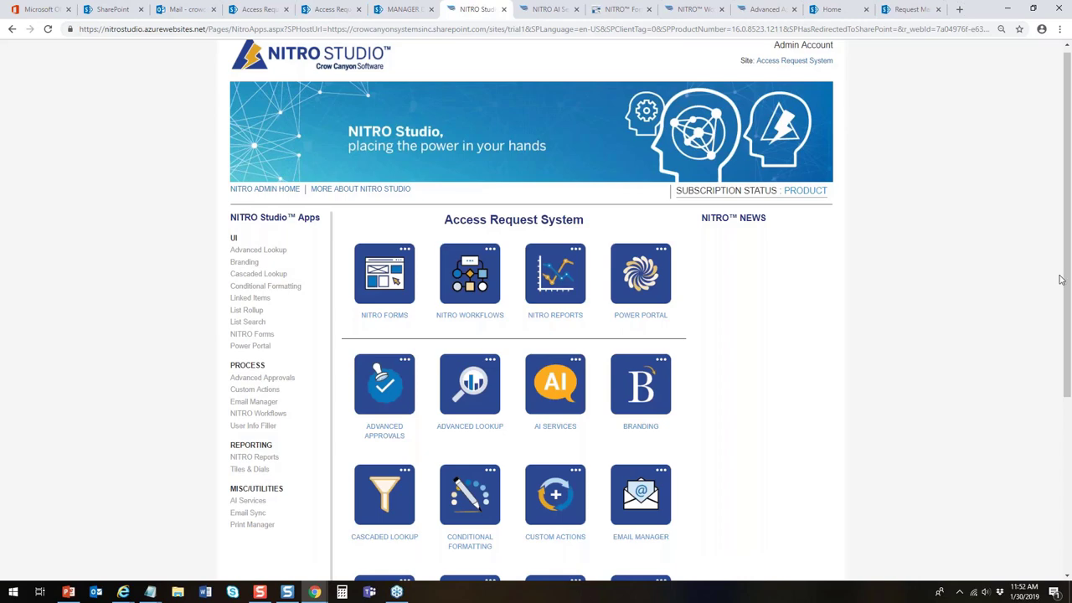
{"action": "left_click_drag", "start_coordinate": [1059, 279], "coordinate": [1060, 449]}
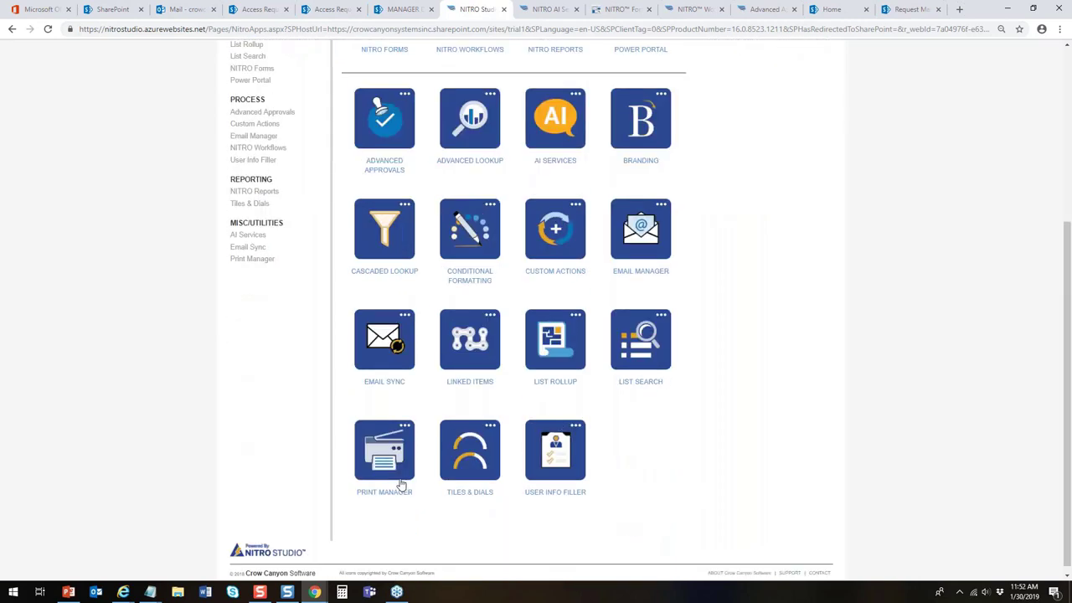
{"action": "left_click", "coordinate": [403, 484]}
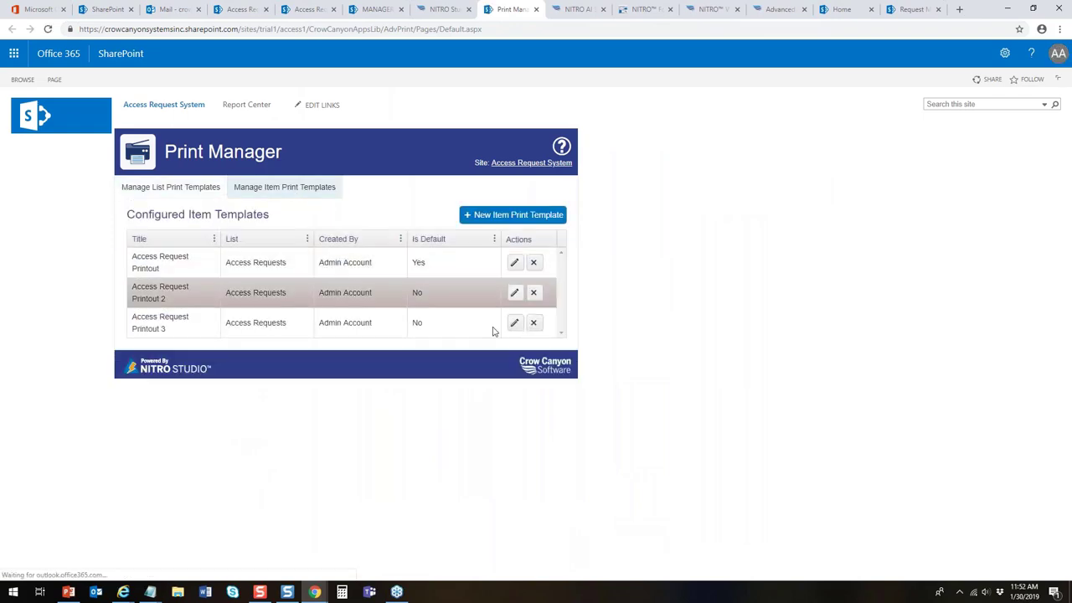
{"action": "left_click", "coordinate": [516, 324]}
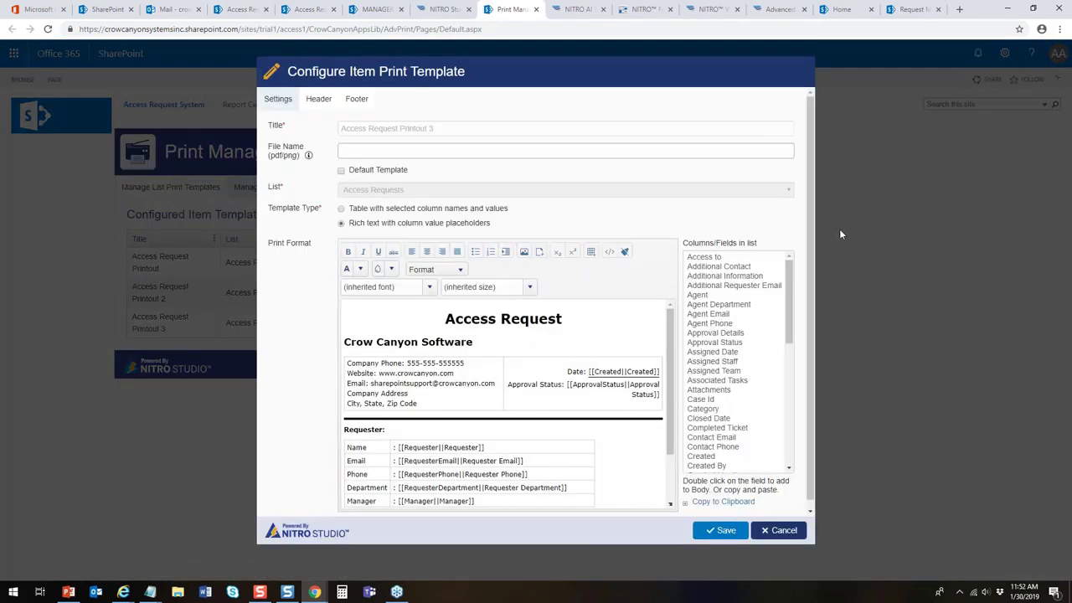
Examine the template's print format and its HTML source, and close the configuration without saving
{"action": "scroll", "coordinate": [799, 293], "scroll_direction": "down", "scroll_amount": 1}
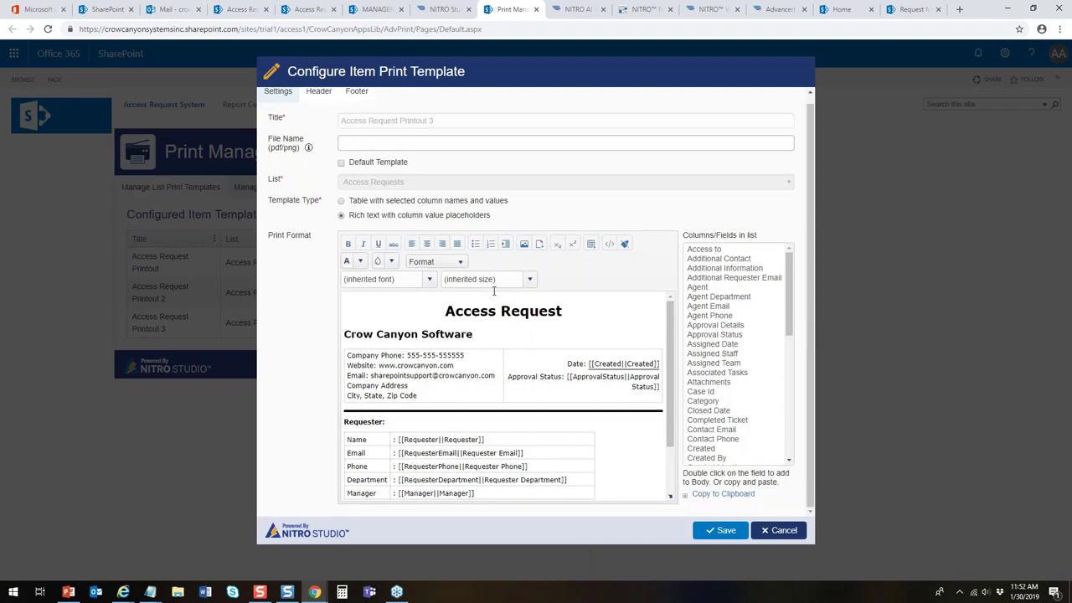
{"action": "left_click", "coordinate": [609, 244]}
{"action": "mouse_move", "coordinate": [701, 371]}
{"action": "left_mouse_down"}
{"action": "mouse_move", "coordinate": [710, 206]}
{"action": "mouse_move", "coordinate": [719, 368]}
{"action": "left_mouse_up"}
{"action": "left_click", "coordinate": [687, 432]}
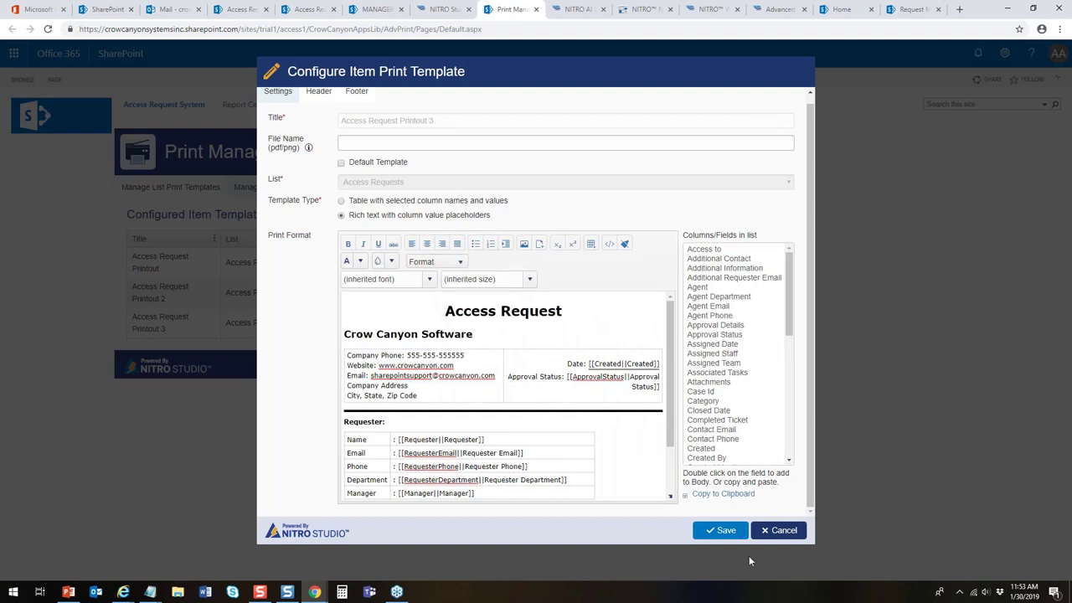
{"action": "left_click", "coordinate": [769, 533]}
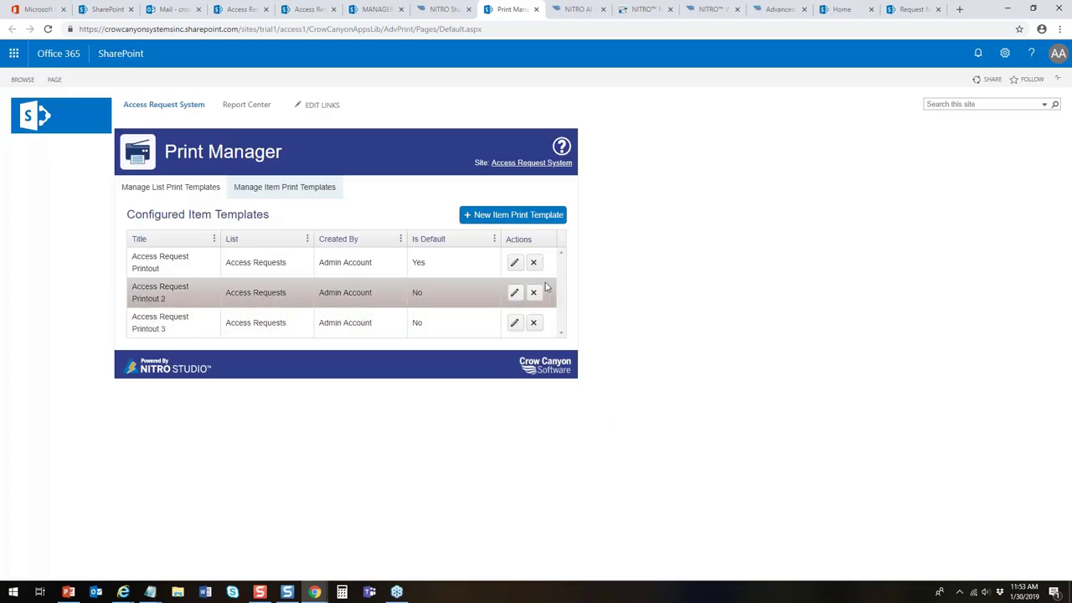
Bring up the configuration for a new item print template in Print Manager, look over its settings and cancel it
{"action": "left_click", "coordinate": [478, 216]}
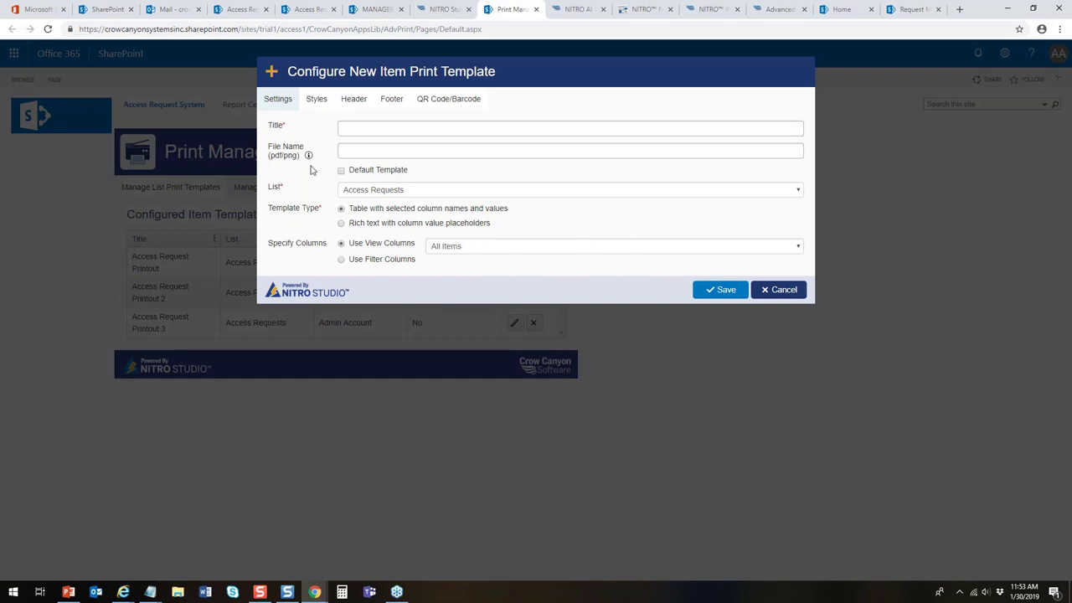
{"action": "left_click", "coordinate": [776, 291]}
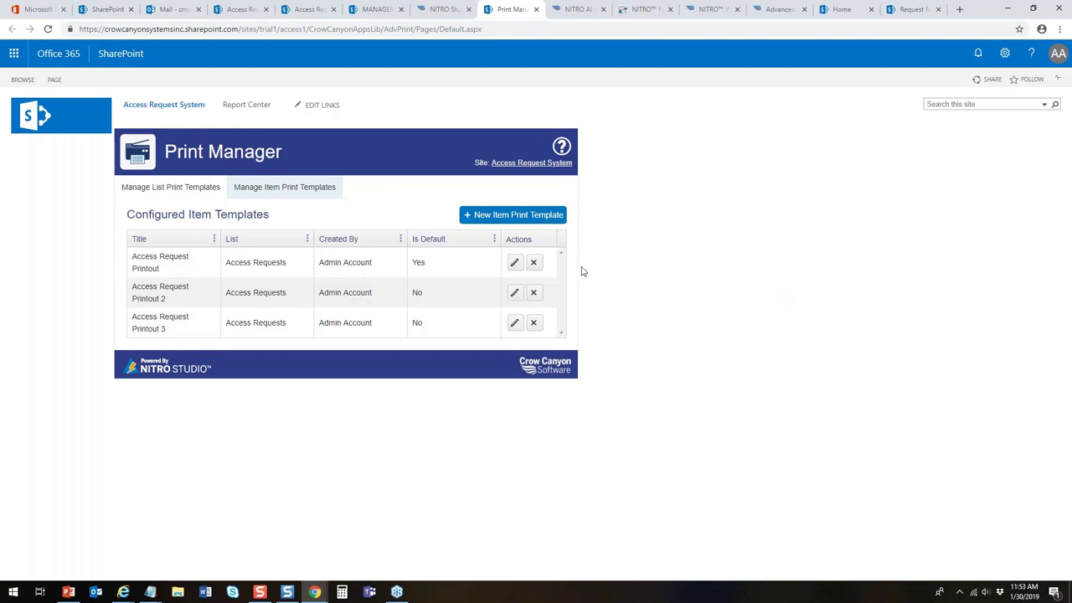
Open Custom Actions from NITRO Studio for the Access Requests list and start configuring a new custom action
{"action": "left_click", "coordinate": [444, 9]}
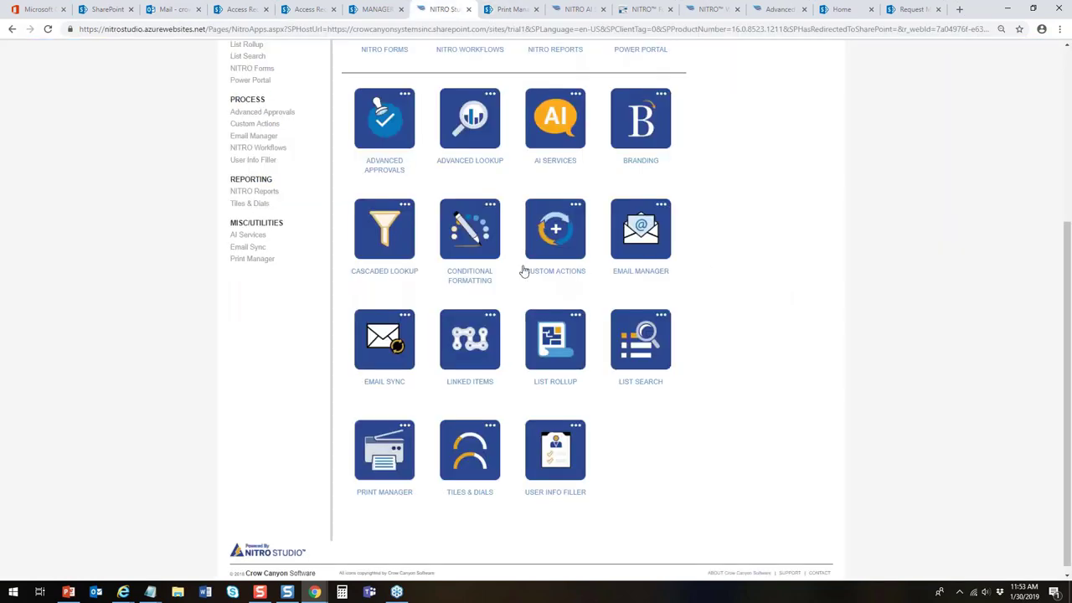
{"action": "left_click", "coordinate": [554, 275]}
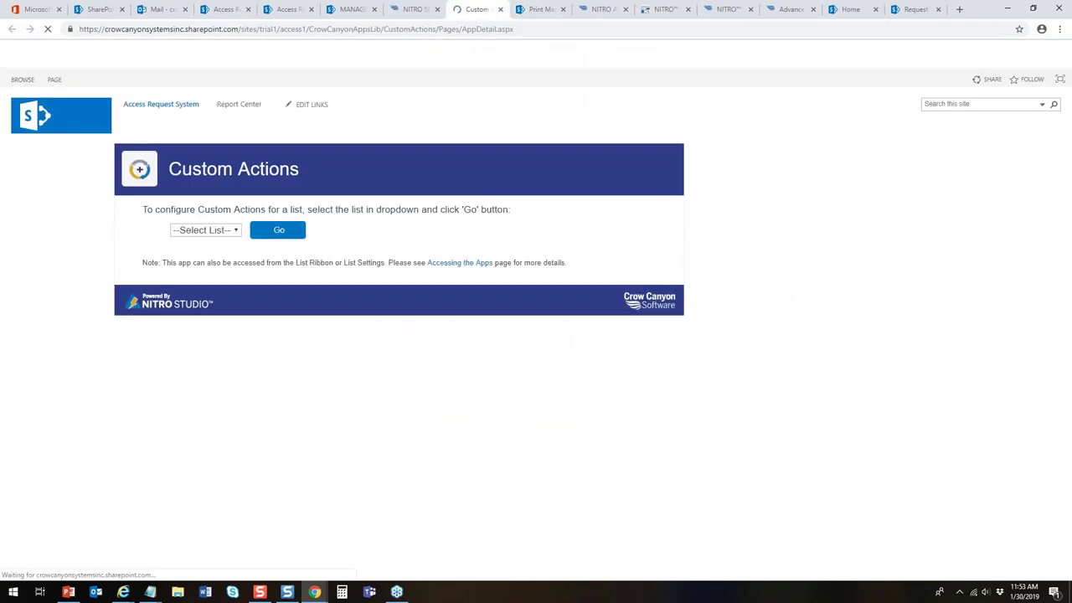
{"action": "left_click", "coordinate": [328, 231]}
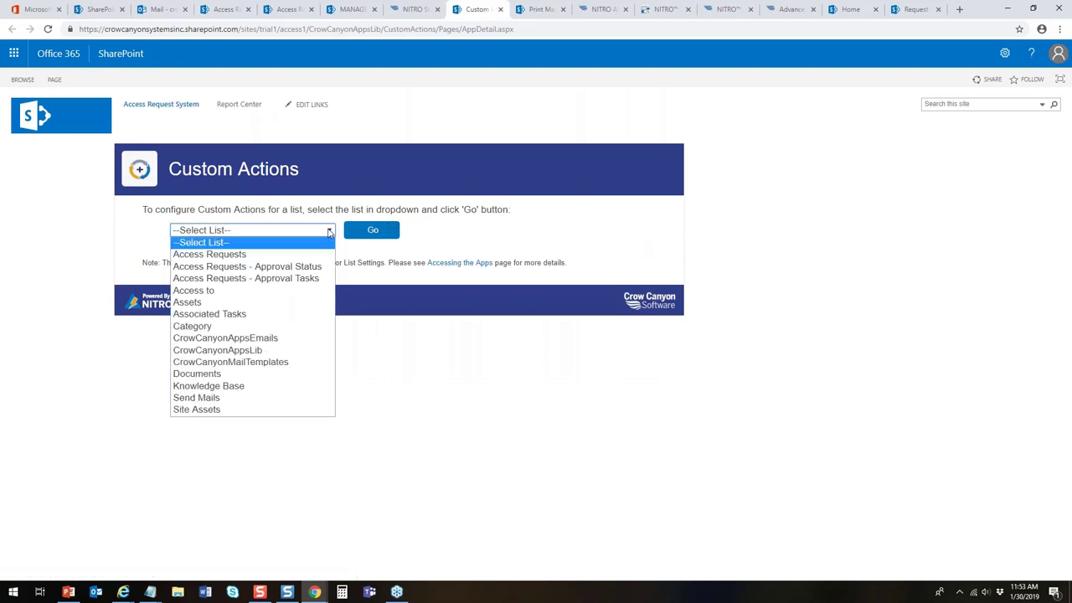
{"action": "left_click", "coordinate": [324, 254]}
{"action": "left_click", "coordinate": [353, 233]}
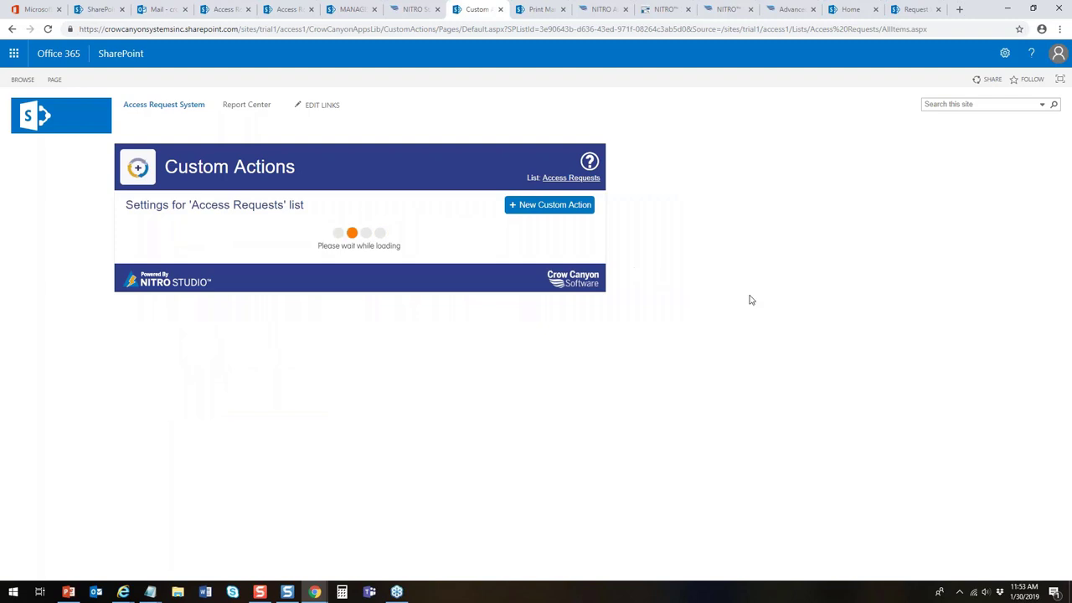
{"action": "left_click", "coordinate": [583, 207]}
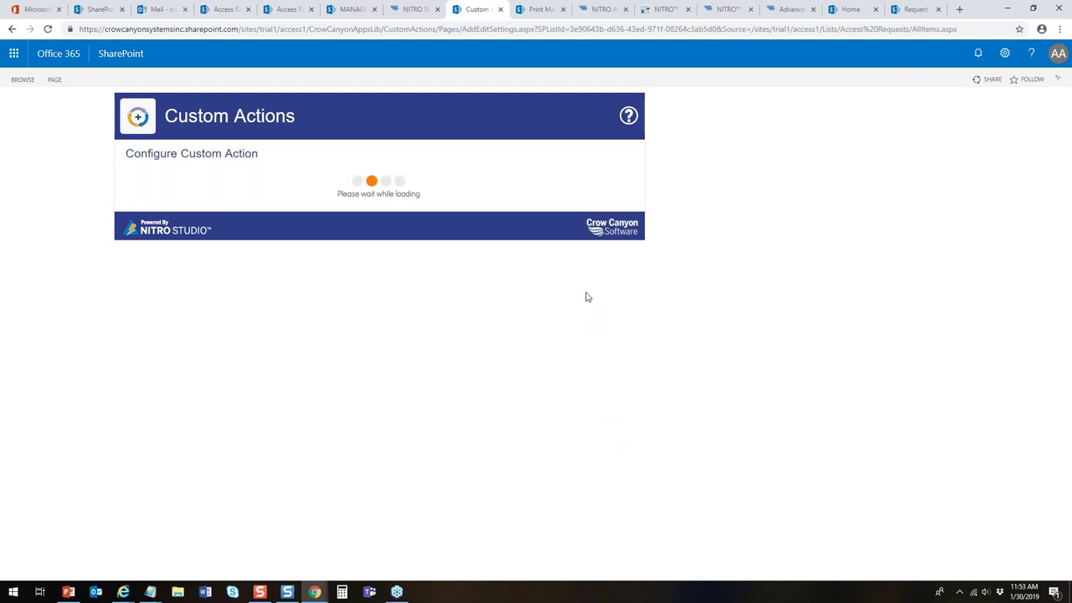
{"action": "left_click_drag", "start_coordinate": [1066, 184], "coordinate": [885, 277]}
Examine the Generate Document action's Microsoft Word and List Item Template options, cancel it, and review the available action types
{"action": "left_click", "coordinate": [584, 392]}
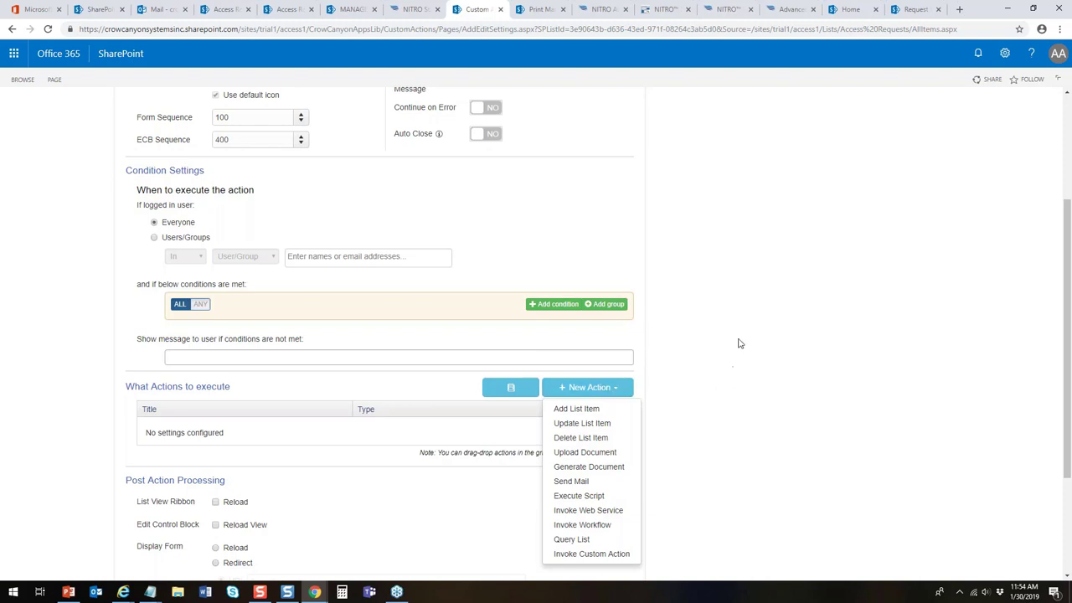
{"action": "left_click", "coordinate": [591, 467]}
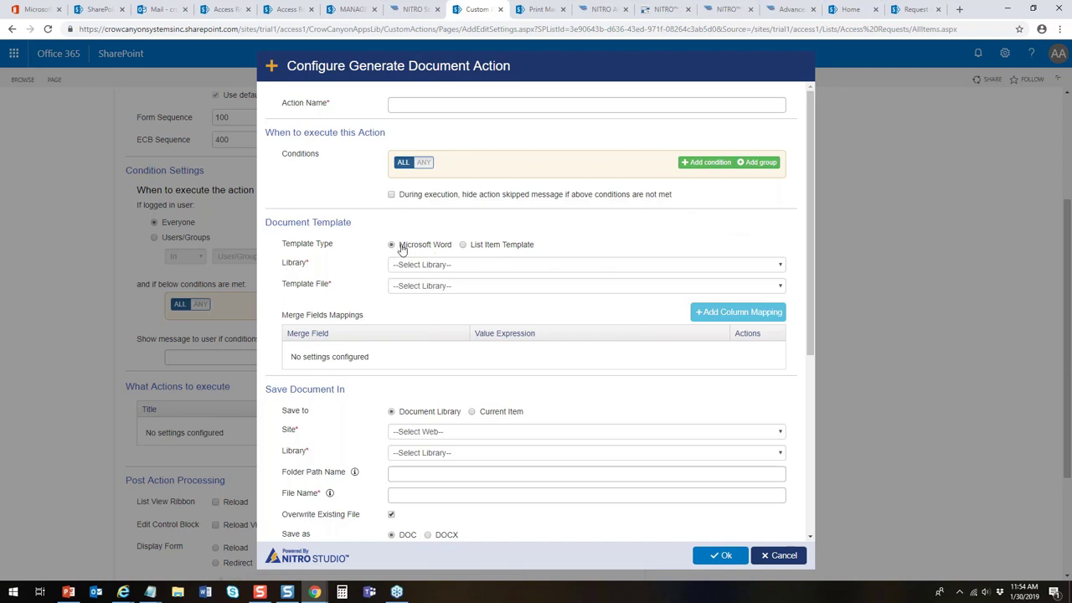
{"action": "left_click", "coordinate": [463, 246]}
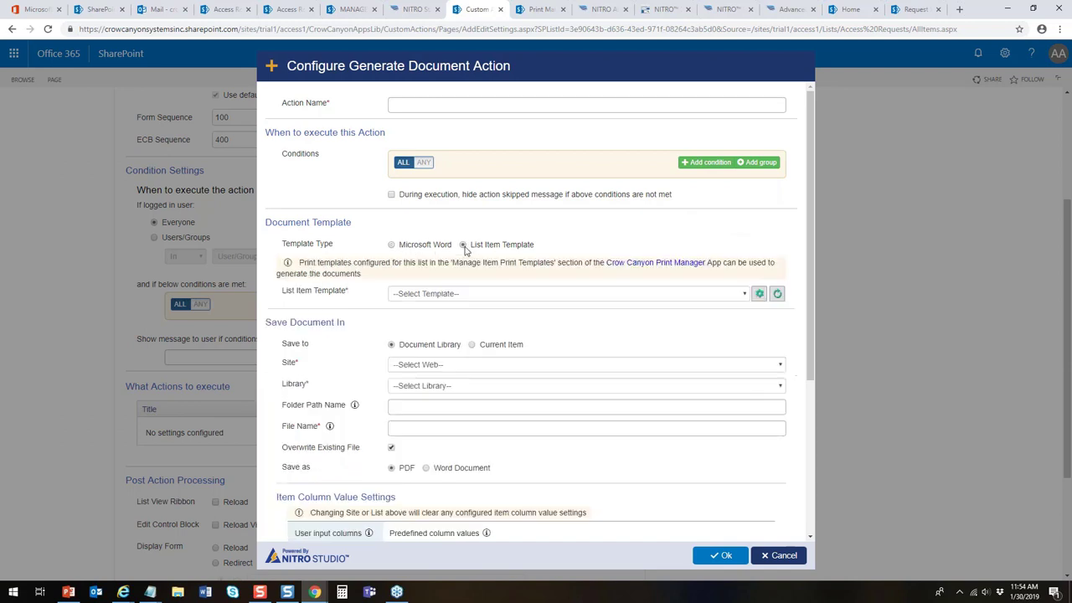
{"action": "left_click", "coordinate": [392, 245]}
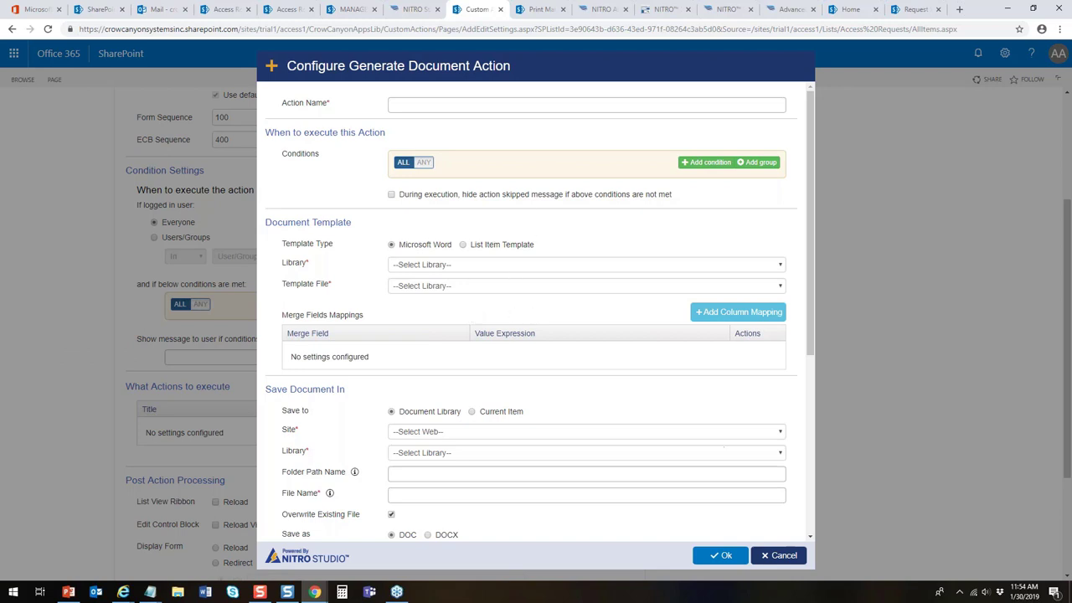
{"action": "left_click", "coordinate": [783, 556]}
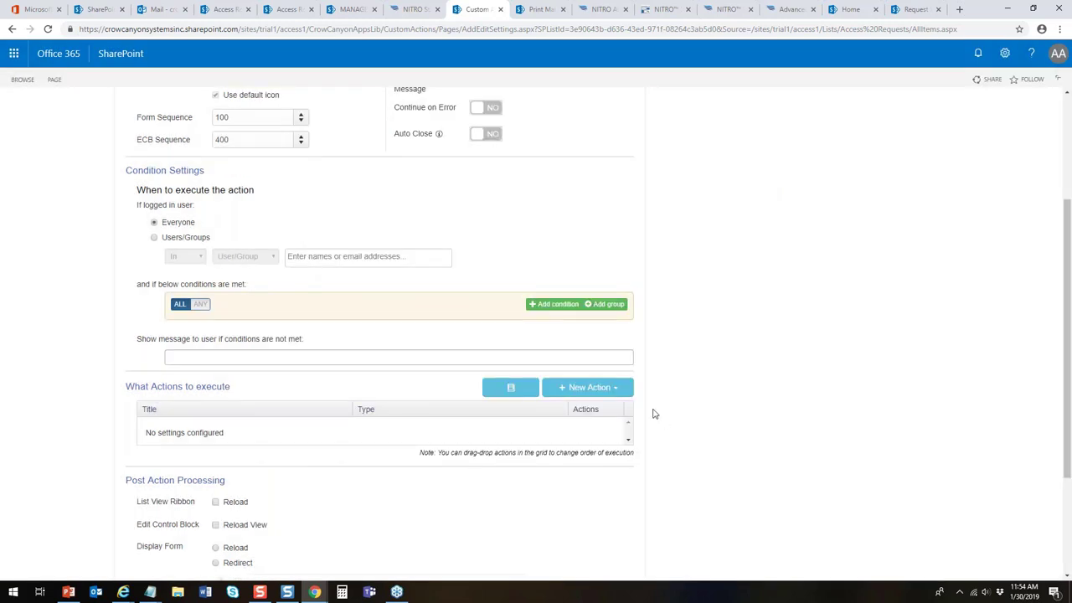
{"action": "left_click", "coordinate": [615, 388]}
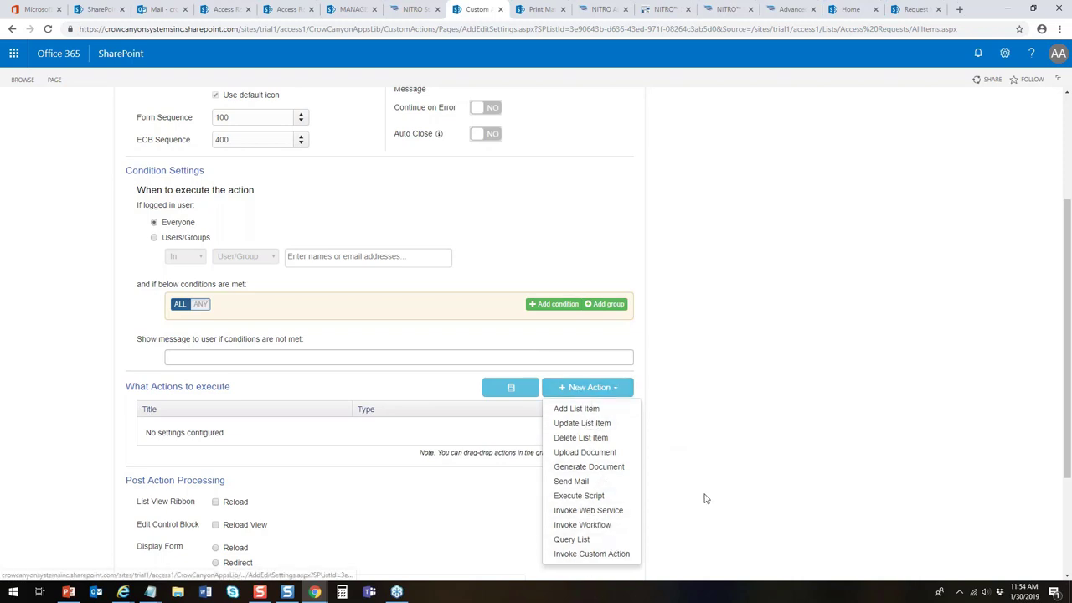
{"action": "left_click", "coordinate": [718, 417]}
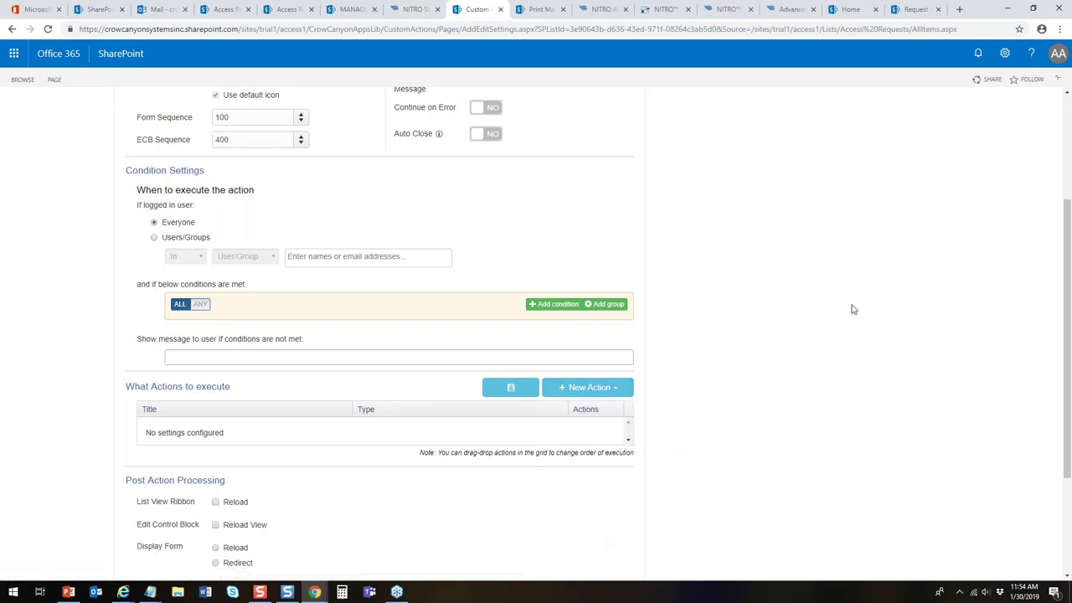
Switch to the NITRO Forms designer for Access Requests and add two custom action buttons above the ACCESS REQUEST heading
{"action": "left_click", "coordinate": [415, 9]}
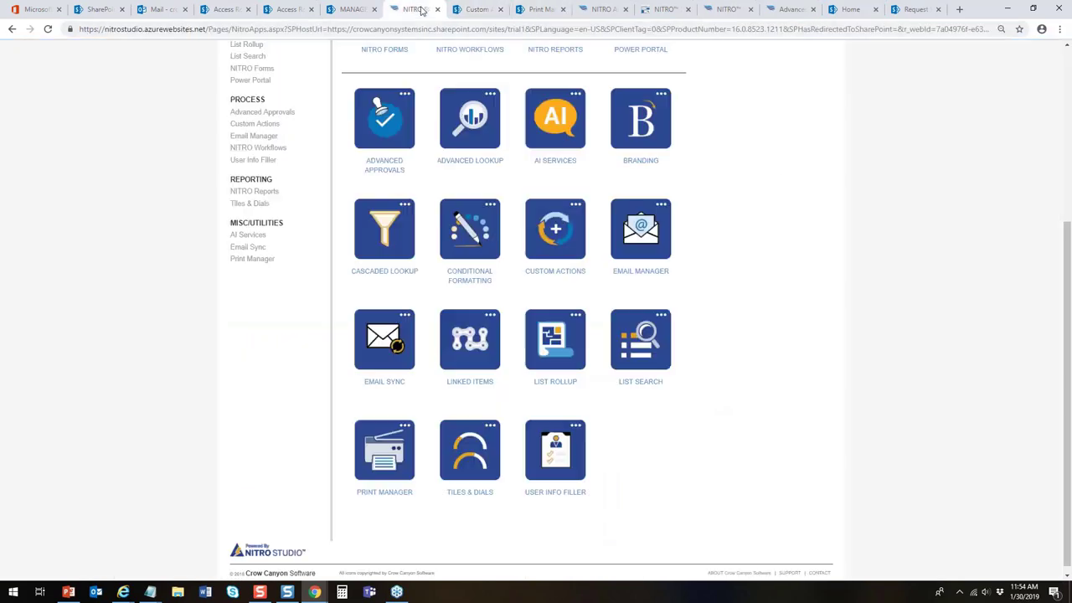
{"action": "left_click", "coordinate": [603, 9]}
{"action": "left_click", "coordinate": [661, 9]}
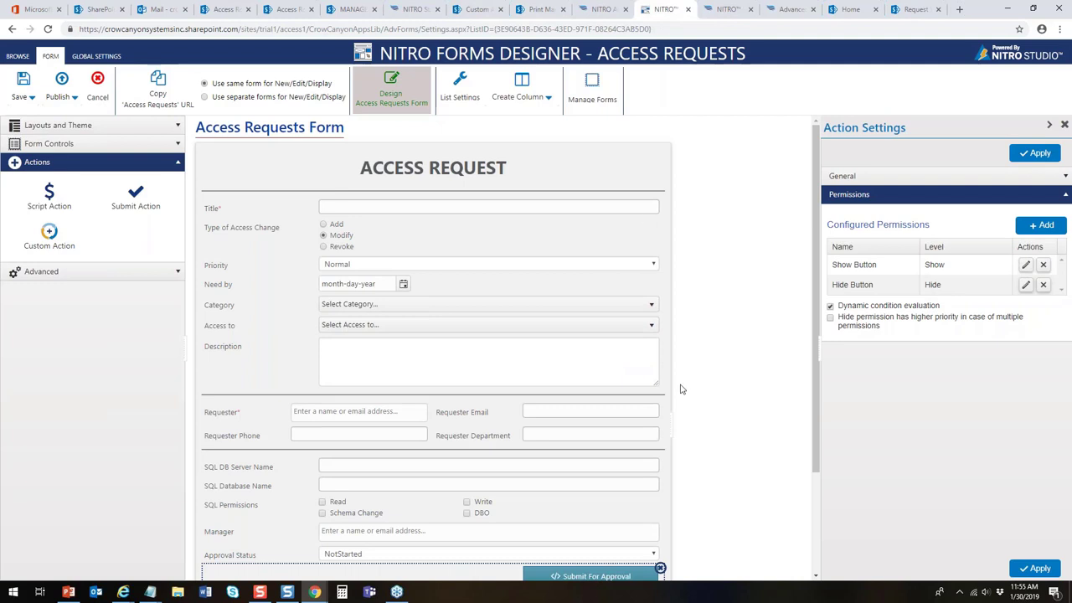
{"action": "left_click_drag", "start_coordinate": [42, 235], "coordinate": [247, 162]}
{"action": "left_click_drag", "start_coordinate": [50, 235], "coordinate": [341, 164]}
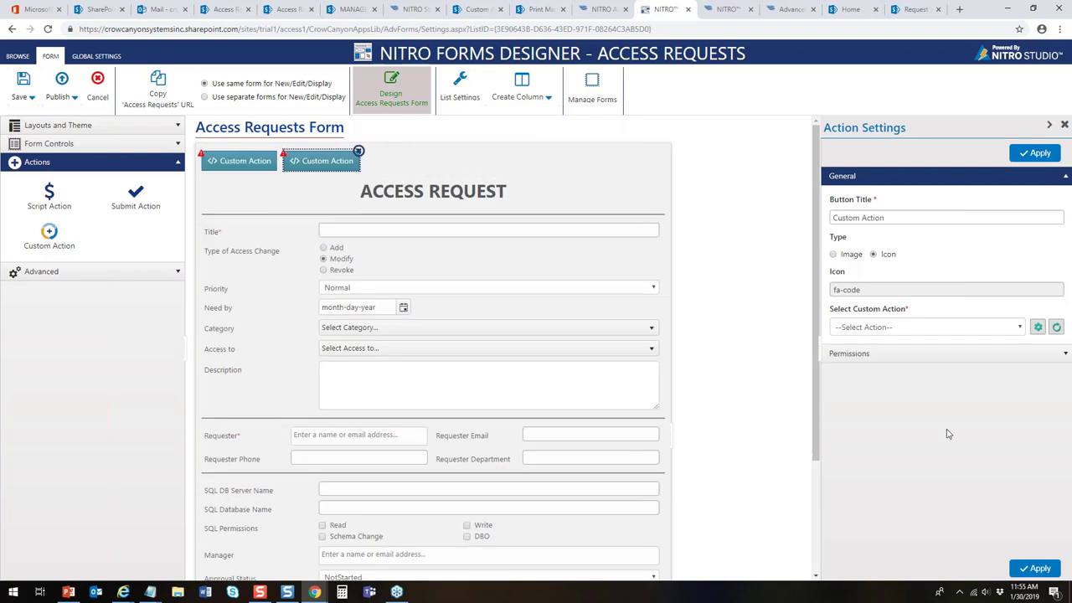
Link the second custom action button to the Escalate action, title it "Escalate" and apply the settings
{"action": "left_click", "coordinate": [1021, 327]}
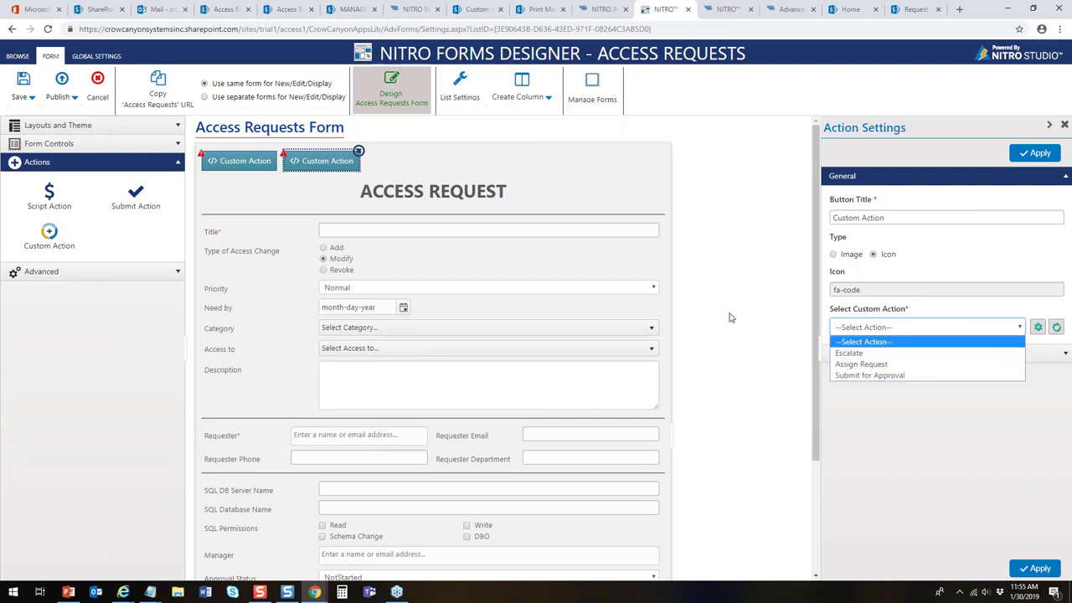
{"action": "left_click", "coordinate": [853, 353]}
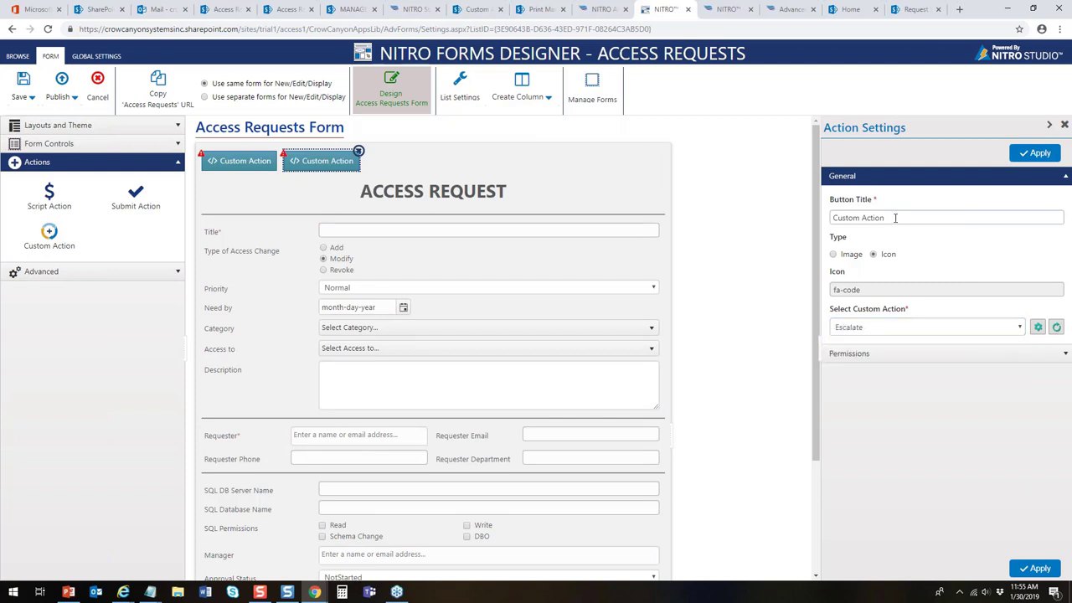
{"action": "left_click_drag", "start_coordinate": [893, 217], "coordinate": [726, 214]}
{"action": "type", "text": "Escalate"}
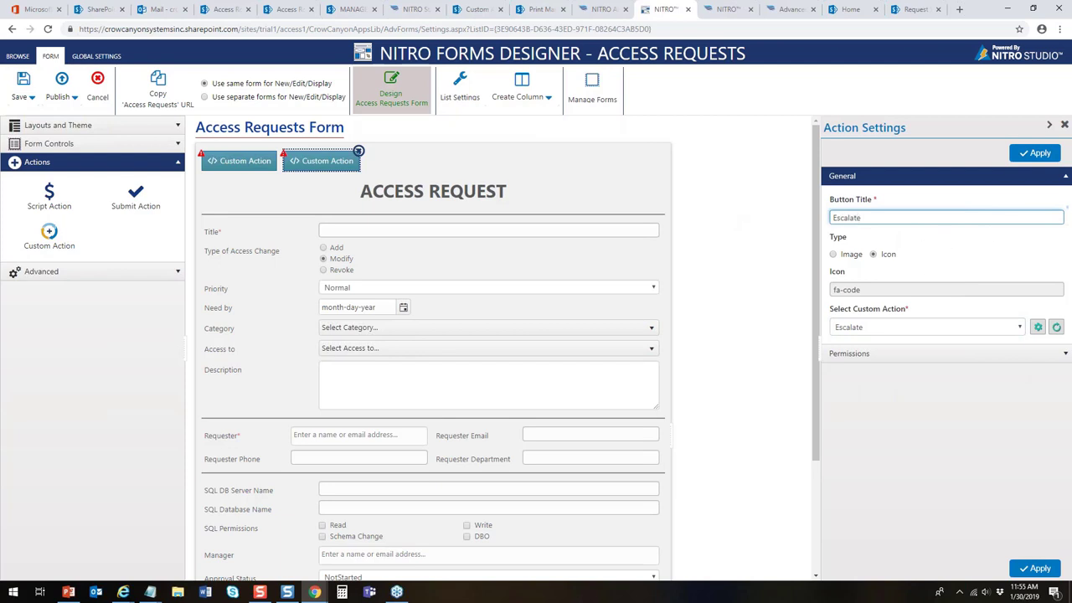
{"action": "left_click", "coordinate": [1035, 153]}
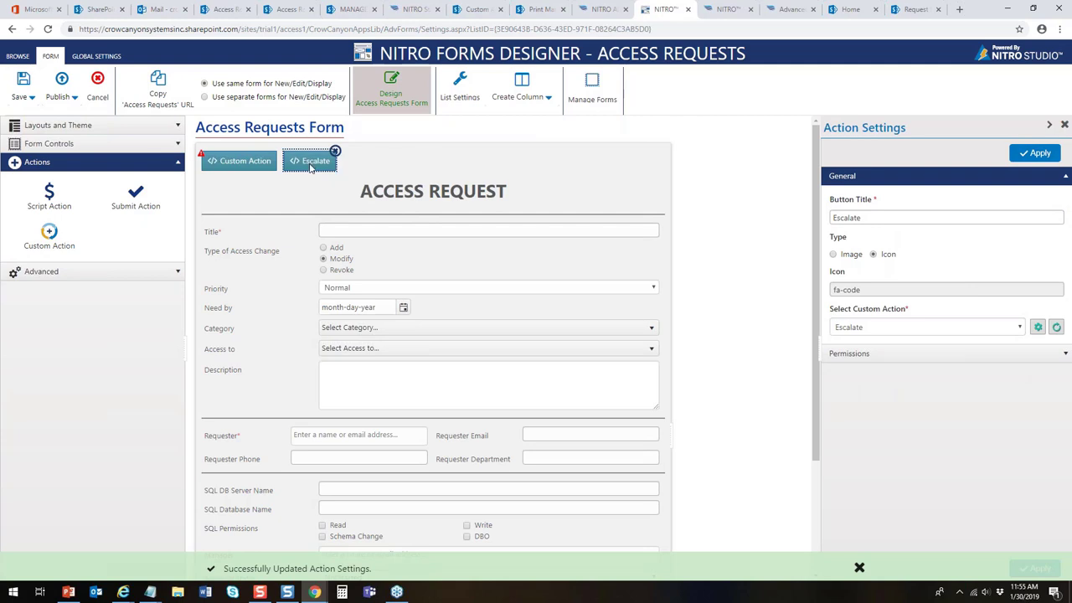
Review the Escalate button's permission settings and the advanced settings available for the Access Requests form
{"action": "left_click", "coordinate": [1066, 353]}
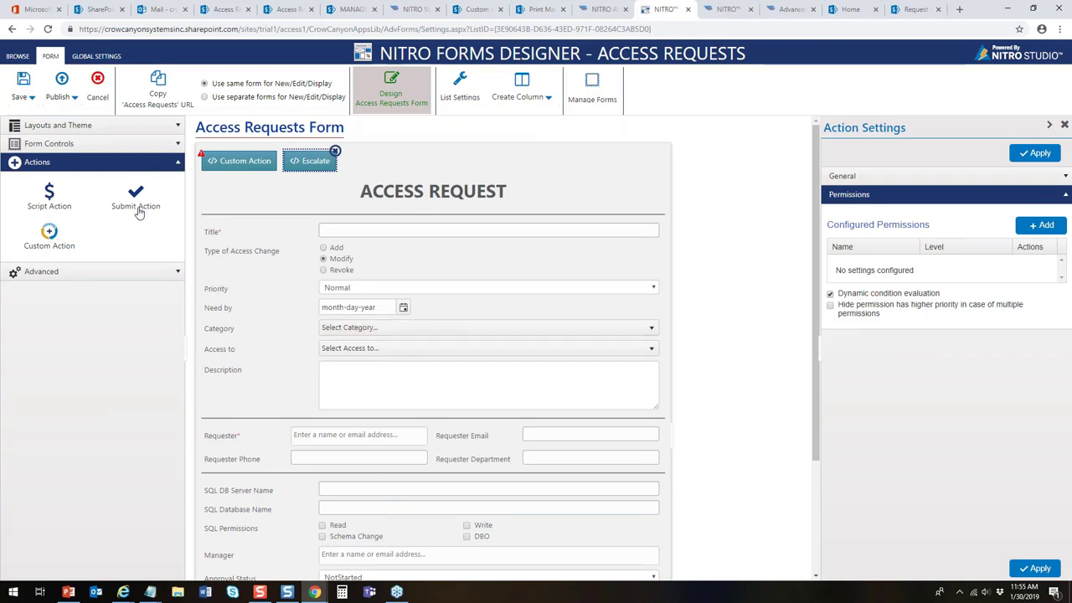
{"action": "left_click", "coordinate": [180, 275]}
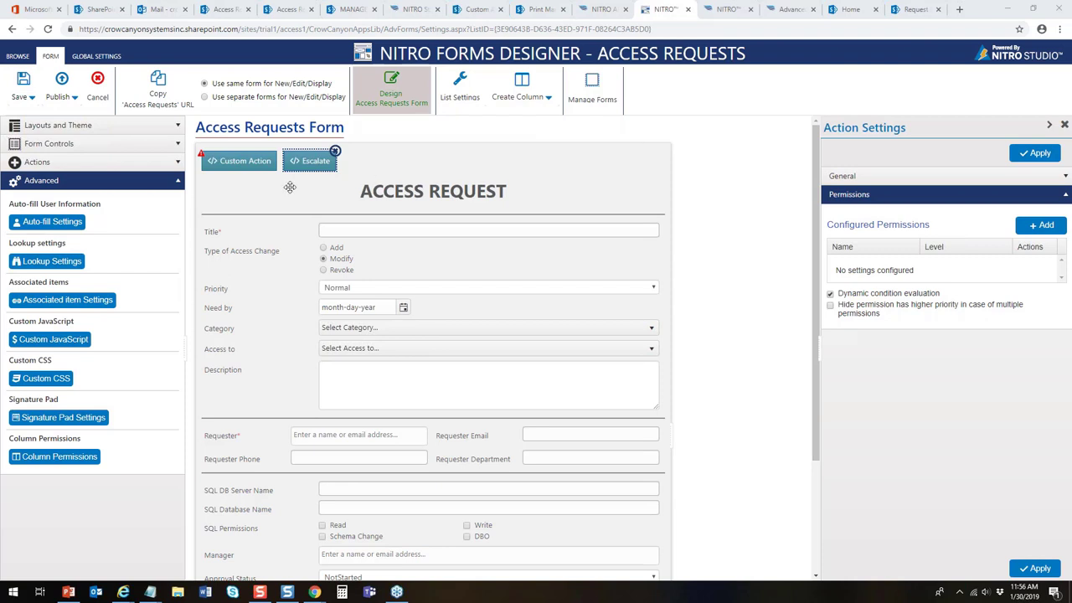
{"action": "left_click", "coordinate": [177, 164]}
{"action": "left_click", "coordinate": [176, 164]}
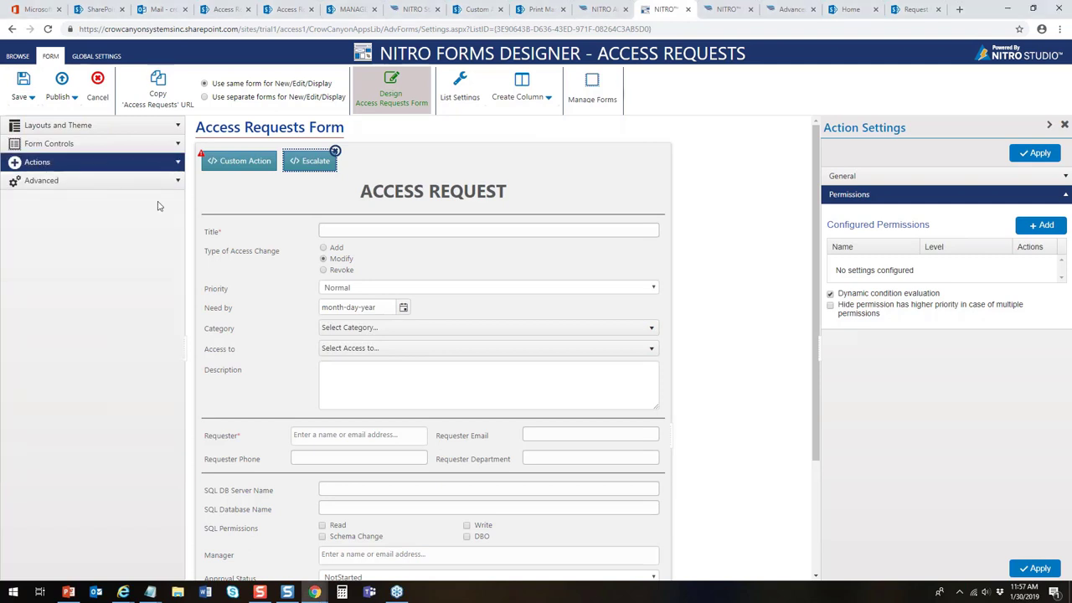
{"action": "left_click", "coordinate": [177, 181]}
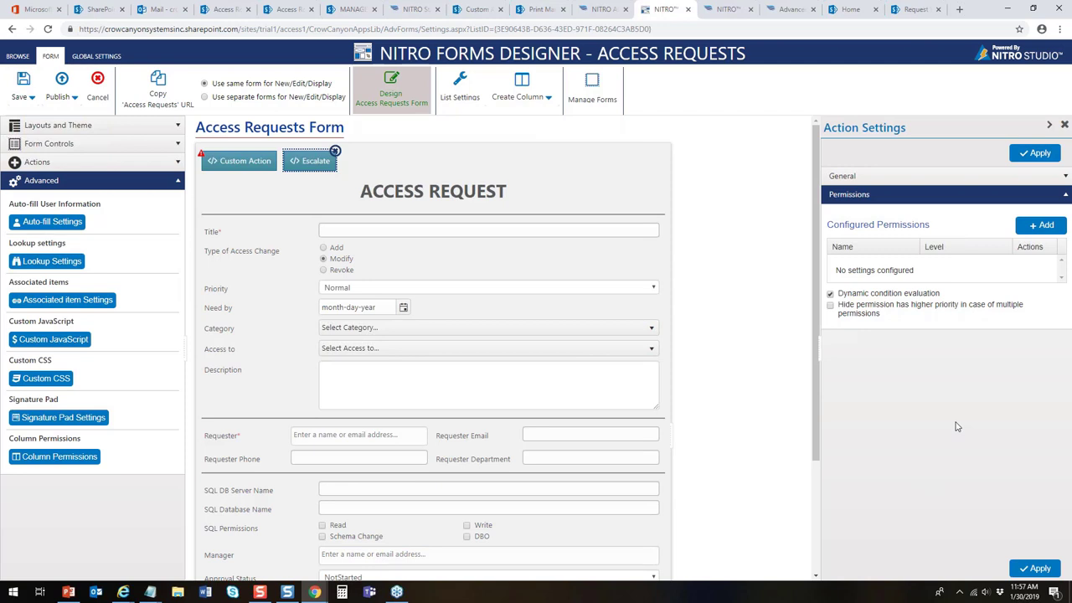
Switch to Internet Explorer and look through the Crow Canyon site, NITRO Studio site, NITRO Studio 2.0 manual and support site
{"action": "left_click", "coordinate": [124, 593]}
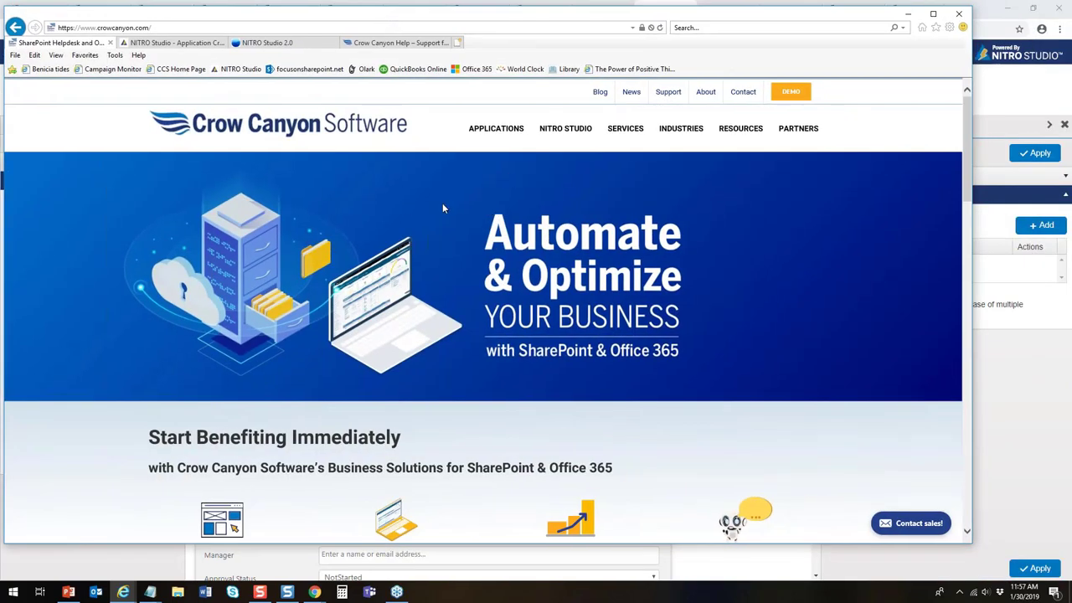
{"action": "left_click", "coordinate": [189, 42]}
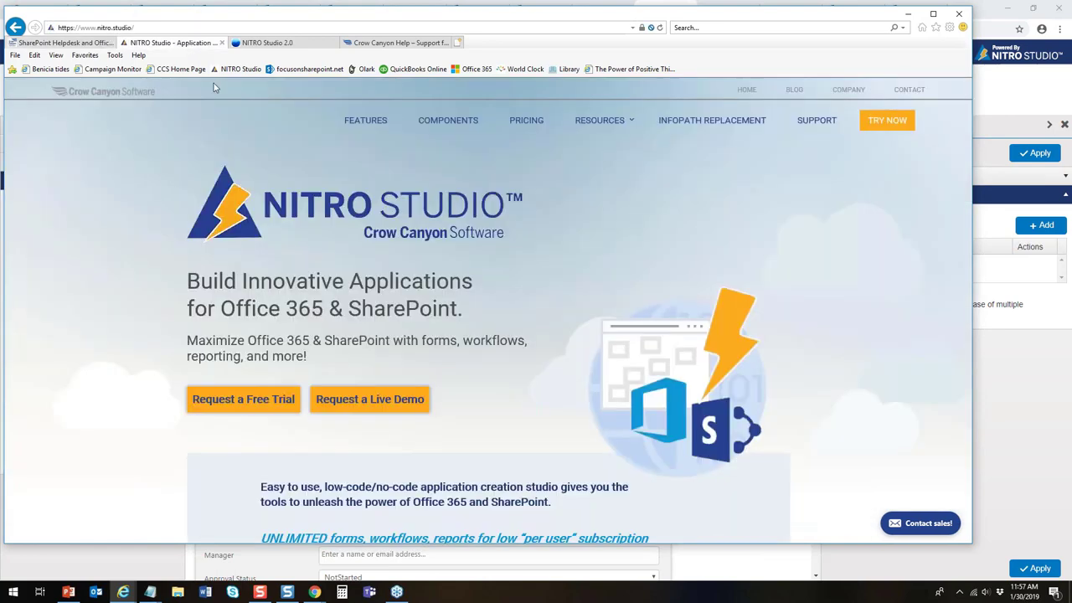
{"action": "left_click", "coordinate": [300, 43]}
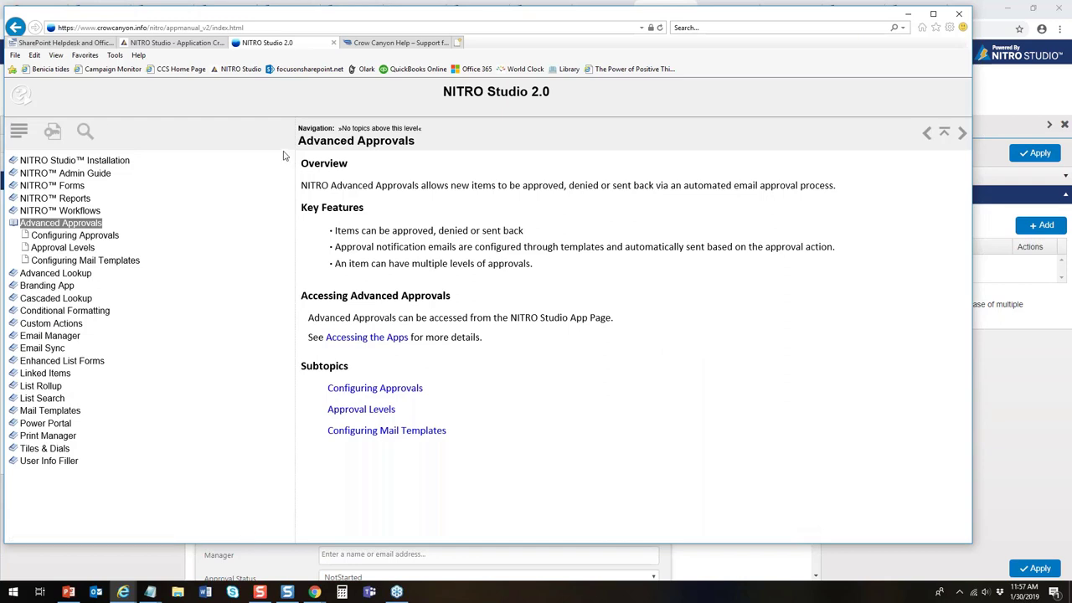
{"action": "left_click", "coordinate": [392, 44]}
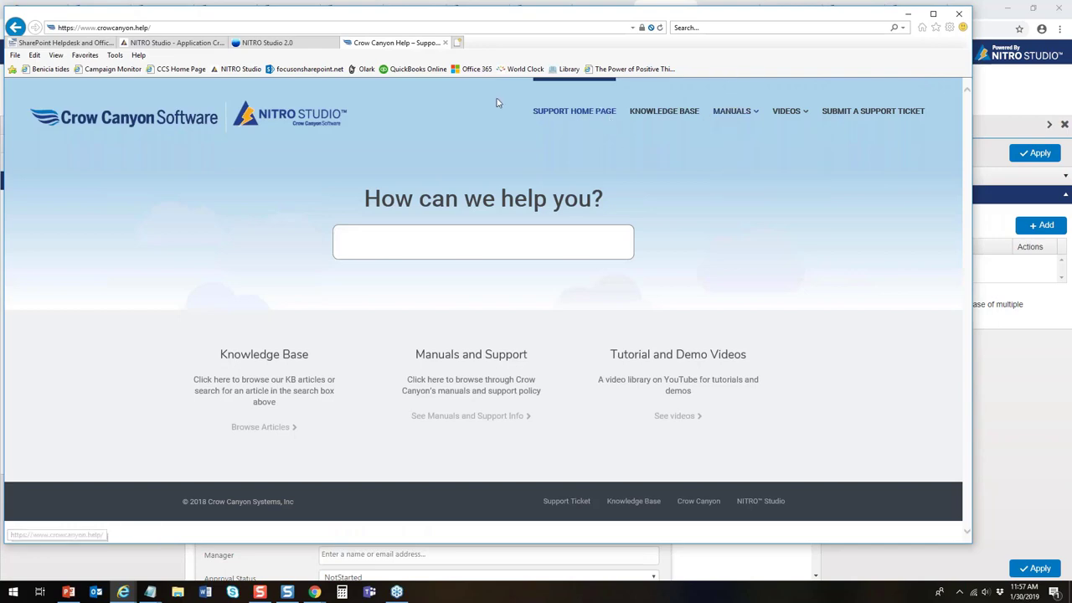
{"action": "left_click", "coordinate": [268, 43]}
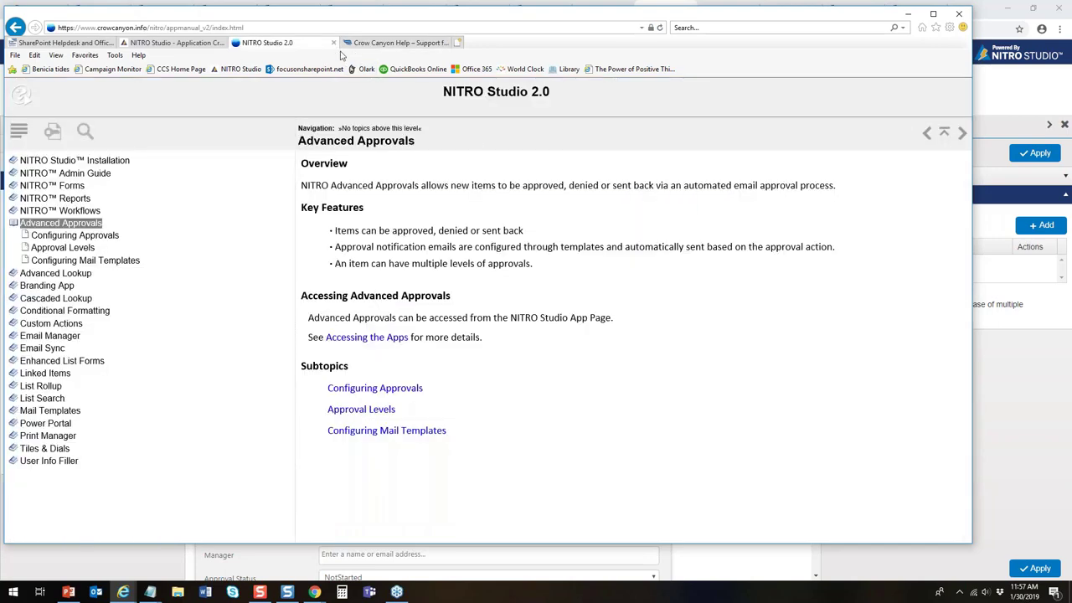
Open the pricing page of the NITRO Studio website and review the subscription, training and professional services offers
{"action": "left_click", "coordinate": [171, 42]}
{"action": "left_click", "coordinate": [526, 122]}
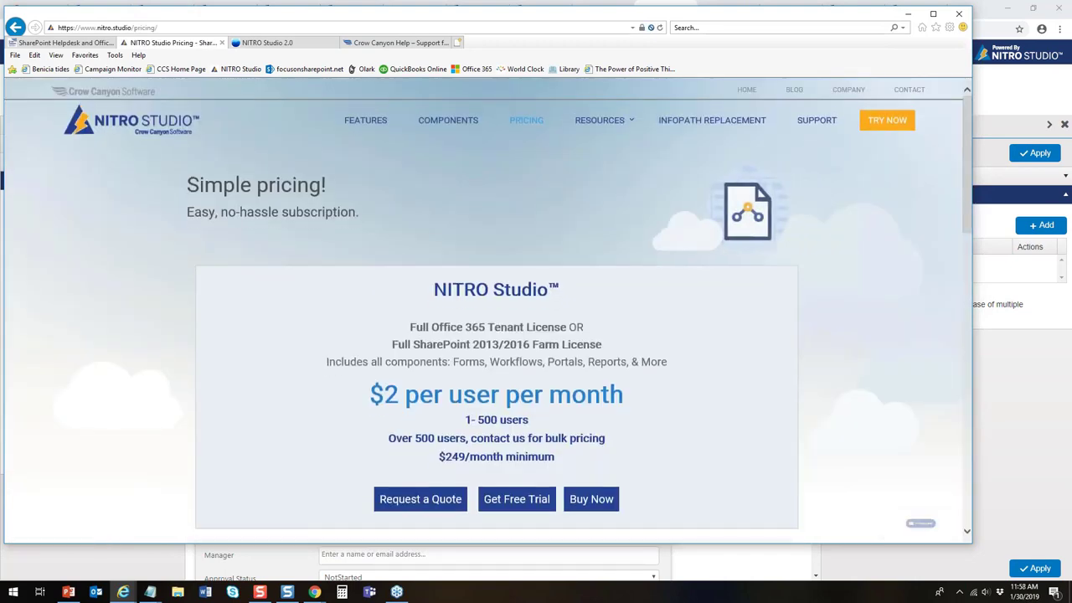
{"action": "left_click_drag", "start_coordinate": [966, 156], "coordinate": [975, 372]}
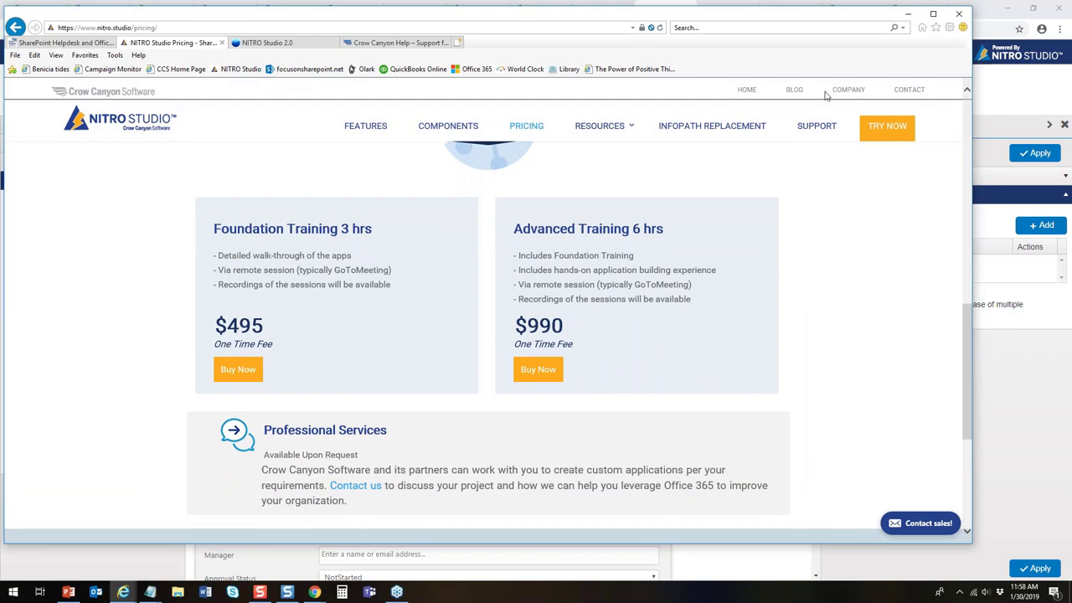
Minimize the website window, return to the NITRO Studio apps page in Chrome and look over the available apps
{"action": "left_click", "coordinate": [908, 17]}
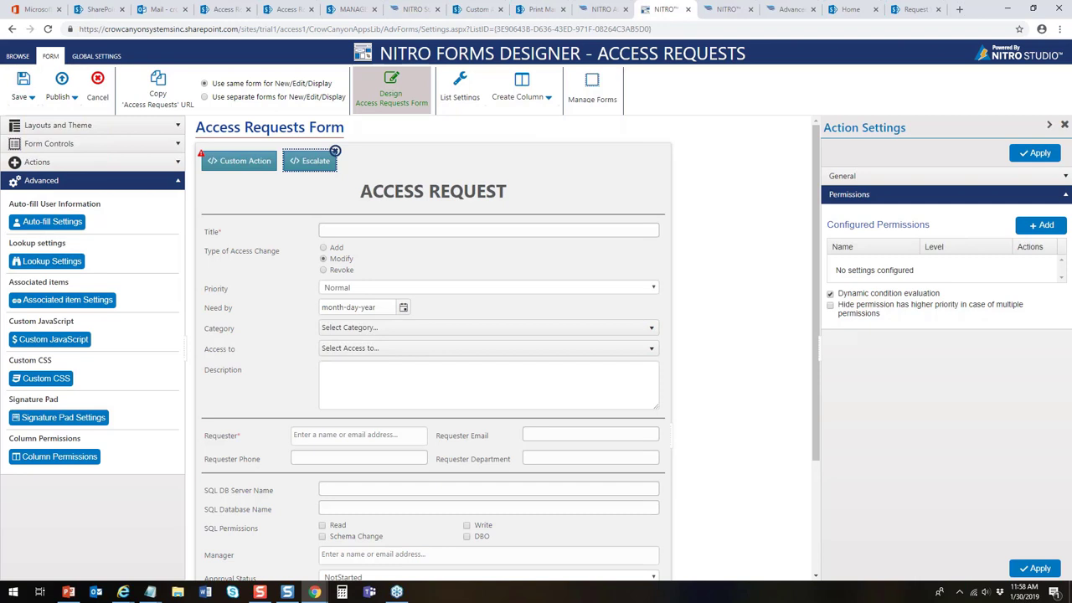
{"action": "left_click", "coordinate": [422, 12]}
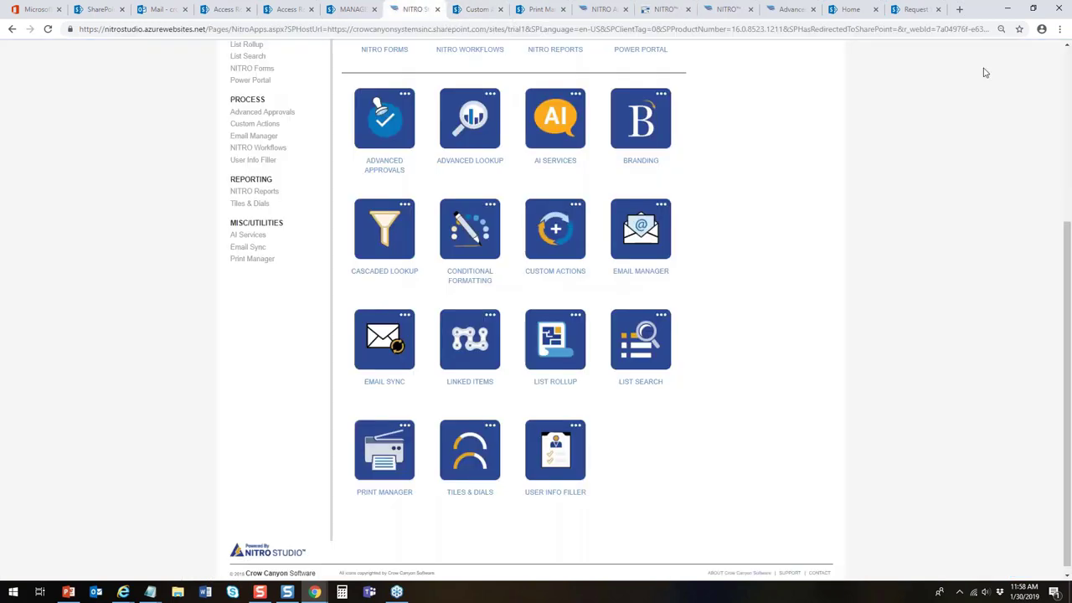
{"action": "scroll", "coordinate": [1057, 201], "scroll_direction": "up", "scroll_amount": 2}
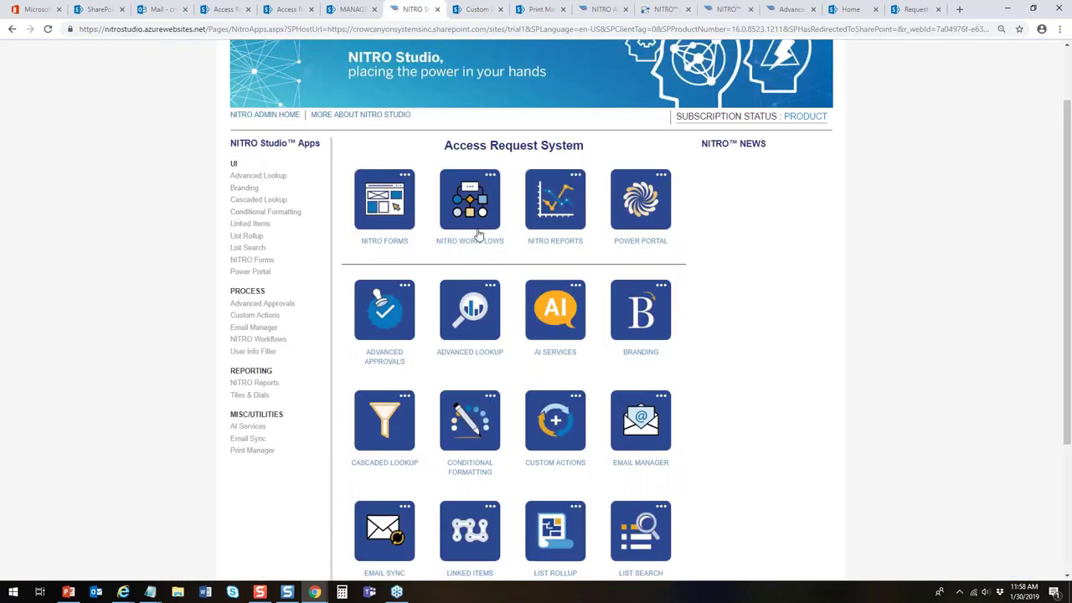
Open the configuration of the "Notify Staff on New Database Access Request" workflow and view the open SQL database access request
{"action": "left_click", "coordinate": [662, 10]}
{"action": "left_click", "coordinate": [726, 10]}
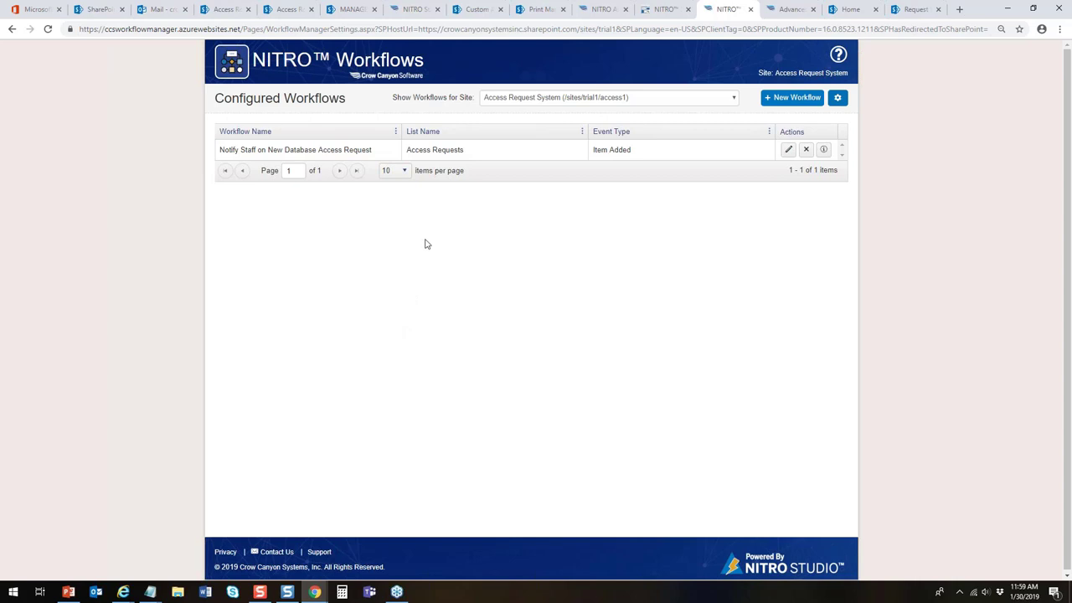
{"action": "left_click", "coordinate": [789, 150]}
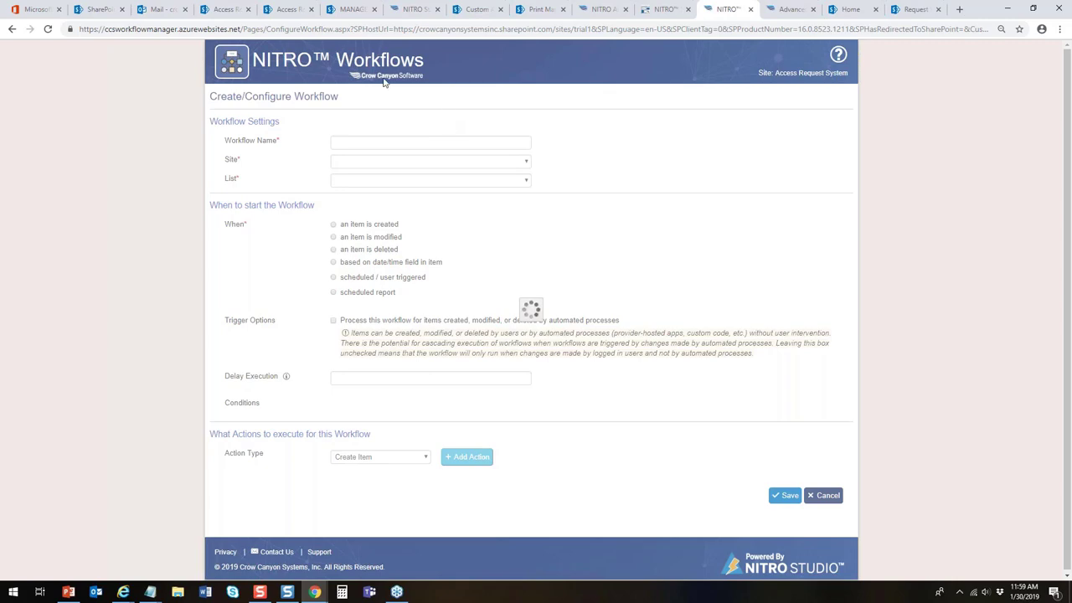
{"action": "left_click", "coordinate": [300, 10]}
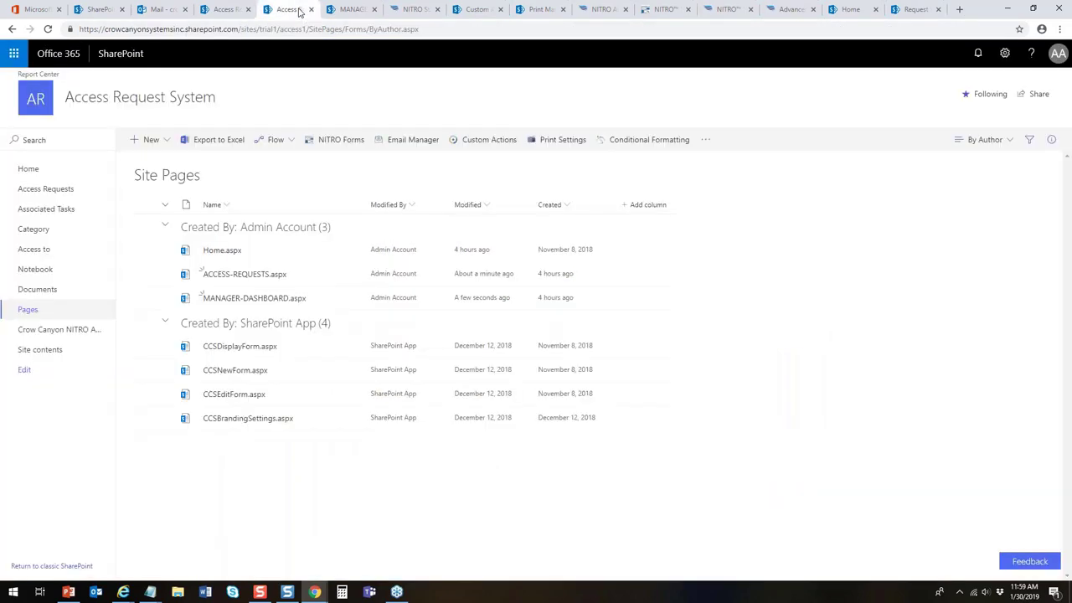
{"action": "left_click", "coordinate": [227, 9]}
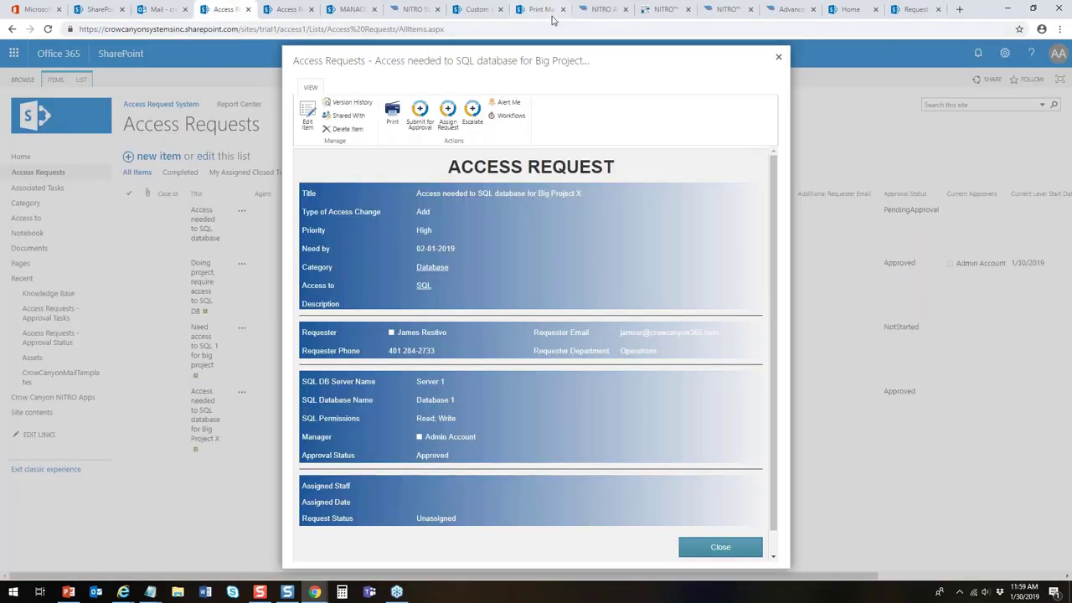
In the Access Requests form designer, assign the Submit for Approval custom action to the Submit For Approval button
{"action": "left_click", "coordinate": [663, 9]}
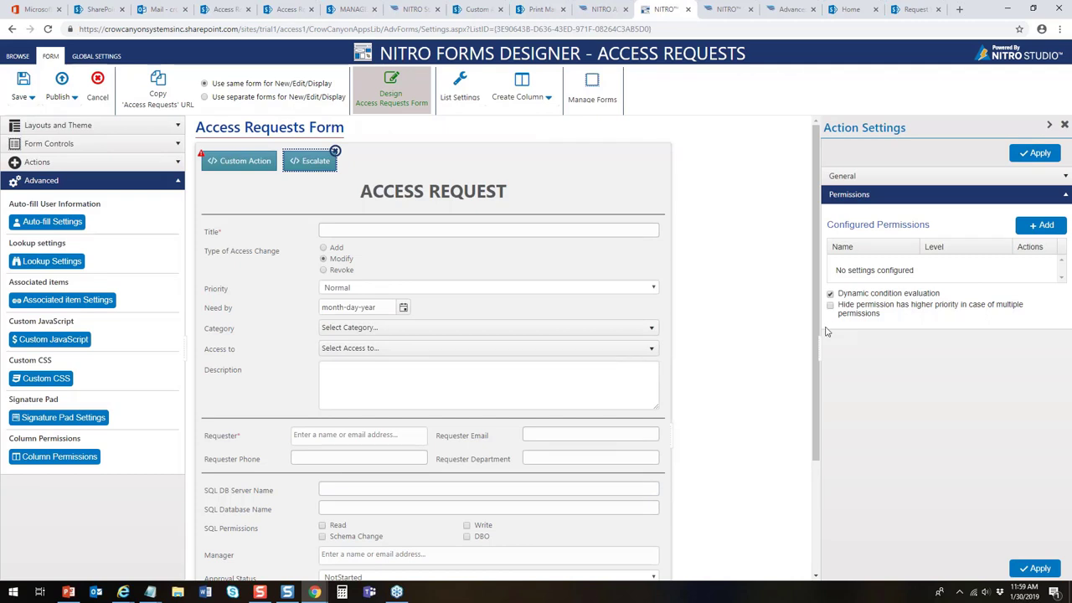
{"action": "scroll", "coordinate": [817, 335], "scroll_direction": "down", "scroll_amount": 2}
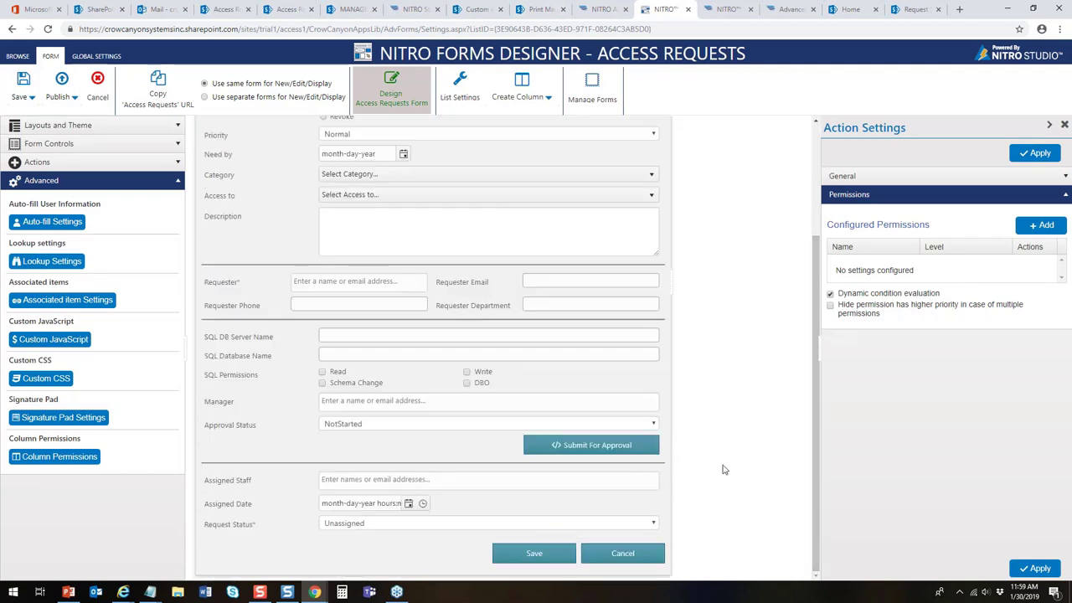
{"action": "left_click", "coordinate": [597, 446]}
{"action": "left_click_drag", "start_coordinate": [976, 444], "coordinate": [848, 424]}
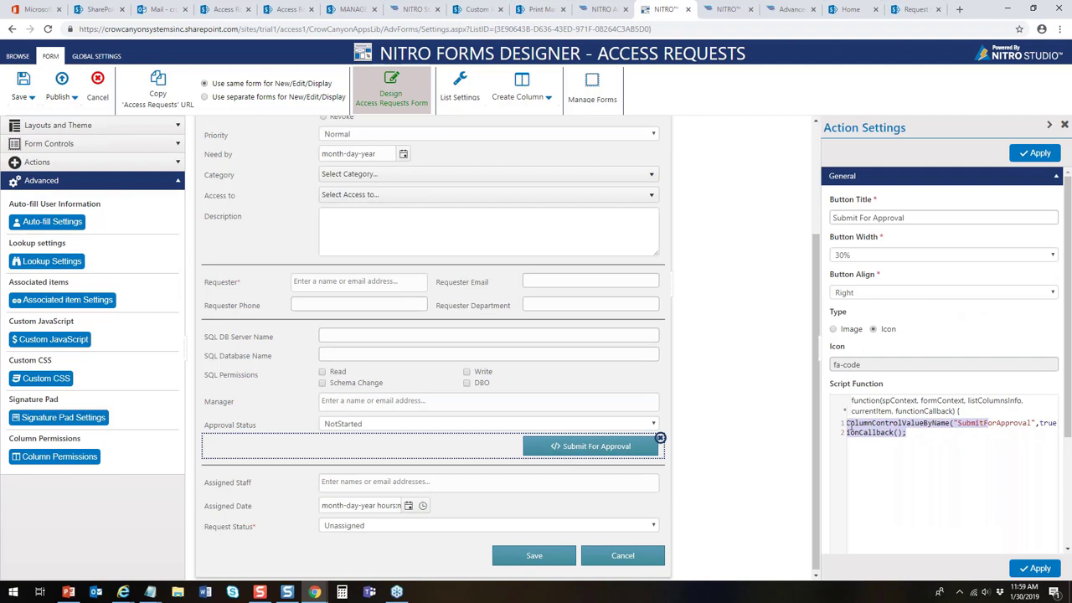
{"action": "scroll", "coordinate": [1014, 521], "scroll_direction": "down", "scroll_amount": 2}
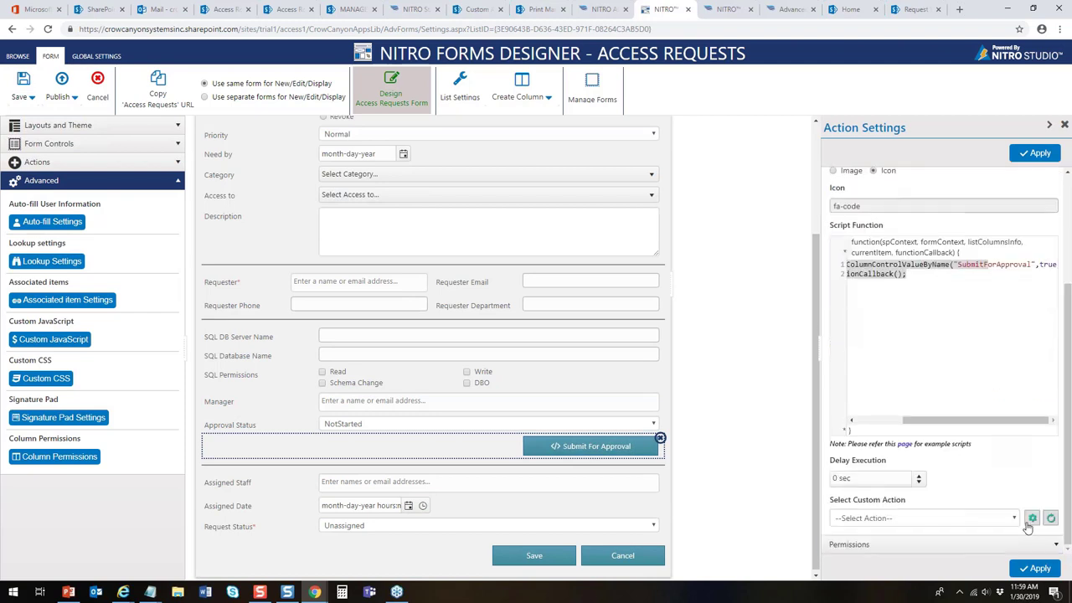
{"action": "left_click", "coordinate": [1015, 522]}
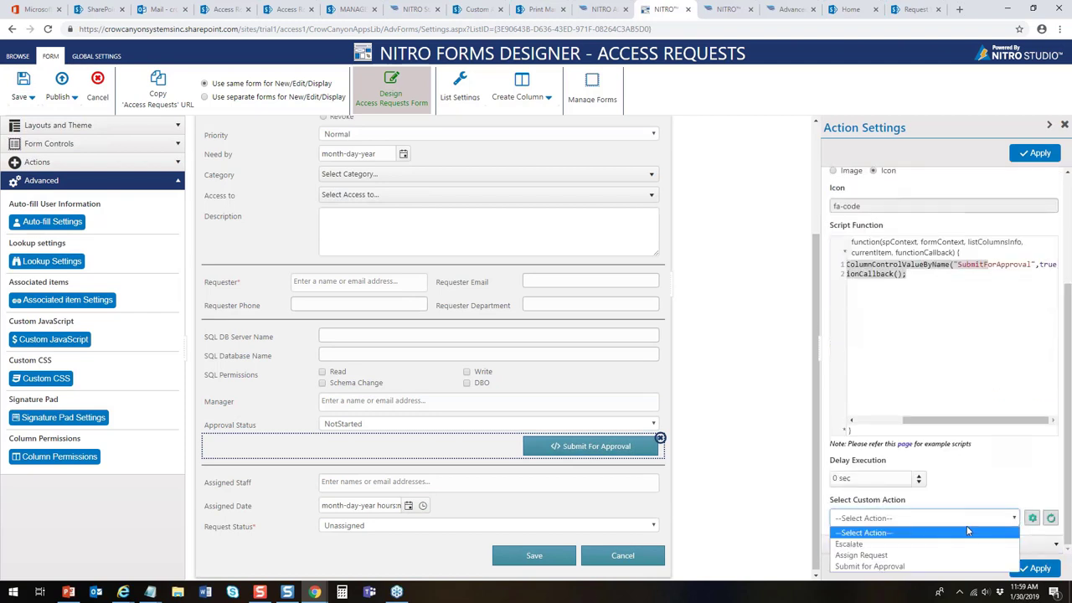
{"action": "left_click", "coordinate": [906, 569]}
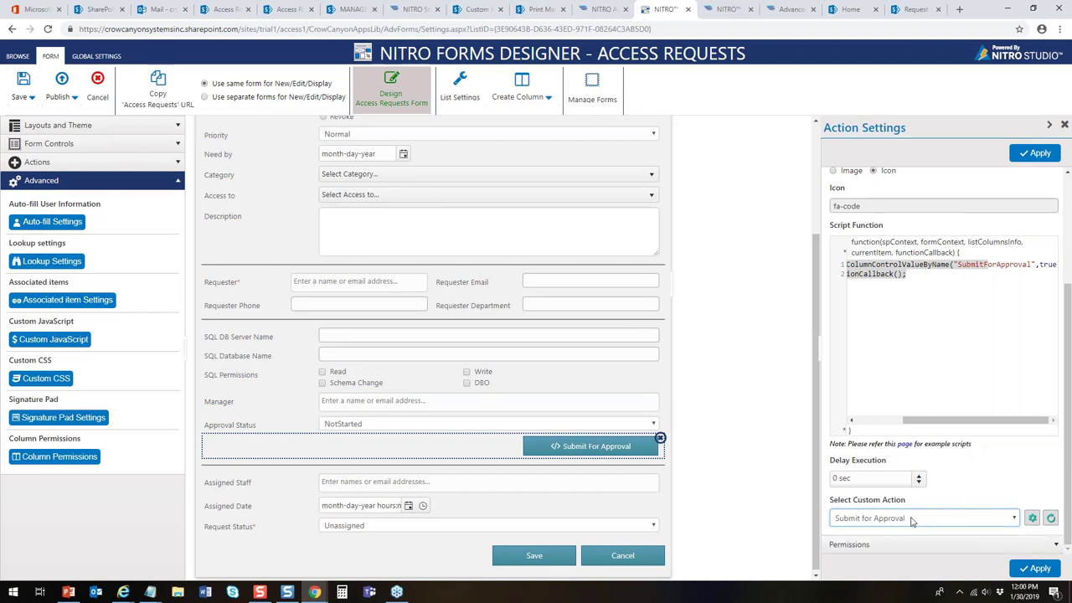
Delete all the code in the Submit For Approval button's script function
{"action": "left_click", "coordinate": [920, 275]}
{"action": "left_click_drag", "start_coordinate": [920, 274], "coordinate": [829, 267]}
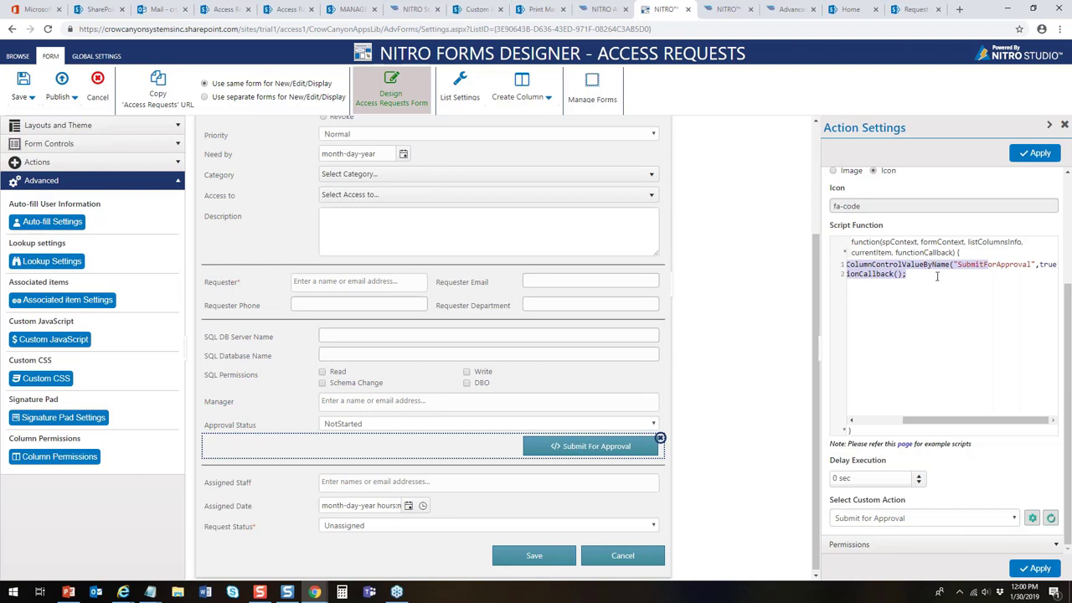
{"action": "left_click_drag", "start_coordinate": [995, 283], "coordinate": [823, 261]}
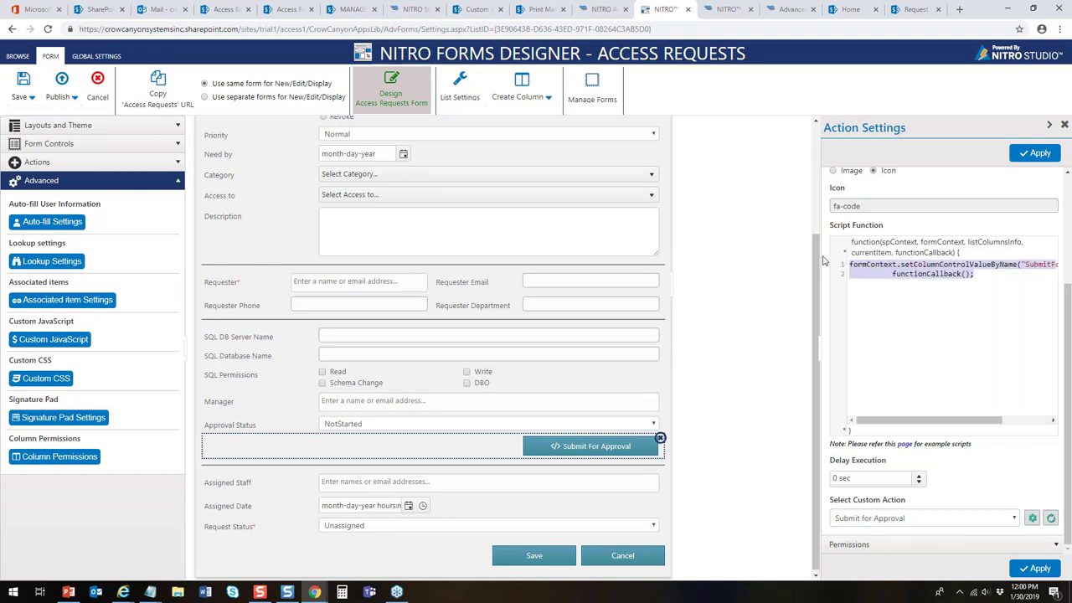
{"action": "key", "text": "Delete"}
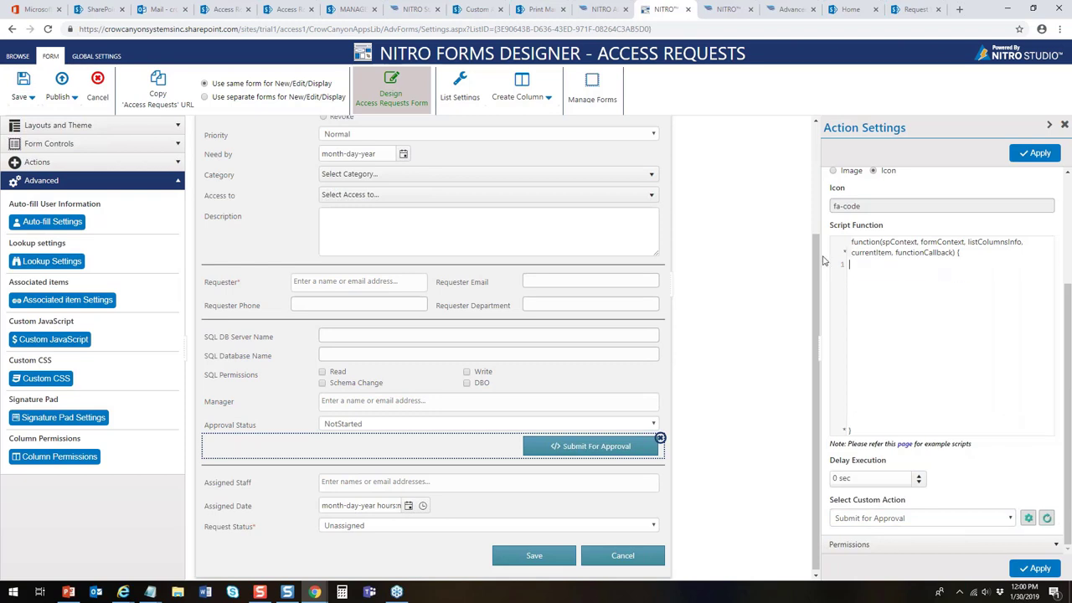
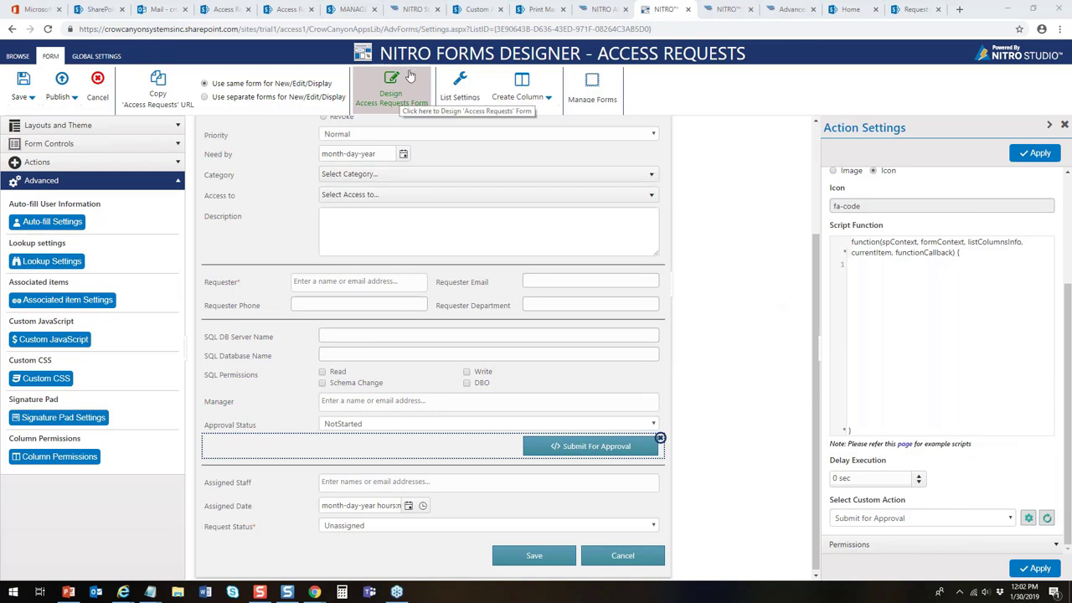
Review the action types available for a new custom action, including the Invoke Web Service configuration, without adding one
{"action": "left_click", "coordinate": [474, 9]}
{"action": "left_click", "coordinate": [591, 388]}
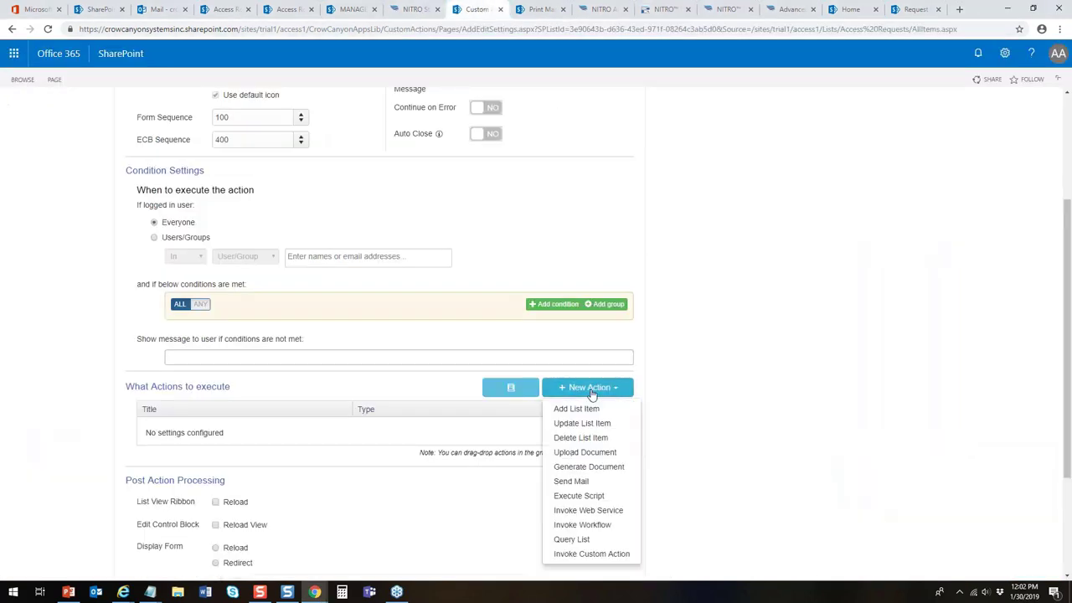
{"action": "left_click", "coordinate": [610, 513]}
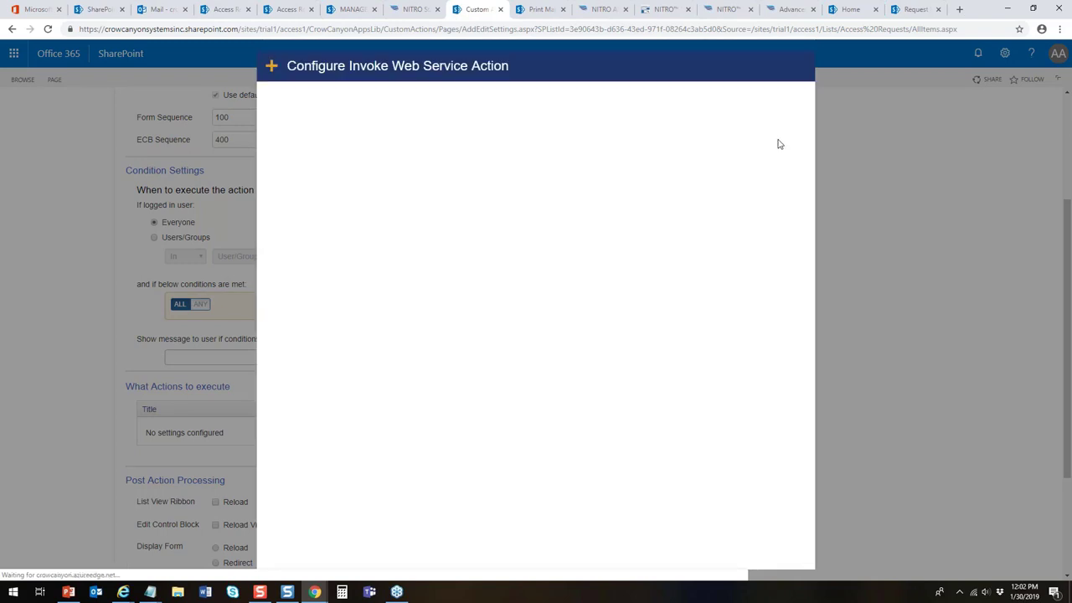
{"action": "left_click", "coordinate": [794, 559]}
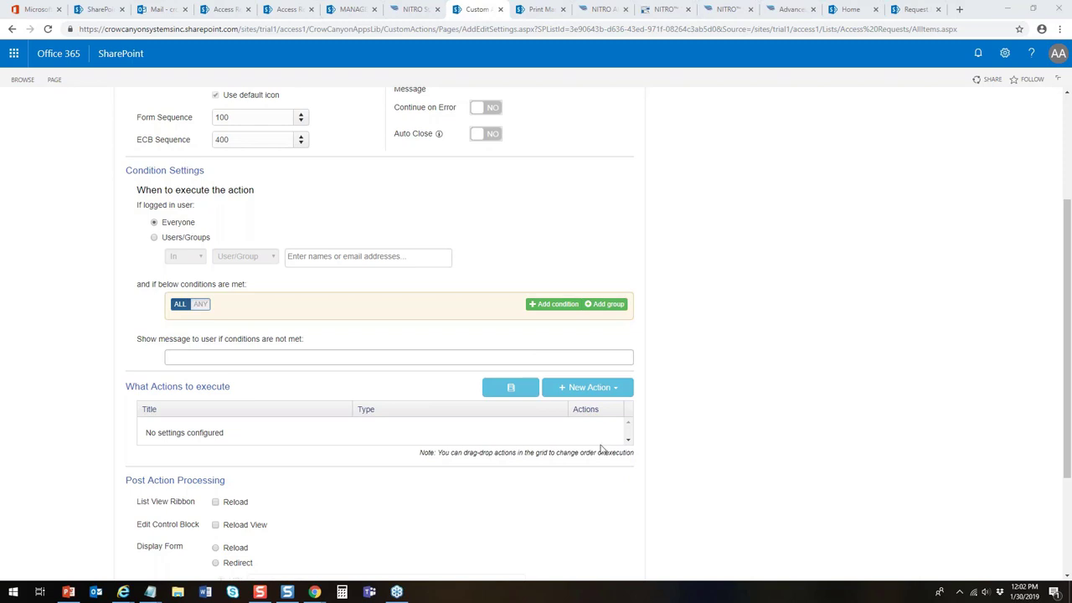
{"action": "left_click", "coordinate": [616, 393]}
{"action": "left_click", "coordinate": [615, 390]}
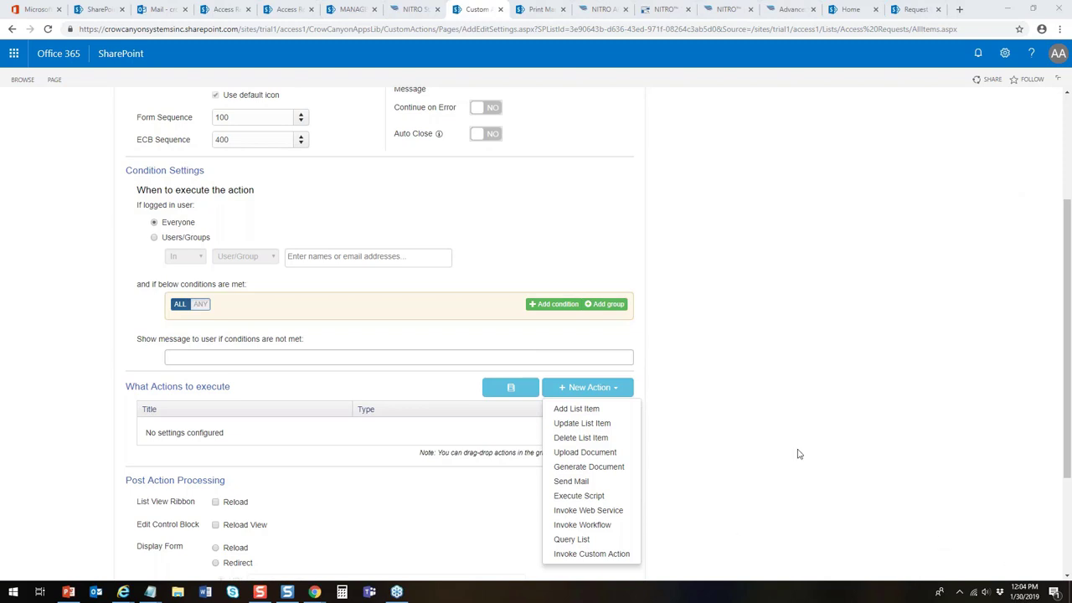
{"action": "left_click", "coordinate": [828, 342]}
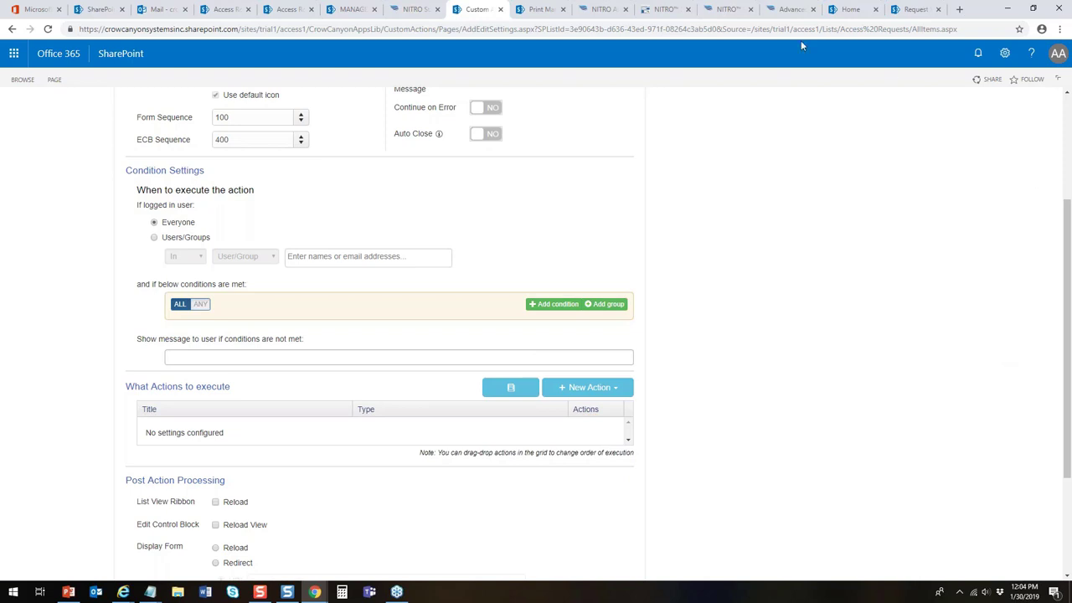
Return to the Access Requests list and close the open request for SQL database access
{"action": "left_click", "coordinate": [294, 10]}
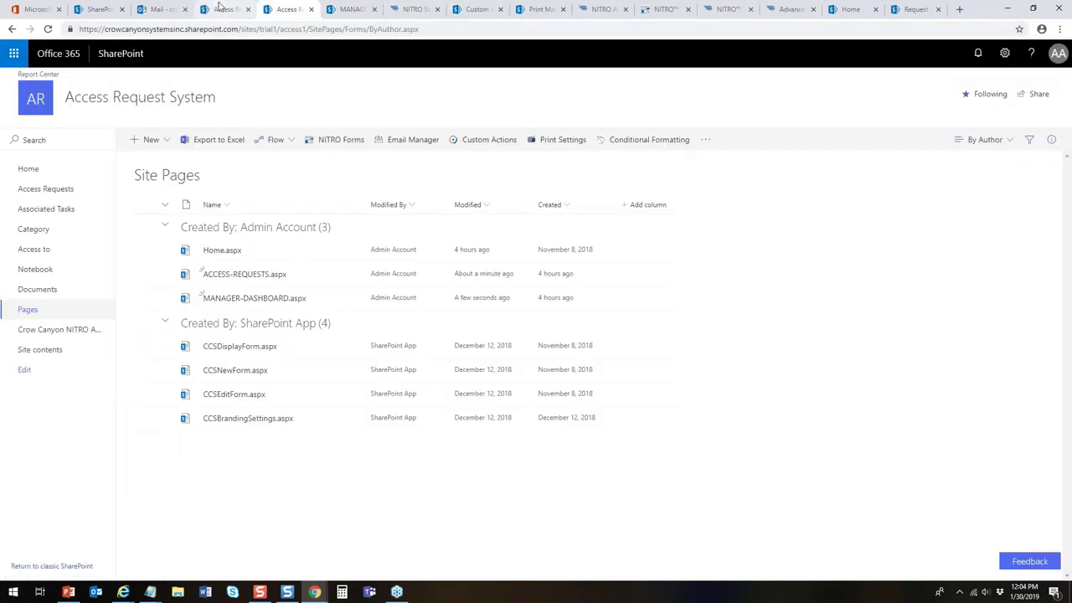
{"action": "left_click", "coordinate": [222, 8]}
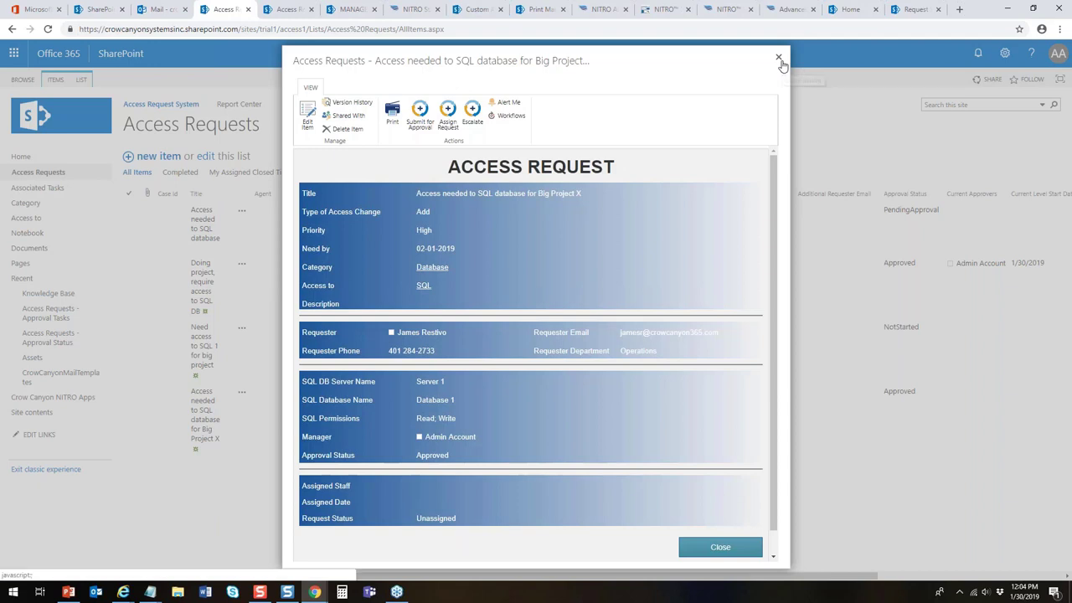
{"action": "left_click", "coordinate": [720, 547]}
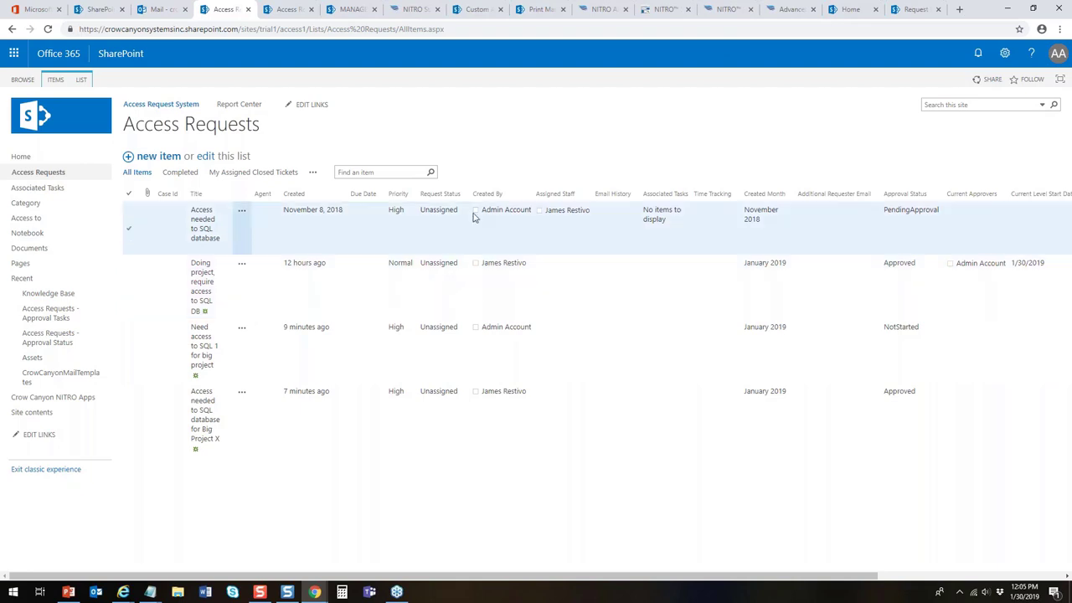
Examine the column validation options for the SQL DB Server Name field in the form designer without adding a validation
{"action": "left_click", "coordinate": [645, 8]}
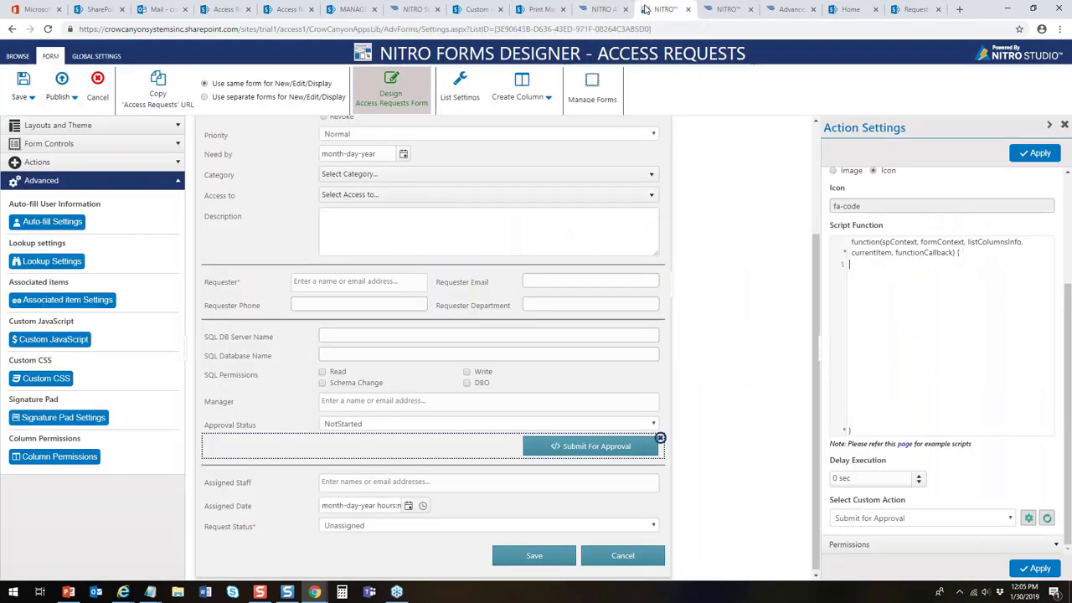
{"action": "left_click", "coordinate": [427, 334]}
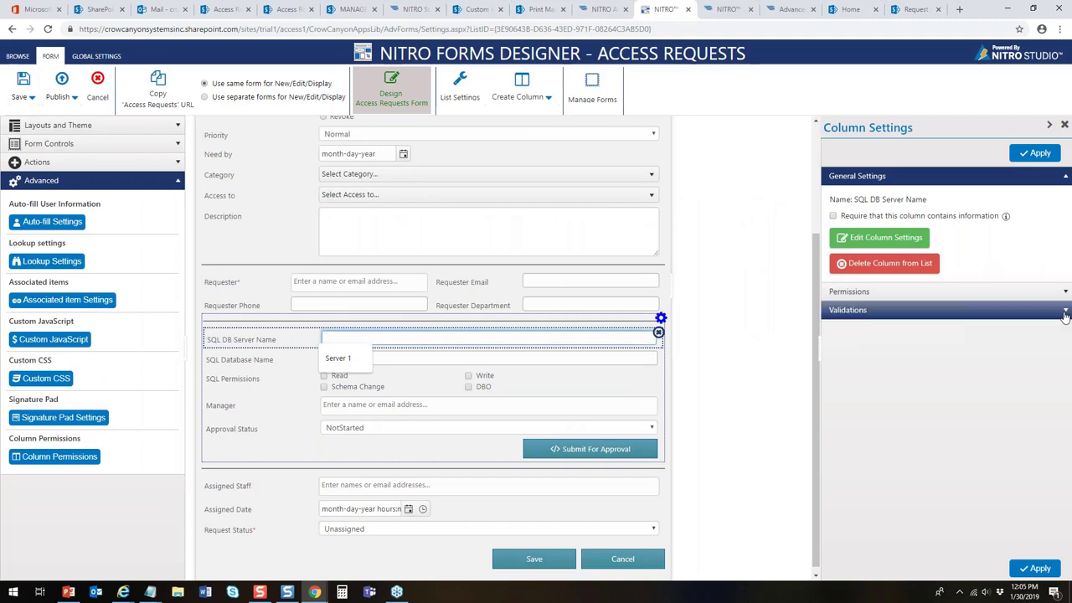
{"action": "left_click", "coordinate": [1065, 315]}
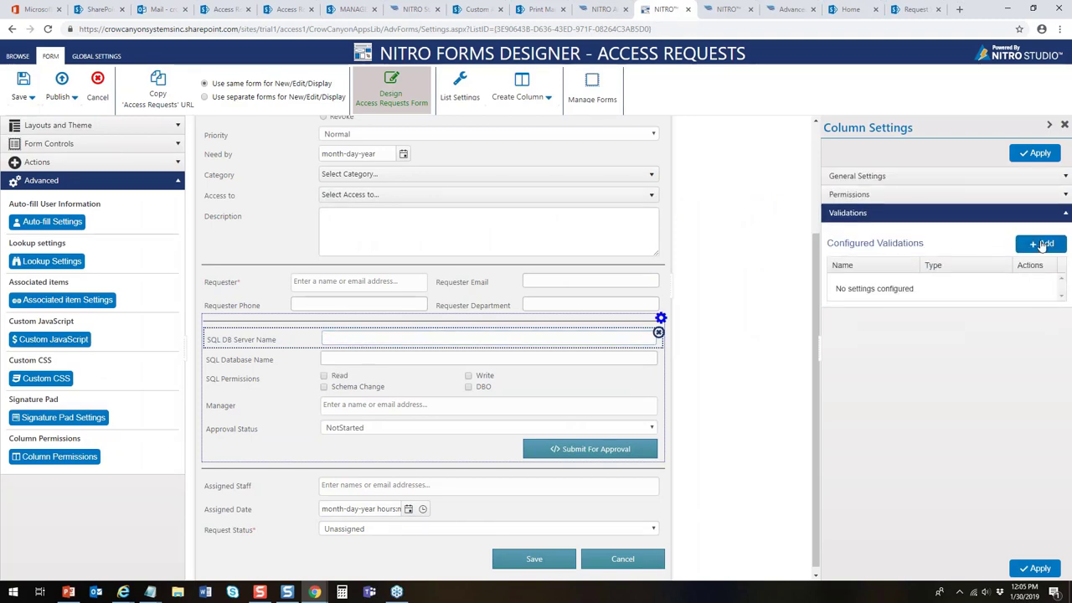
{"action": "left_click", "coordinate": [1042, 245]}
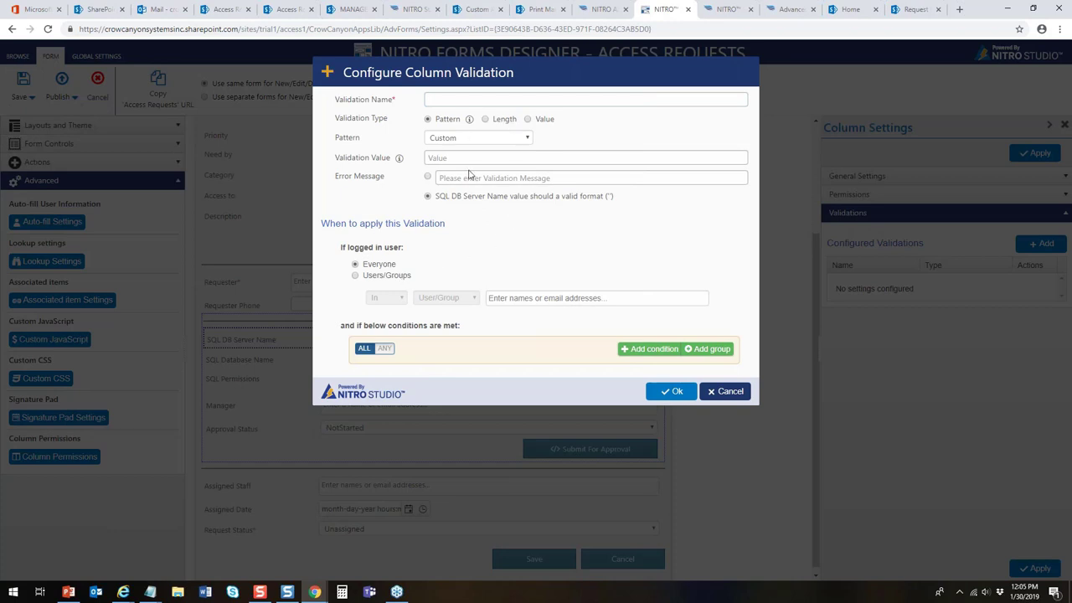
{"action": "left_click", "coordinate": [726, 394]}
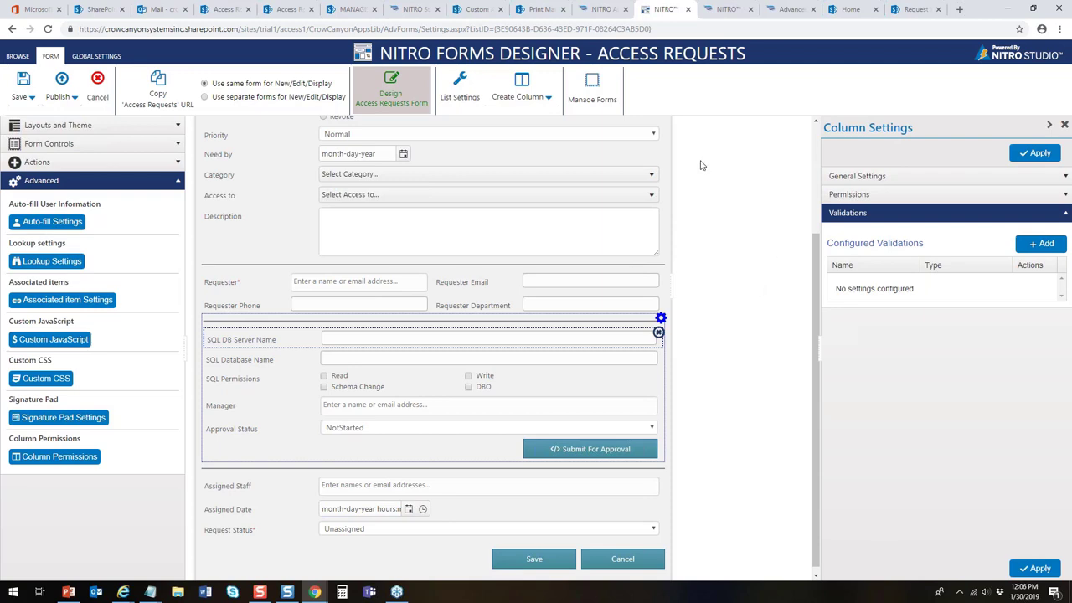
Look over the NITRO Studio apps and the associated item settings of the Access Requests form
{"action": "left_click", "coordinate": [408, 7]}
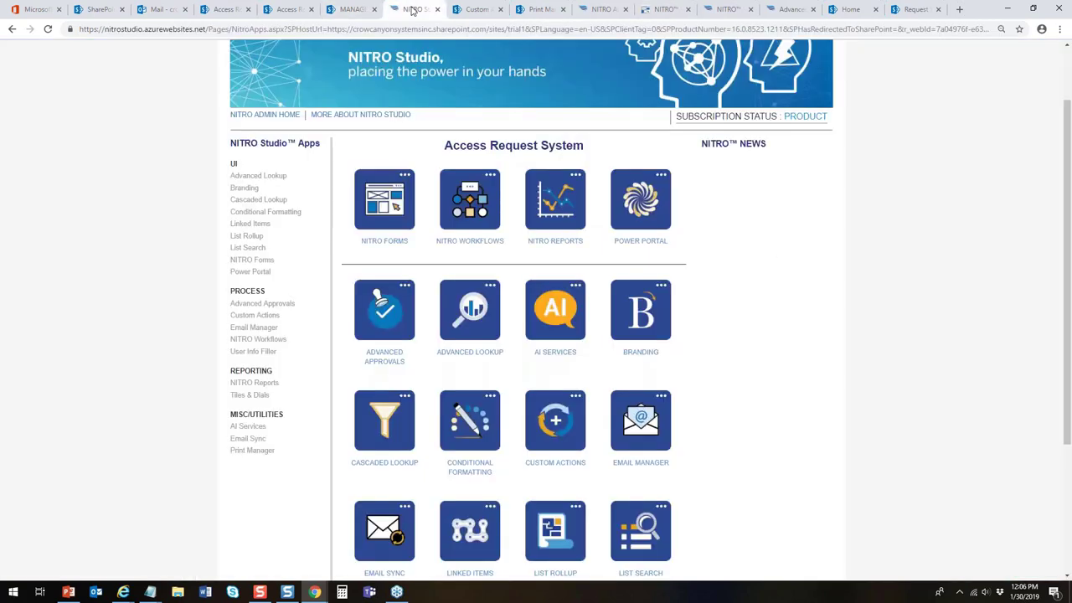
{"action": "scroll", "coordinate": [1068, 176], "scroll_direction": "down", "scroll_amount": 2}
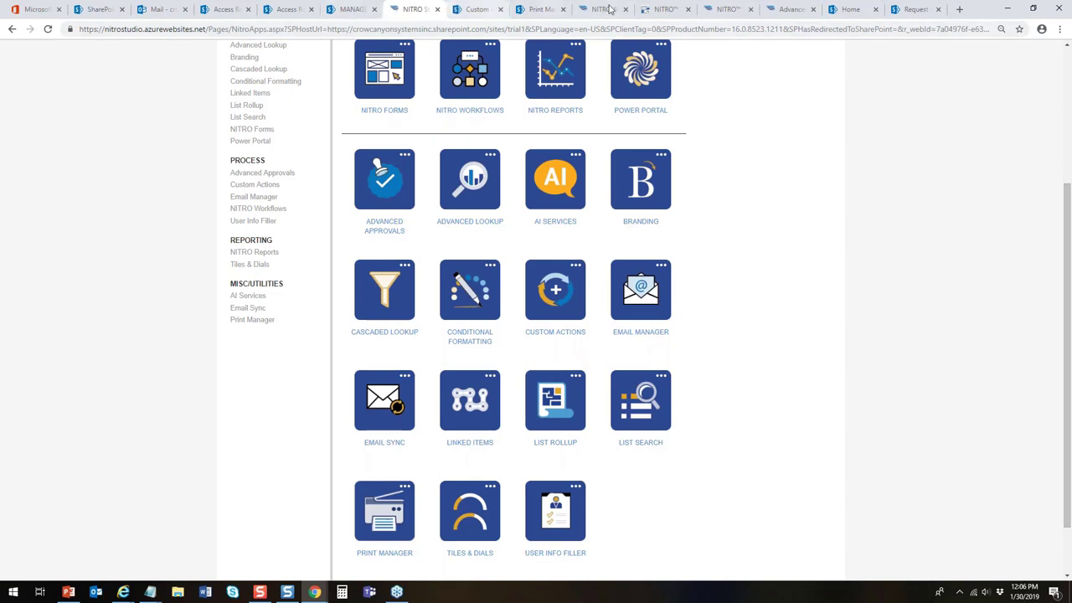
{"action": "left_click", "coordinate": [667, 11]}
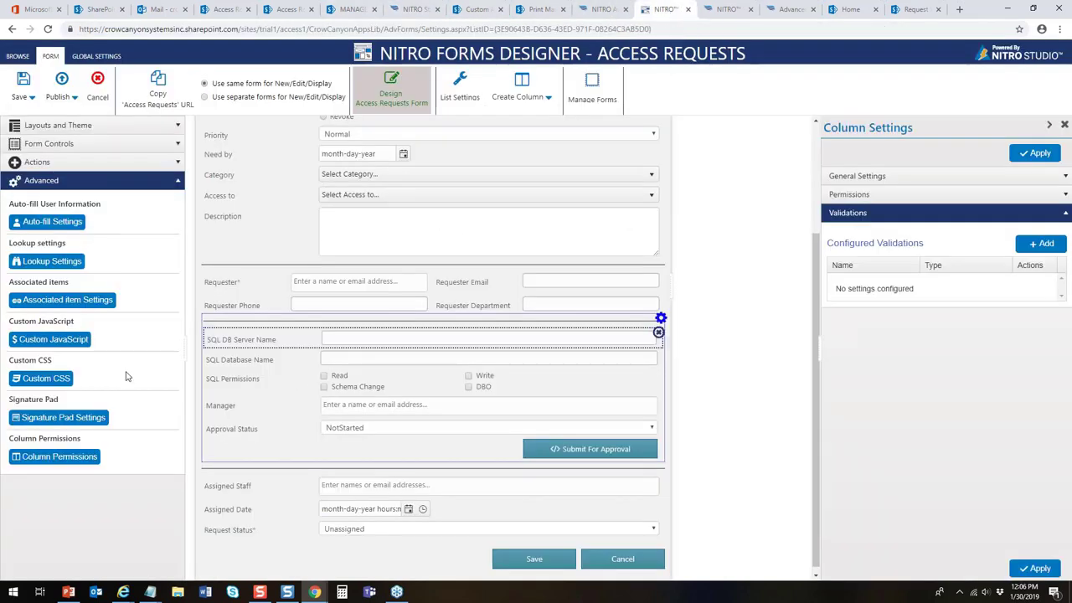
{"action": "left_click", "coordinate": [77, 300]}
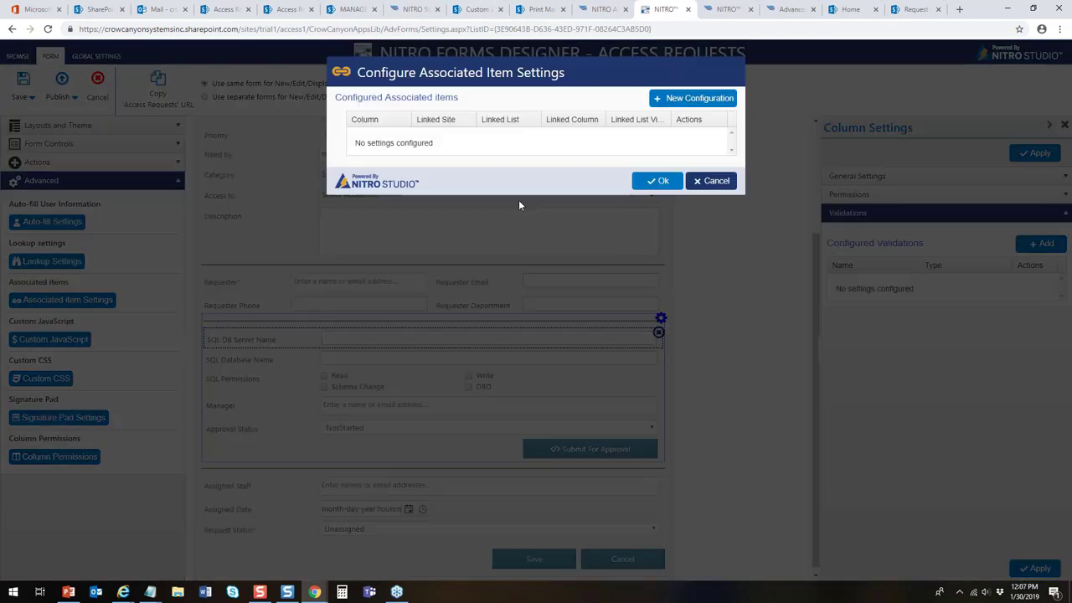
{"action": "left_click", "coordinate": [714, 180]}
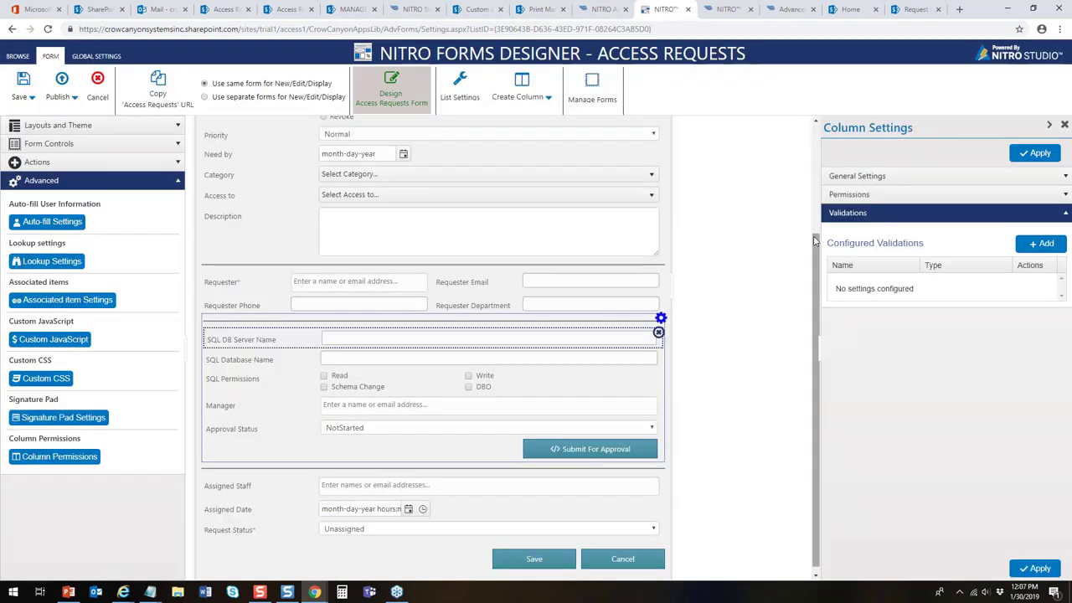
Find the Associated Tasks column by searching for "as" and place it on the form above Assigned Staff
{"action": "scroll", "coordinate": [817, 318], "scroll_direction": "down", "scroll_amount": 1}
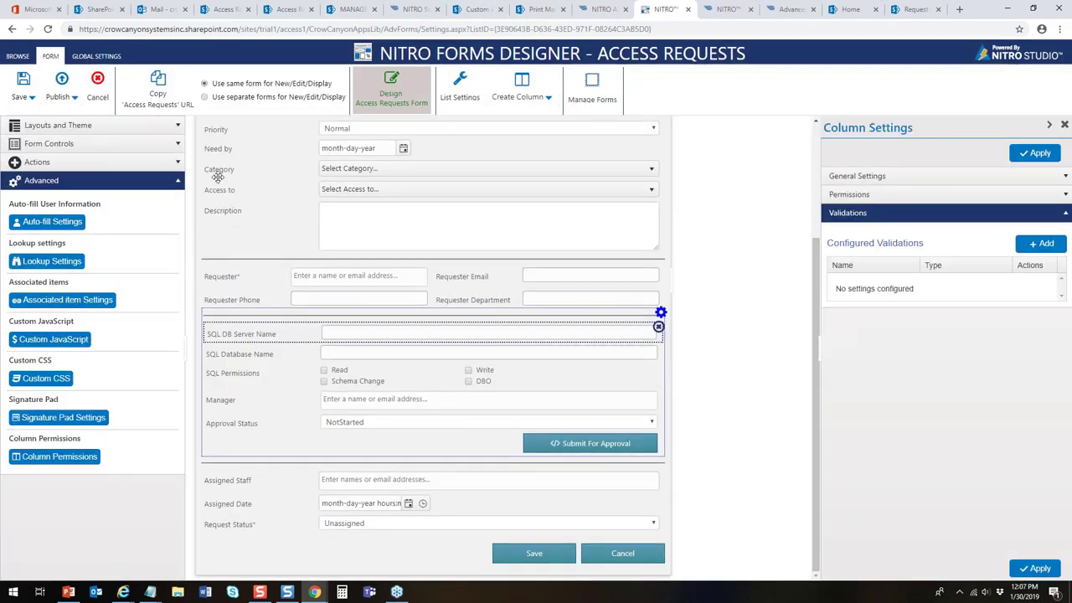
{"action": "left_click", "coordinate": [177, 148]}
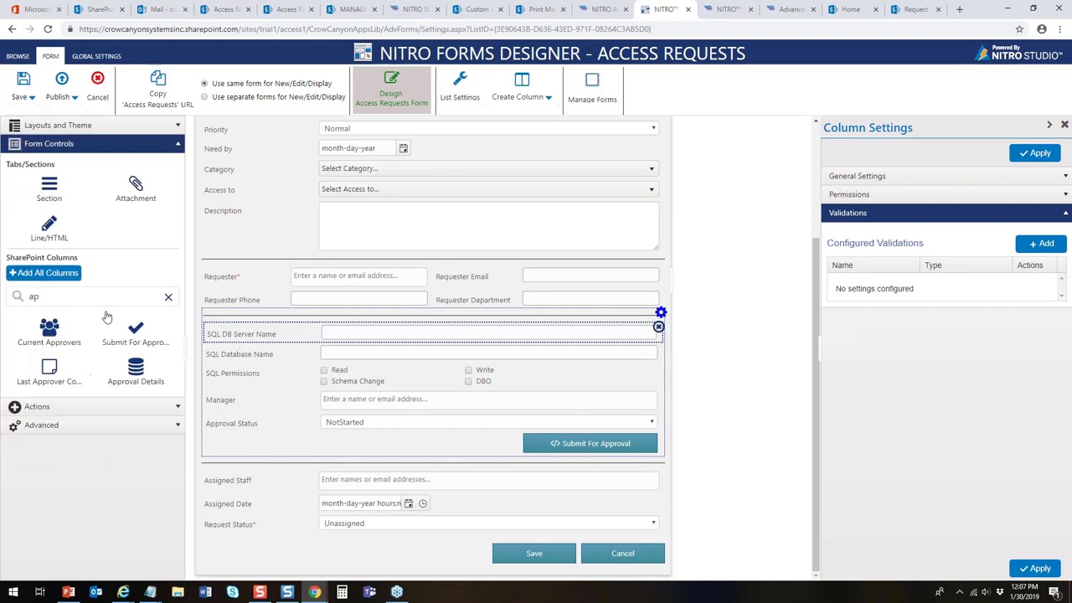
{"action": "left_click_drag", "start_coordinate": [80, 297], "coordinate": [2, 296]}
{"action": "type", "text": "as"}
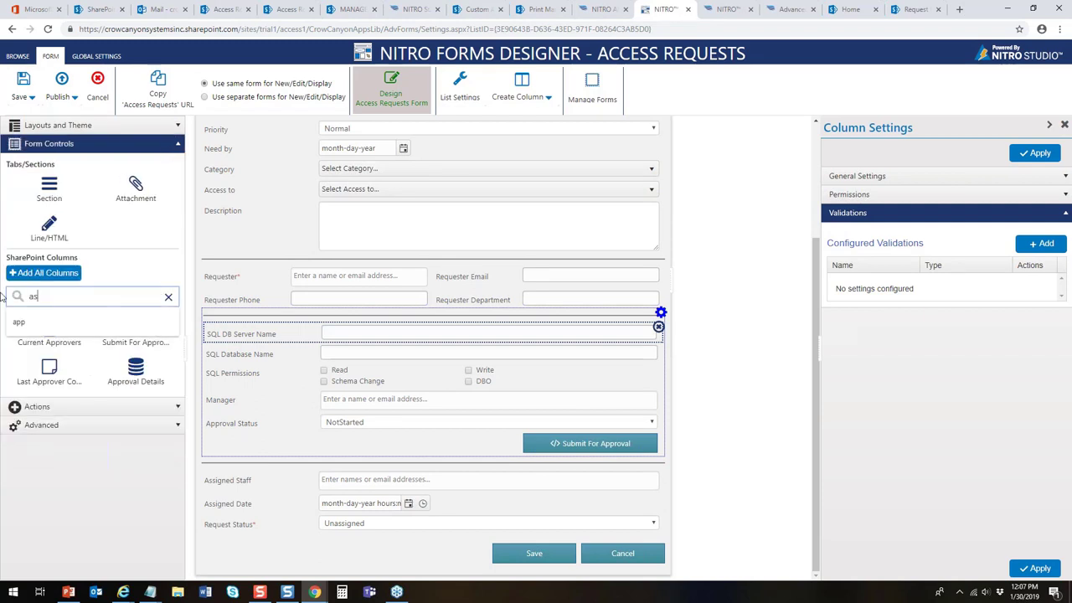
{"action": "left_click_drag", "start_coordinate": [54, 374], "coordinate": [232, 532]}
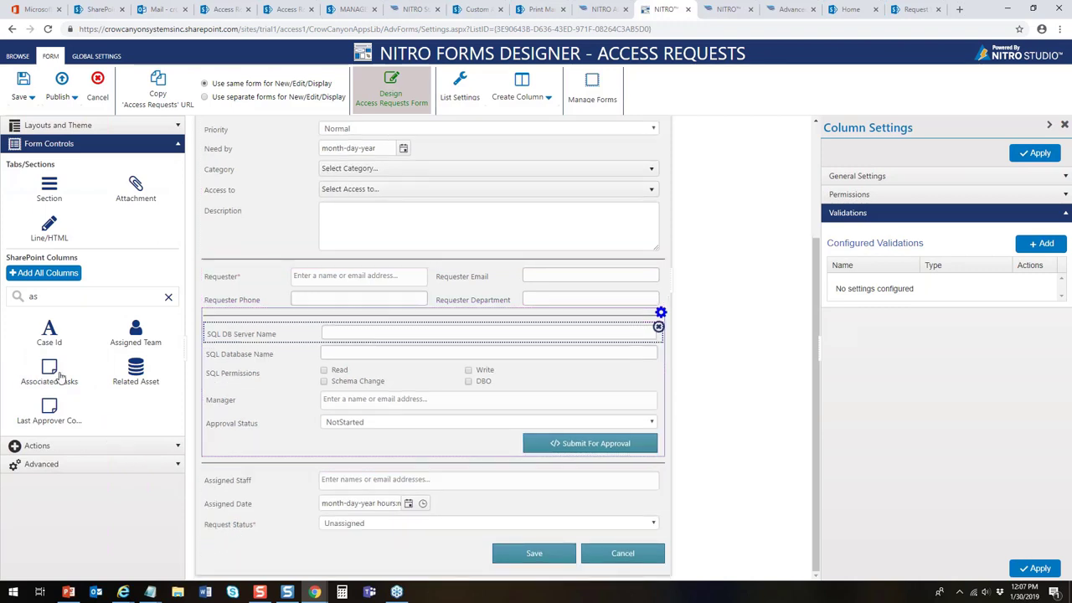
{"action": "left_click_drag", "start_coordinate": [50, 374], "coordinate": [241, 487]}
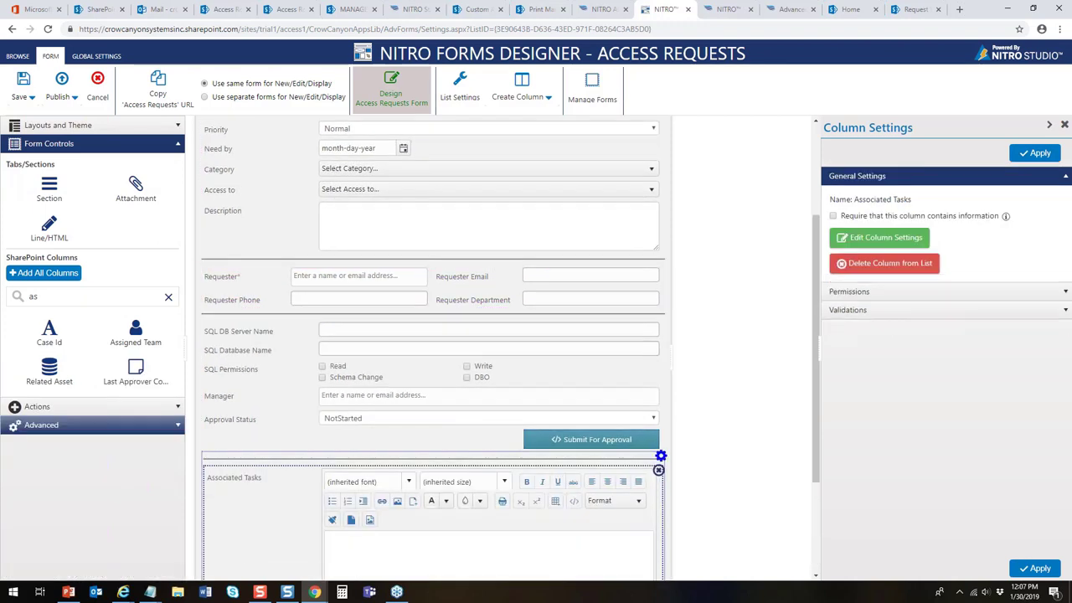
Start a new associated item configuration for the Associated Tasks column, linked to the Access Request System site
{"action": "left_click", "coordinate": [178, 429]}
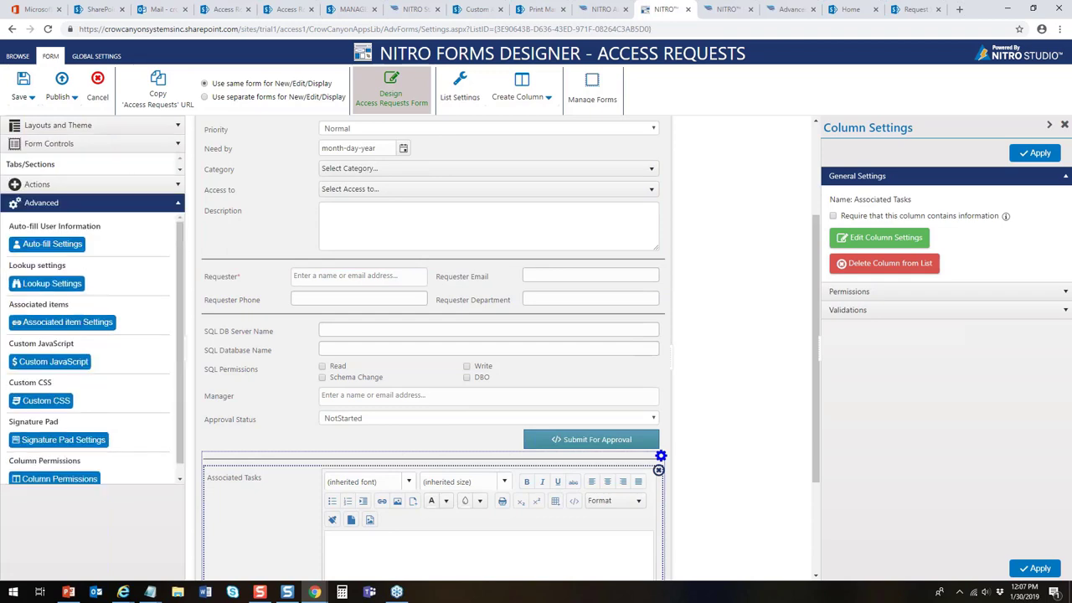
{"action": "left_click", "coordinate": [89, 299]}
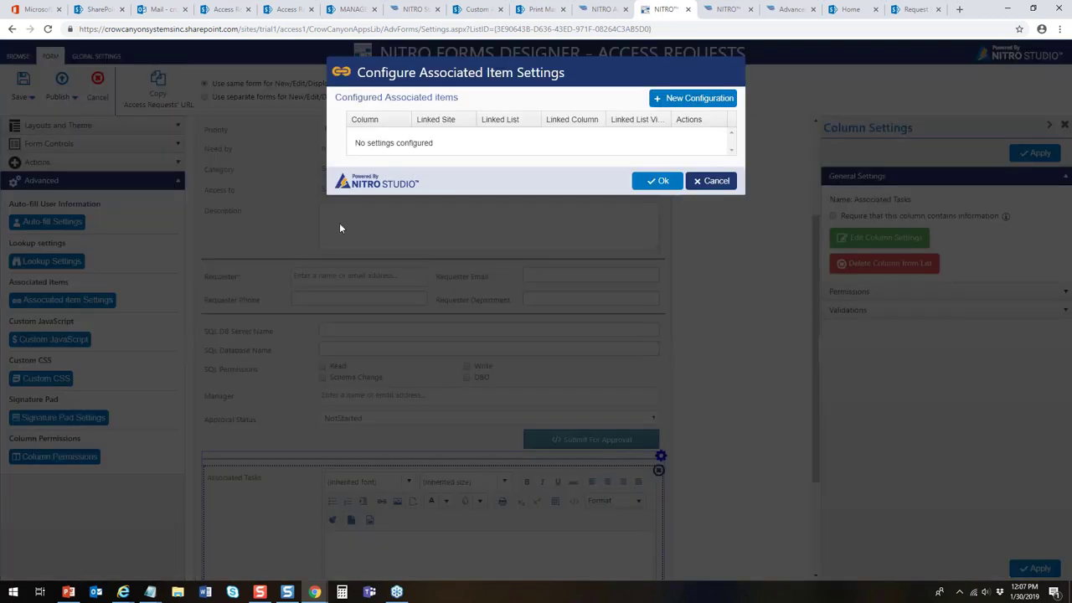
{"action": "left_click", "coordinate": [705, 98]}
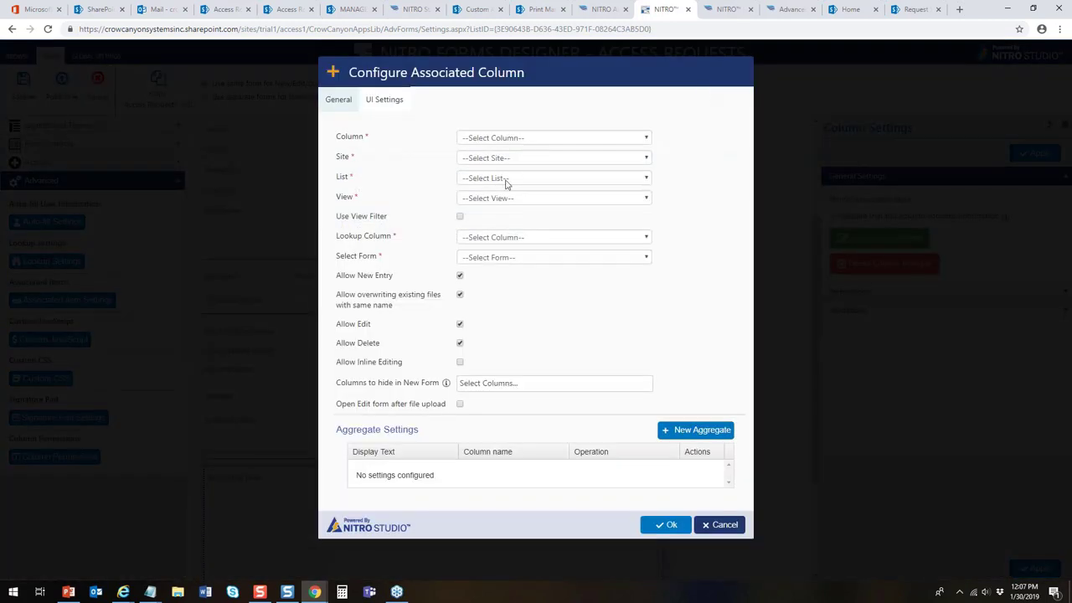
{"action": "left_click", "coordinate": [483, 139]}
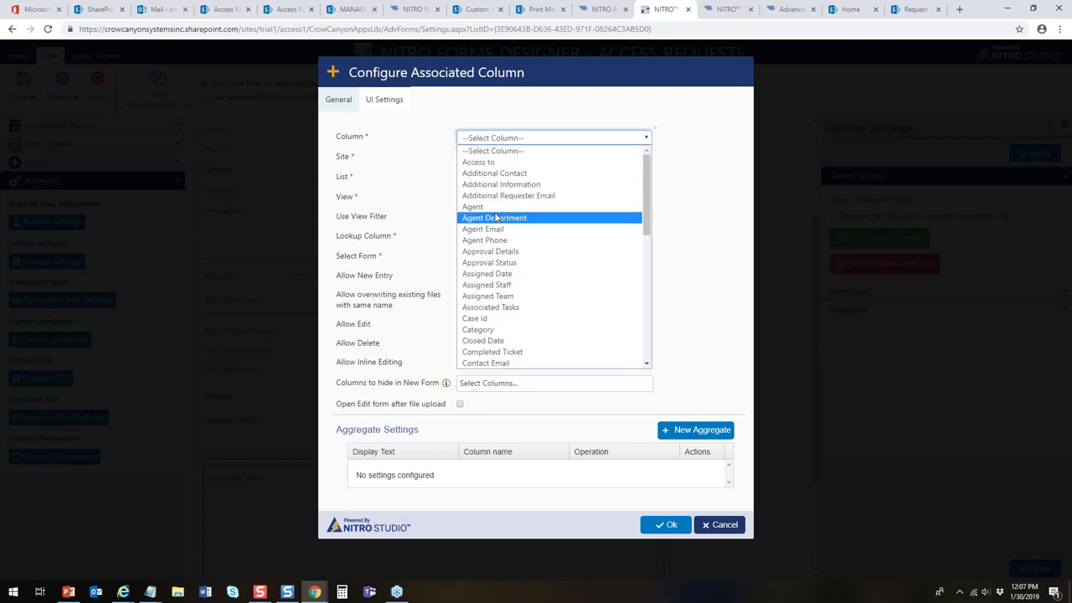
{"action": "left_click", "coordinate": [508, 307]}
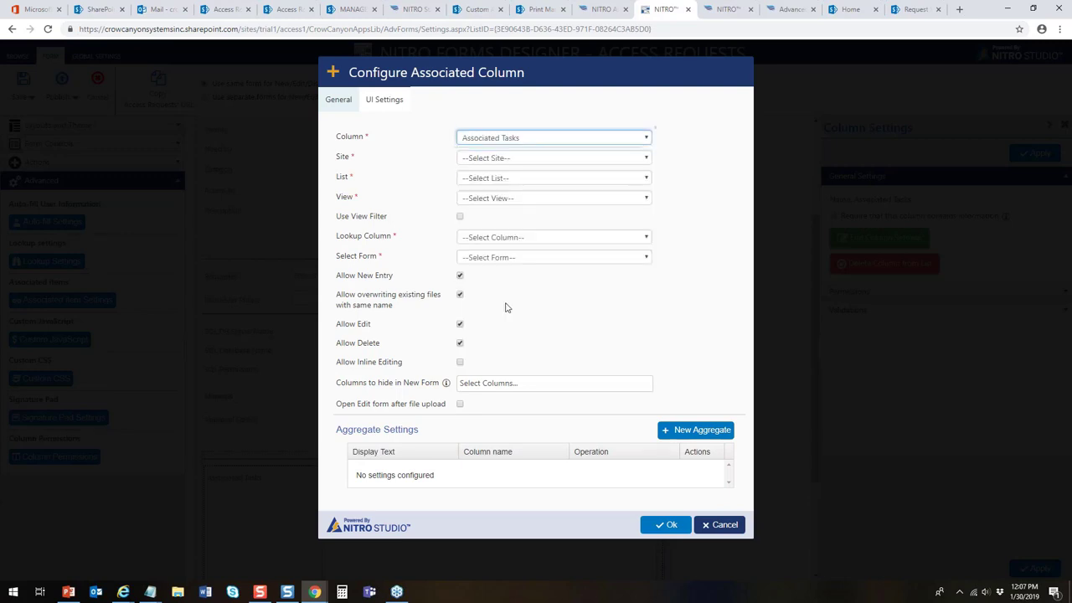
{"action": "left_click", "coordinate": [524, 159]}
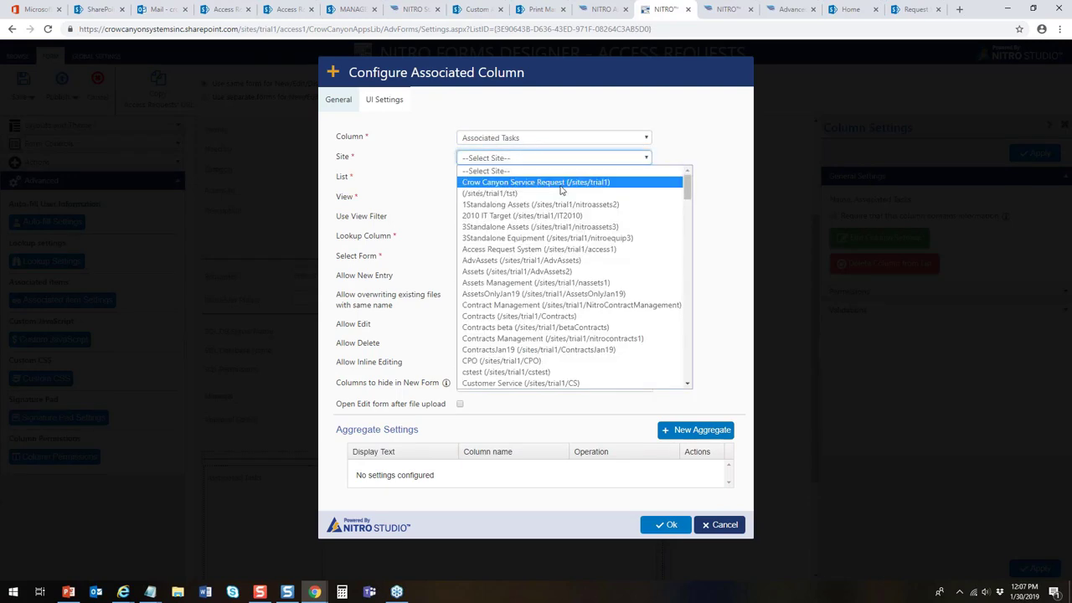
{"action": "left_click", "coordinate": [597, 251]}
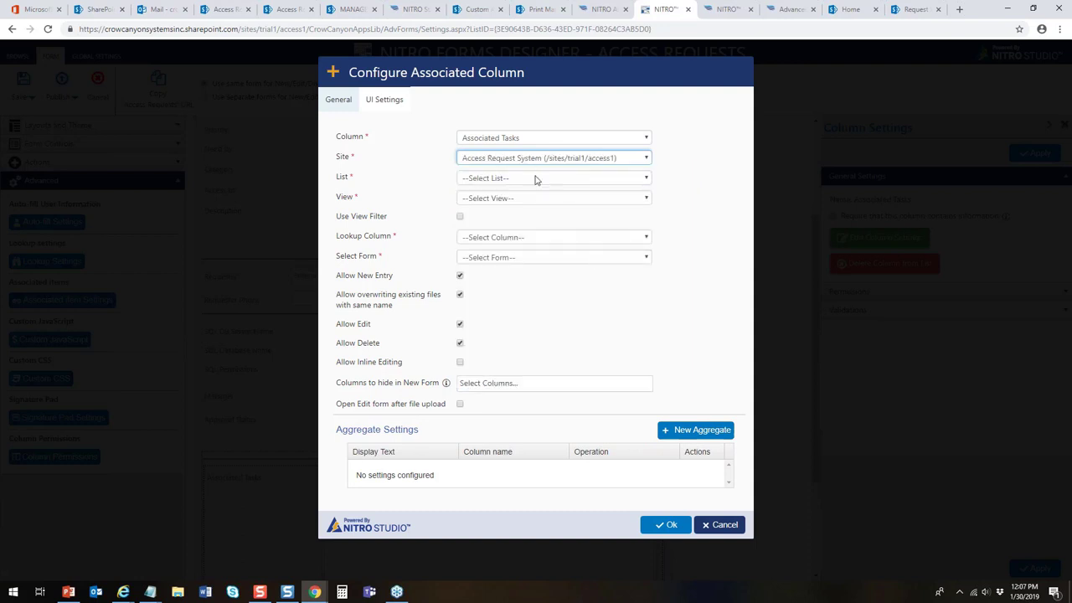
Link the configuration to the Associated Tasks list with the Summary view, Related Request ID lookup column and Associated Tasks form
{"action": "left_click", "coordinate": [537, 179]}
{"action": "left_click", "coordinate": [575, 178]}
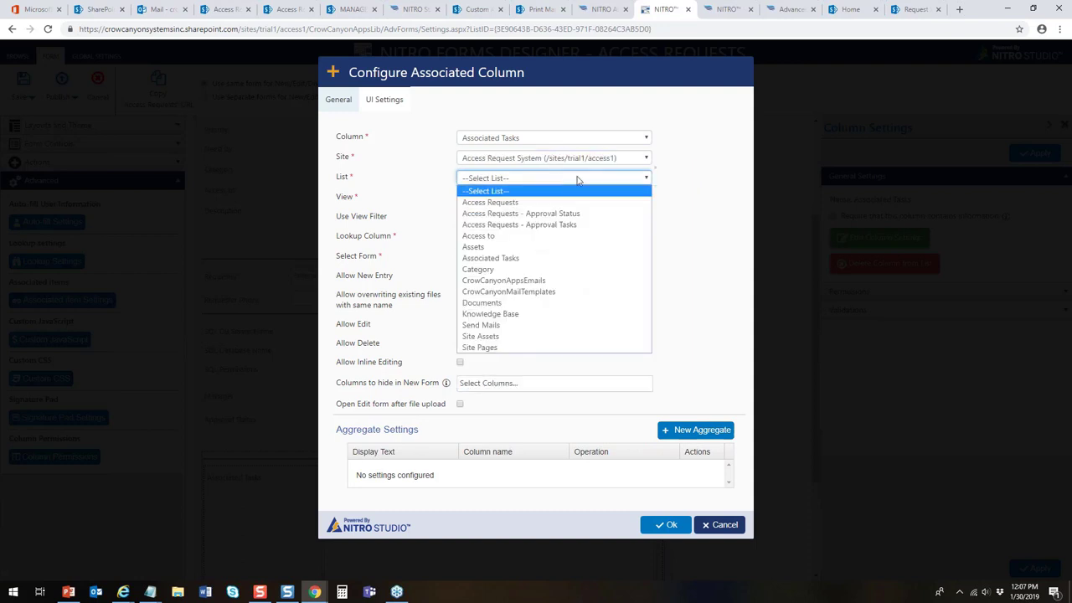
{"action": "left_click", "coordinate": [528, 258]}
{"action": "left_click", "coordinate": [519, 198]}
{"action": "left_click", "coordinate": [508, 301]}
{"action": "left_click", "coordinate": [508, 238]}
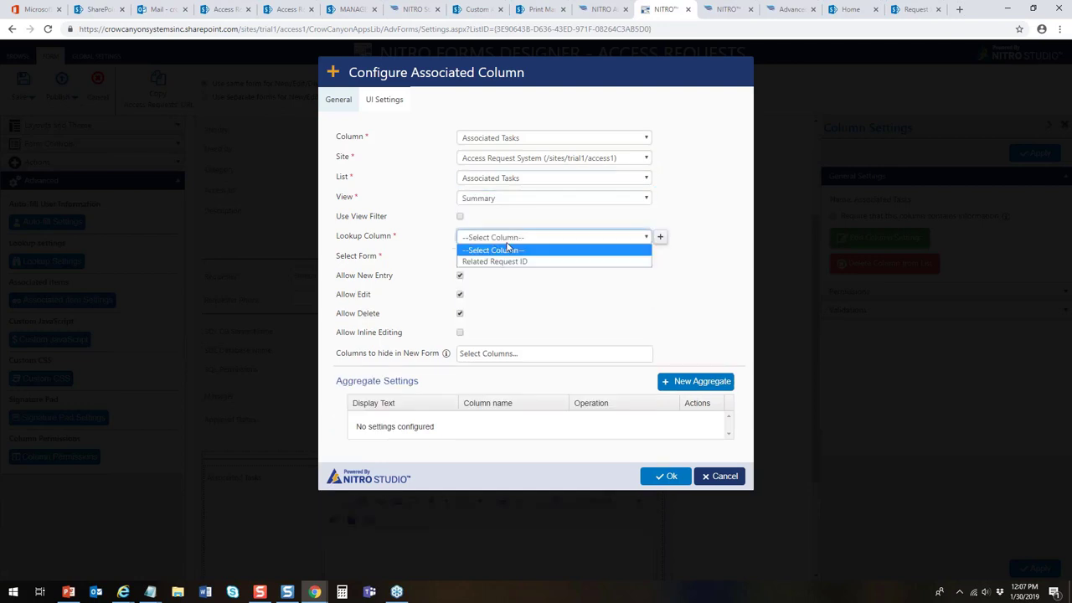
{"action": "left_click", "coordinate": [506, 261]}
{"action": "left_click", "coordinate": [508, 257]}
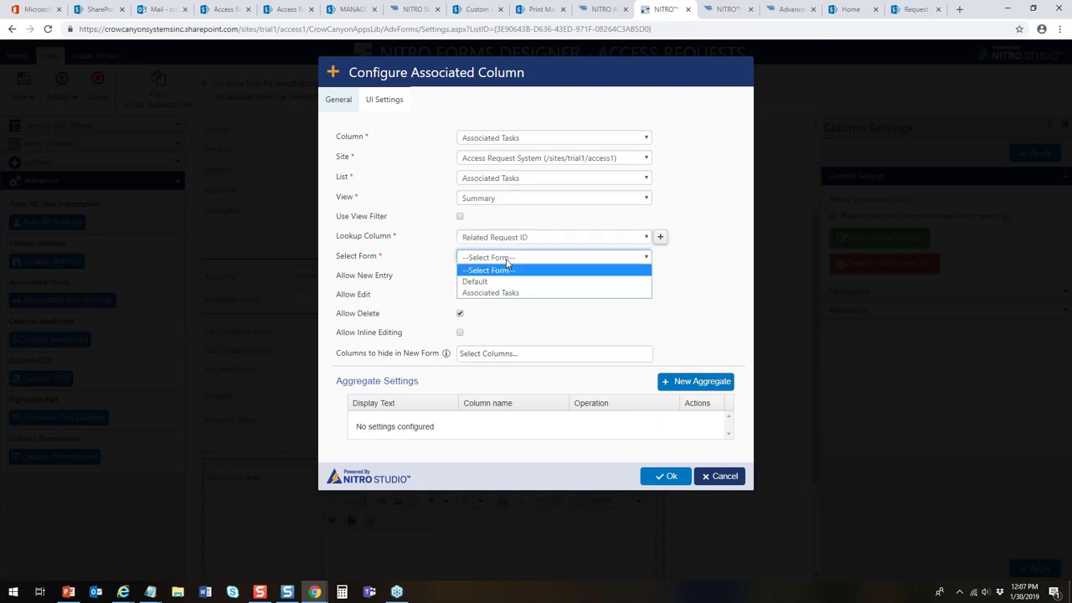
{"action": "left_click", "coordinate": [494, 293]}
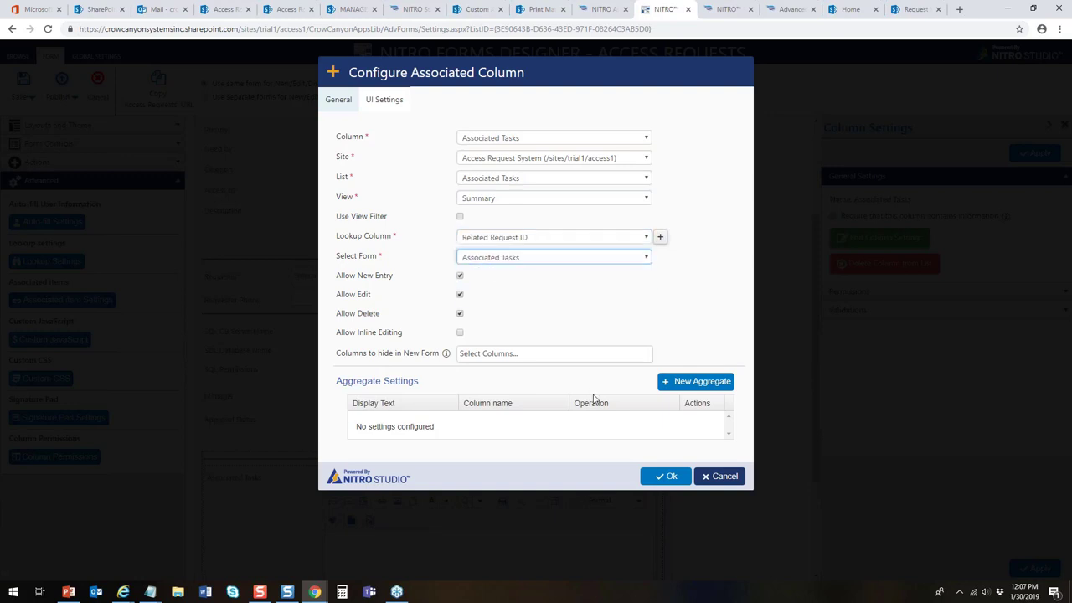
Hide Related Request ID in the new form and accept the associated column configuration and the associated item settings
{"action": "left_click", "coordinate": [553, 353]}
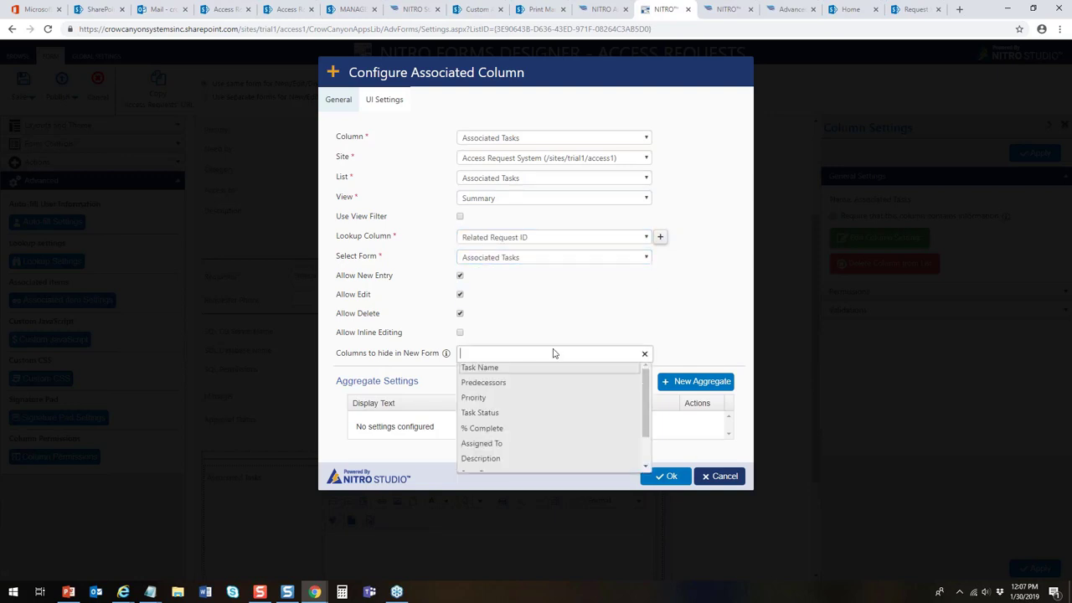
{"action": "scroll", "coordinate": [643, 436], "scroll_direction": "down", "scroll_amount": 1}
{"action": "left_click", "coordinate": [558, 470]}
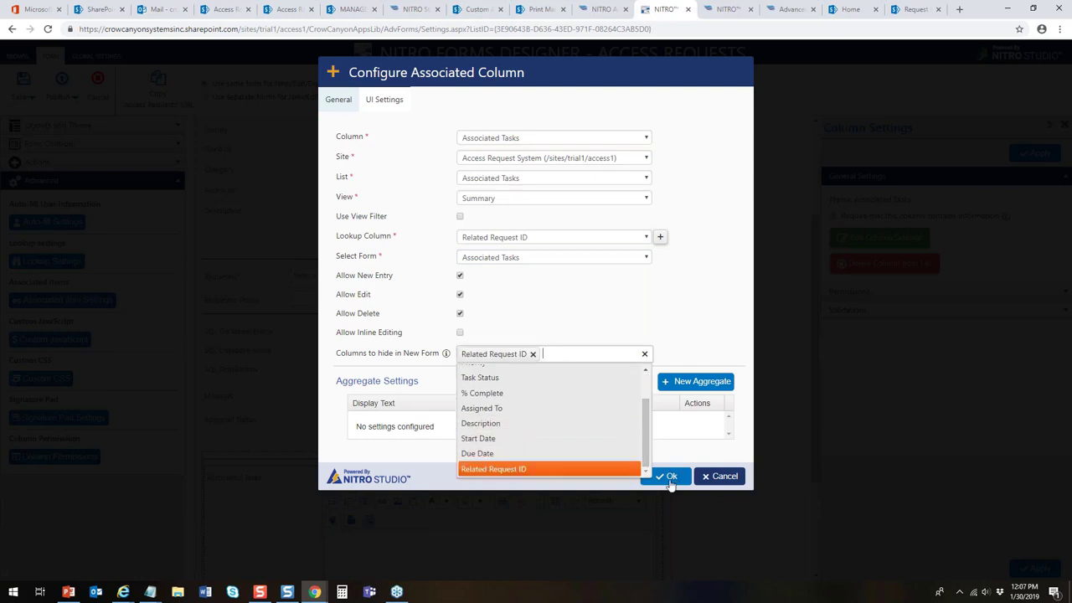
{"action": "left_click", "coordinate": [673, 478]}
{"action": "left_click", "coordinate": [672, 477]}
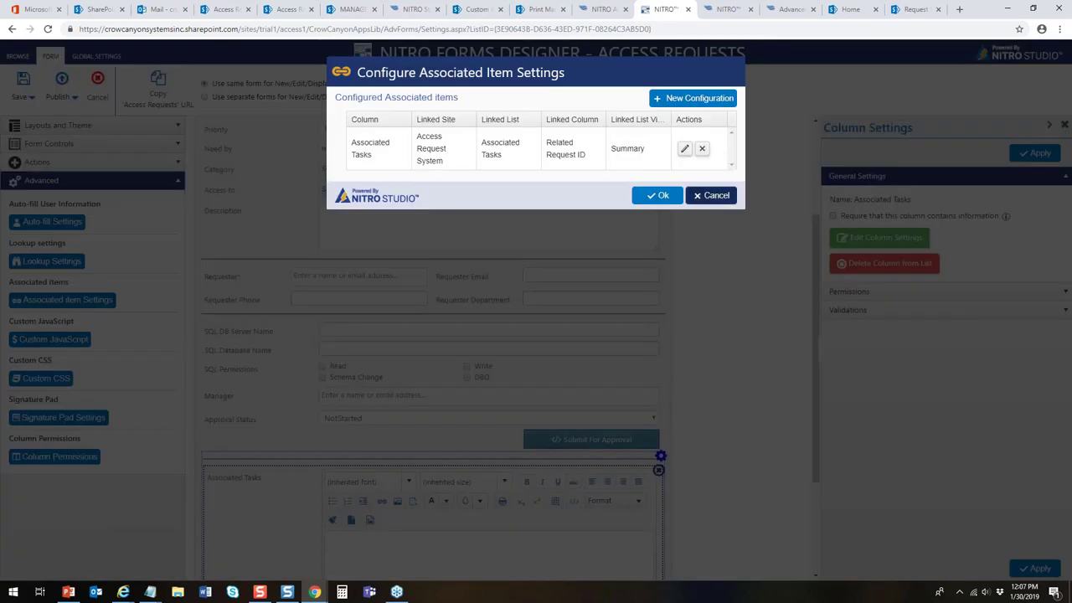
{"action": "left_click", "coordinate": [658, 198]}
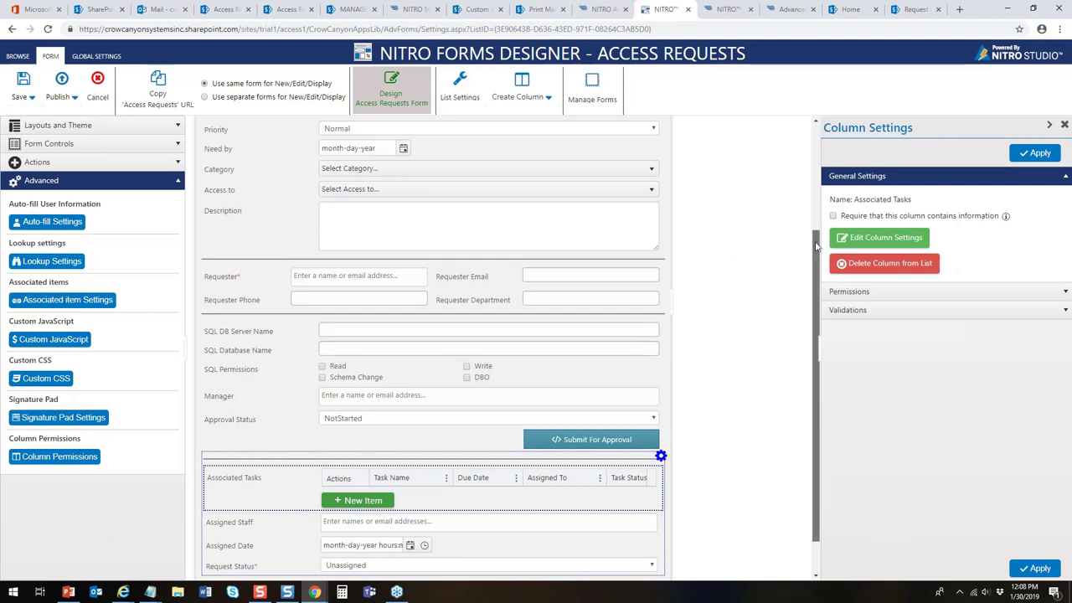
Publish the Access Requests form and confirm NITRO Forms as the list's default forms
{"action": "scroll", "coordinate": [817, 245], "scroll_direction": "down", "scroll_amount": 1}
{"action": "left_click", "coordinate": [61, 84]}
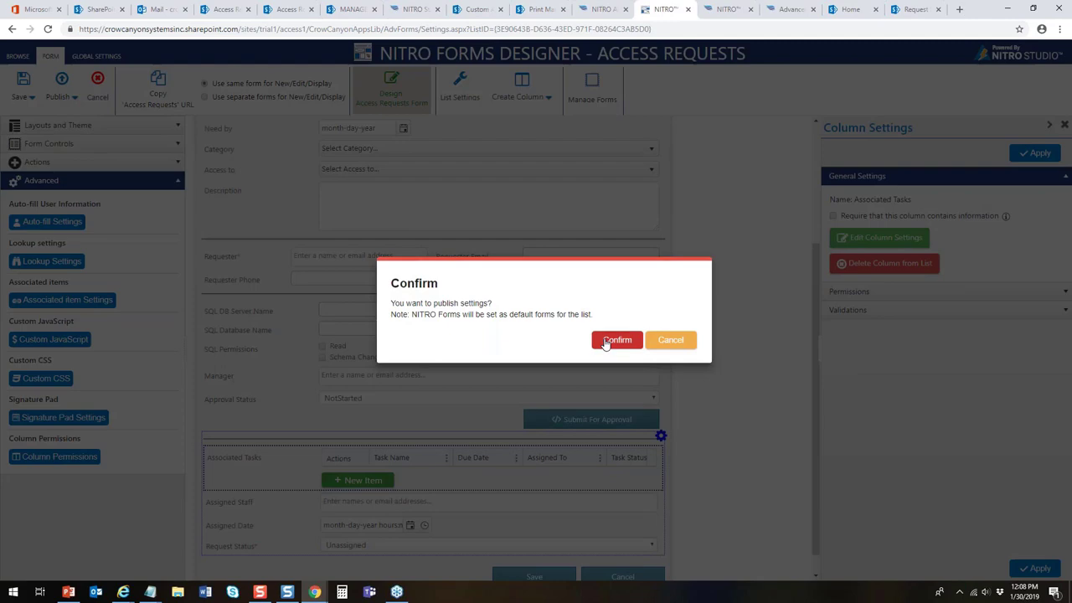
{"action": "left_click", "coordinate": [606, 342]}
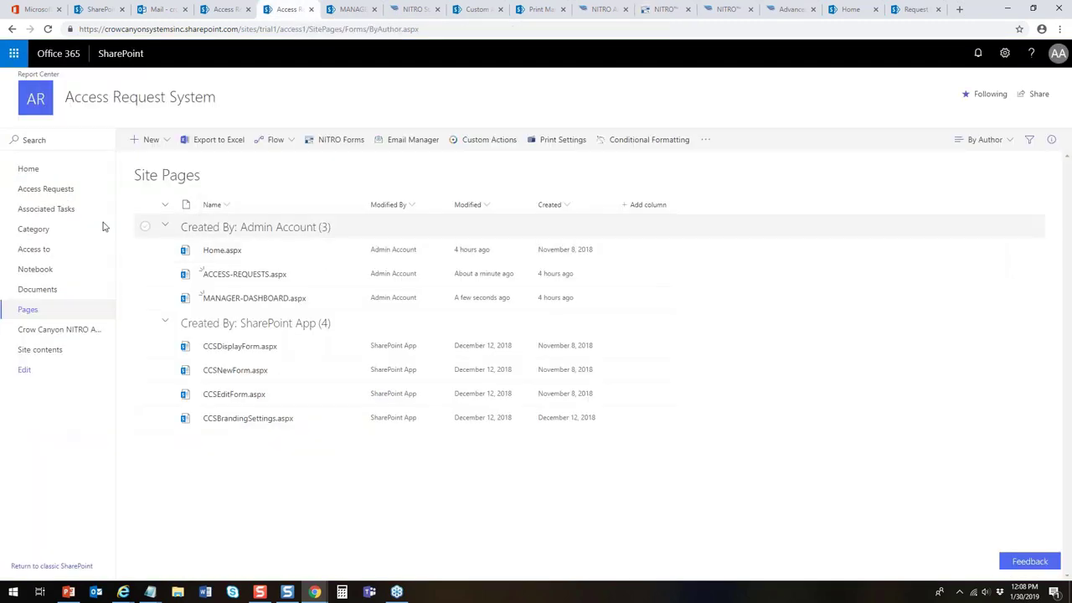
Open the request "Access needed to SQL database for Big Project X" from Access Requests and view its Associated Tasks section
{"action": "left_click", "coordinate": [72, 195]}
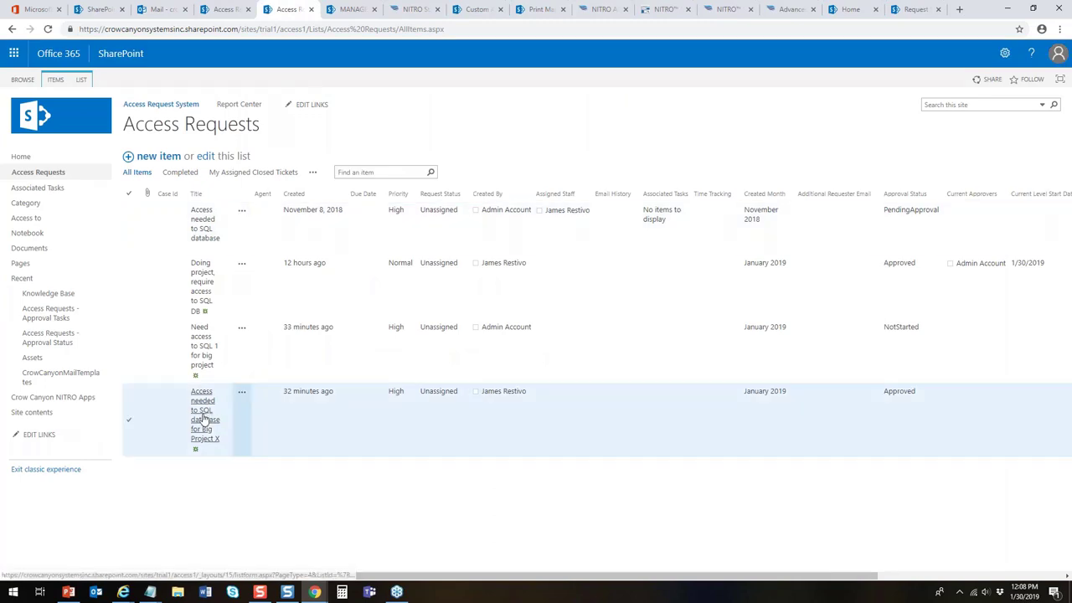
{"action": "left_click", "coordinate": [206, 423]}
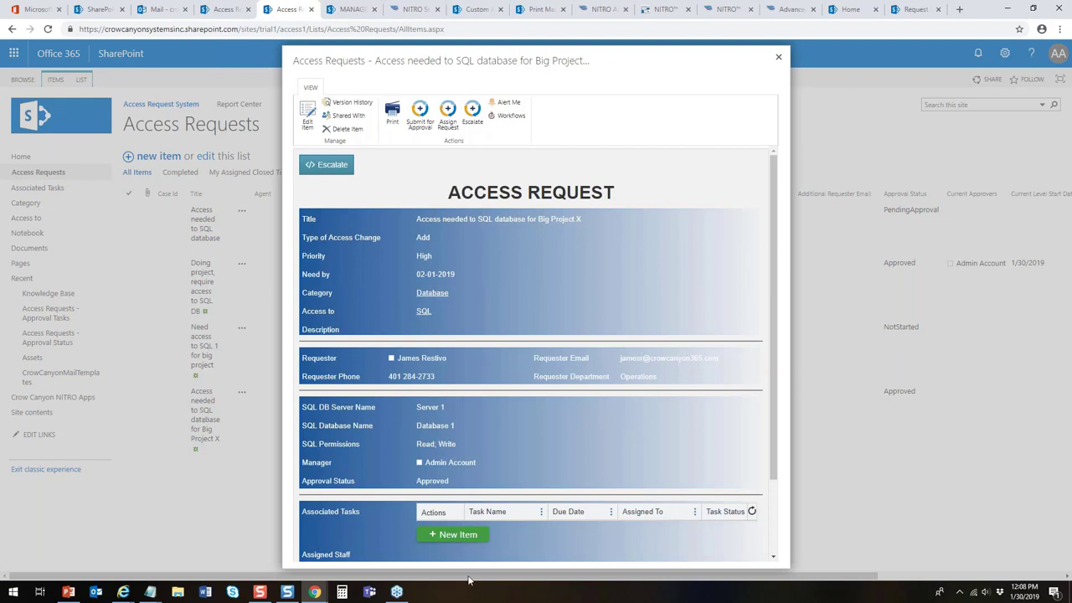
{"action": "left_click_drag", "start_coordinate": [775, 425], "coordinate": [773, 501]}
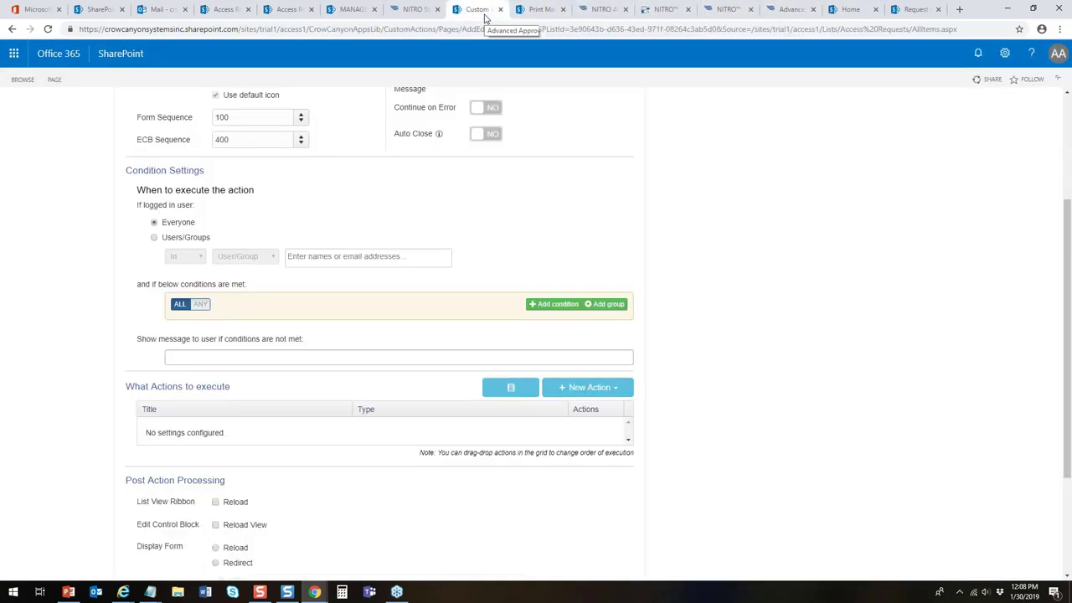
Review the Add List Item action configuration in the custom action settings without adding the action
{"action": "left_click", "coordinate": [478, 9]}
{"action": "left_click", "coordinate": [617, 390]}
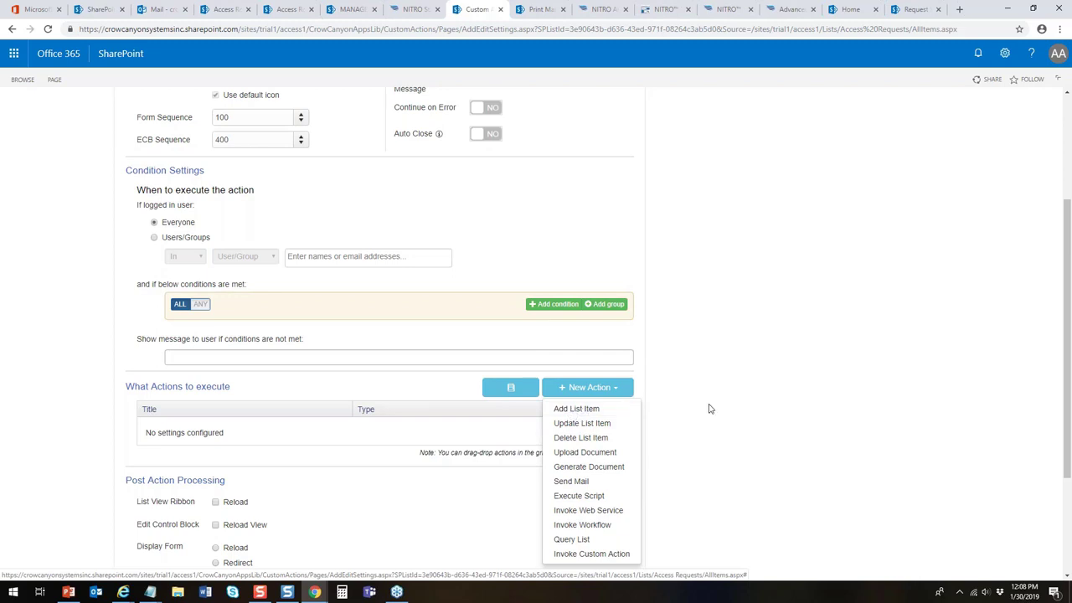
{"action": "left_click", "coordinate": [584, 409]}
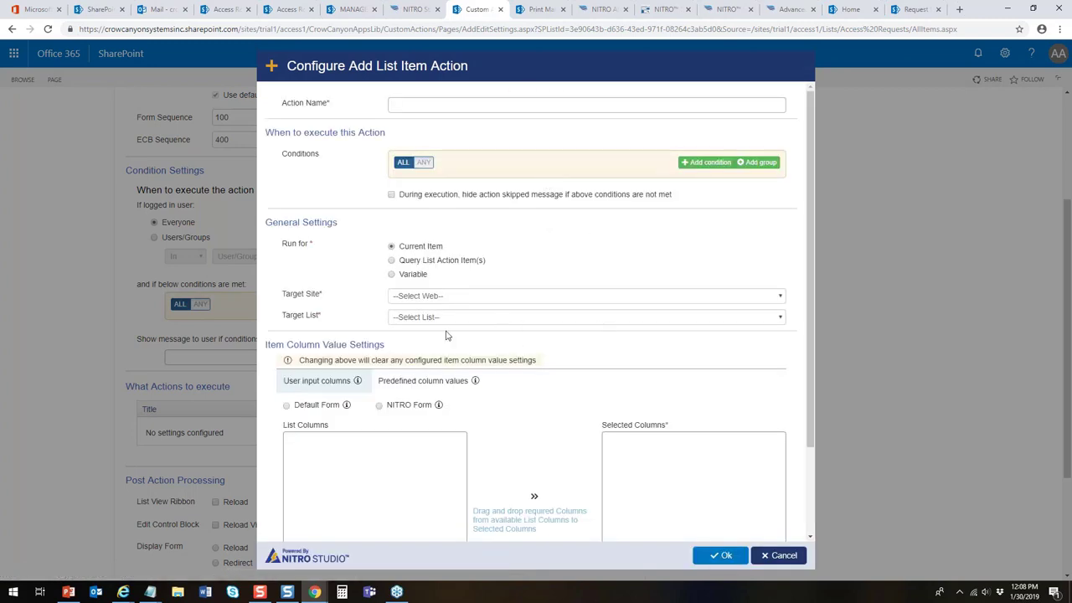
{"action": "left_click", "coordinate": [778, 556]}
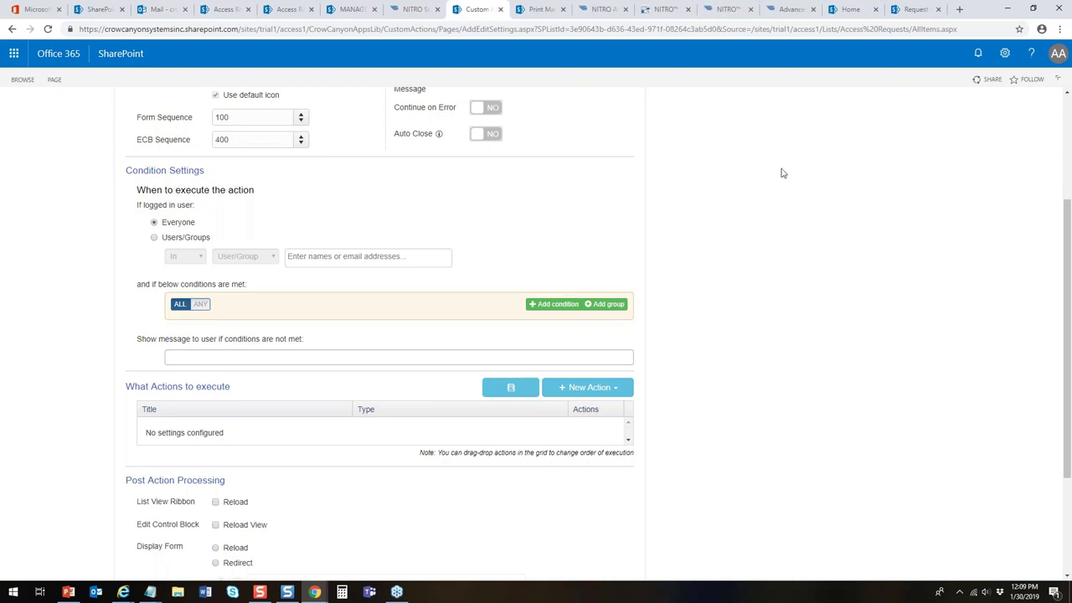
Go back to the Access Requests list and look over the item commands, including Version History
{"action": "left_click", "coordinate": [221, 9]}
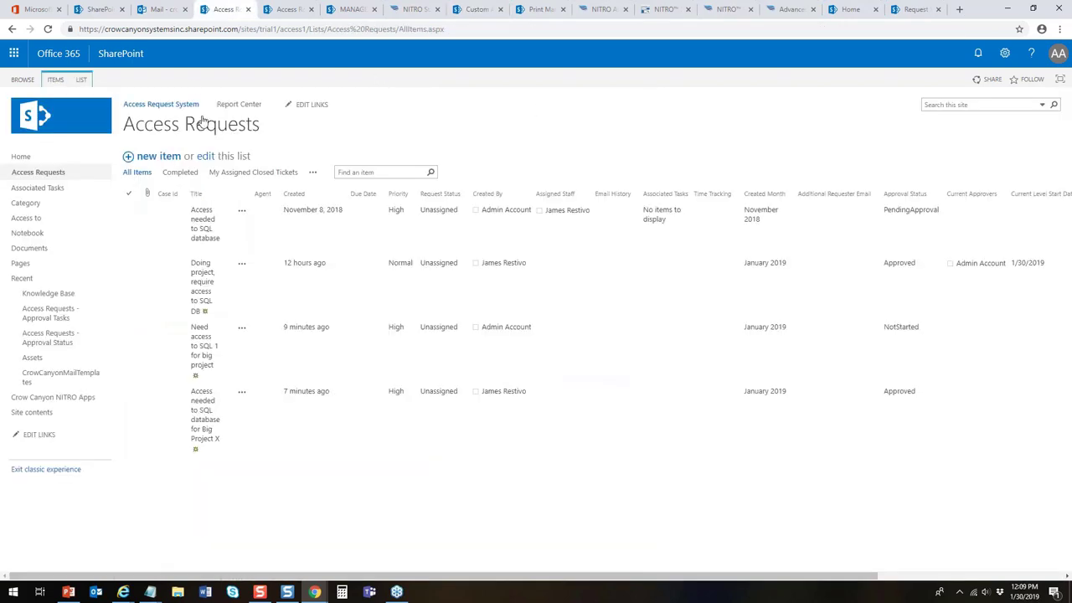
{"action": "left_click", "coordinate": [55, 78]}
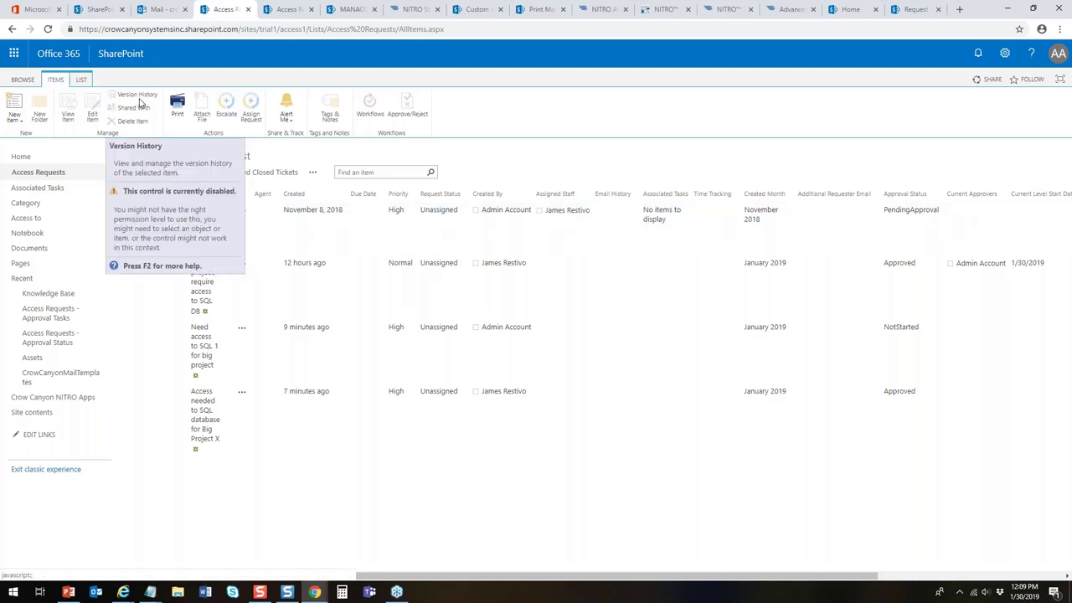
{"action": "left_click", "coordinate": [235, 319]}
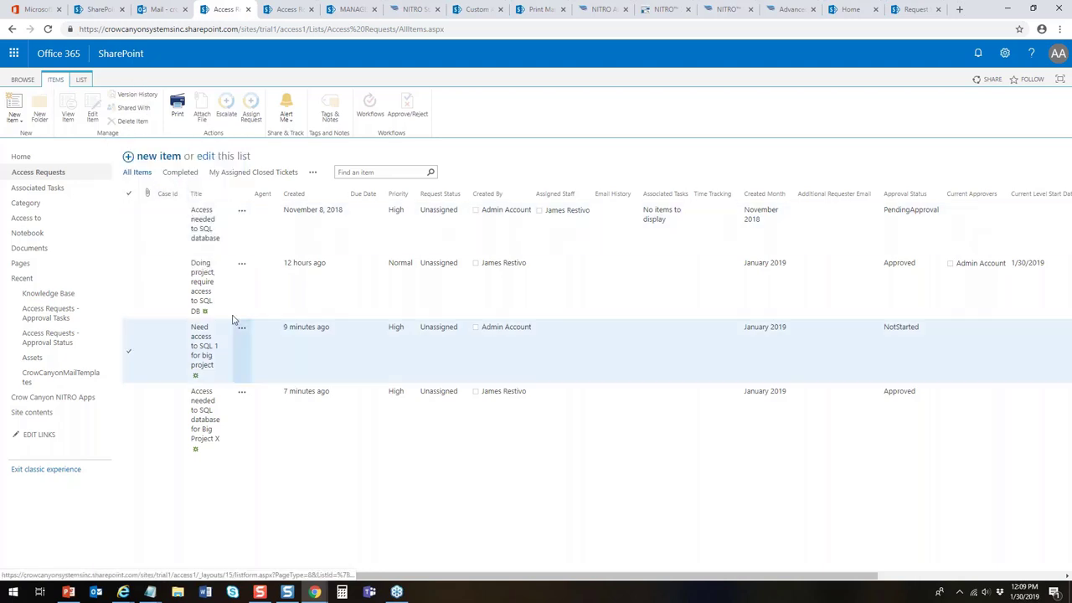
{"action": "left_click", "coordinate": [177, 221]}
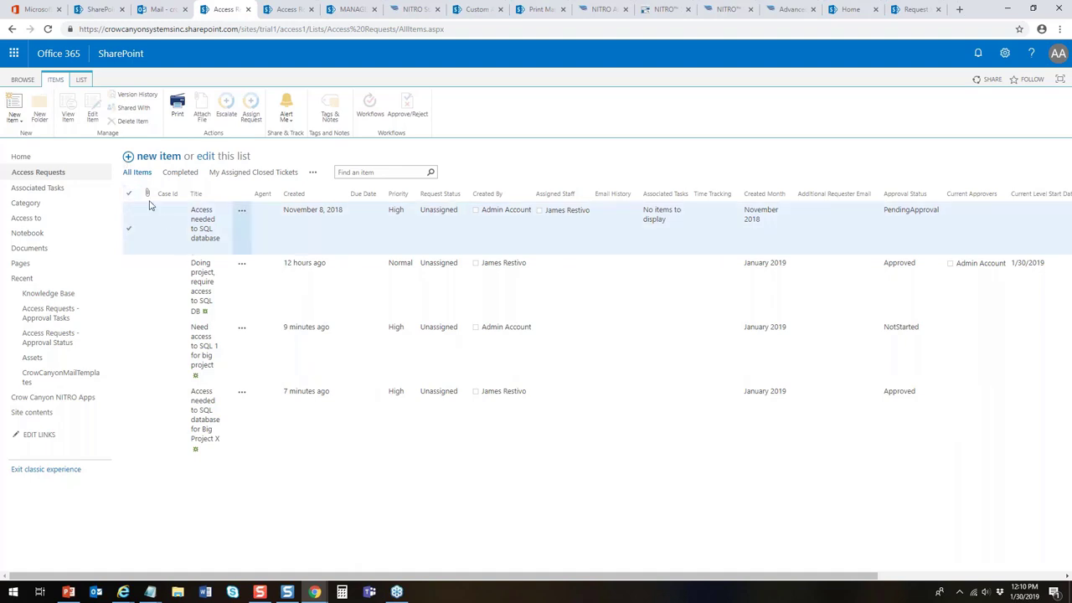
{"action": "left_click", "coordinate": [149, 204]}
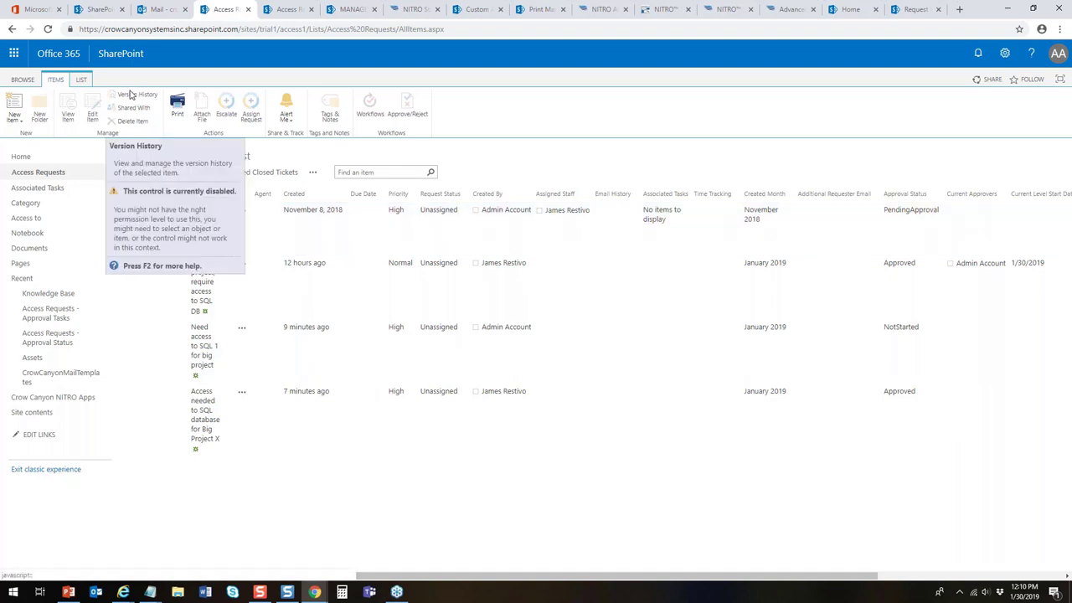
{"action": "left_click", "coordinate": [222, 219]}
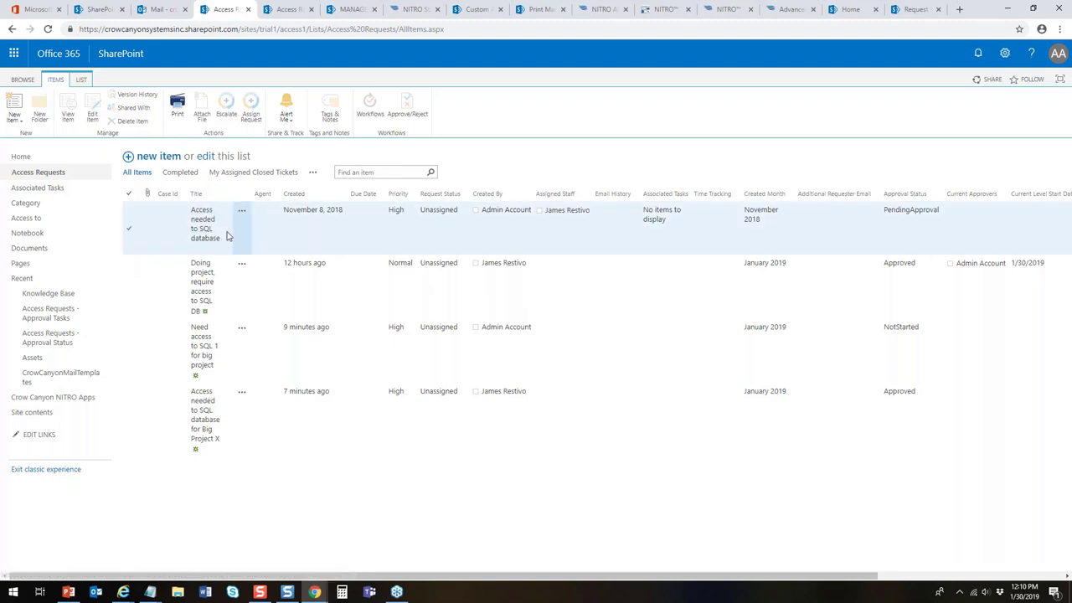
{"action": "left_click", "coordinate": [643, 334]}
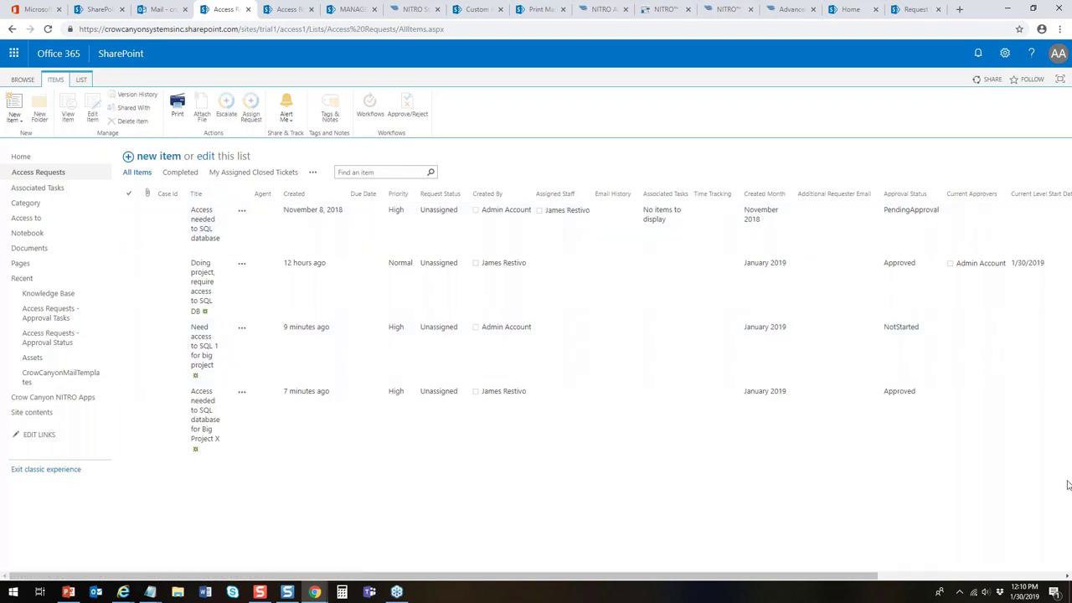
{"action": "left_click", "coordinate": [651, 131]}
Switch to Internet Explorer to show the Crow Canyon Software website, and return to the Access Requests list
{"action": "mouse_move", "coordinate": [126, 594]}
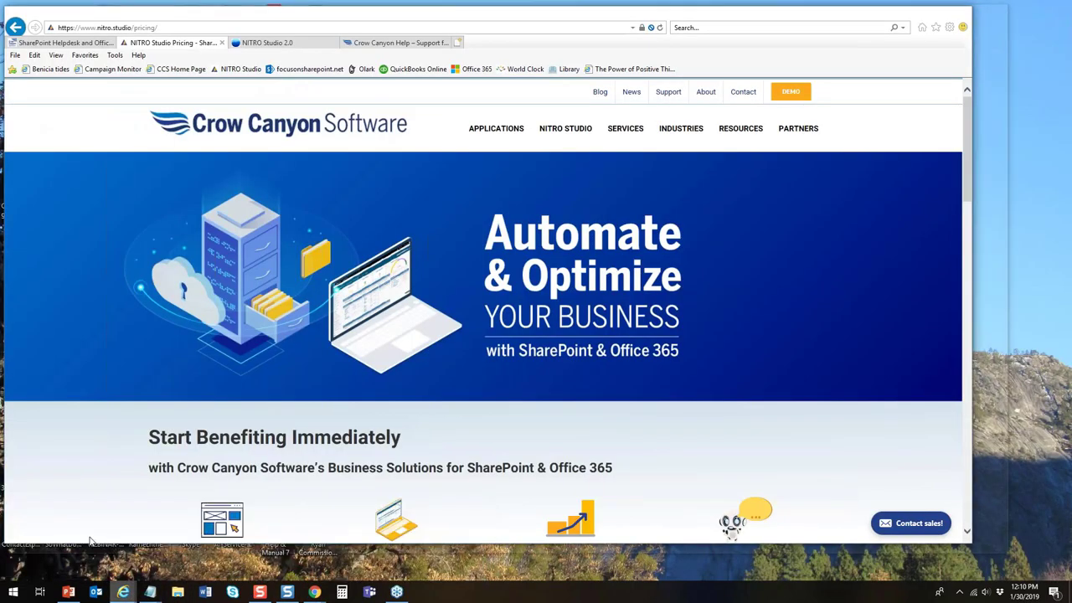
{"action": "left_click", "coordinate": [63, 544]}
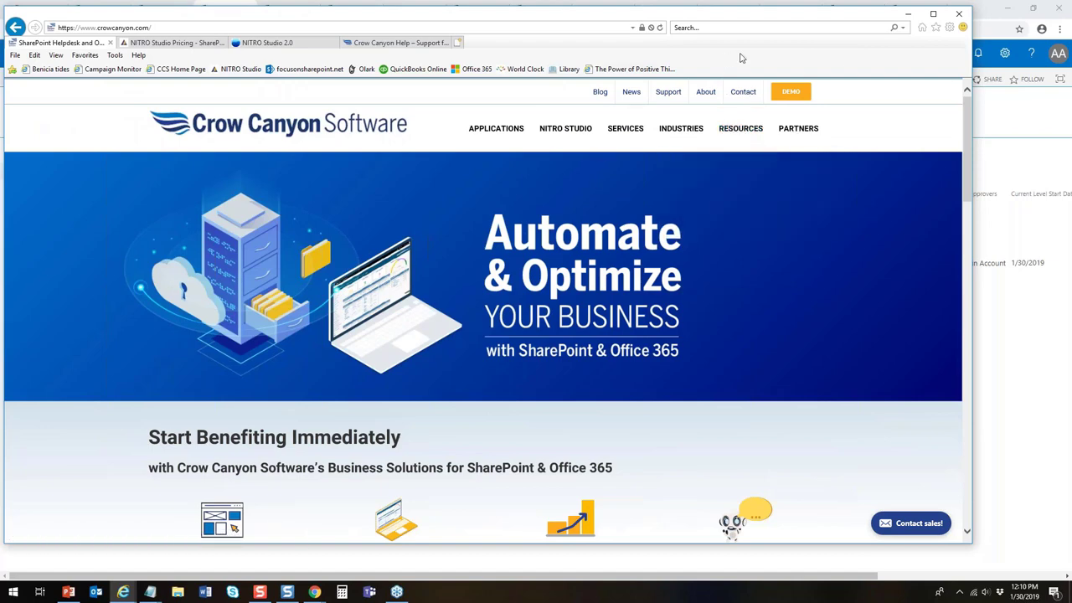
{"action": "left_click", "coordinate": [908, 14]}
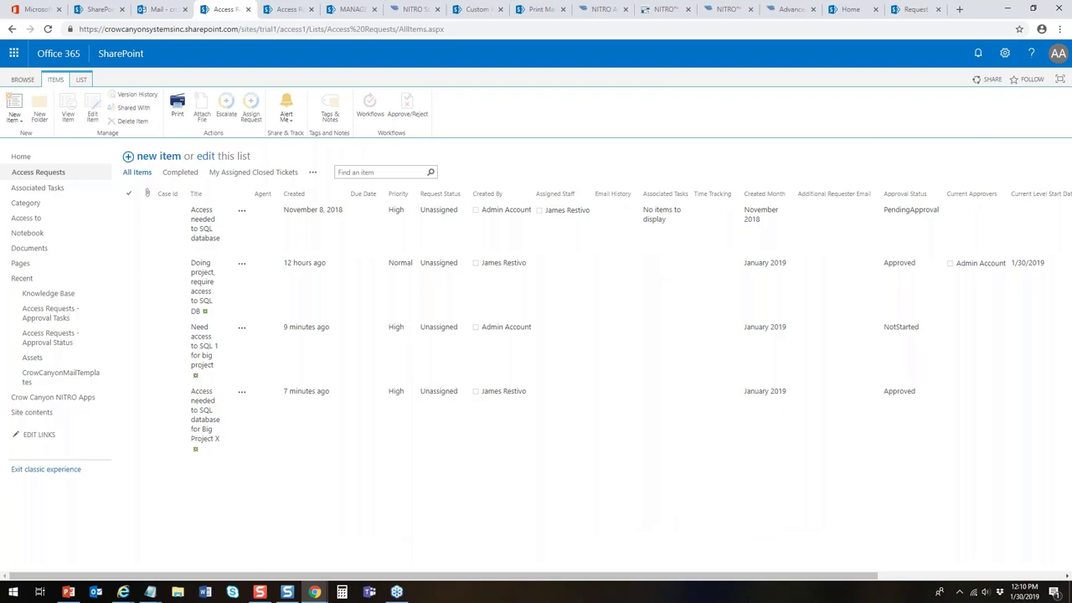
{"action": "left_click", "coordinate": [1068, 451]}
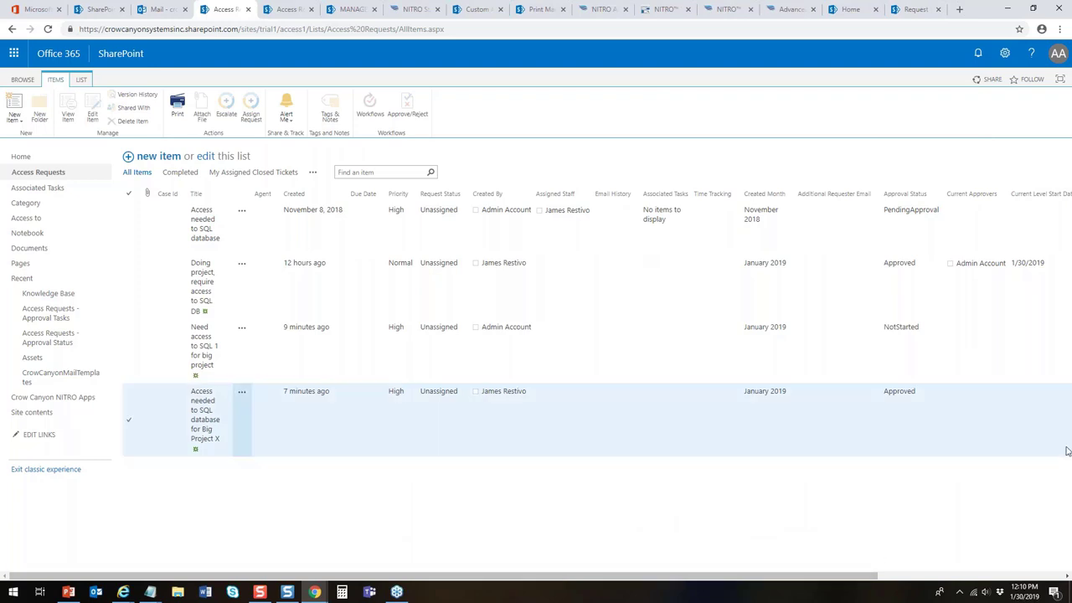